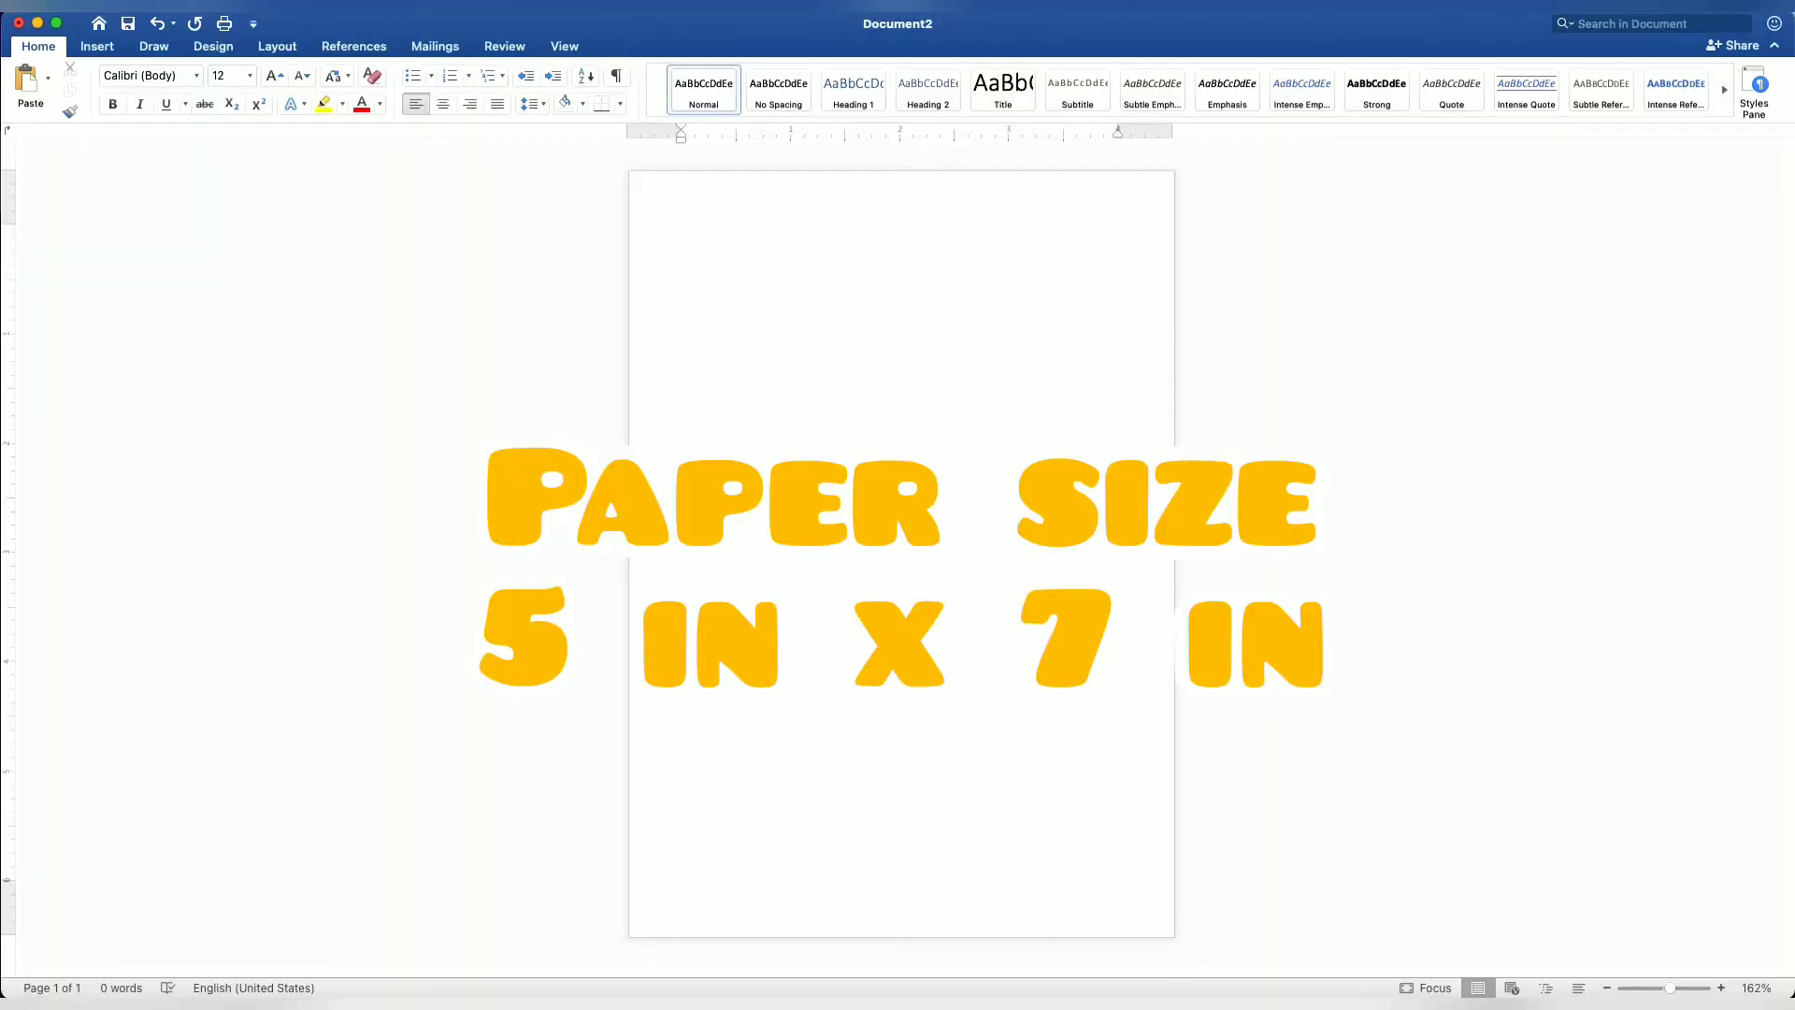
- Insert the yellow damask image from the Desktop's belle folder onto the blank page
{"action": "left_click", "coordinate": [98, 49]}
{"action": "left_click", "coordinate": [231, 86]}
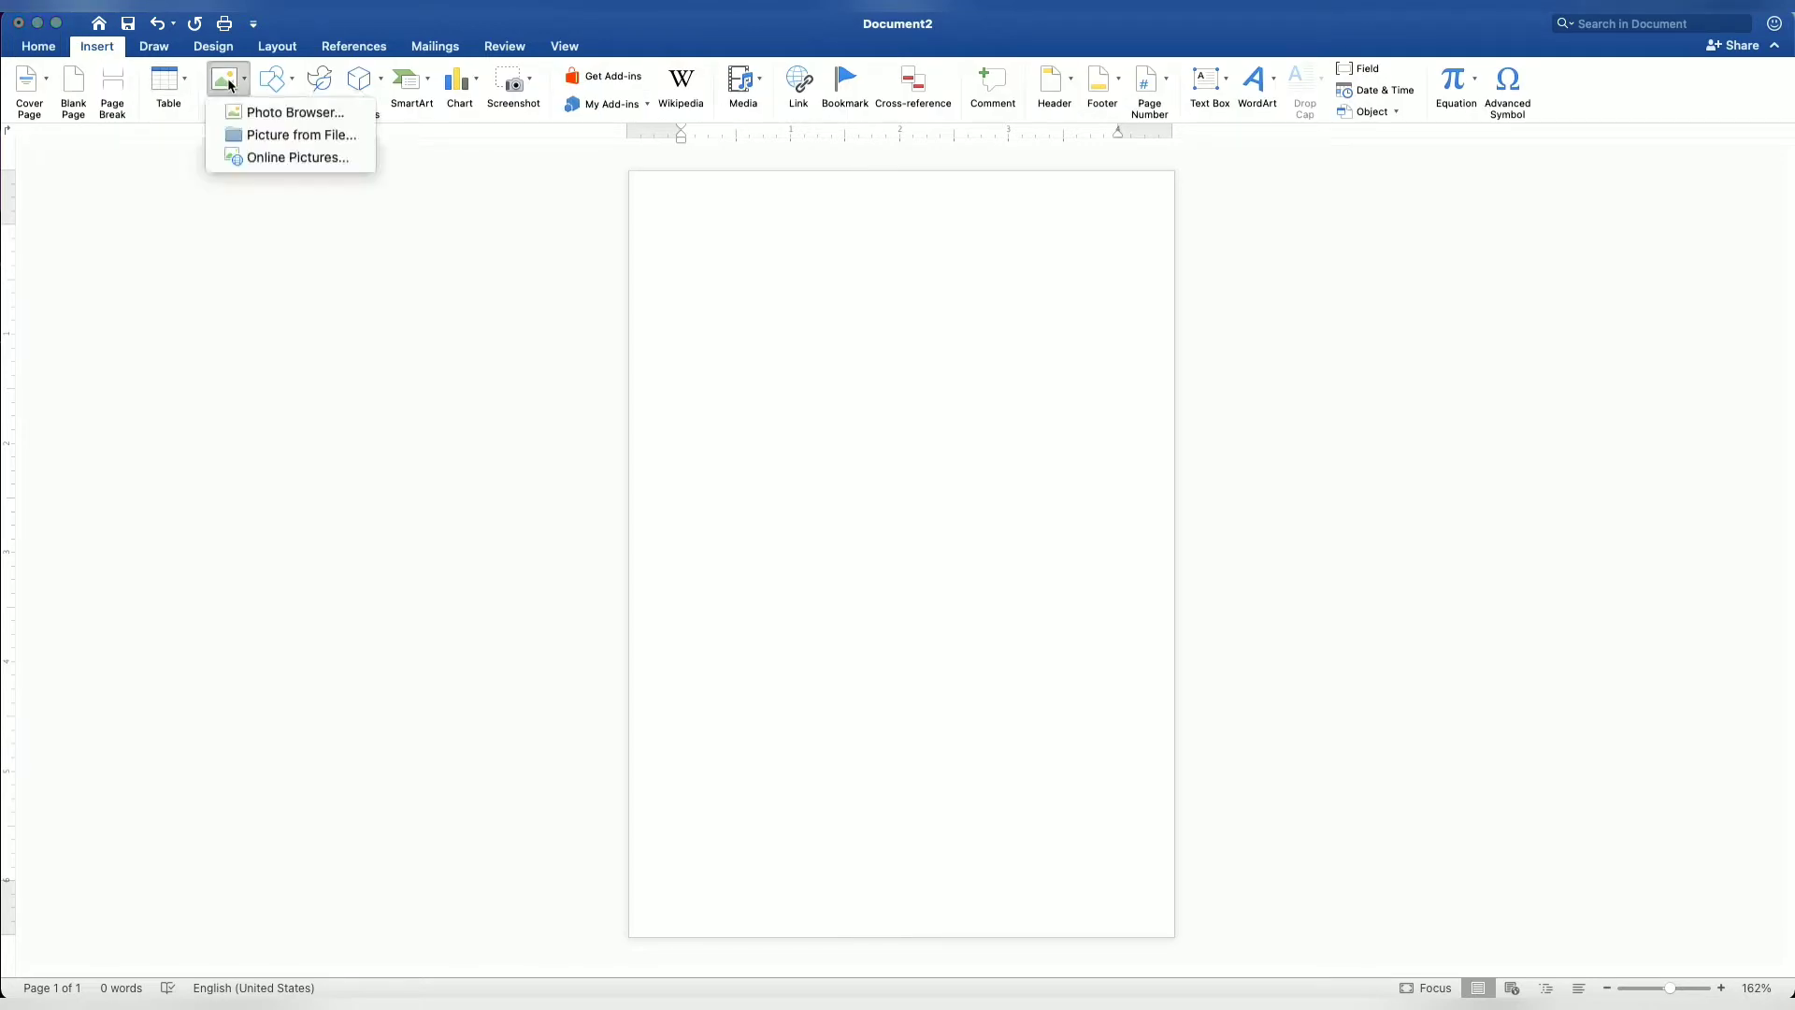
{"action": "left_click", "coordinate": [280, 138]}
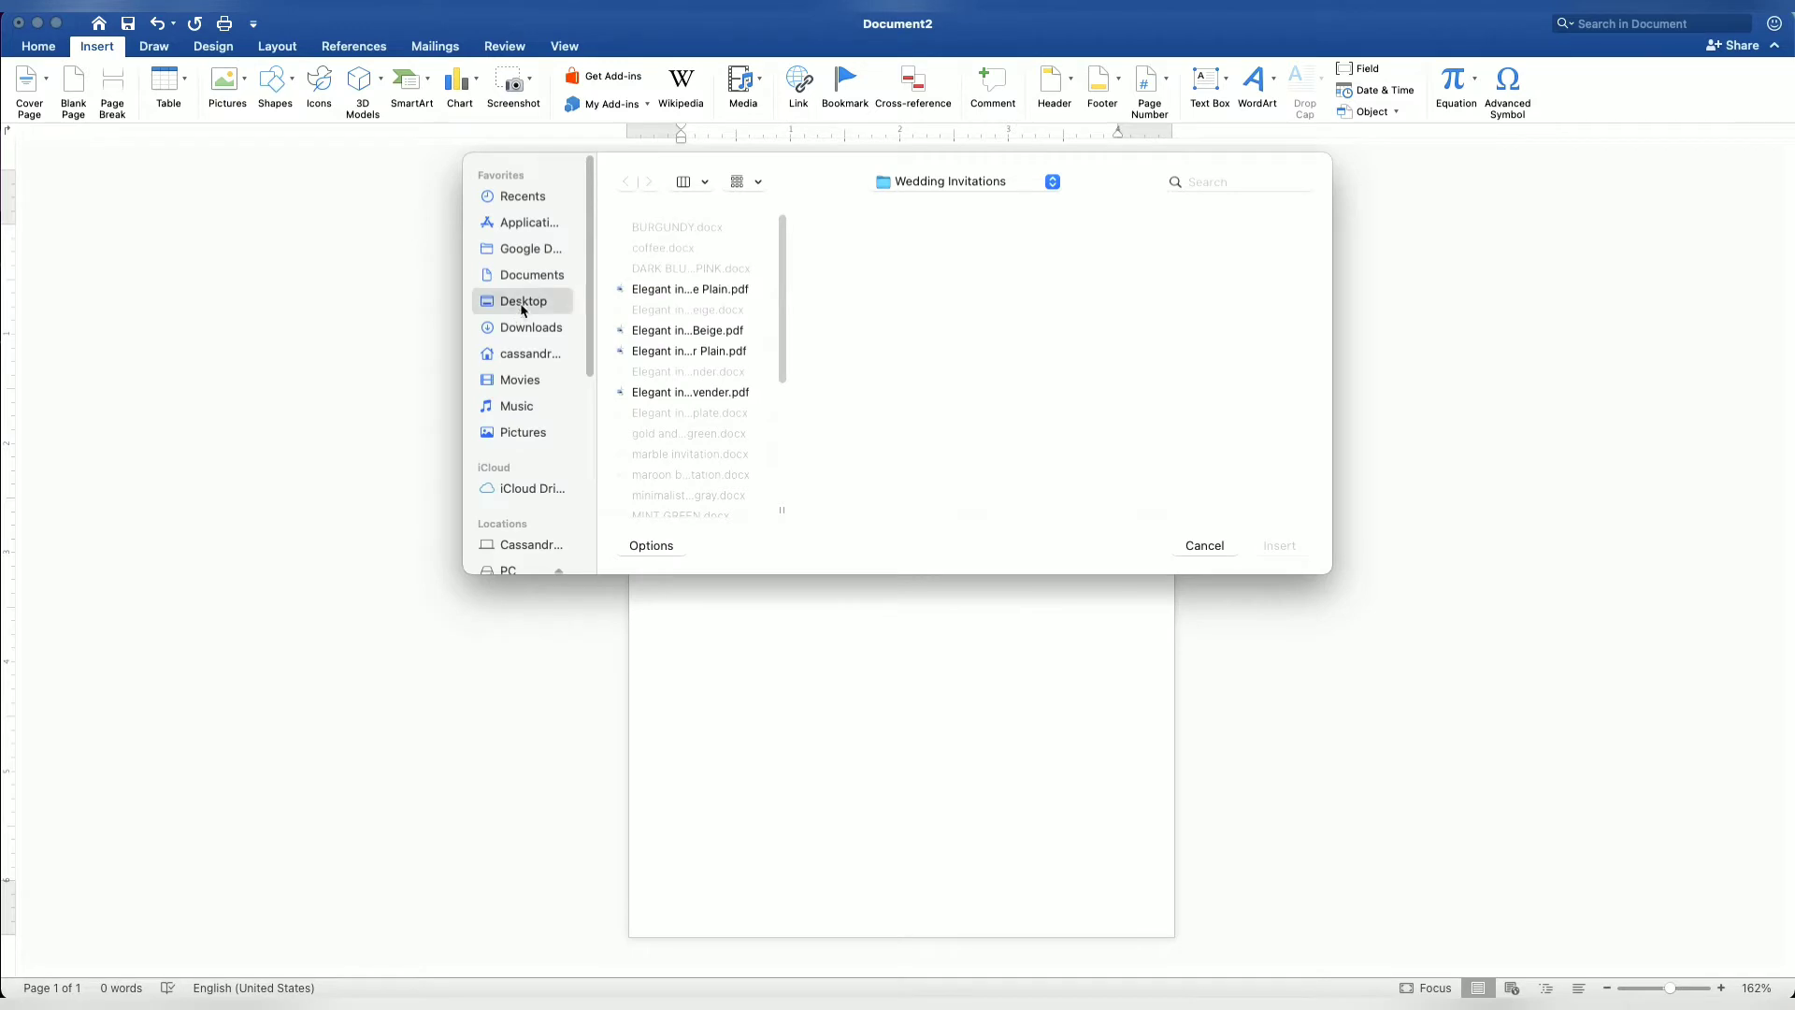
{"action": "left_click", "coordinate": [644, 230]}
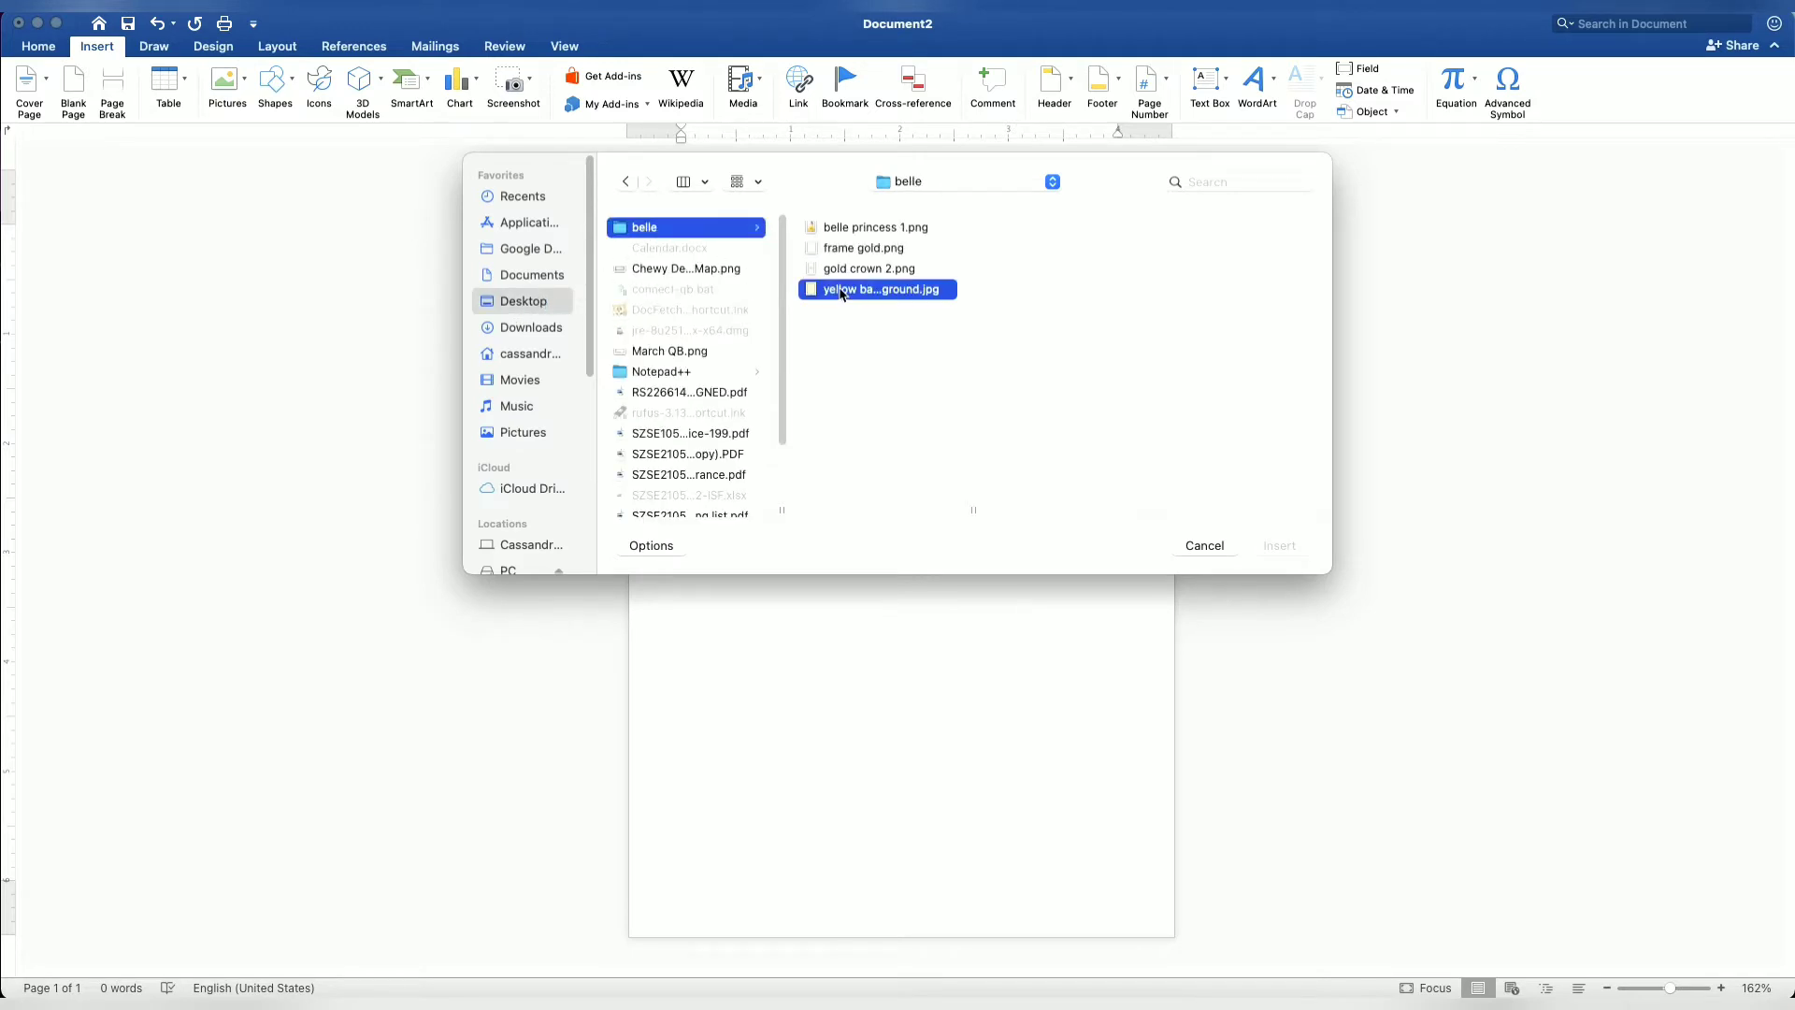
{"action": "left_click", "coordinate": [1271, 549]}
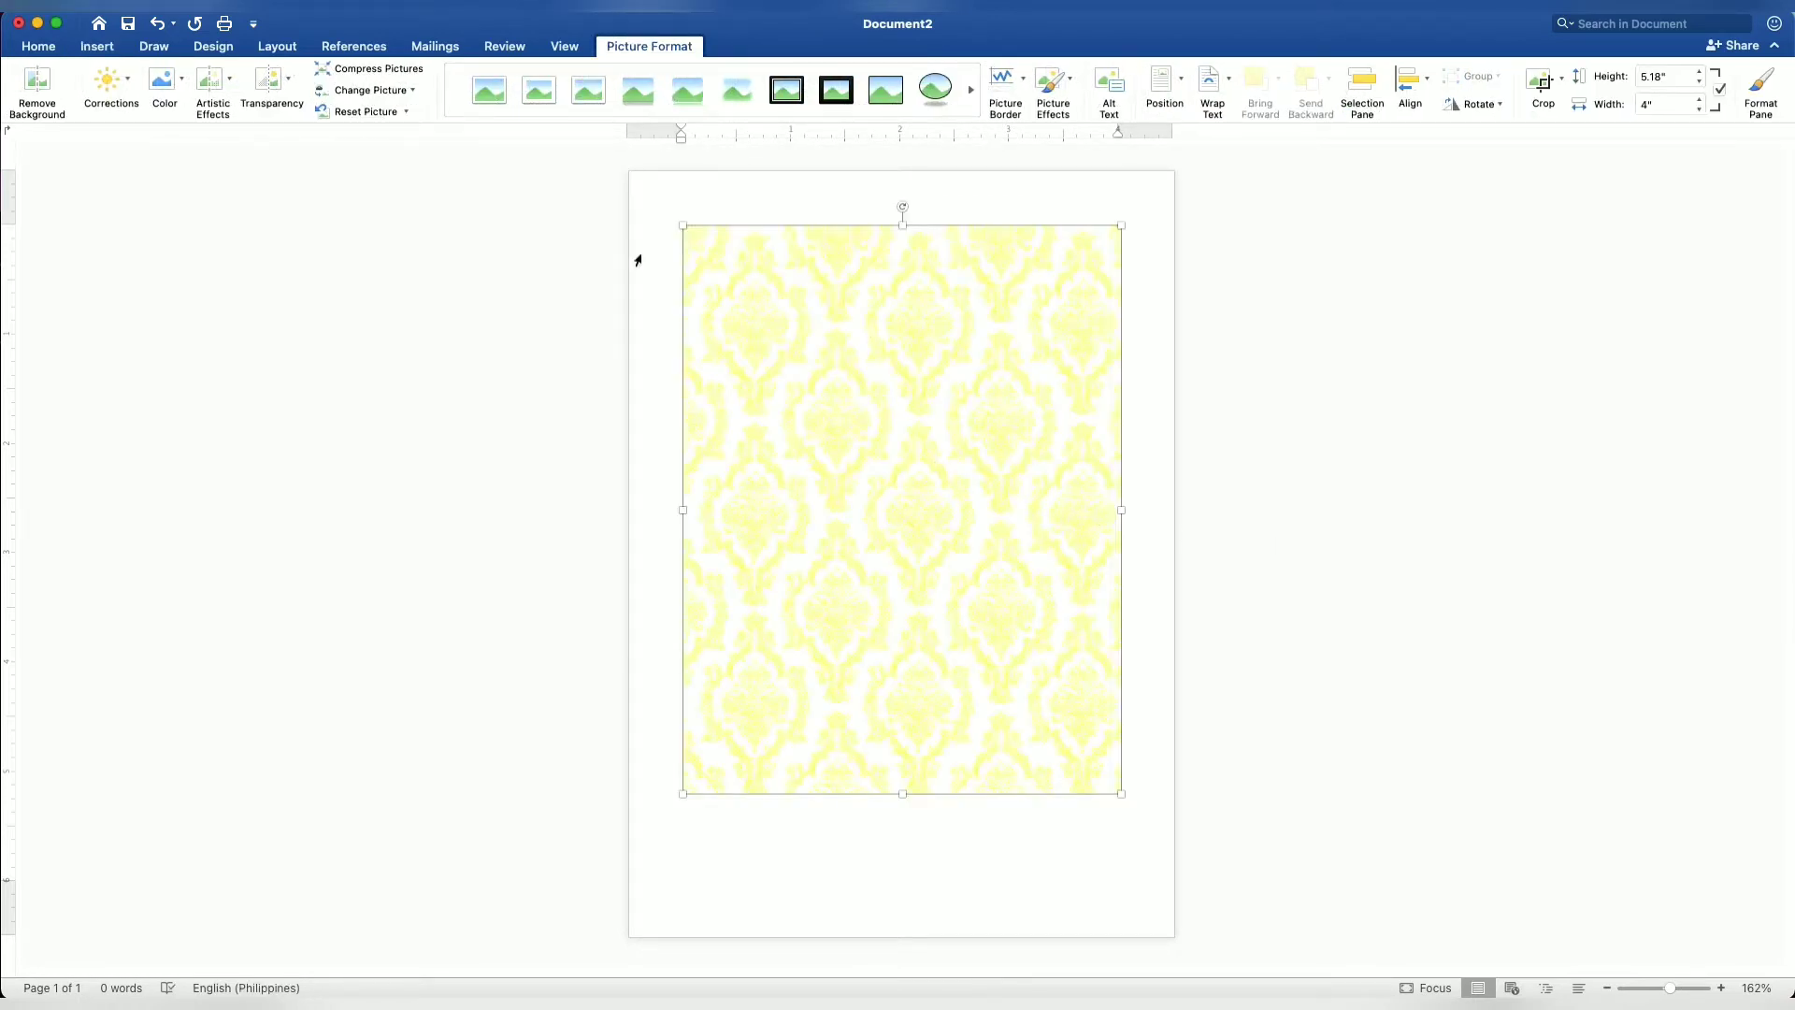
- Set the damask picture behind text at top-left, sized 2.73" x 3.53", with a warmer yellow tone
{"action": "left_click", "coordinate": [277, 49]}
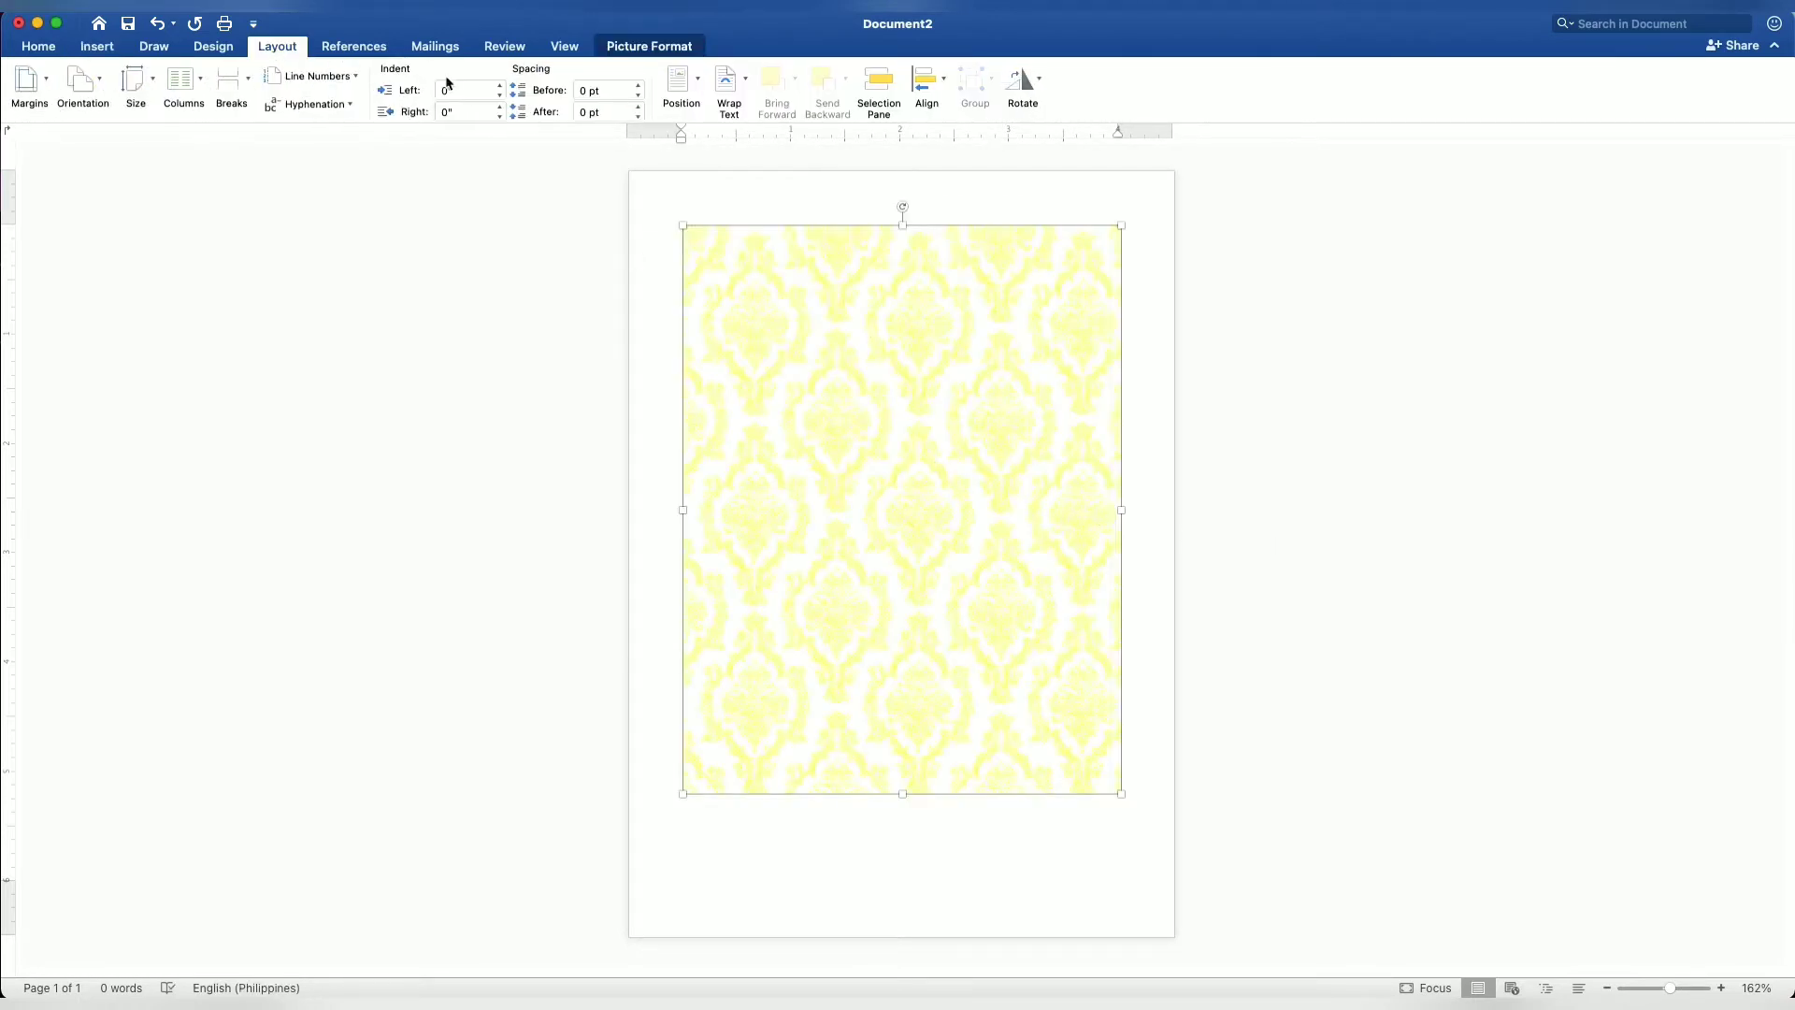
{"action": "left_click", "coordinate": [728, 91]}
{"action": "left_click", "coordinate": [772, 245]}
{"action": "left_click_drag", "start_coordinate": [785, 297], "coordinate": [733, 244]}
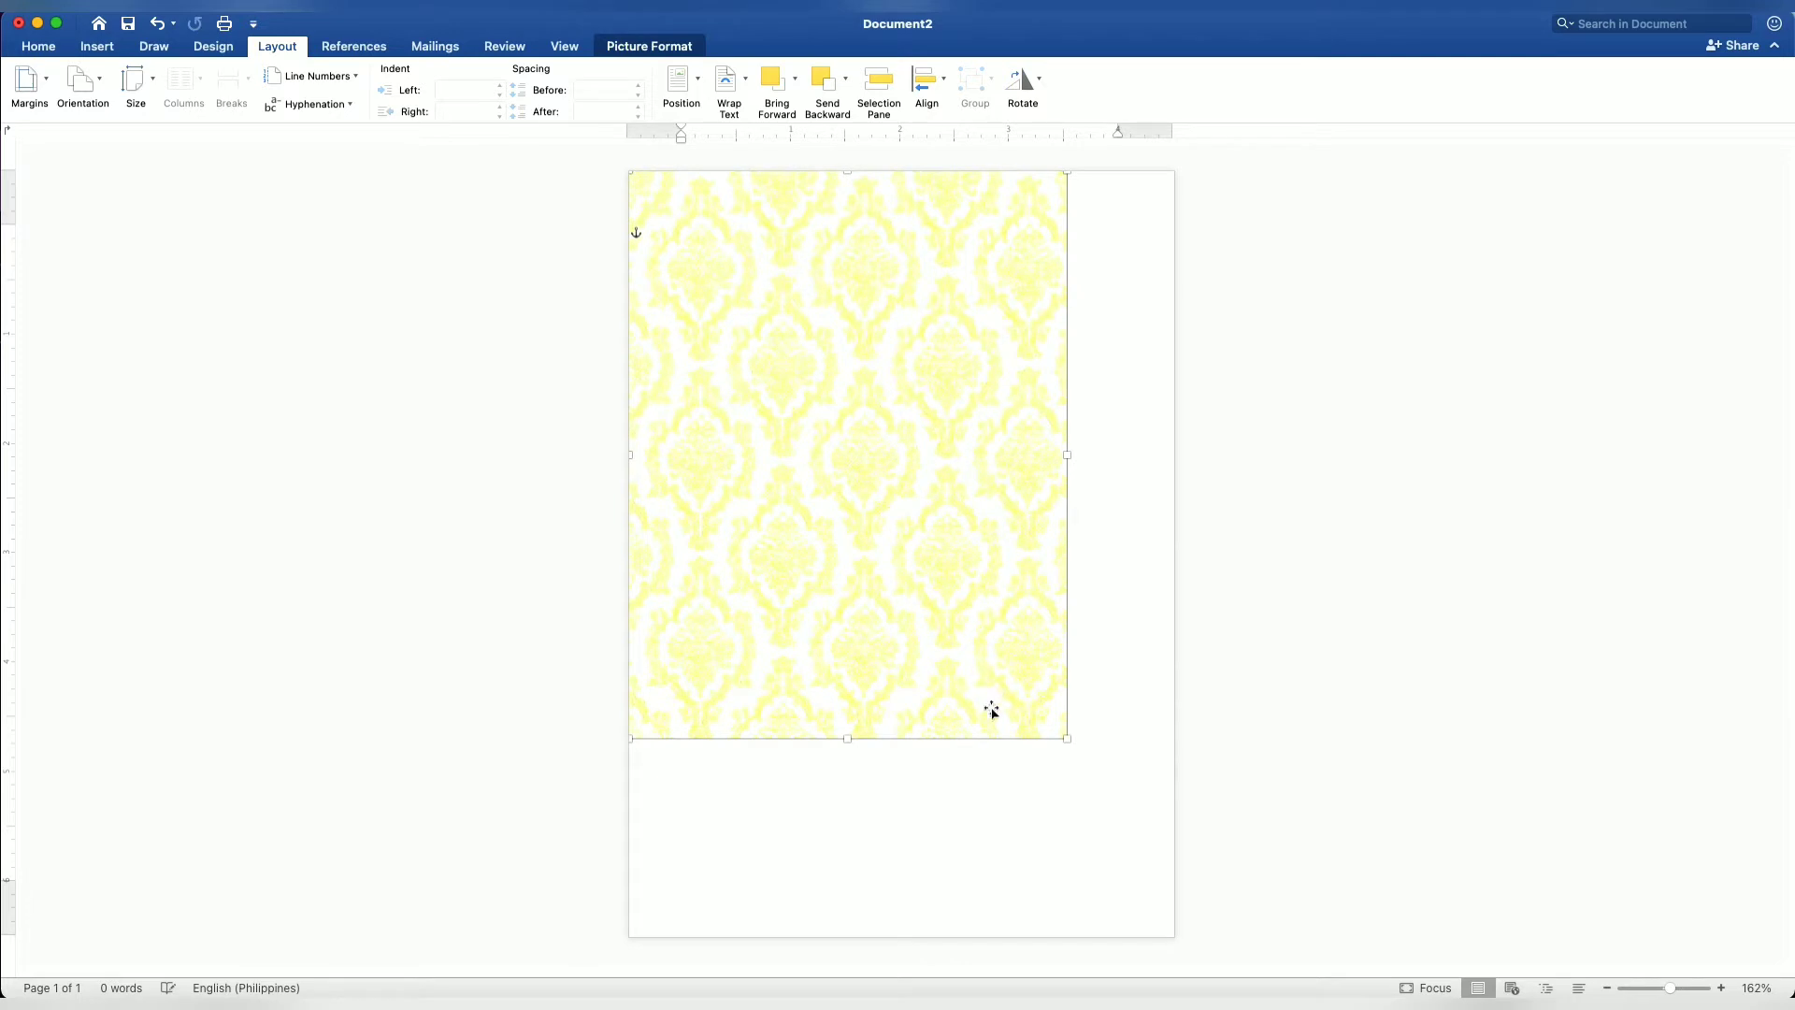
{"action": "left_click_drag", "start_coordinate": [1067, 740], "coordinate": [926, 550]}
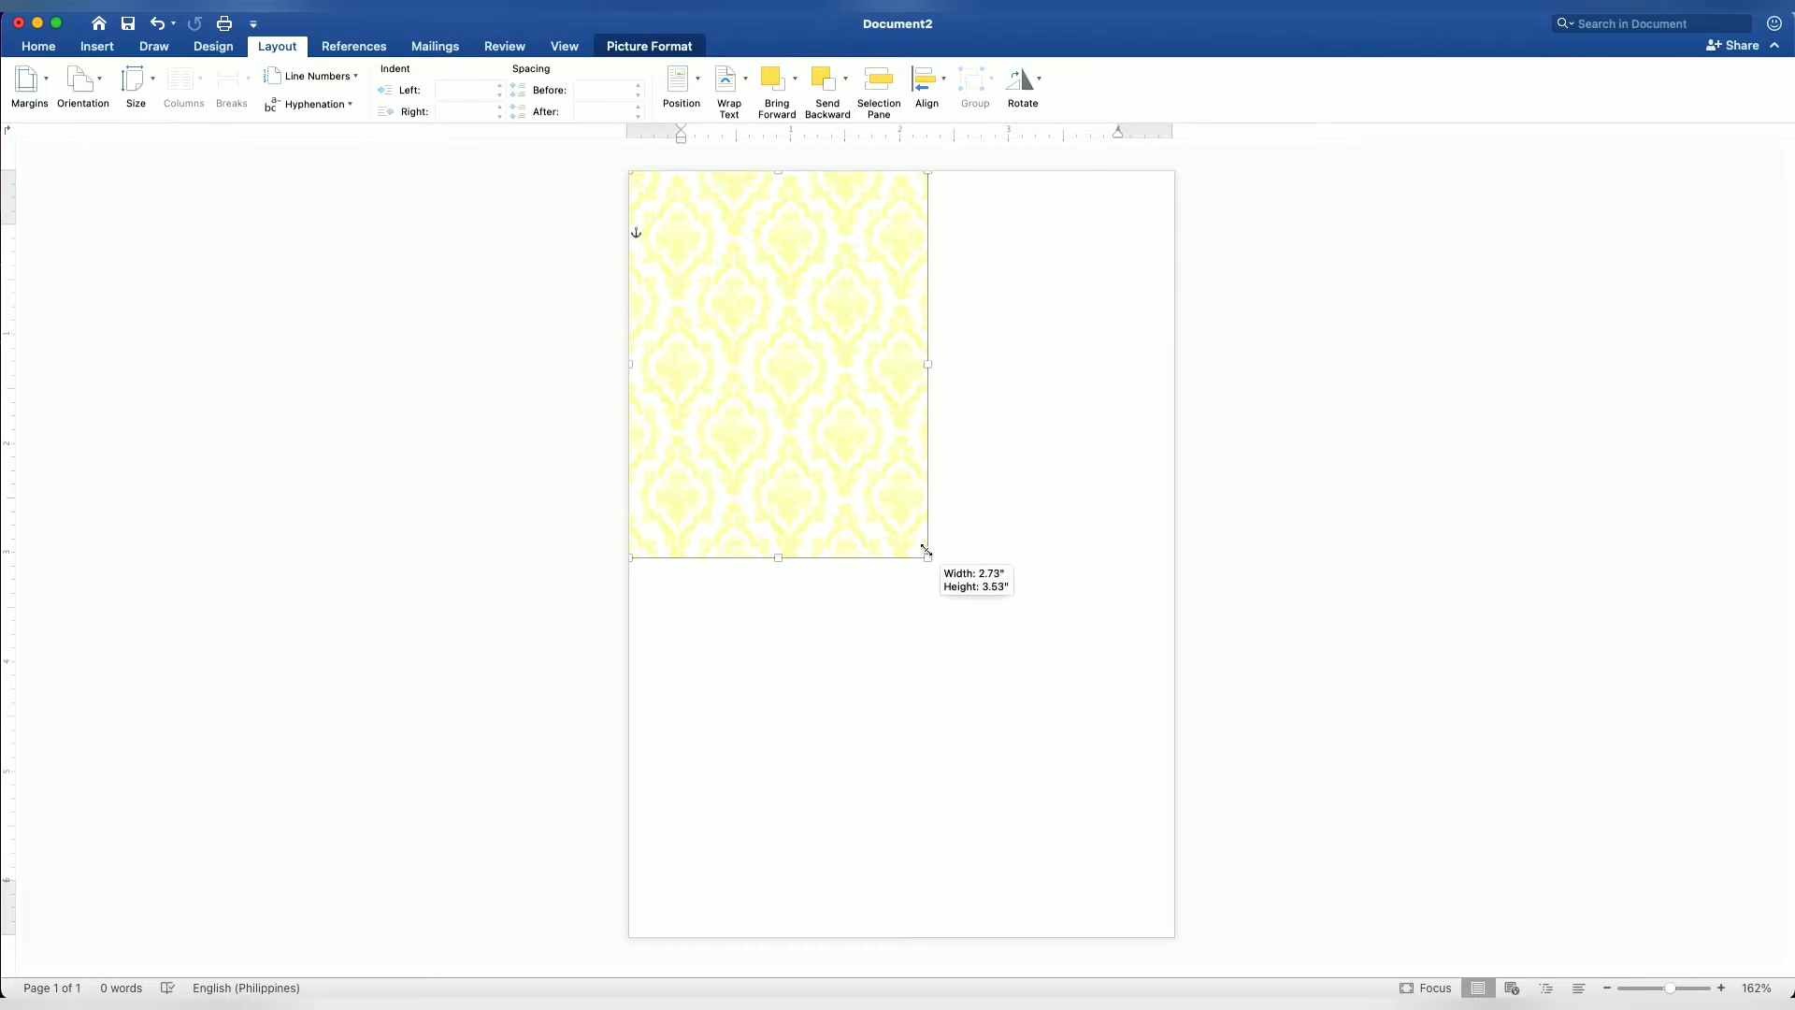
{"action": "left_click", "coordinate": [161, 90]}
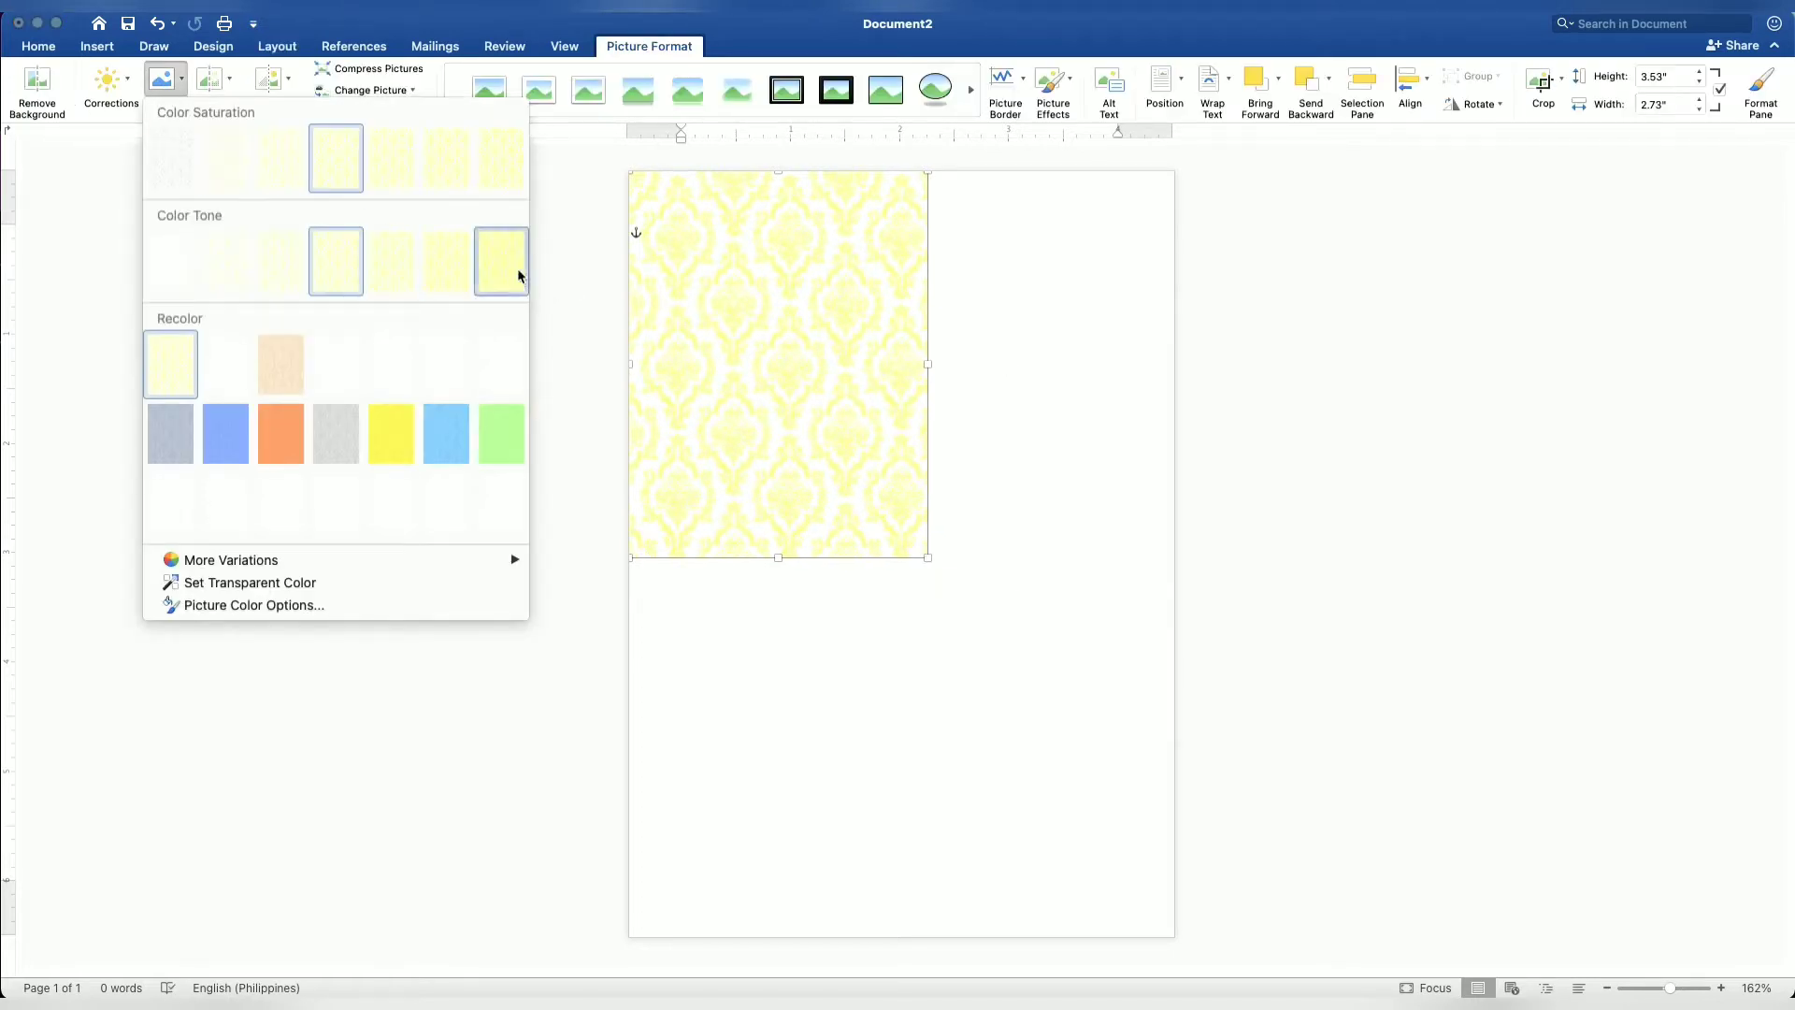
{"action": "left_click", "coordinate": [519, 275]}
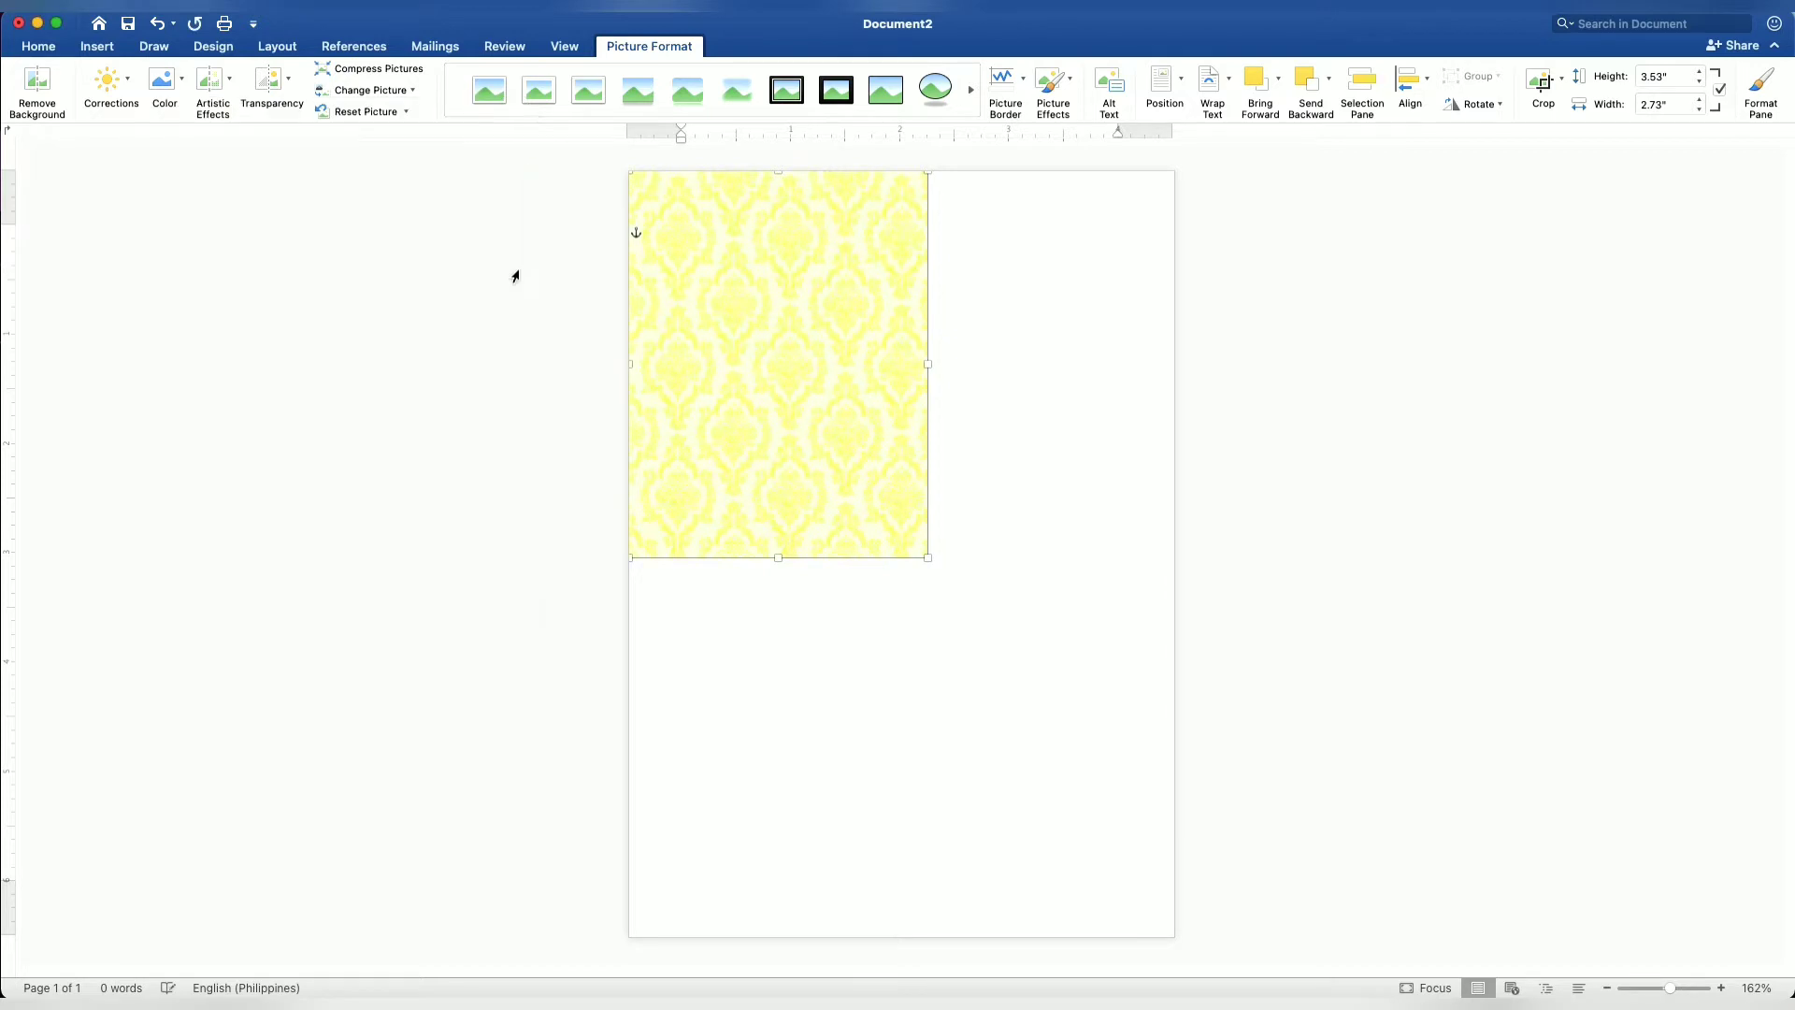
- Duplicate the damask picture, flip the copy horizontally, and place it at the page's top-right
{"action": "right_click", "coordinate": [790, 380]}
{"action": "left_click", "coordinate": [812, 411]}
{"action": "right_click", "coordinate": [811, 412]}
{"action": "left_click", "coordinate": [835, 462]}
{"action": "left_click_drag", "start_coordinate": [780, 413], "coordinate": [945, 410]}
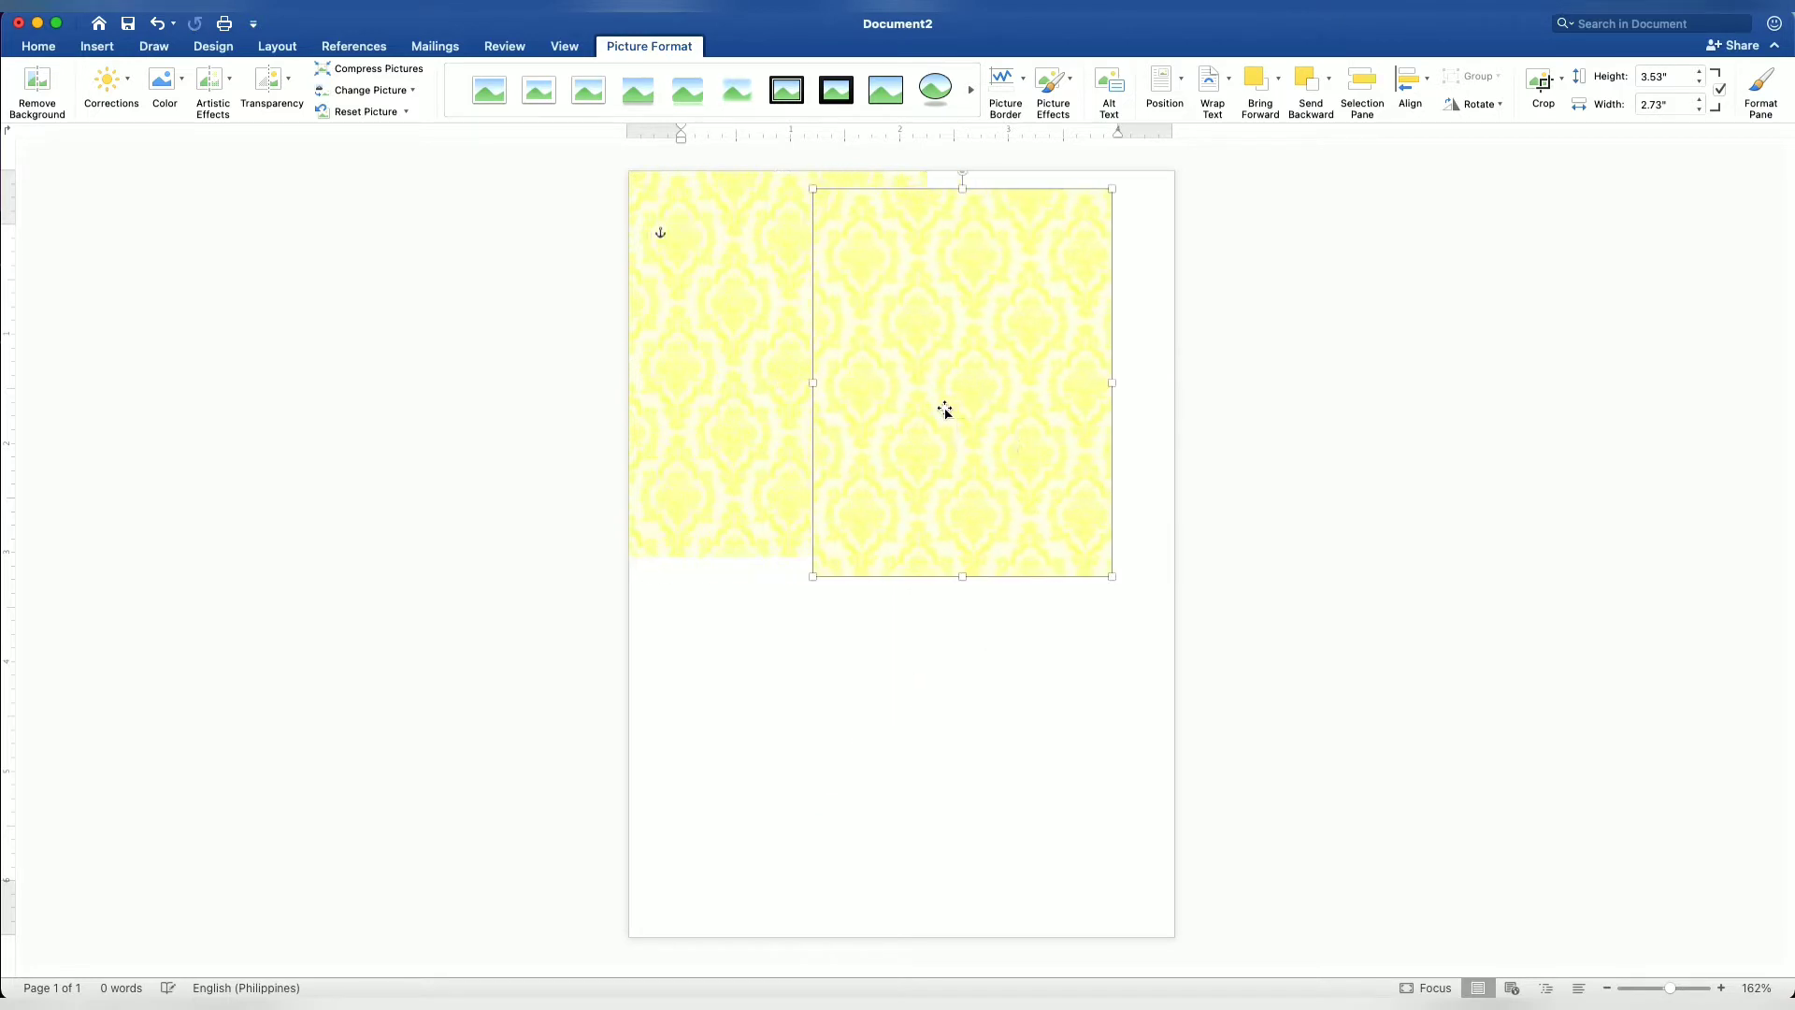
{"action": "left_click", "coordinate": [272, 48]}
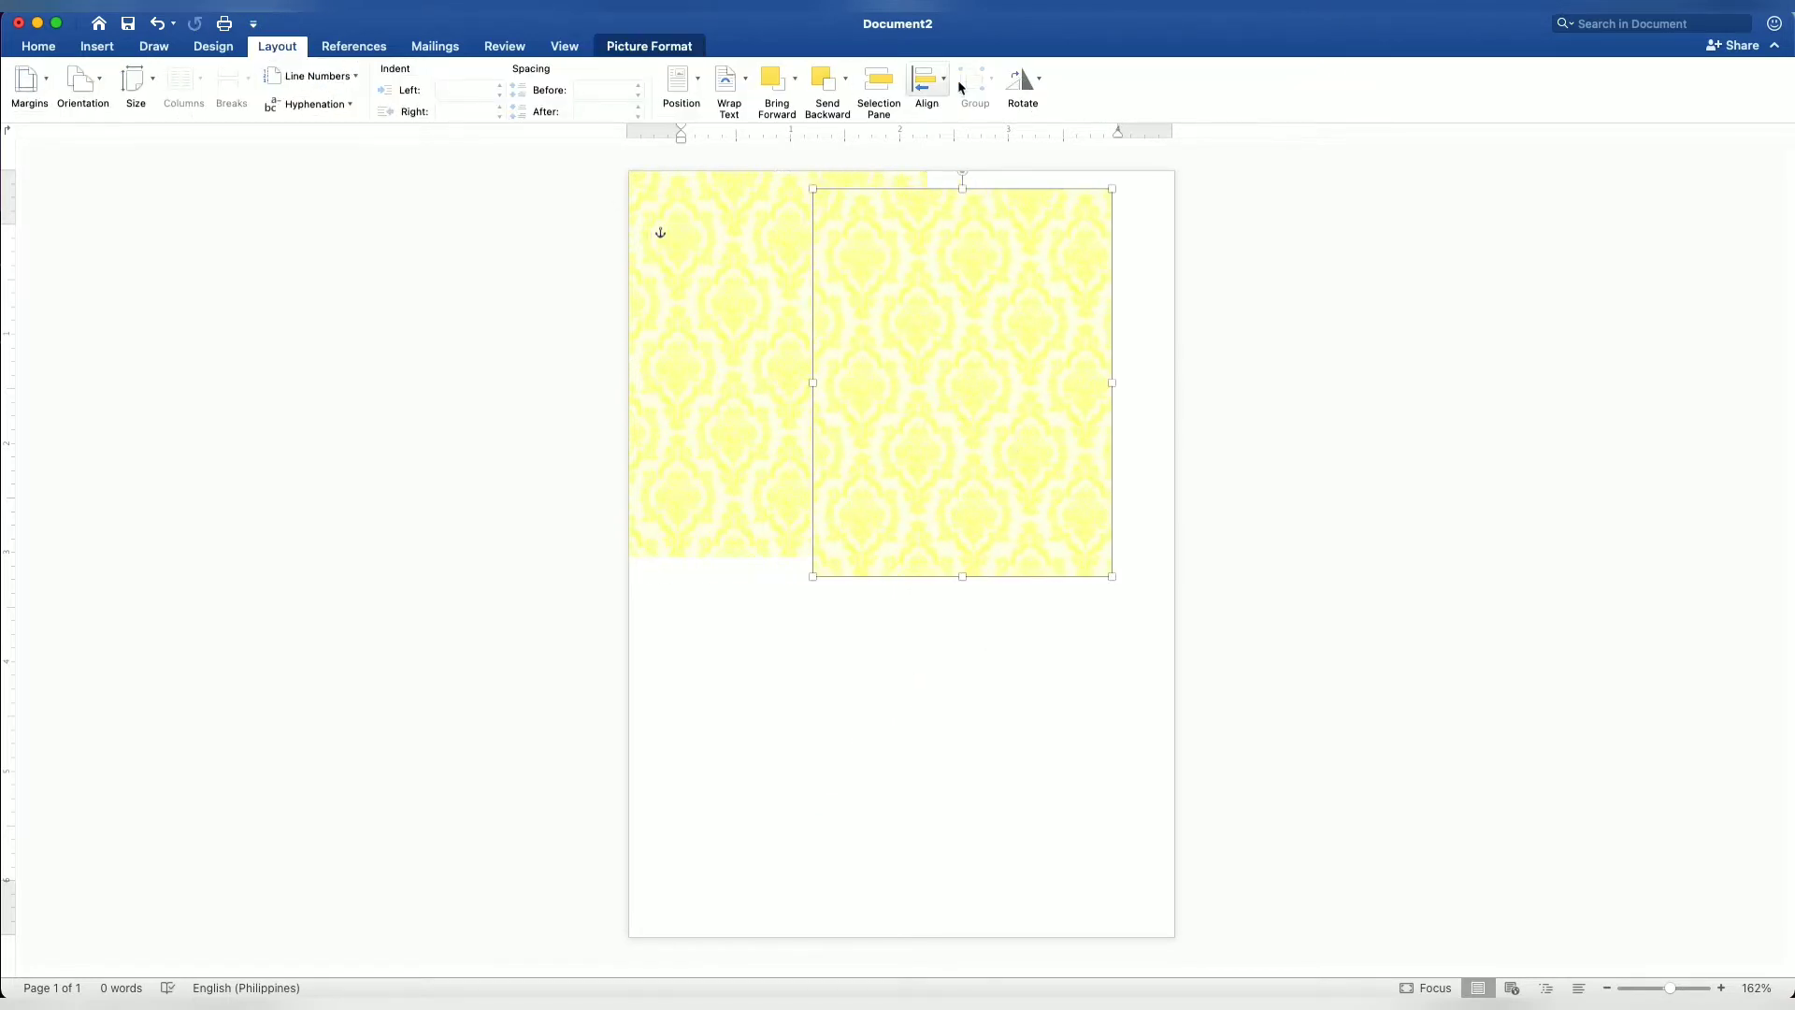
{"action": "left_click", "coordinate": [1037, 82]}
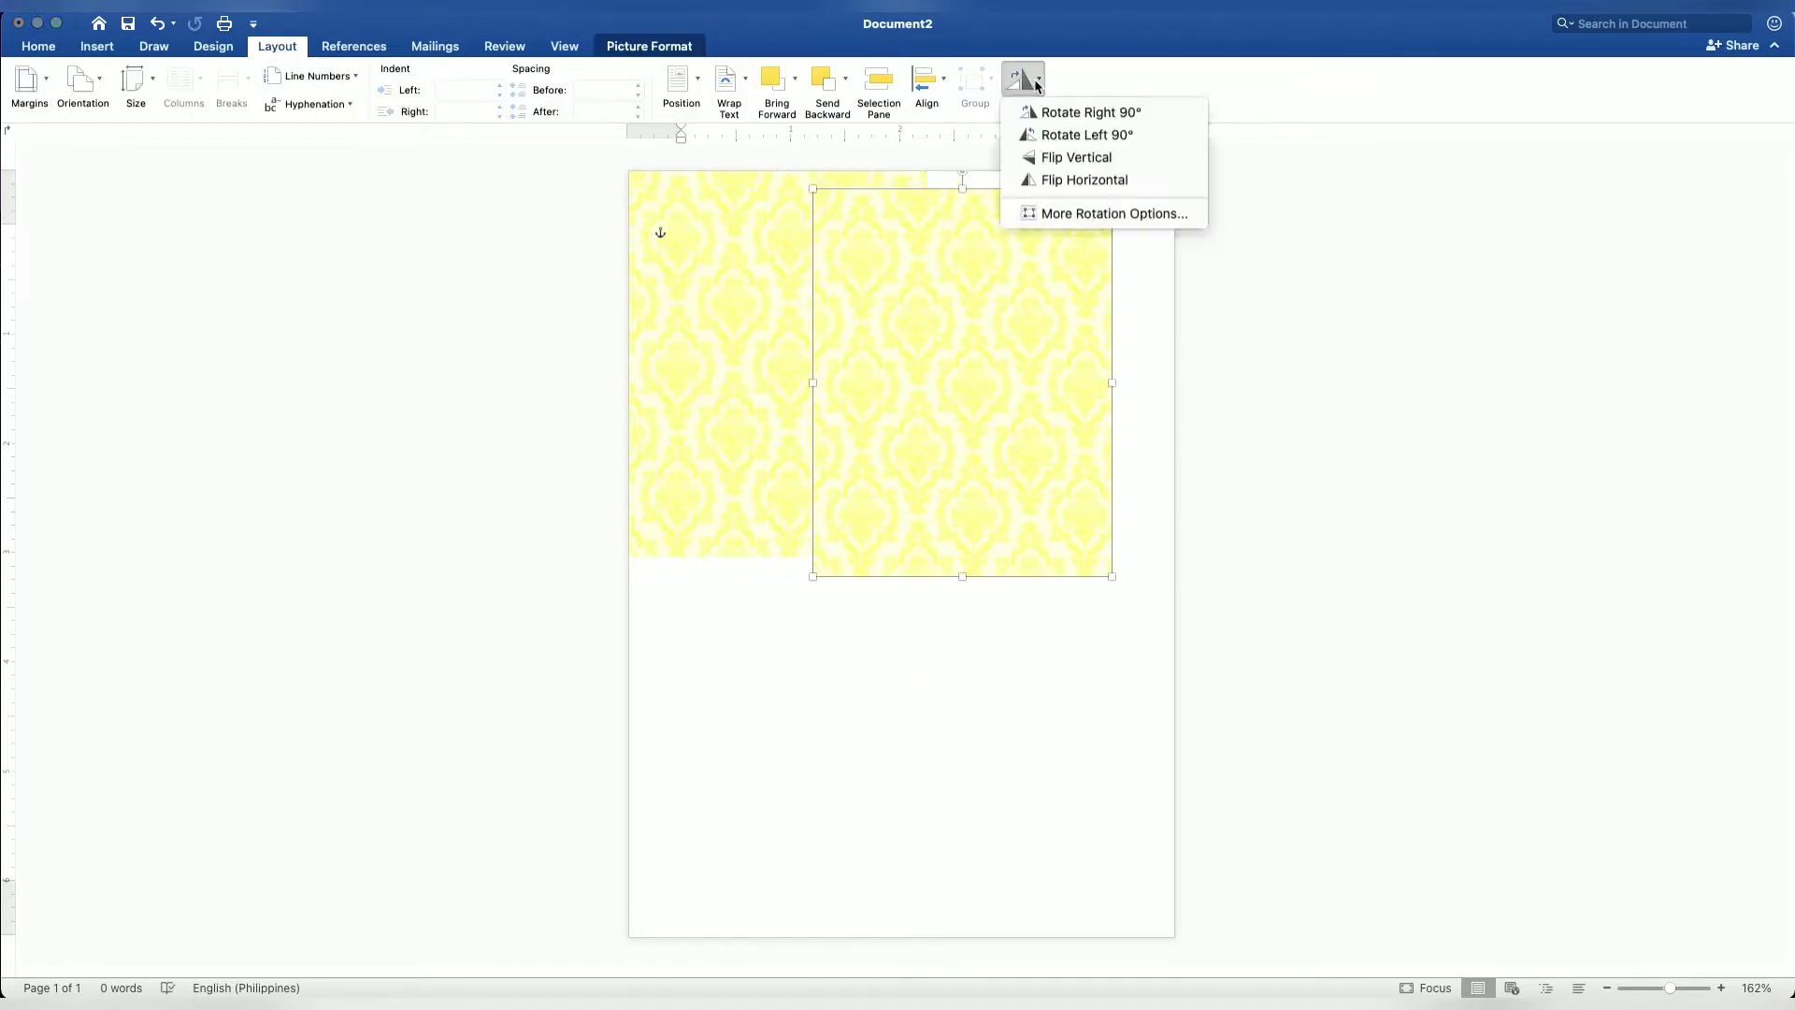
{"action": "left_click", "coordinate": [1059, 179]}
{"action": "left_click_drag", "start_coordinate": [921, 285], "coordinate": [1038, 268]}
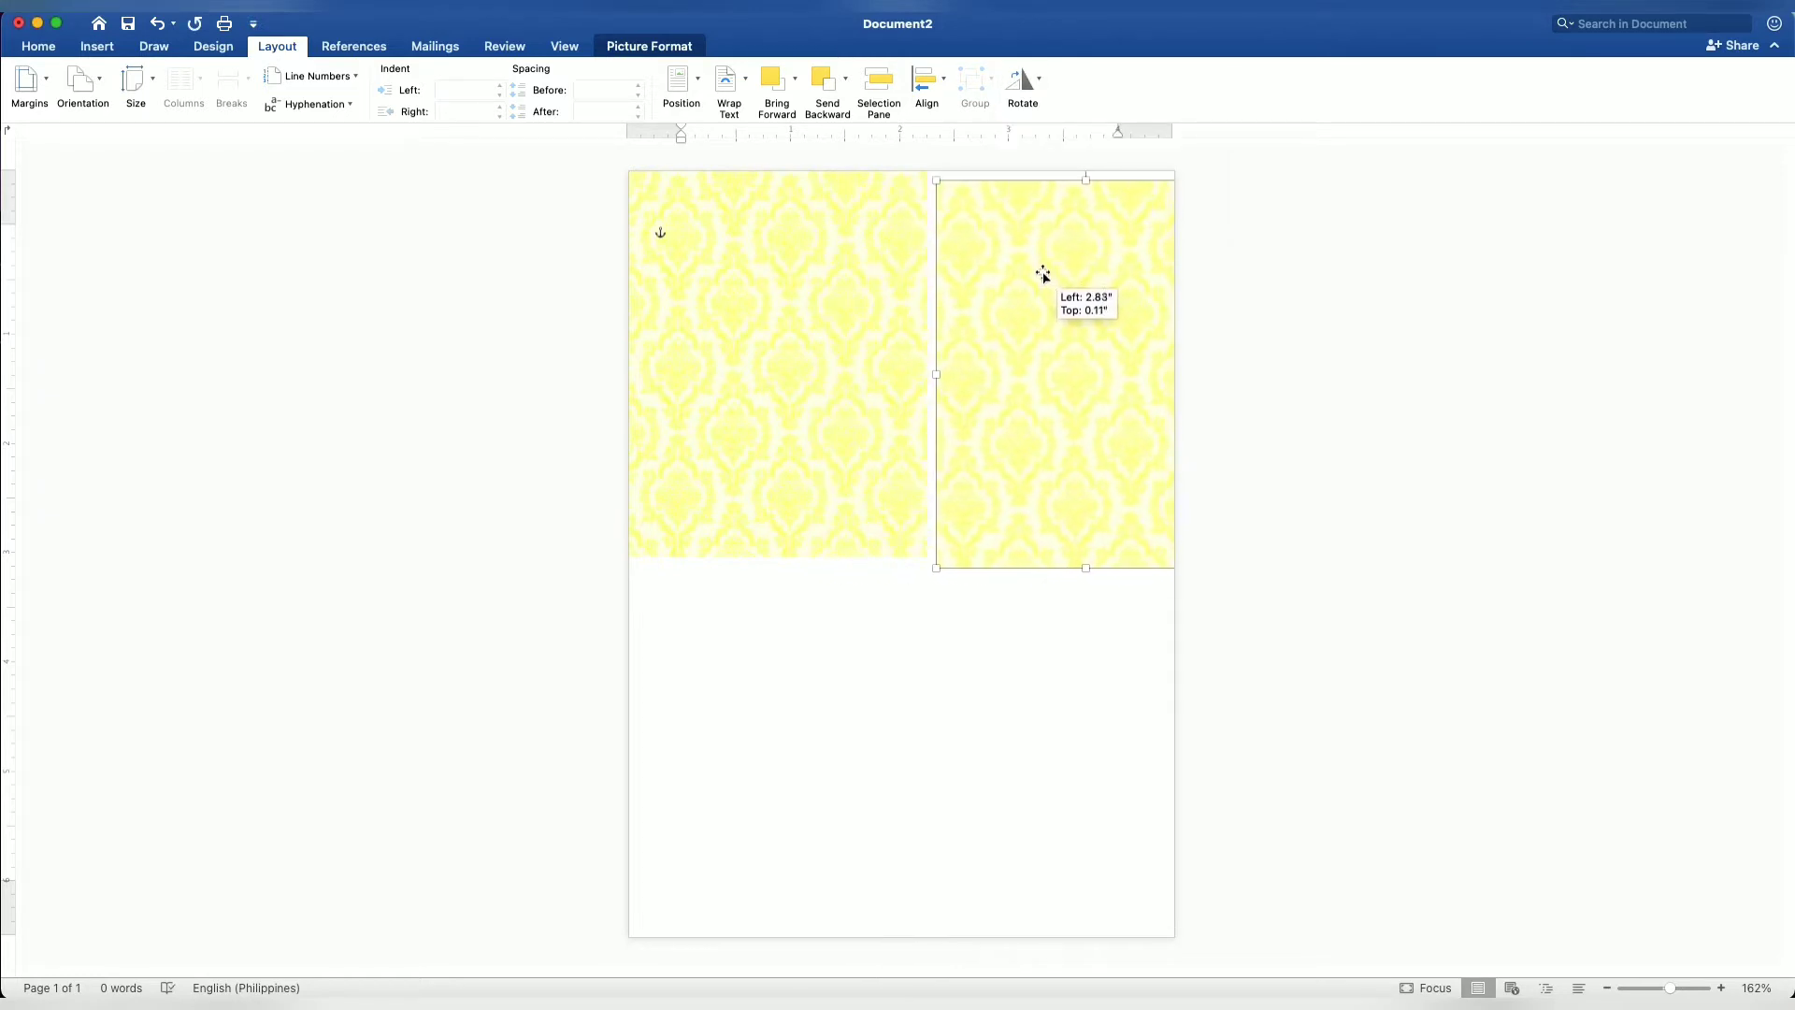
- Paste another damask tile and align it directly below the top-left tile
{"action": "right_click", "coordinate": [762, 420]}
{"action": "left_click", "coordinate": [775, 453]}
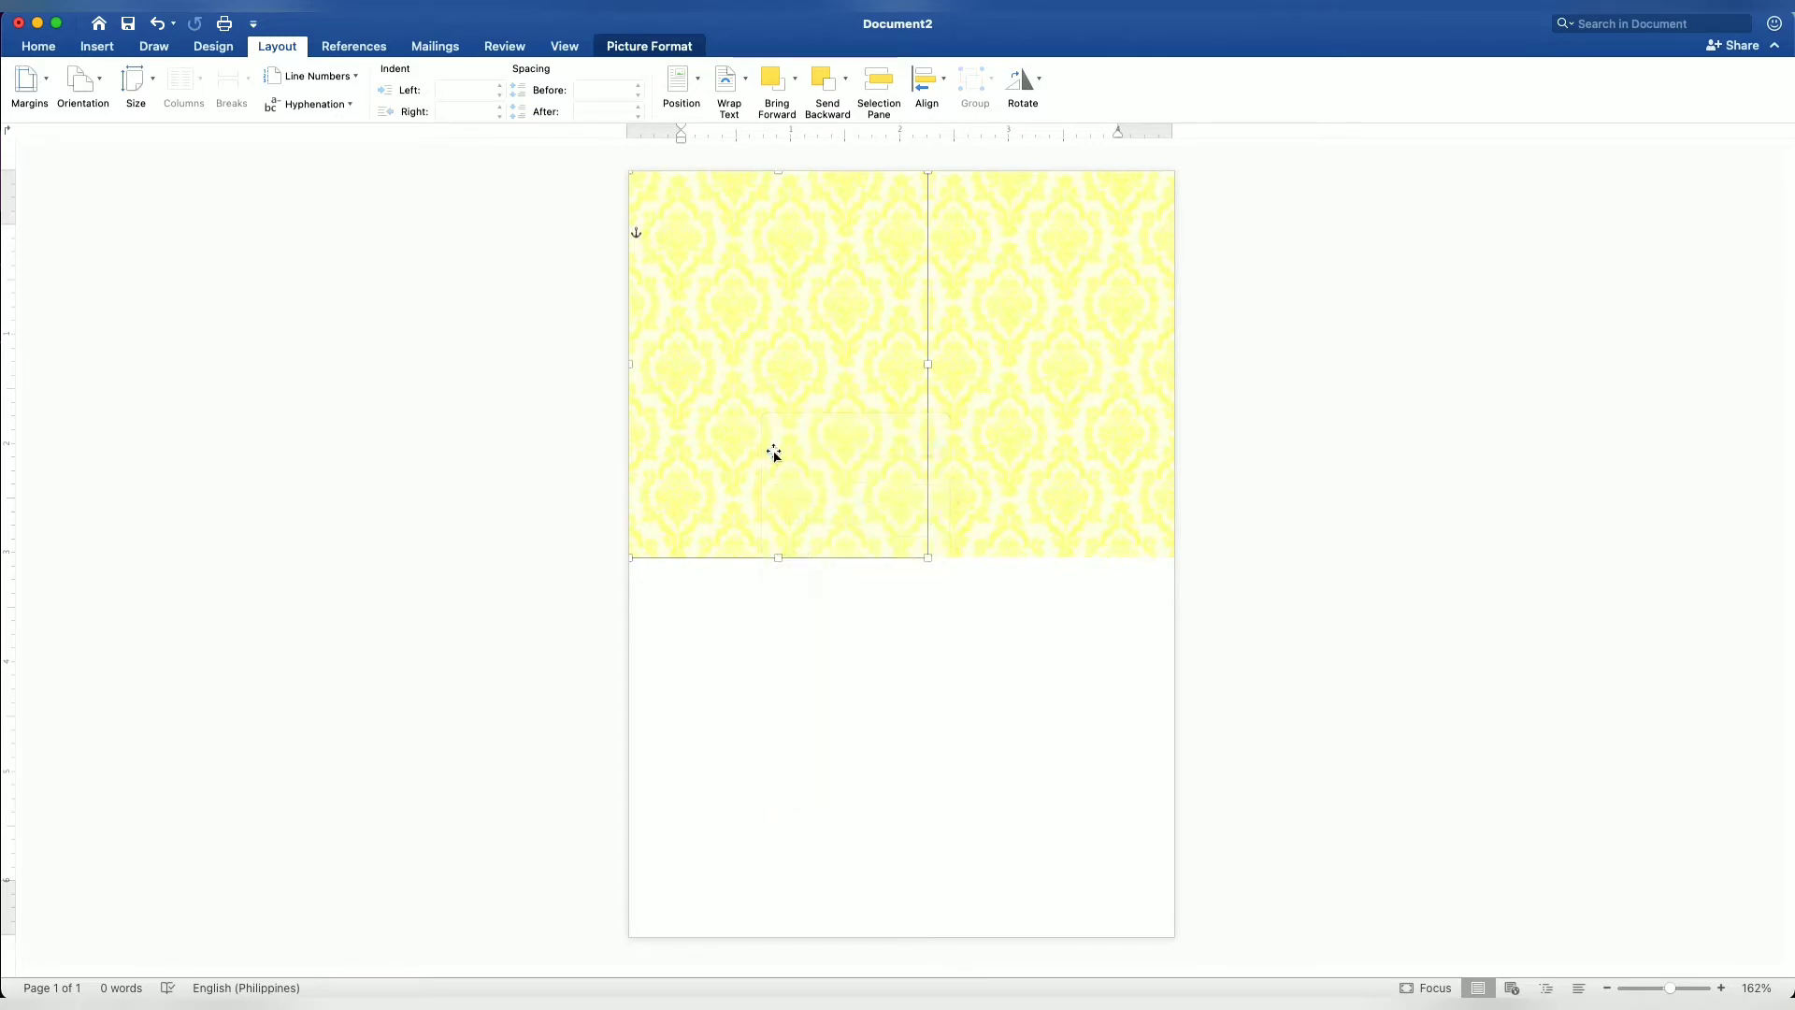
{"action": "right_click", "coordinate": [764, 302]}
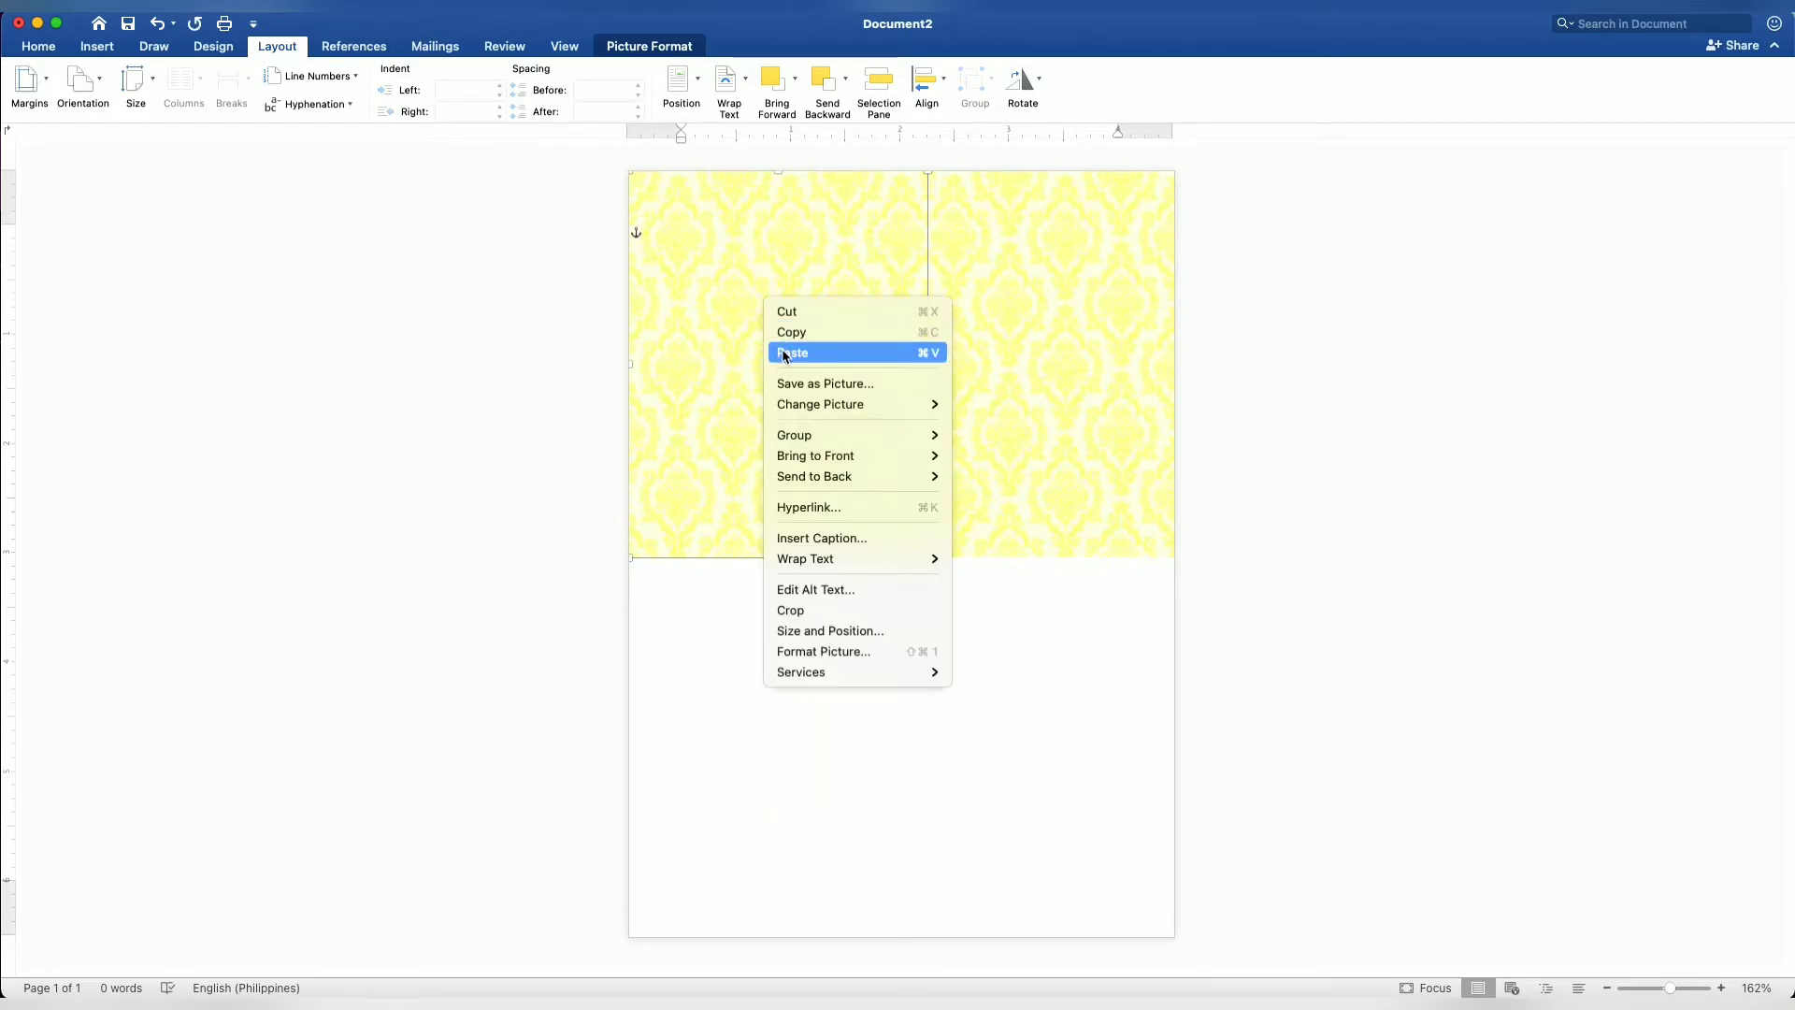
{"action": "left_click", "coordinate": [785, 351]}
{"action": "left_click_drag", "start_coordinate": [770, 307], "coordinate": [743, 670]}
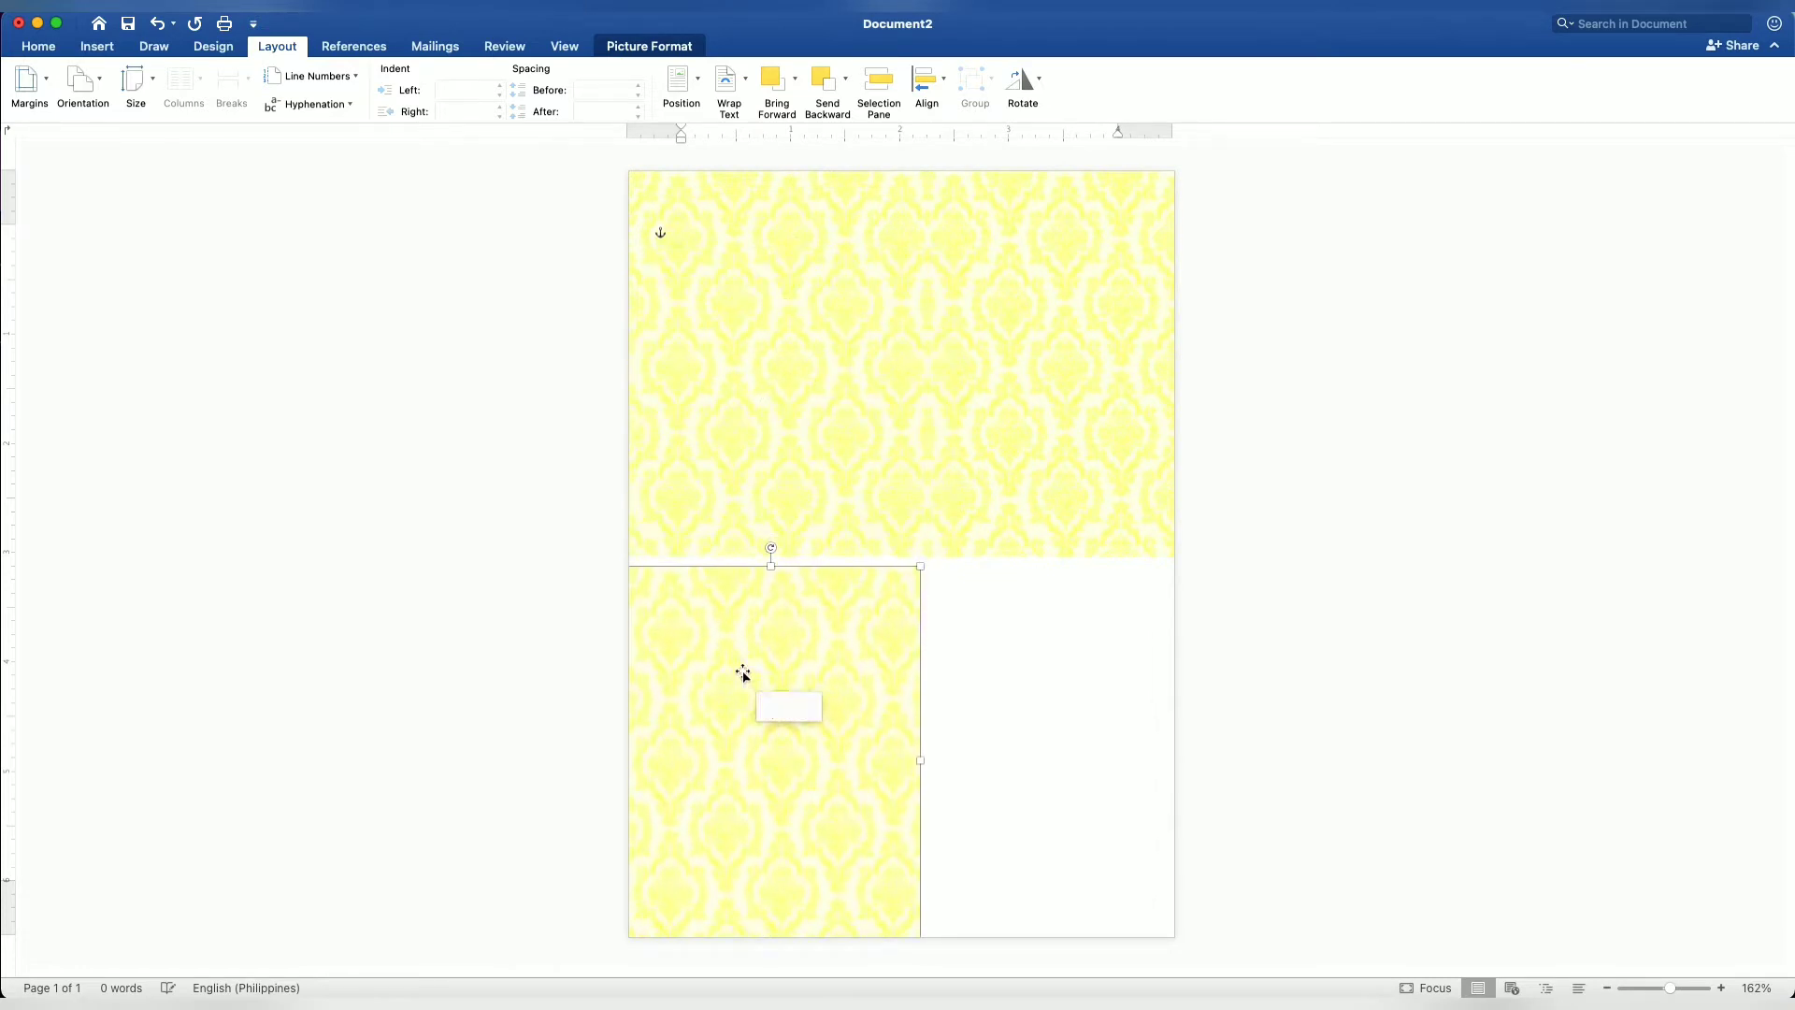
{"action": "left_click_drag", "start_coordinate": [743, 669], "coordinate": [749, 670]}
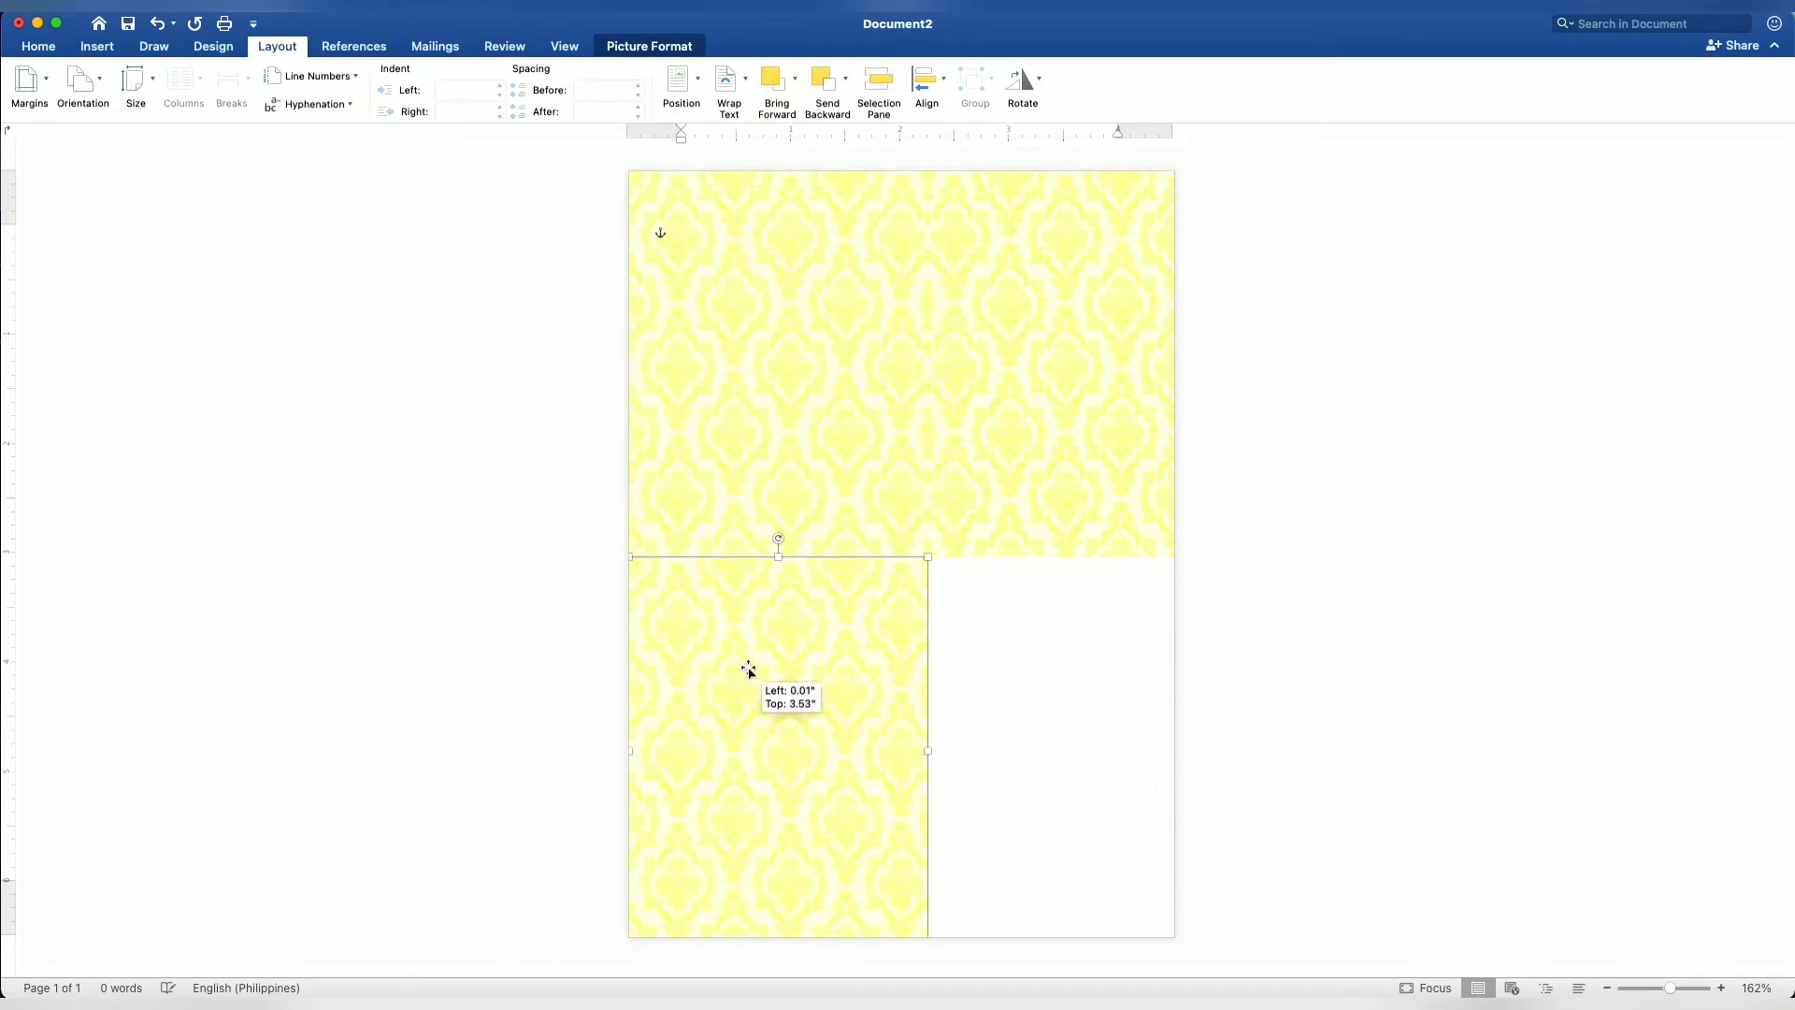
- Copy the mirrored top-right tile into the lower-right quarter, then deselect
{"action": "left_click", "coordinate": [1040, 480]}
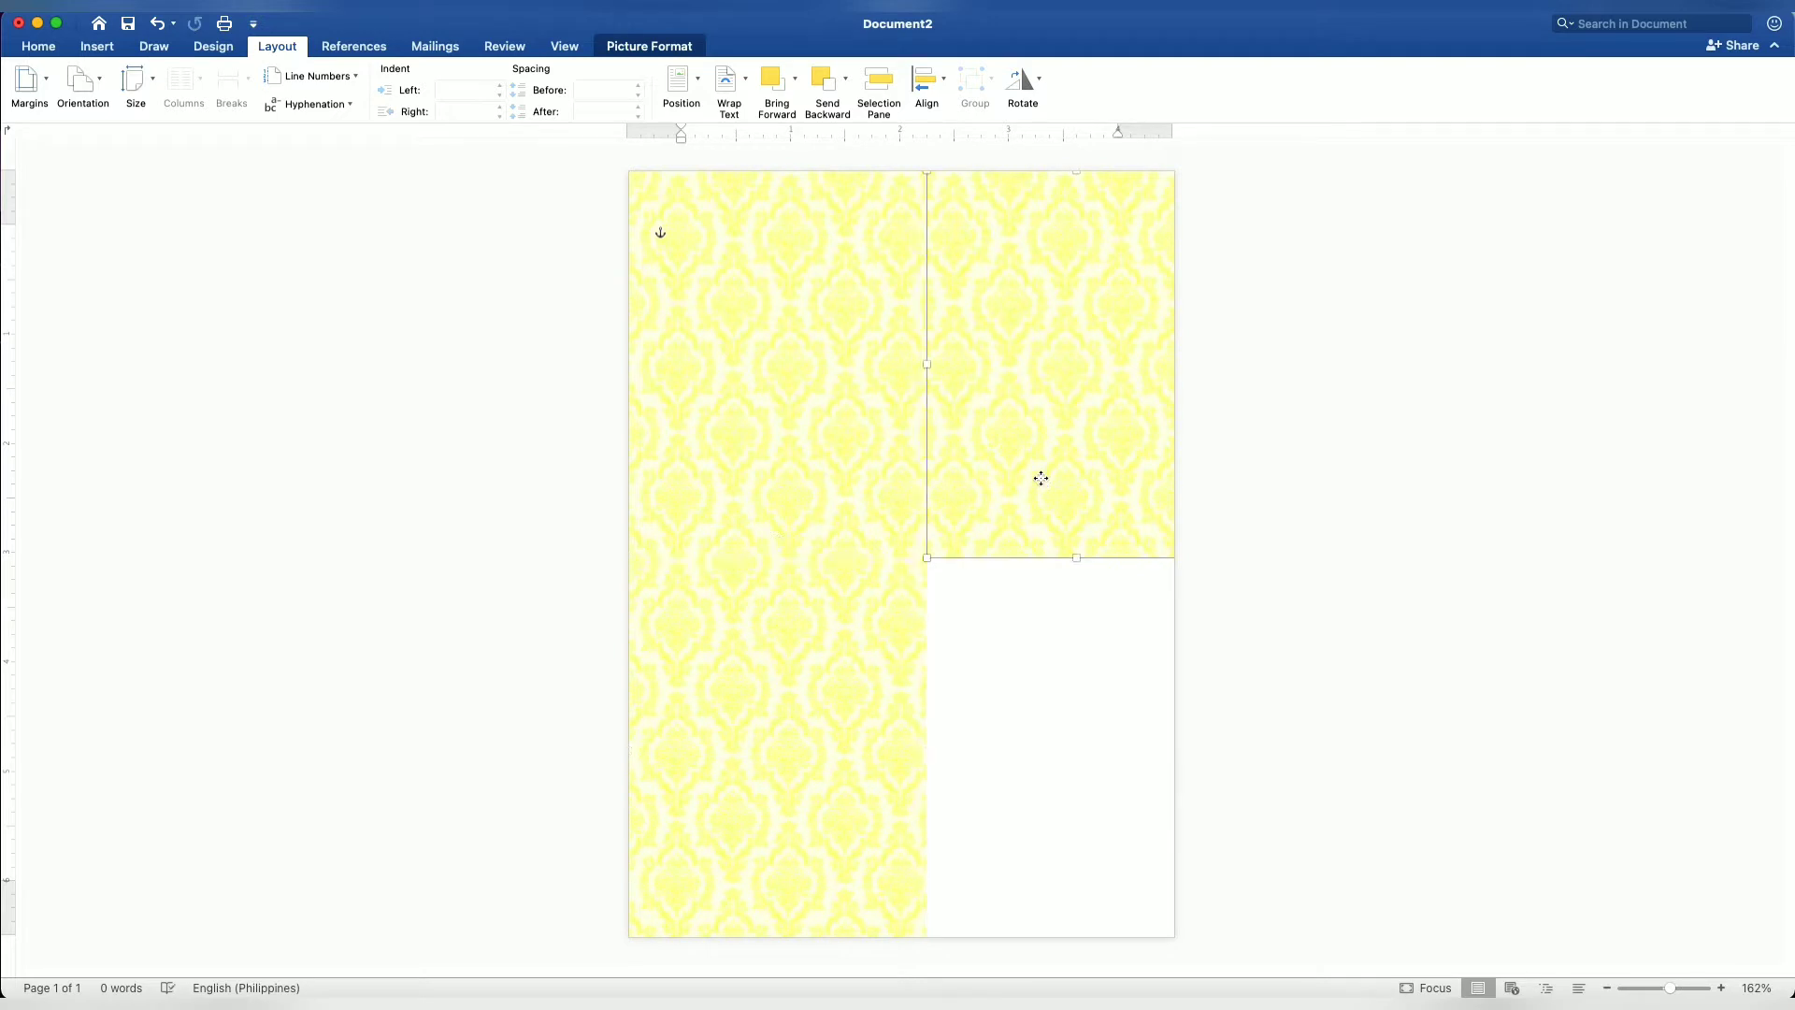
{"action": "right_click", "coordinate": [1041, 479]}
{"action": "left_click", "coordinate": [1062, 513]}
{"action": "right_click", "coordinate": [1062, 513]}
{"action": "left_click", "coordinate": [1081, 558]}
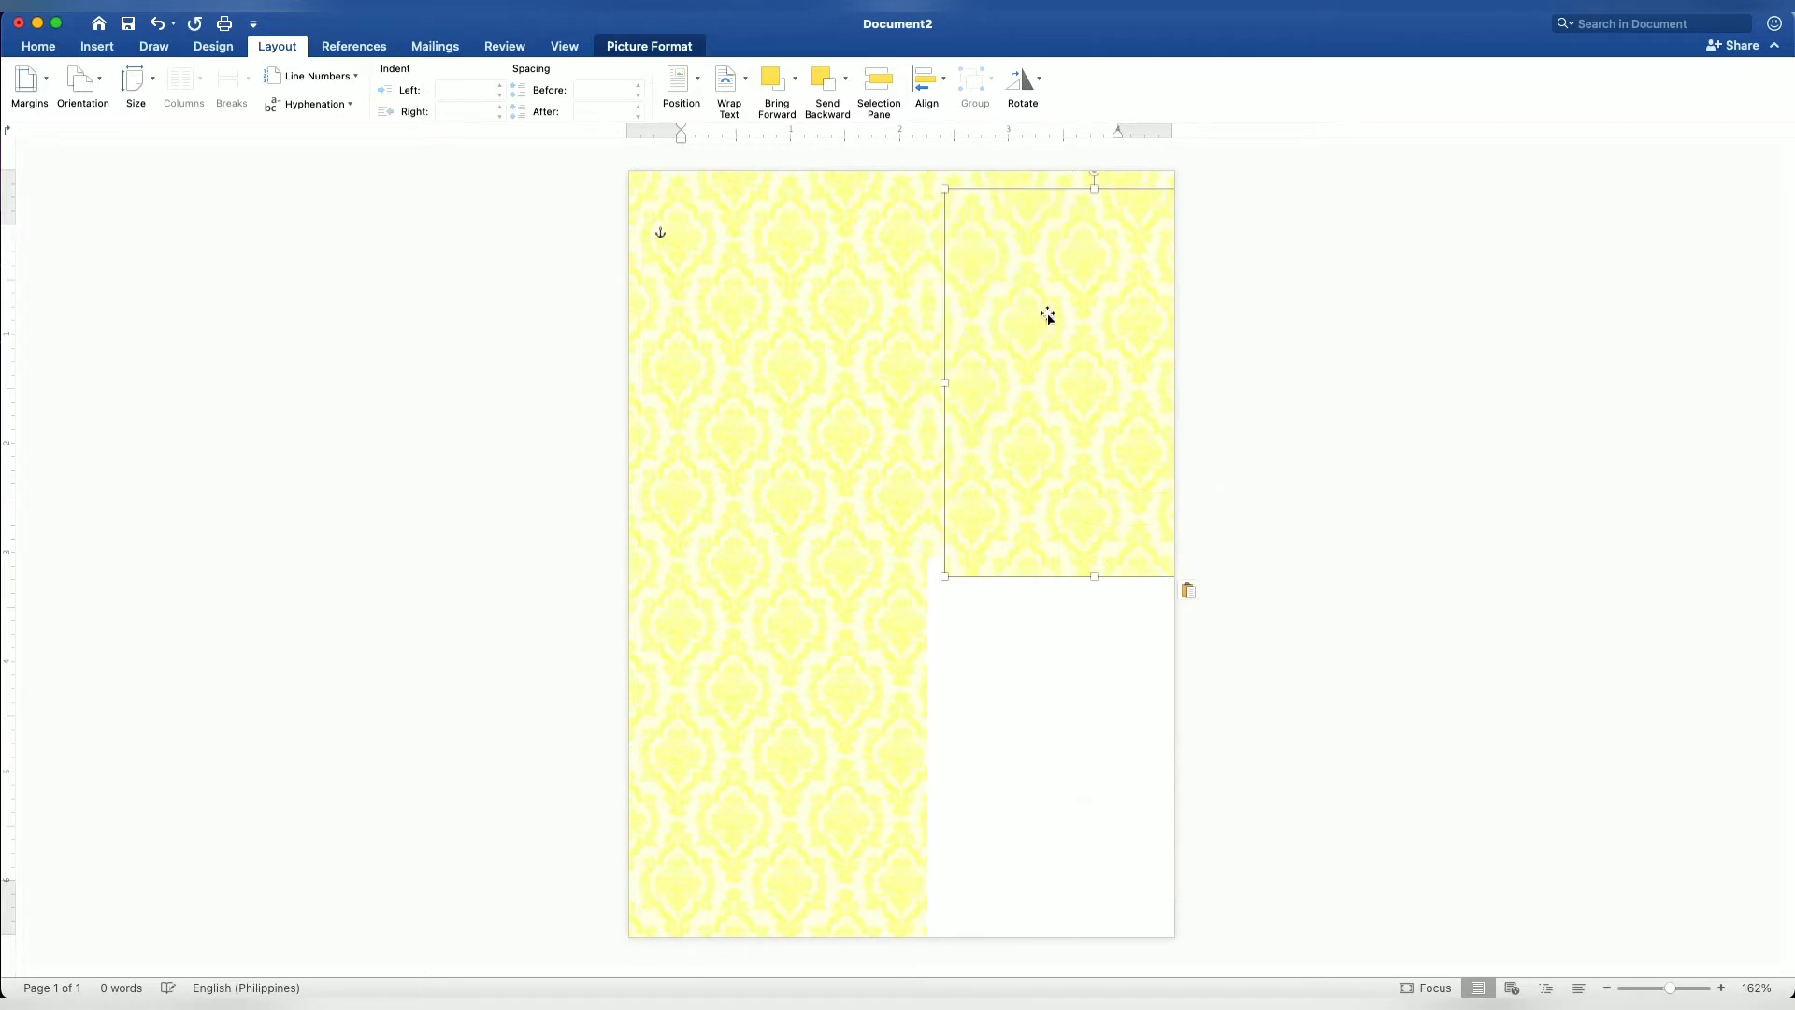
{"action": "left_click_drag", "start_coordinate": [1047, 316], "coordinate": [1017, 638]}
{"action": "left_click", "coordinate": [1260, 565]}
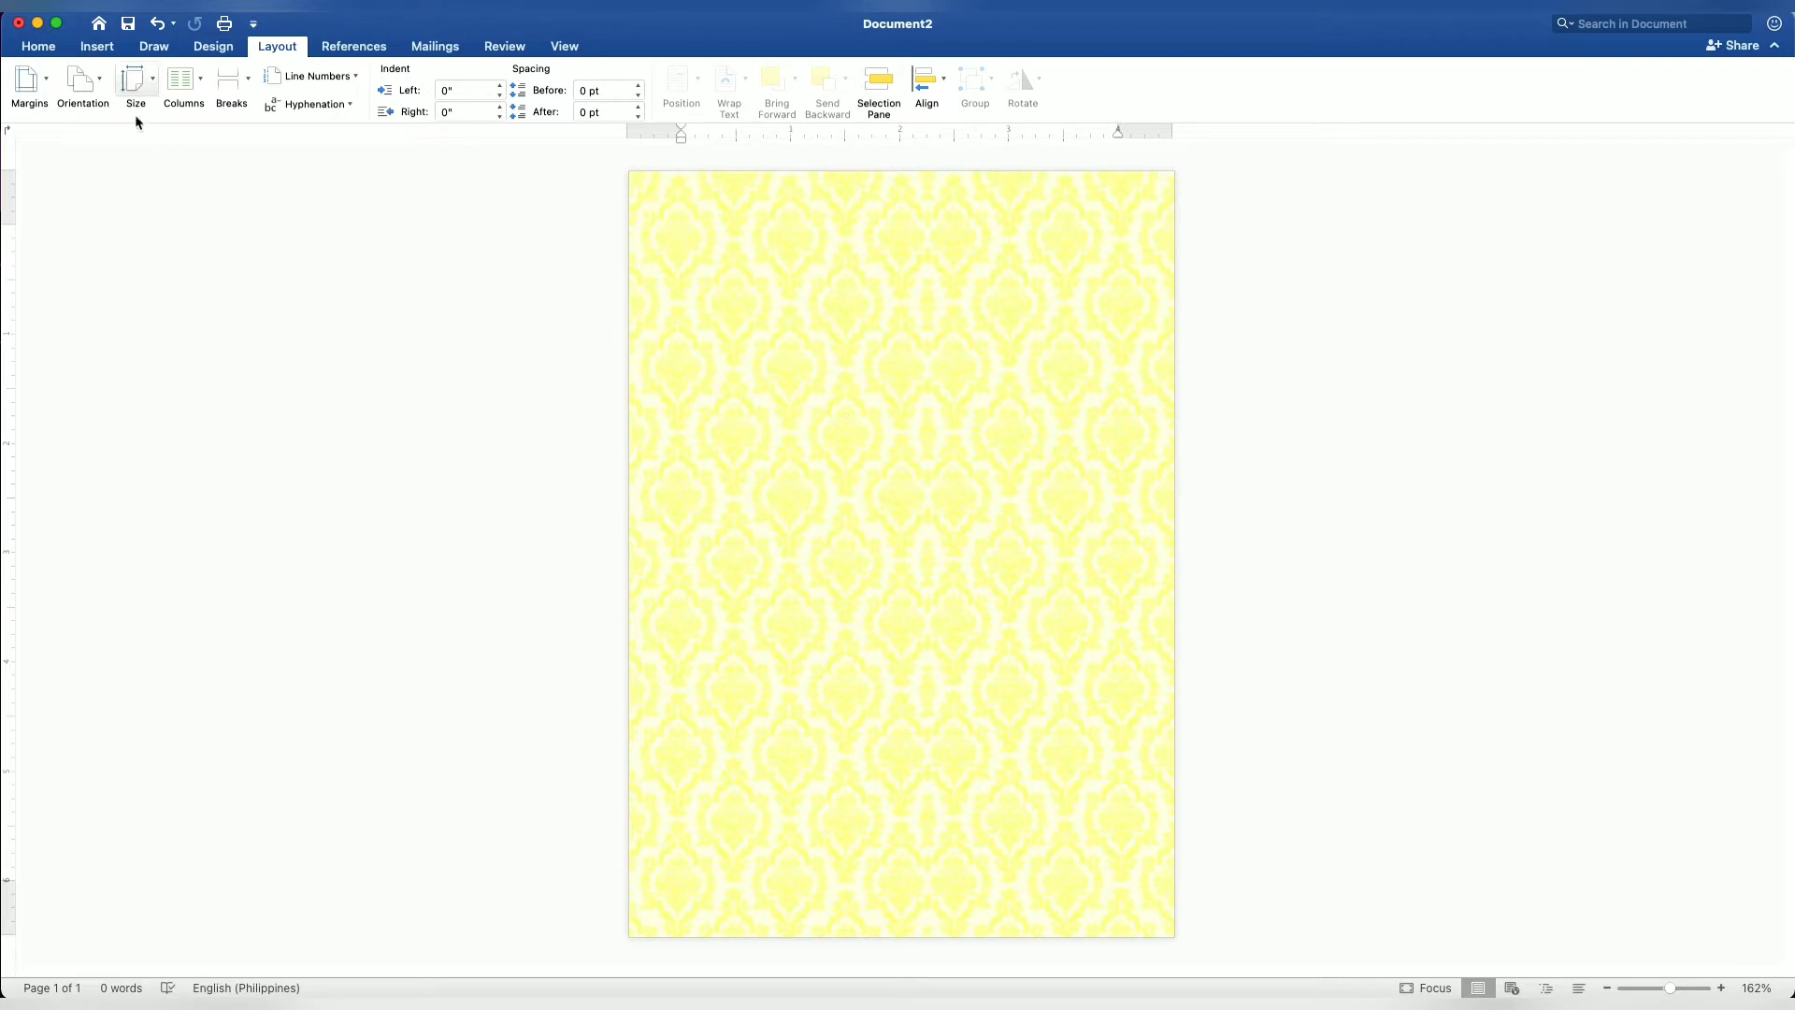
- Insert frame gold.png from the belle folder over the damask background
{"action": "left_click", "coordinate": [97, 46]}
{"action": "left_click", "coordinate": [227, 79]}
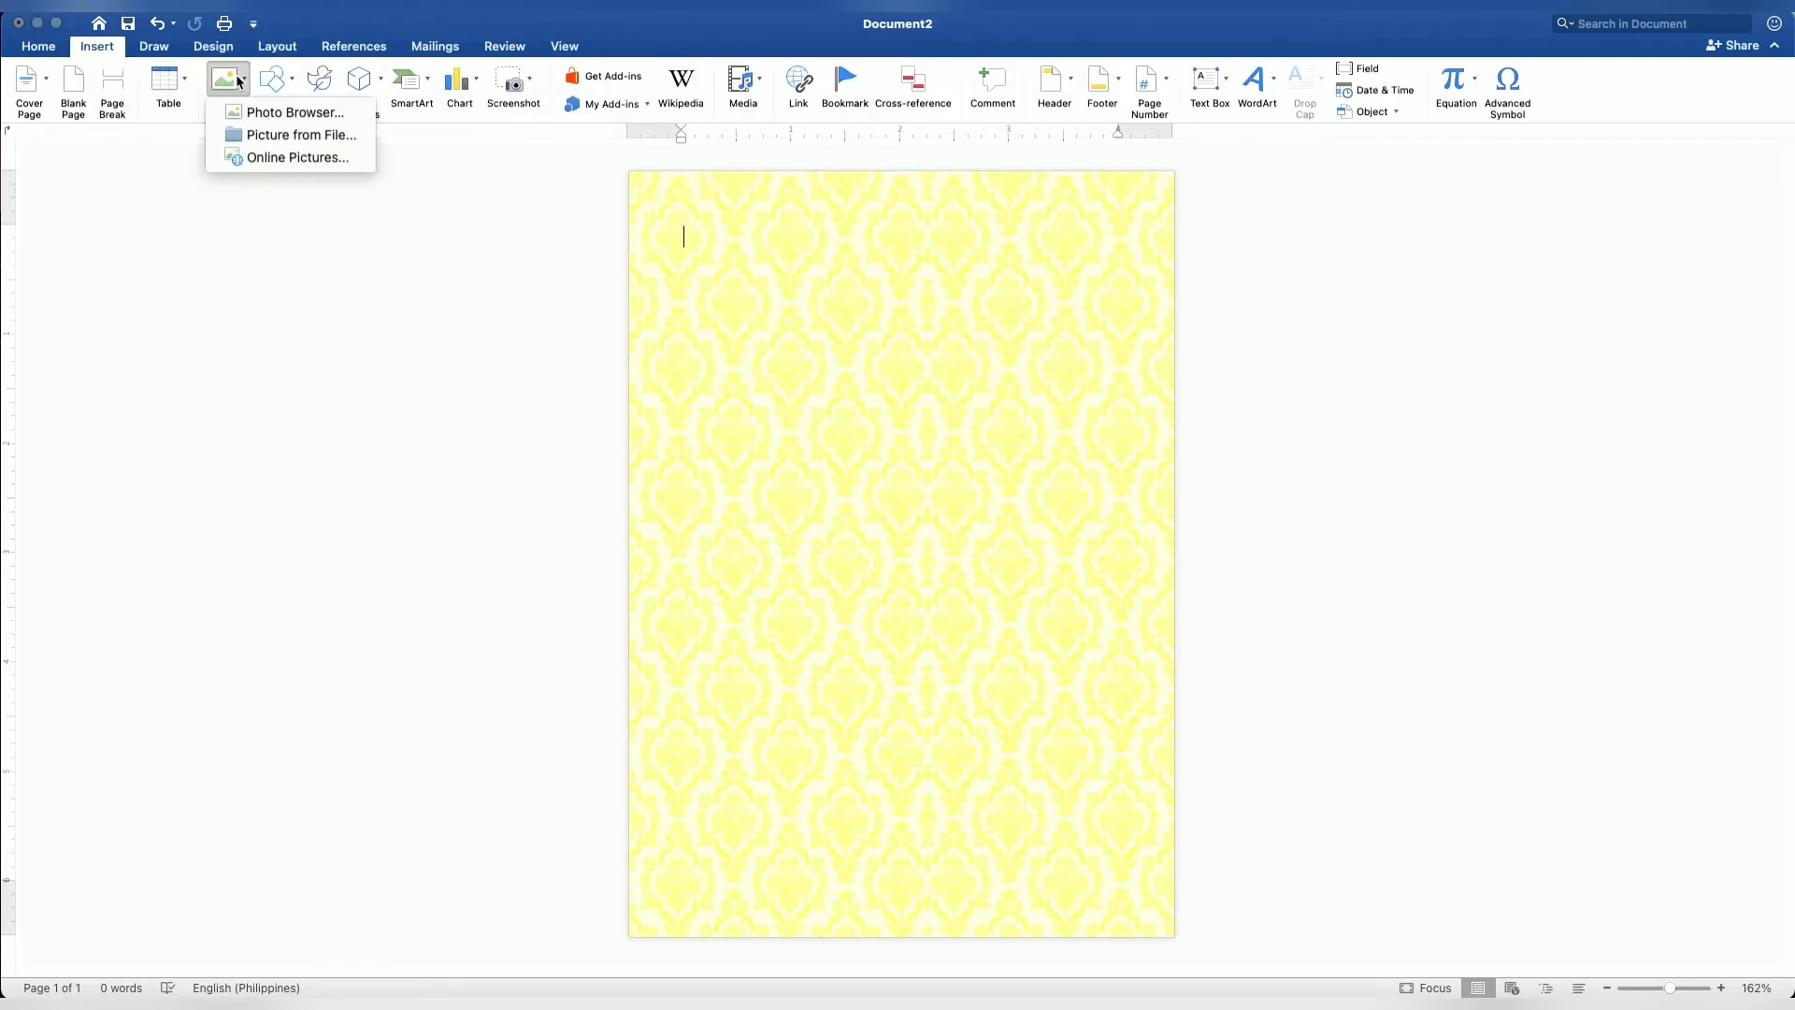
{"action": "left_click", "coordinate": [267, 137]}
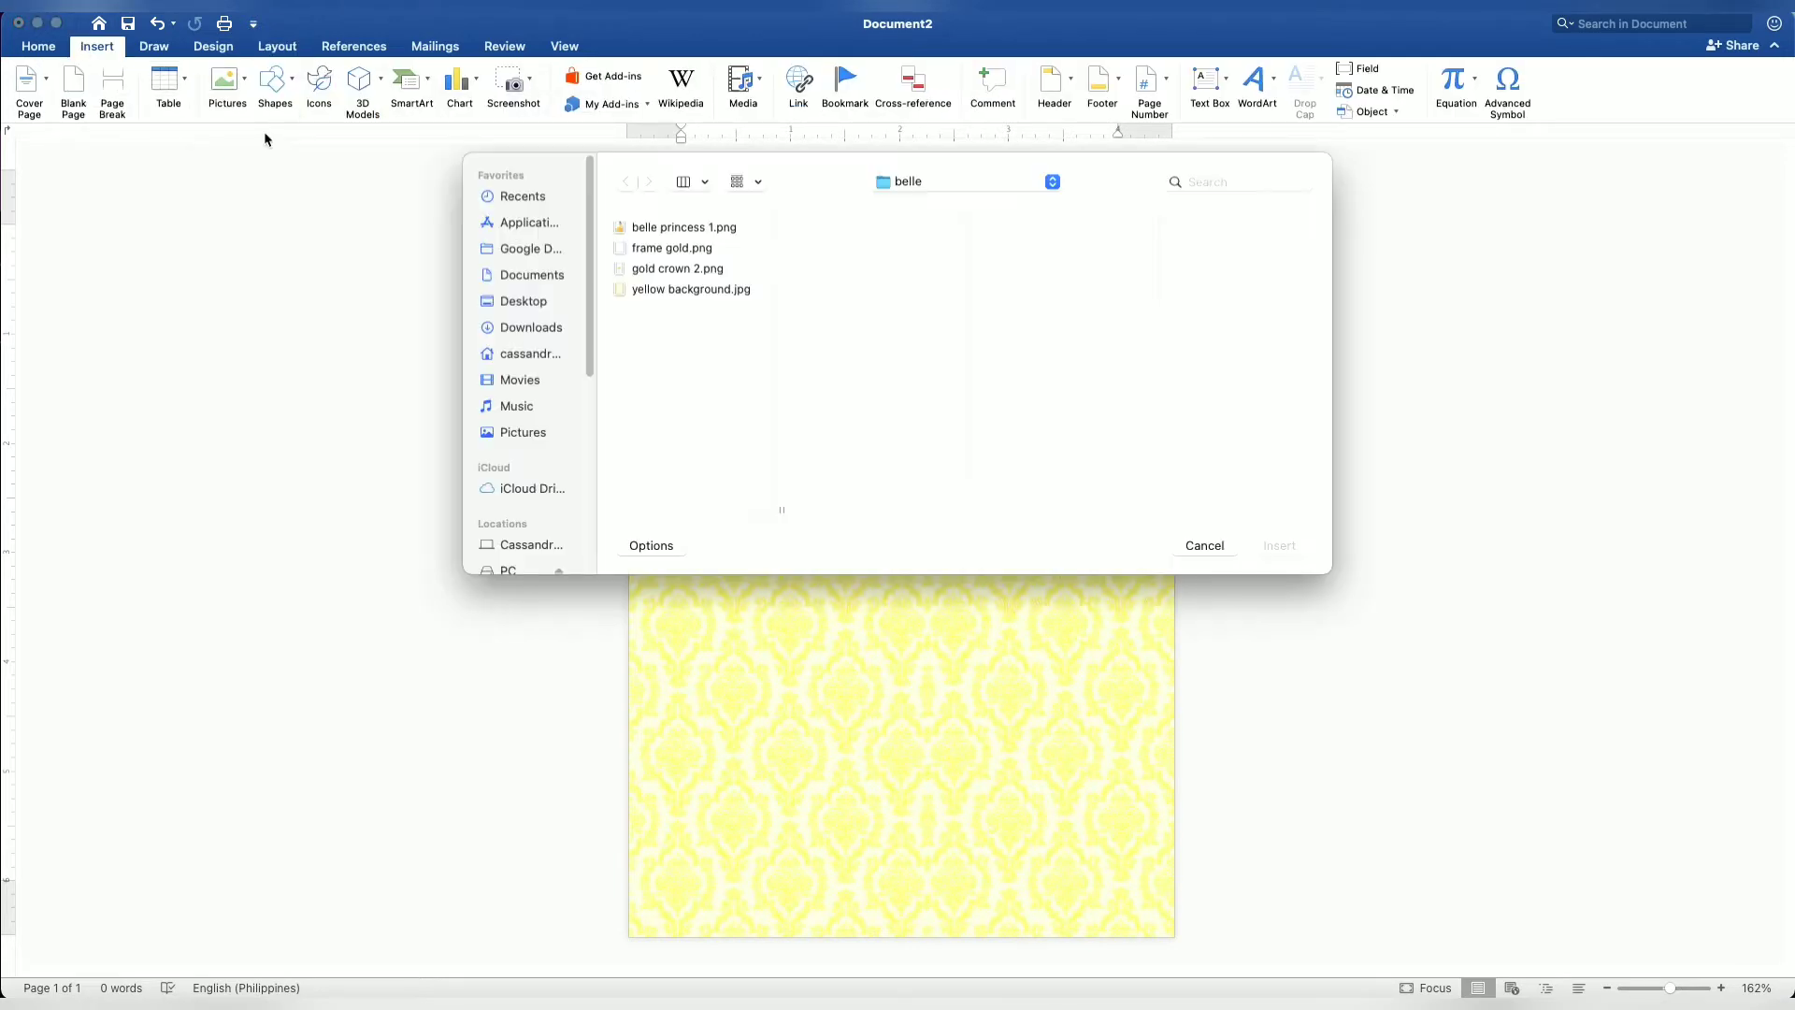
{"action": "left_click", "coordinate": [648, 251]}
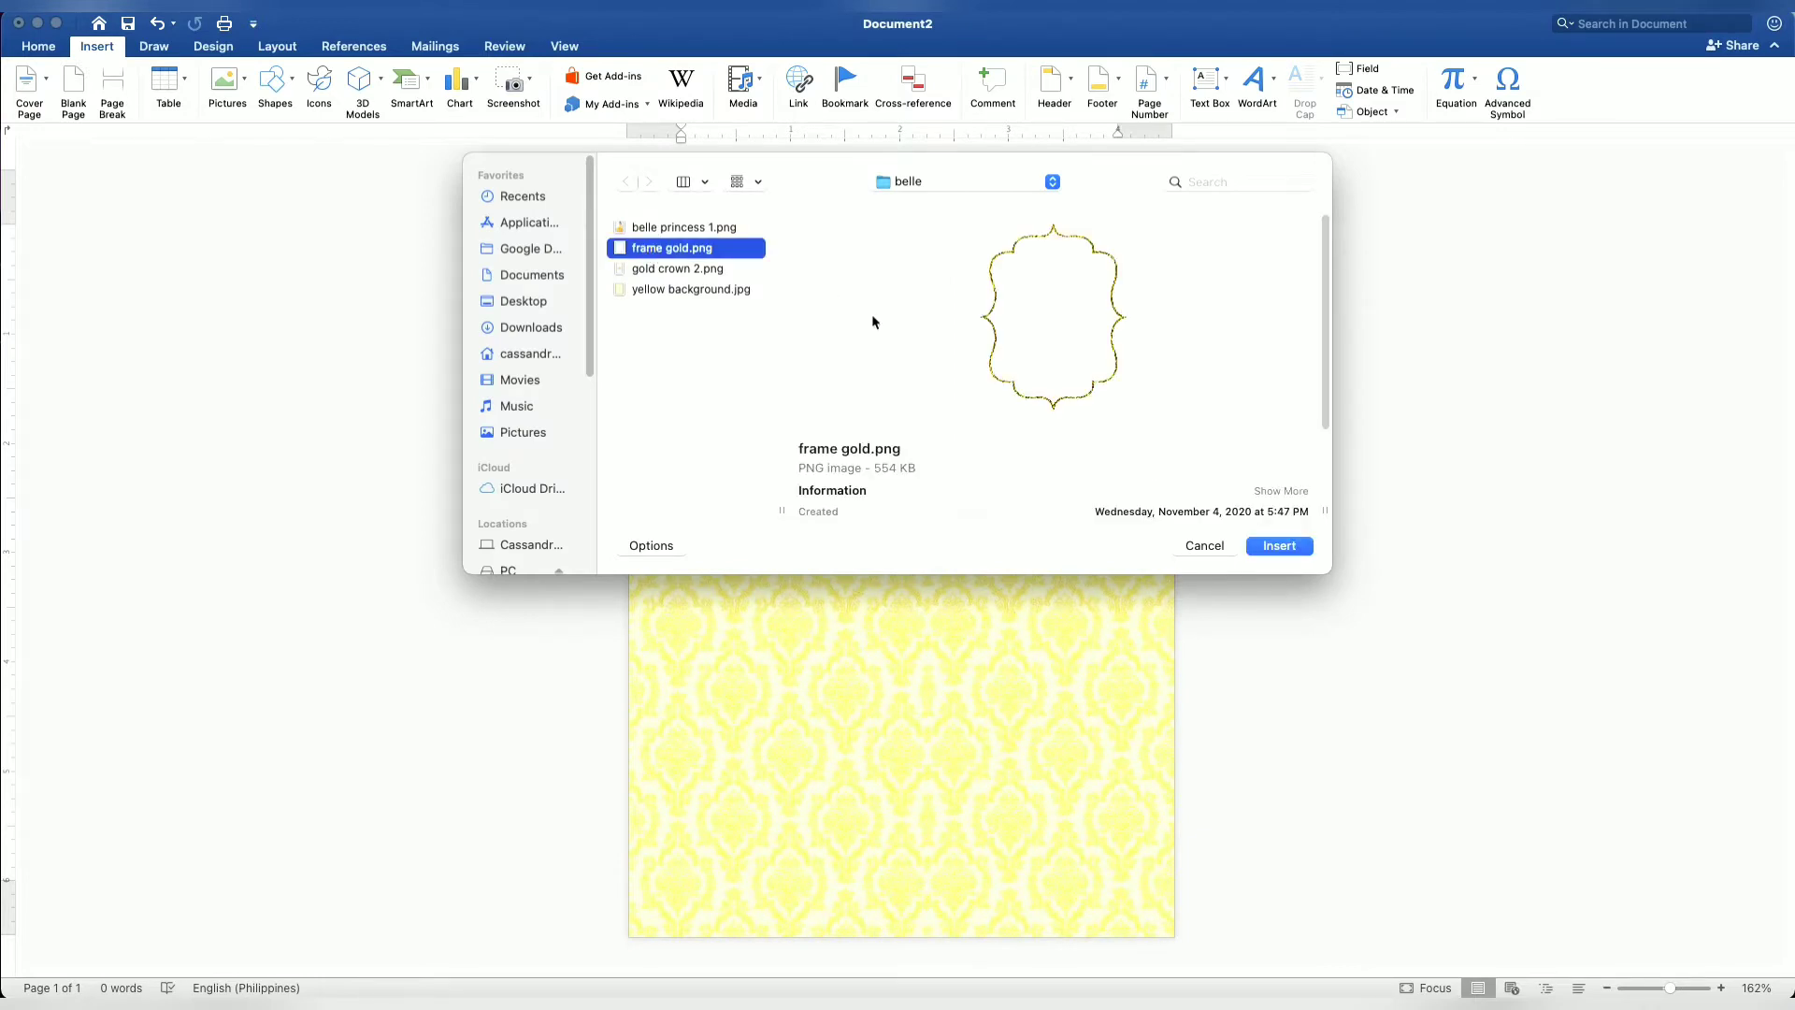
{"action": "left_click", "coordinate": [1259, 546]}
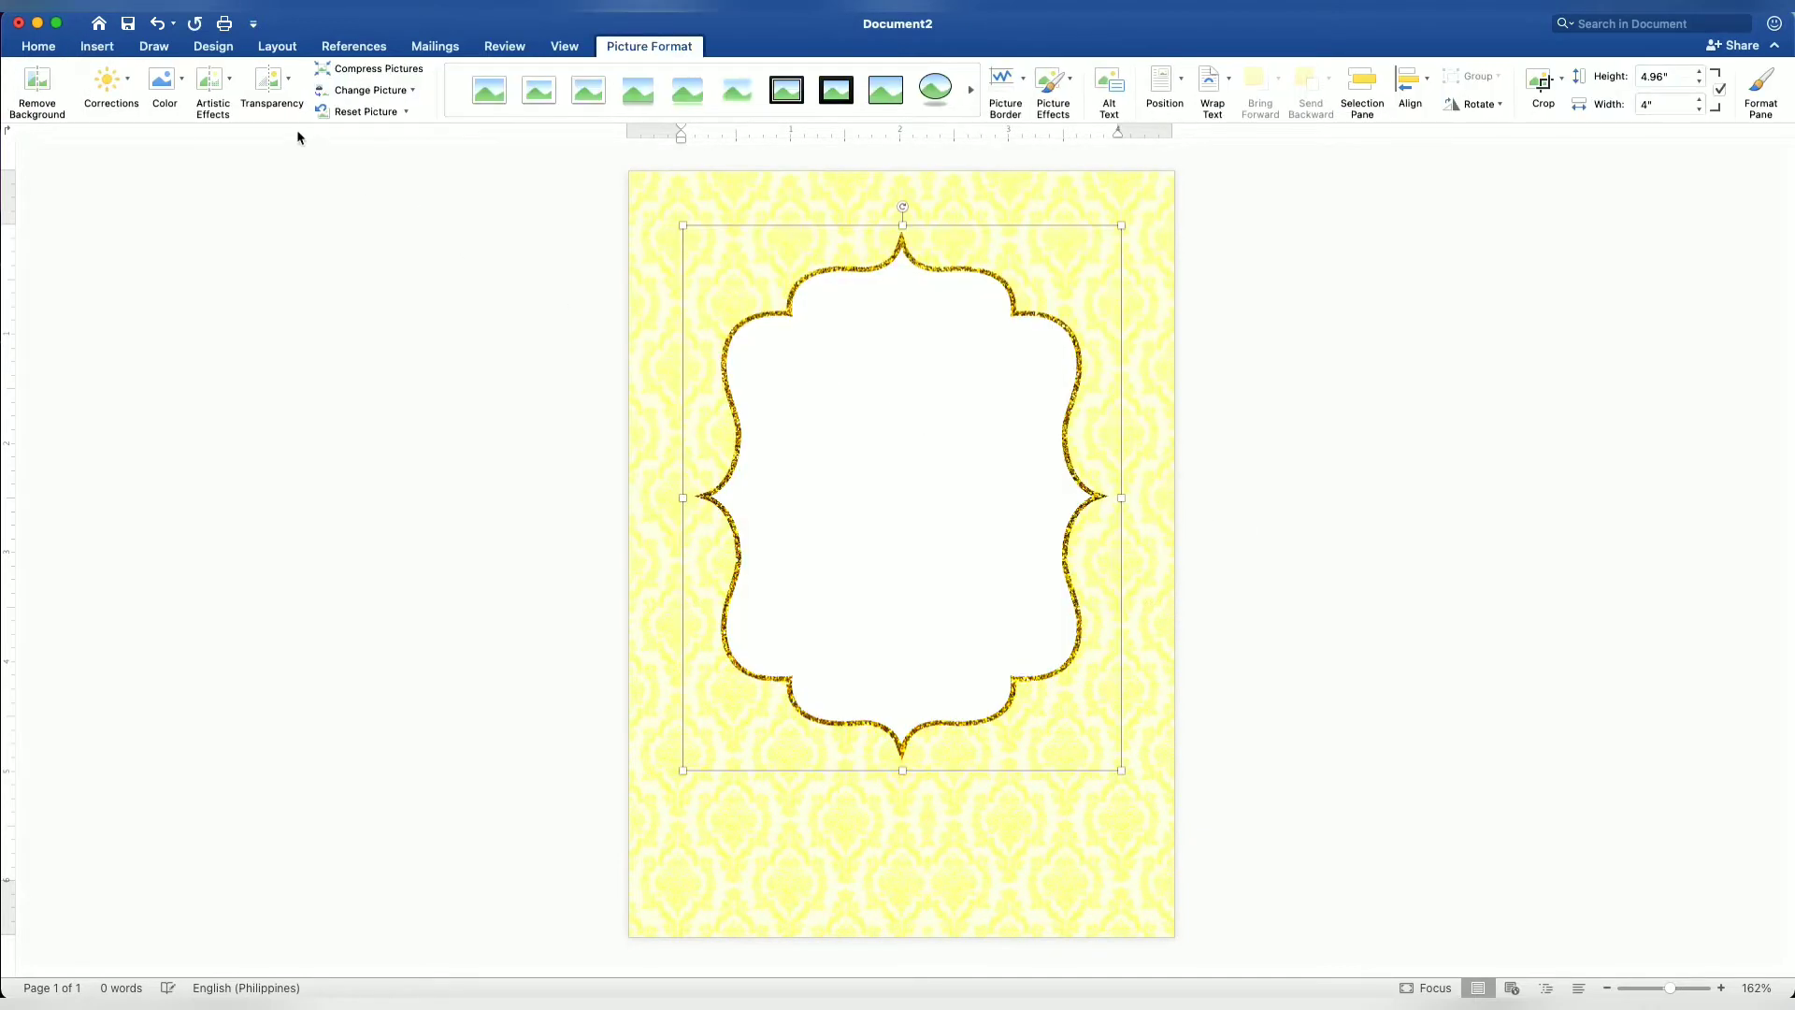
{"action": "left_click", "coordinate": [284, 48]}
- Put the gold frame behind text, stretch it to about 4.33" x 6.07", and nudge it up
{"action": "left_click", "coordinate": [741, 78]}
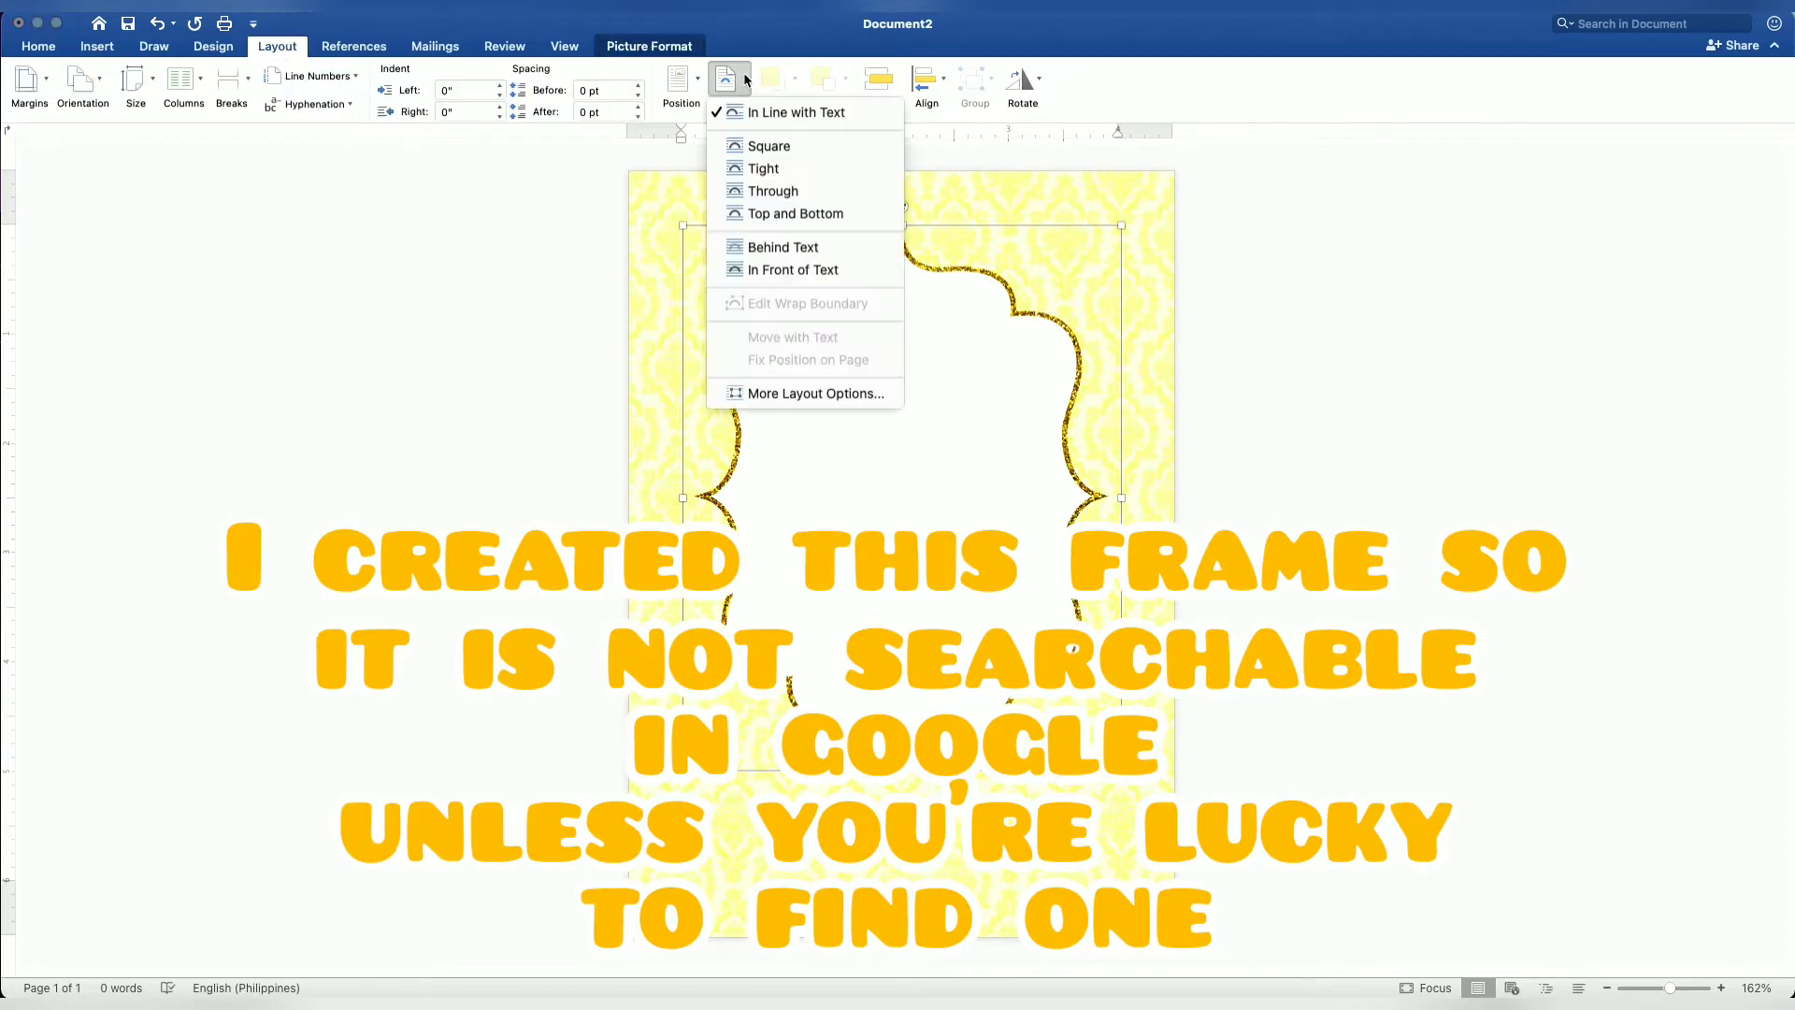
{"action": "left_click", "coordinate": [757, 246]}
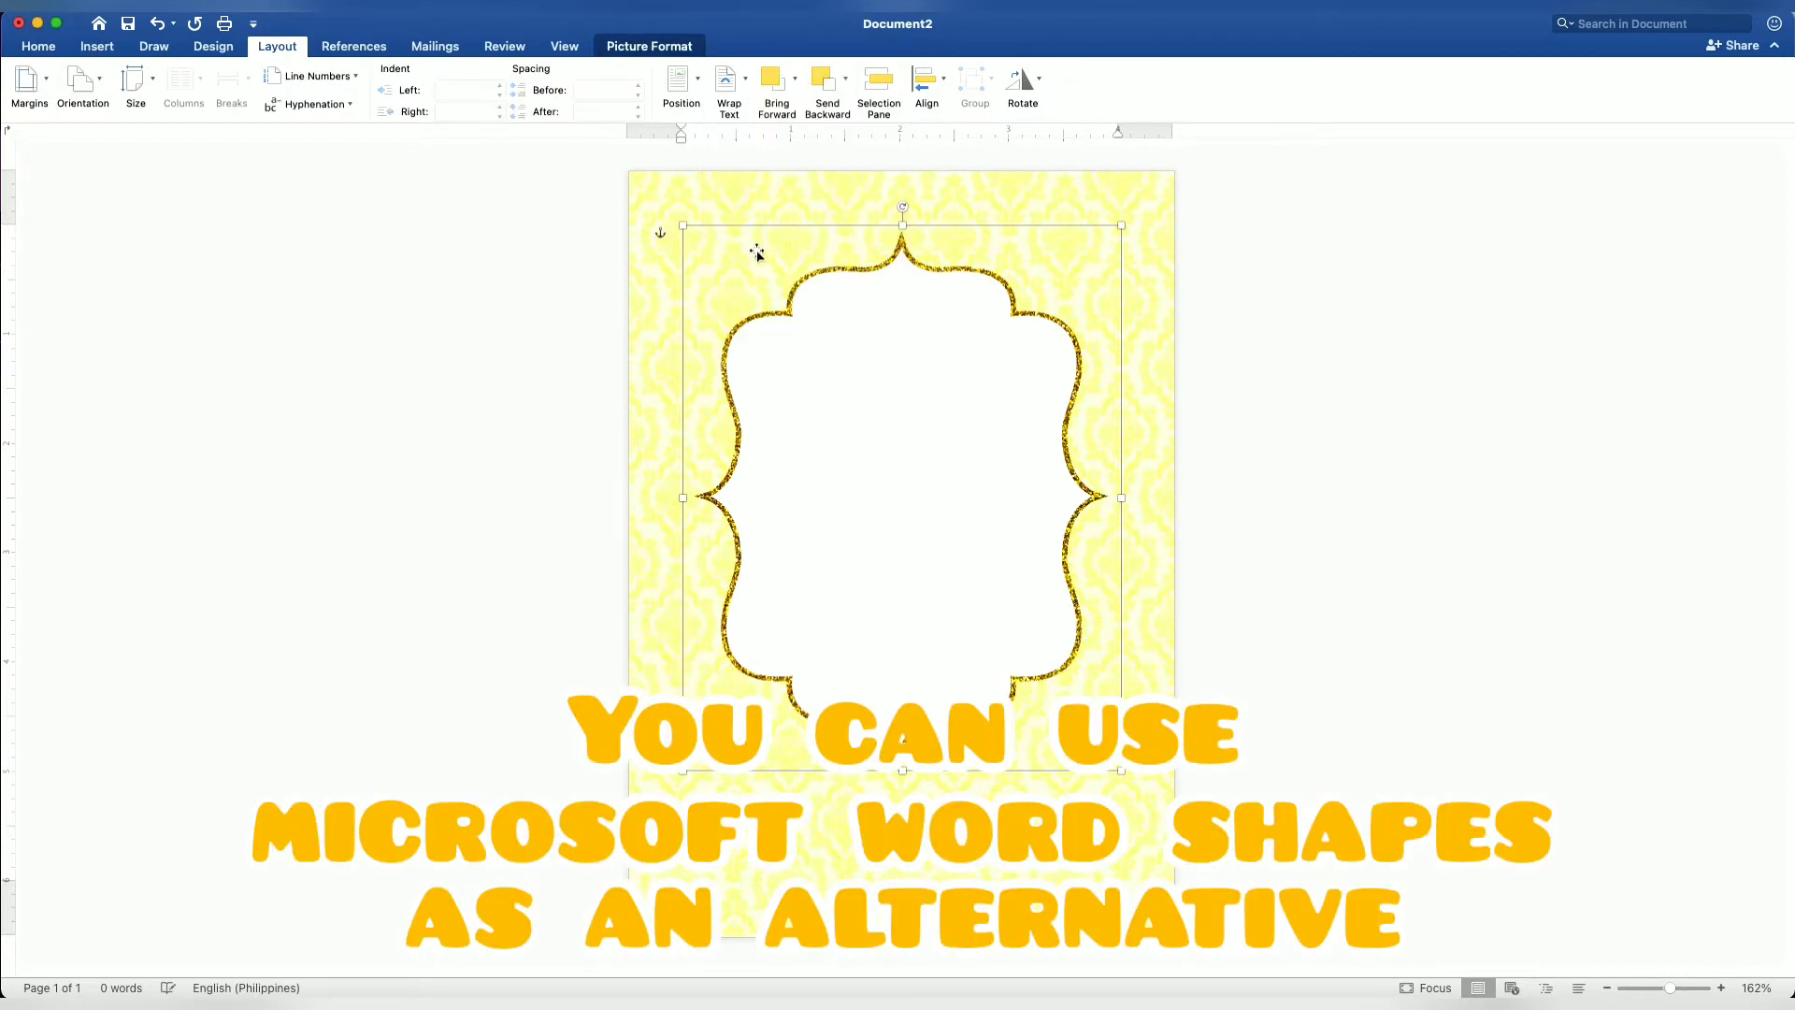
{"action": "left_click_drag", "start_coordinate": [904, 773], "coordinate": [904, 888]}
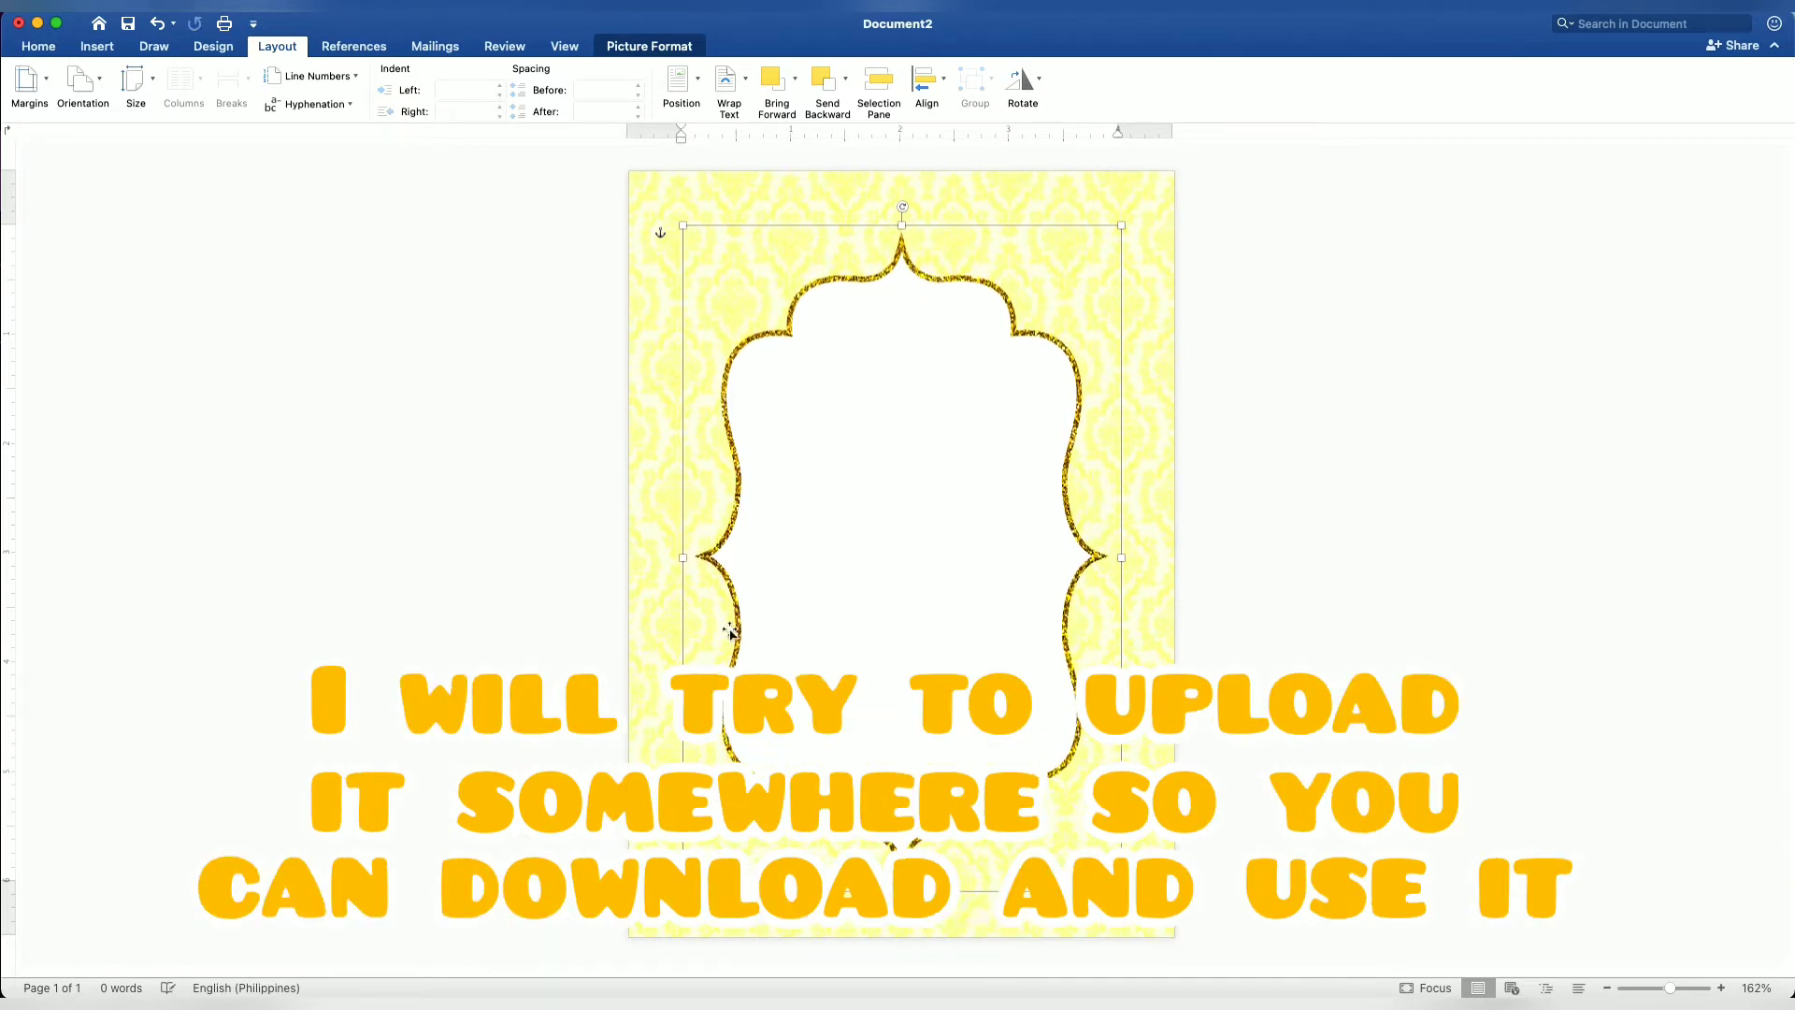
{"action": "left_click_drag", "start_coordinate": [685, 558], "coordinate": [665, 557]}
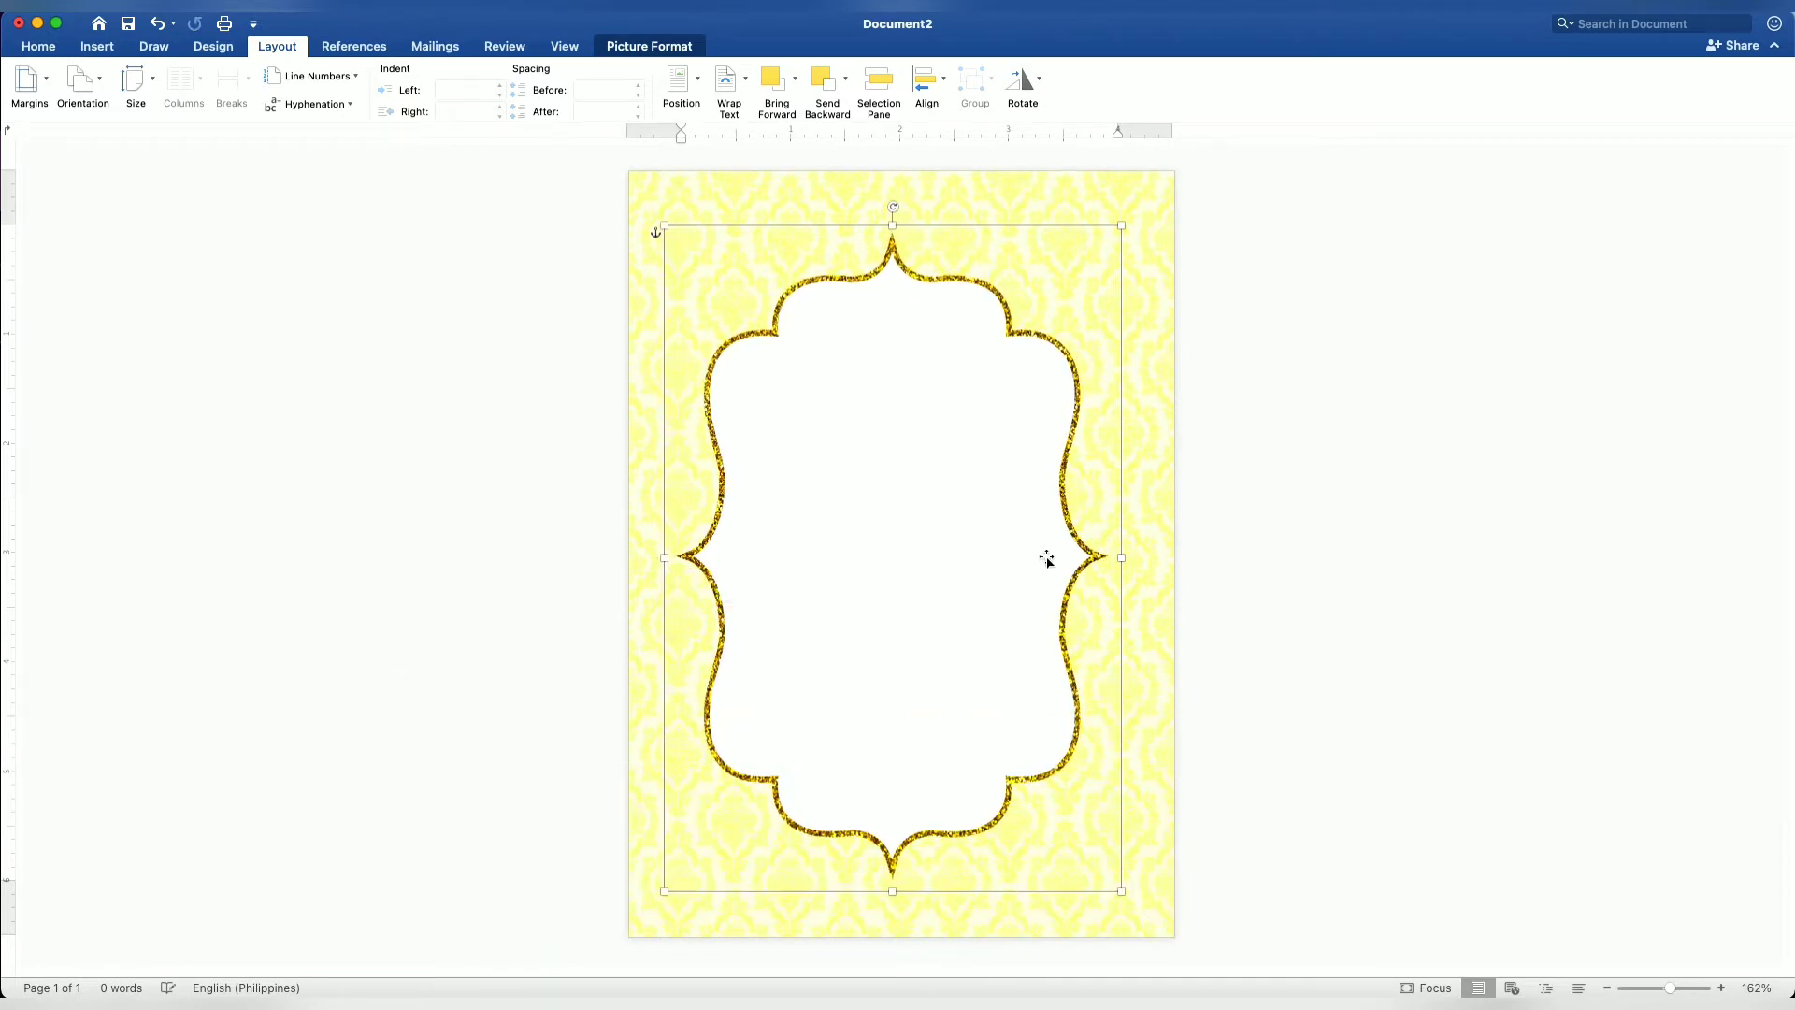
{"action": "left_click_drag", "start_coordinate": [1121, 559], "coordinate": [1138, 558]}
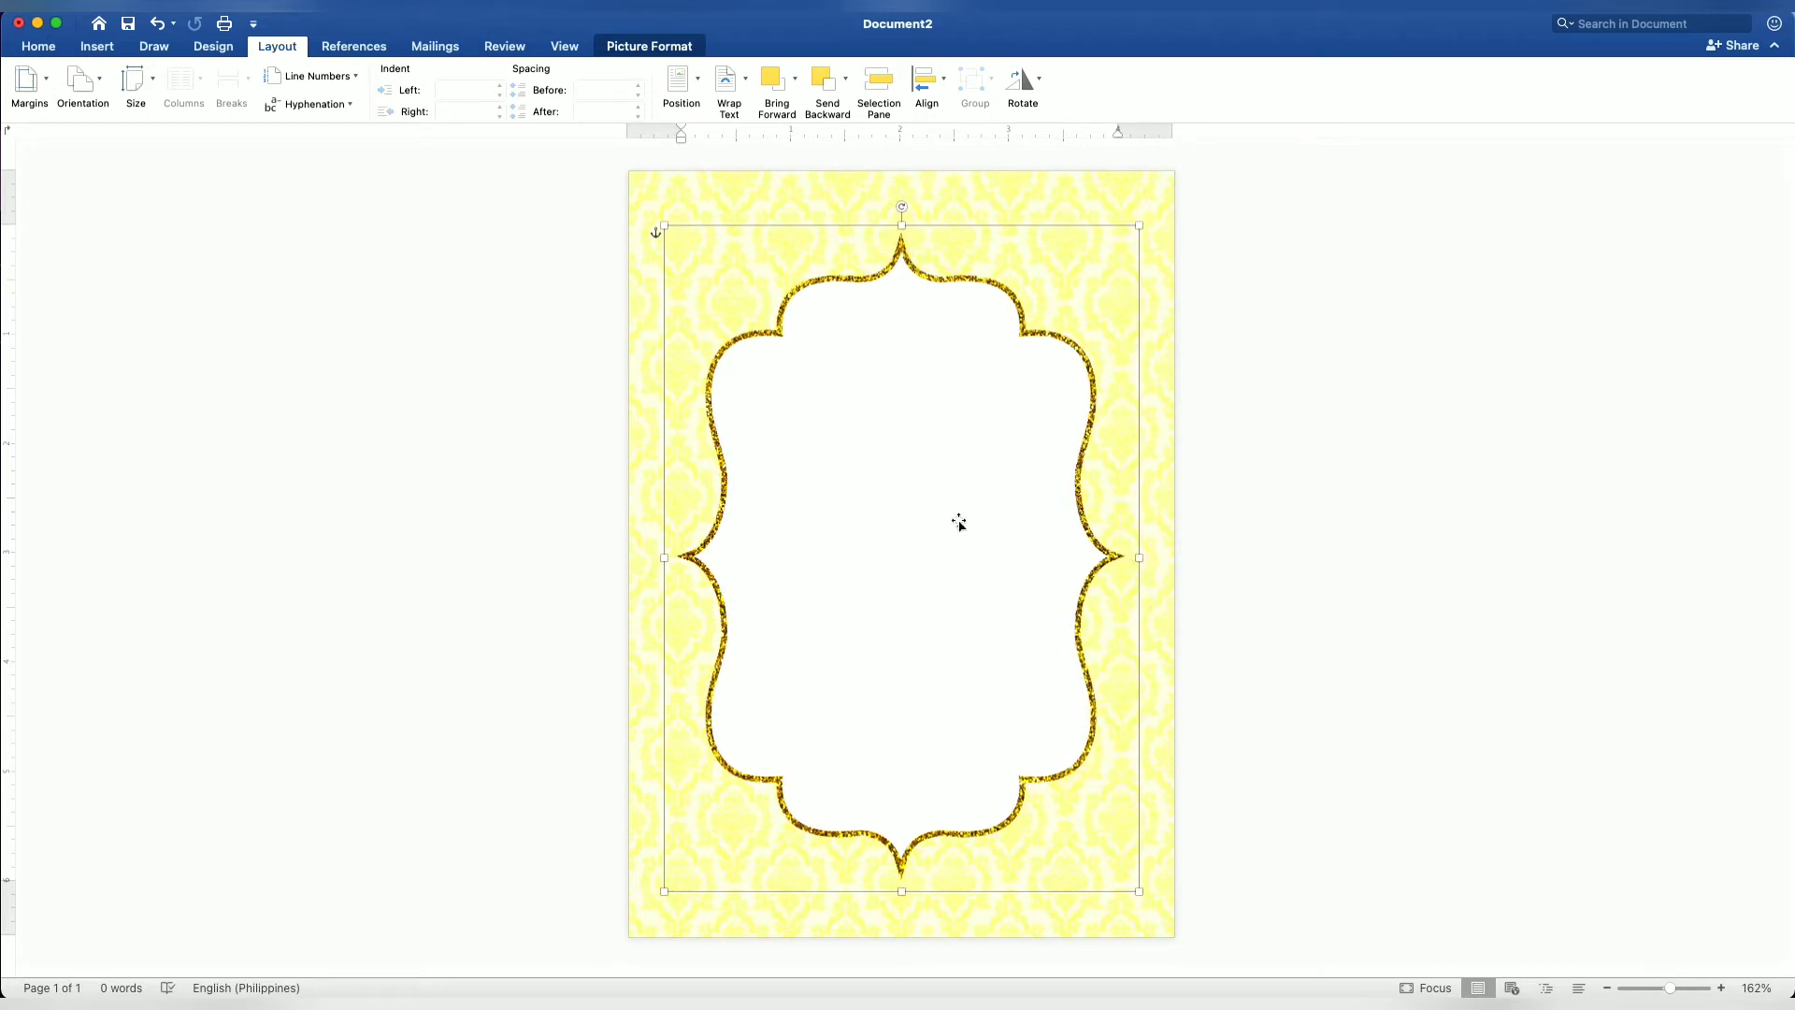
{"action": "key", "text": "Up"}
{"action": "key", "text": "Up"}
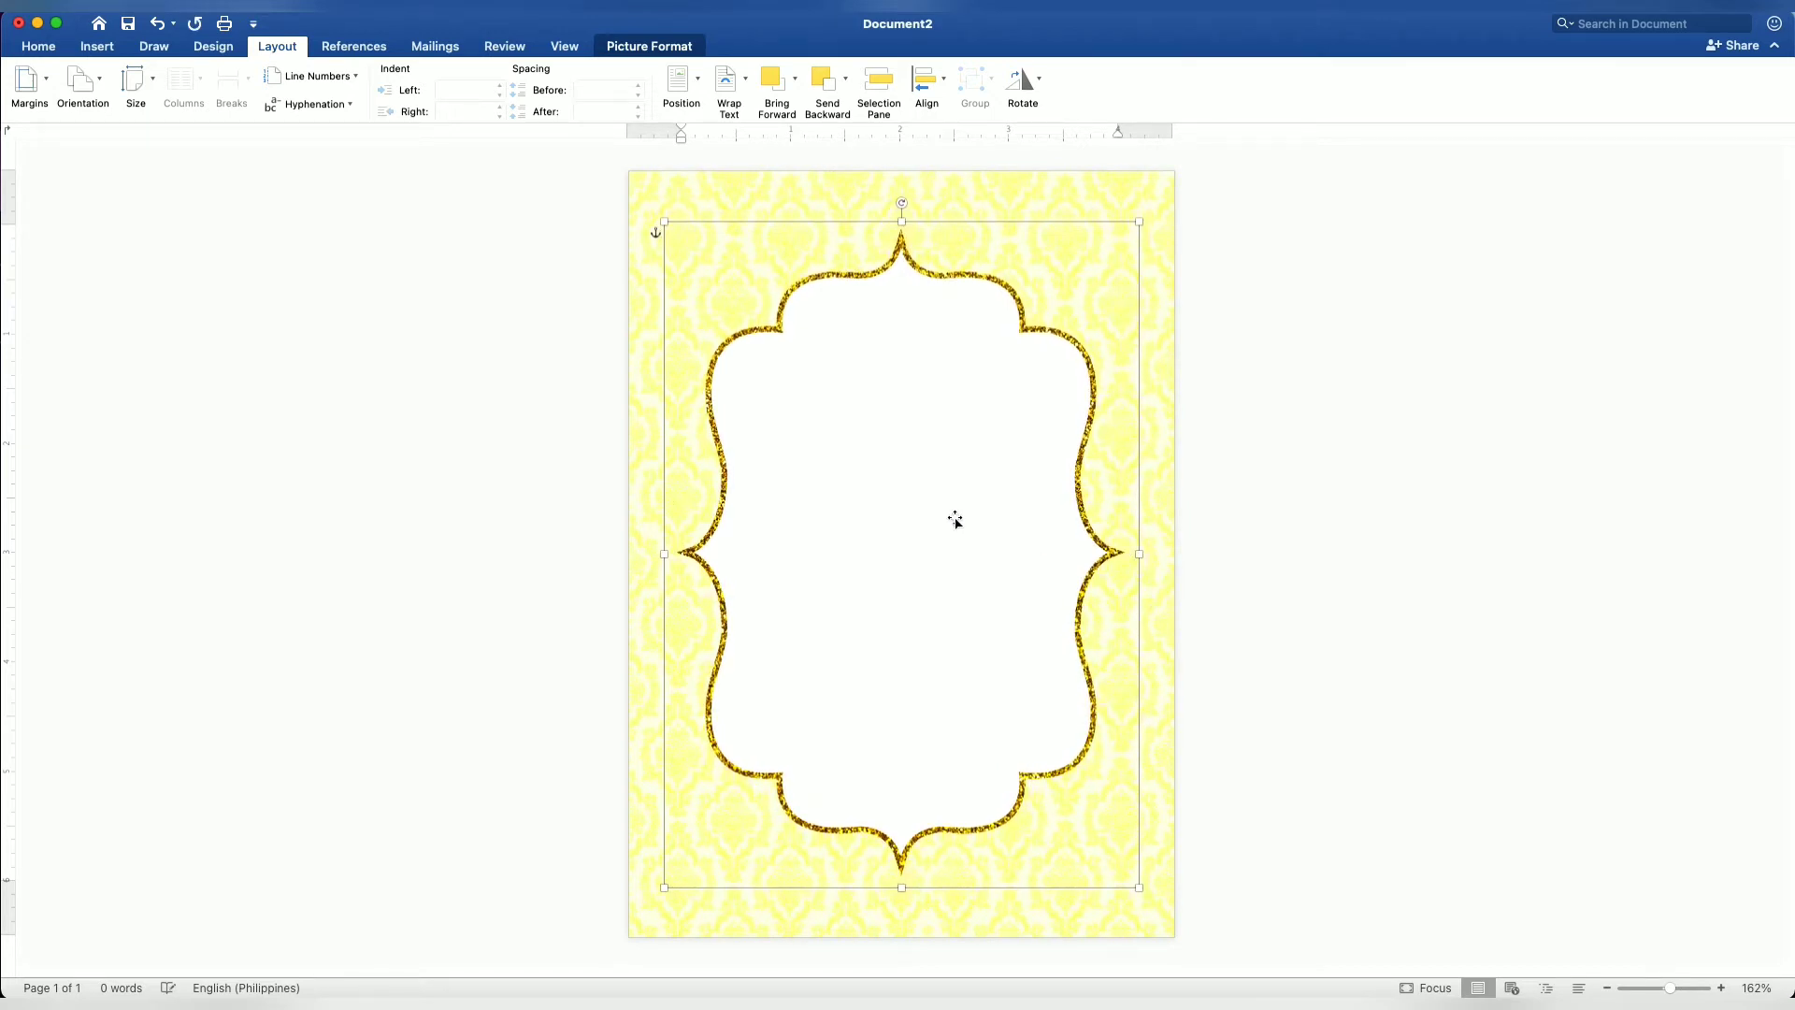
- Copy and paste a duplicate of the gold frame
{"action": "right_click", "coordinate": [955, 519]}
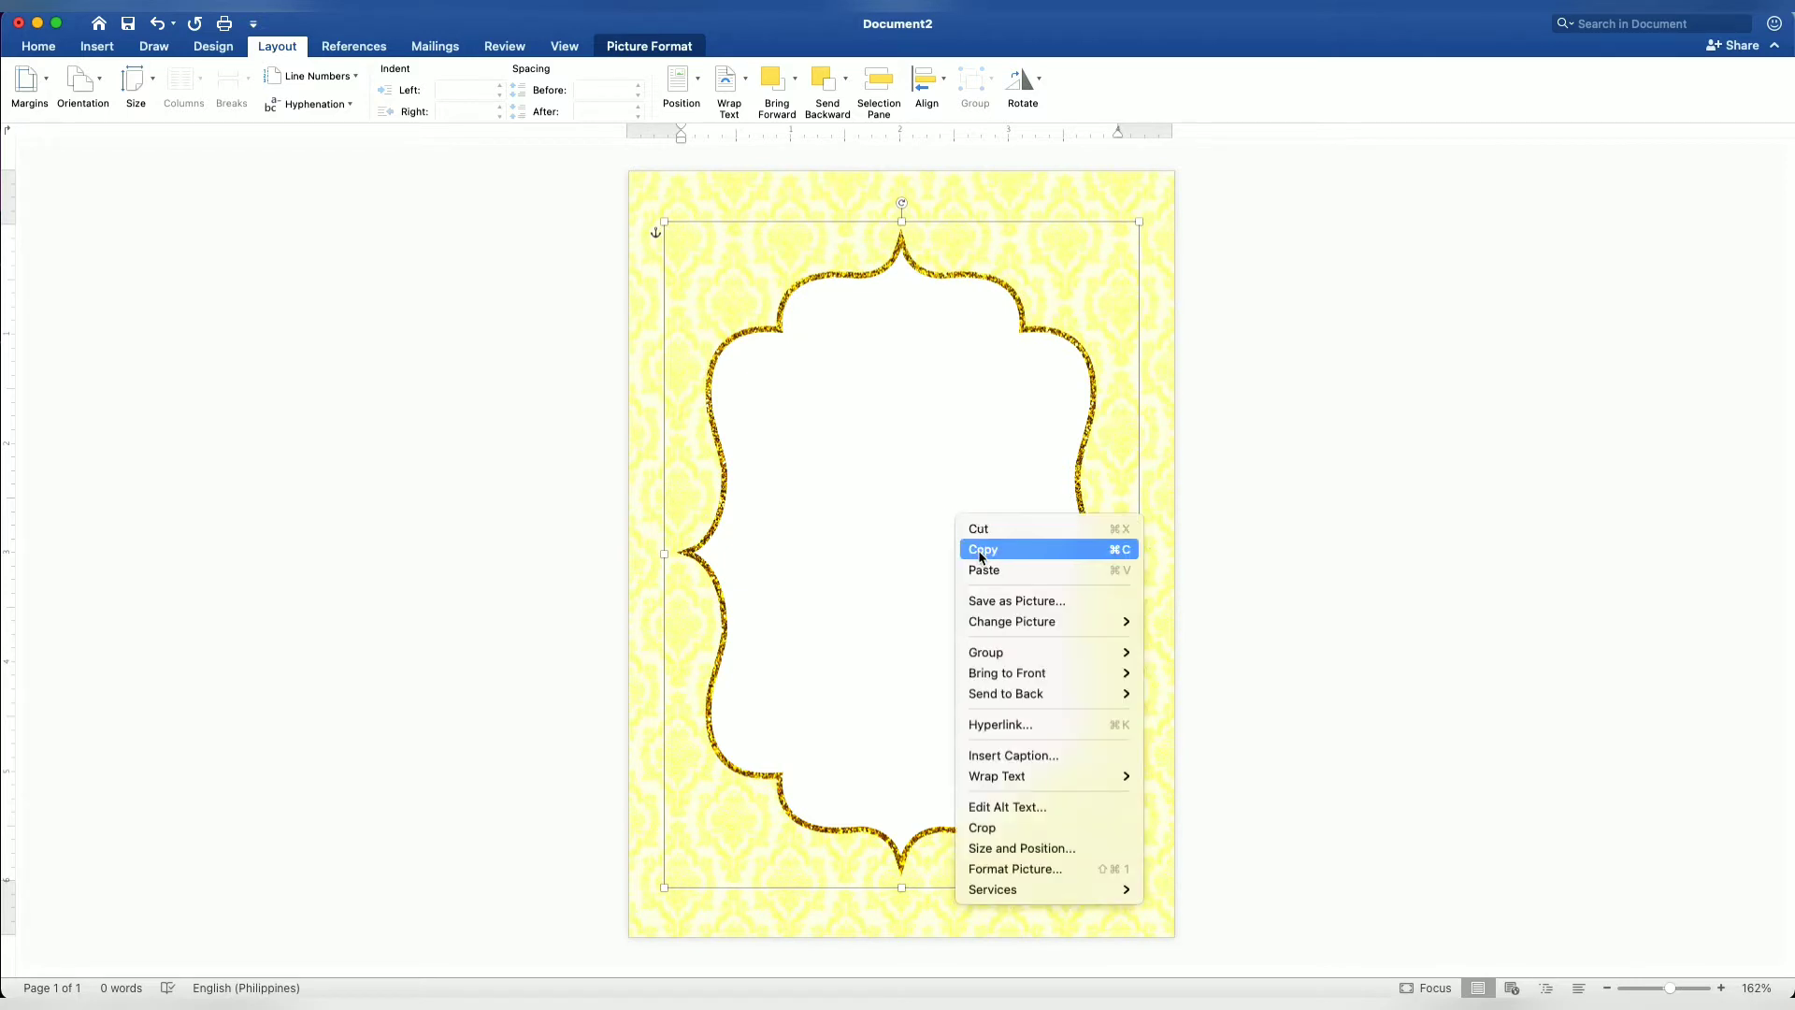
{"action": "left_click", "coordinate": [977, 549]}
{"action": "right_click", "coordinate": [953, 498]}
{"action": "left_click", "coordinate": [984, 537]}
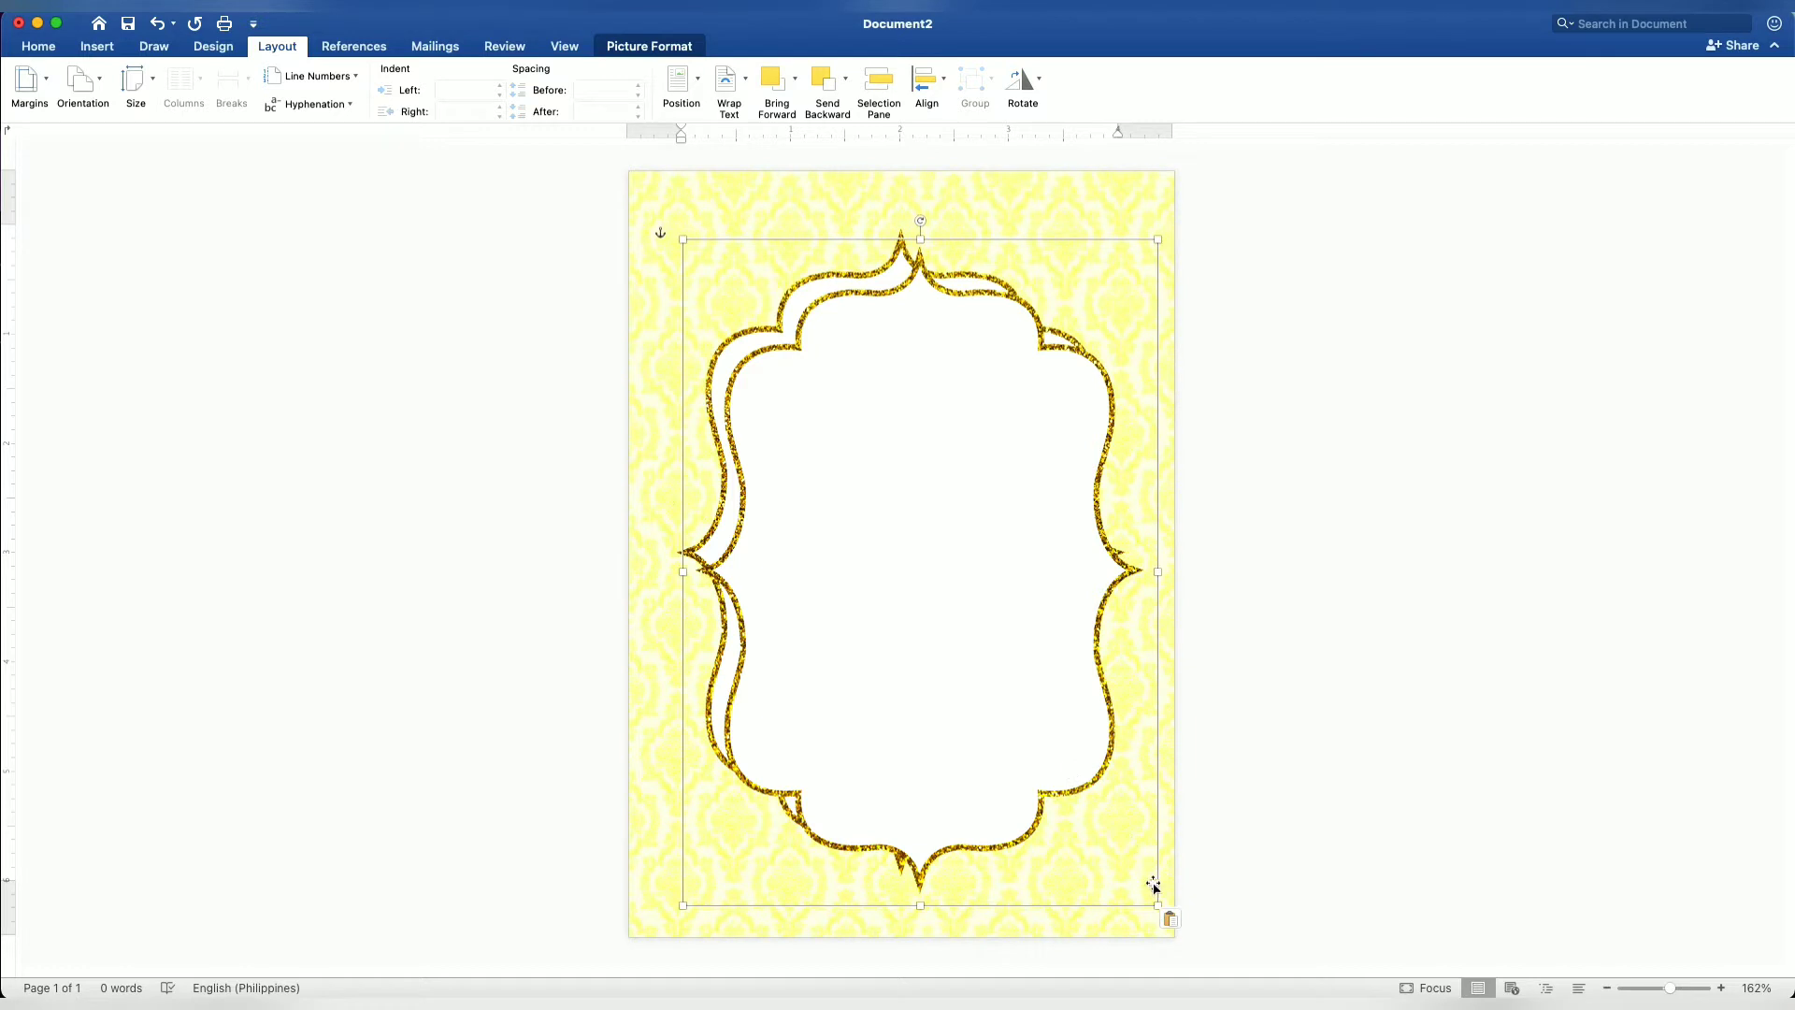
{"action": "left_click", "coordinate": [1169, 918]}
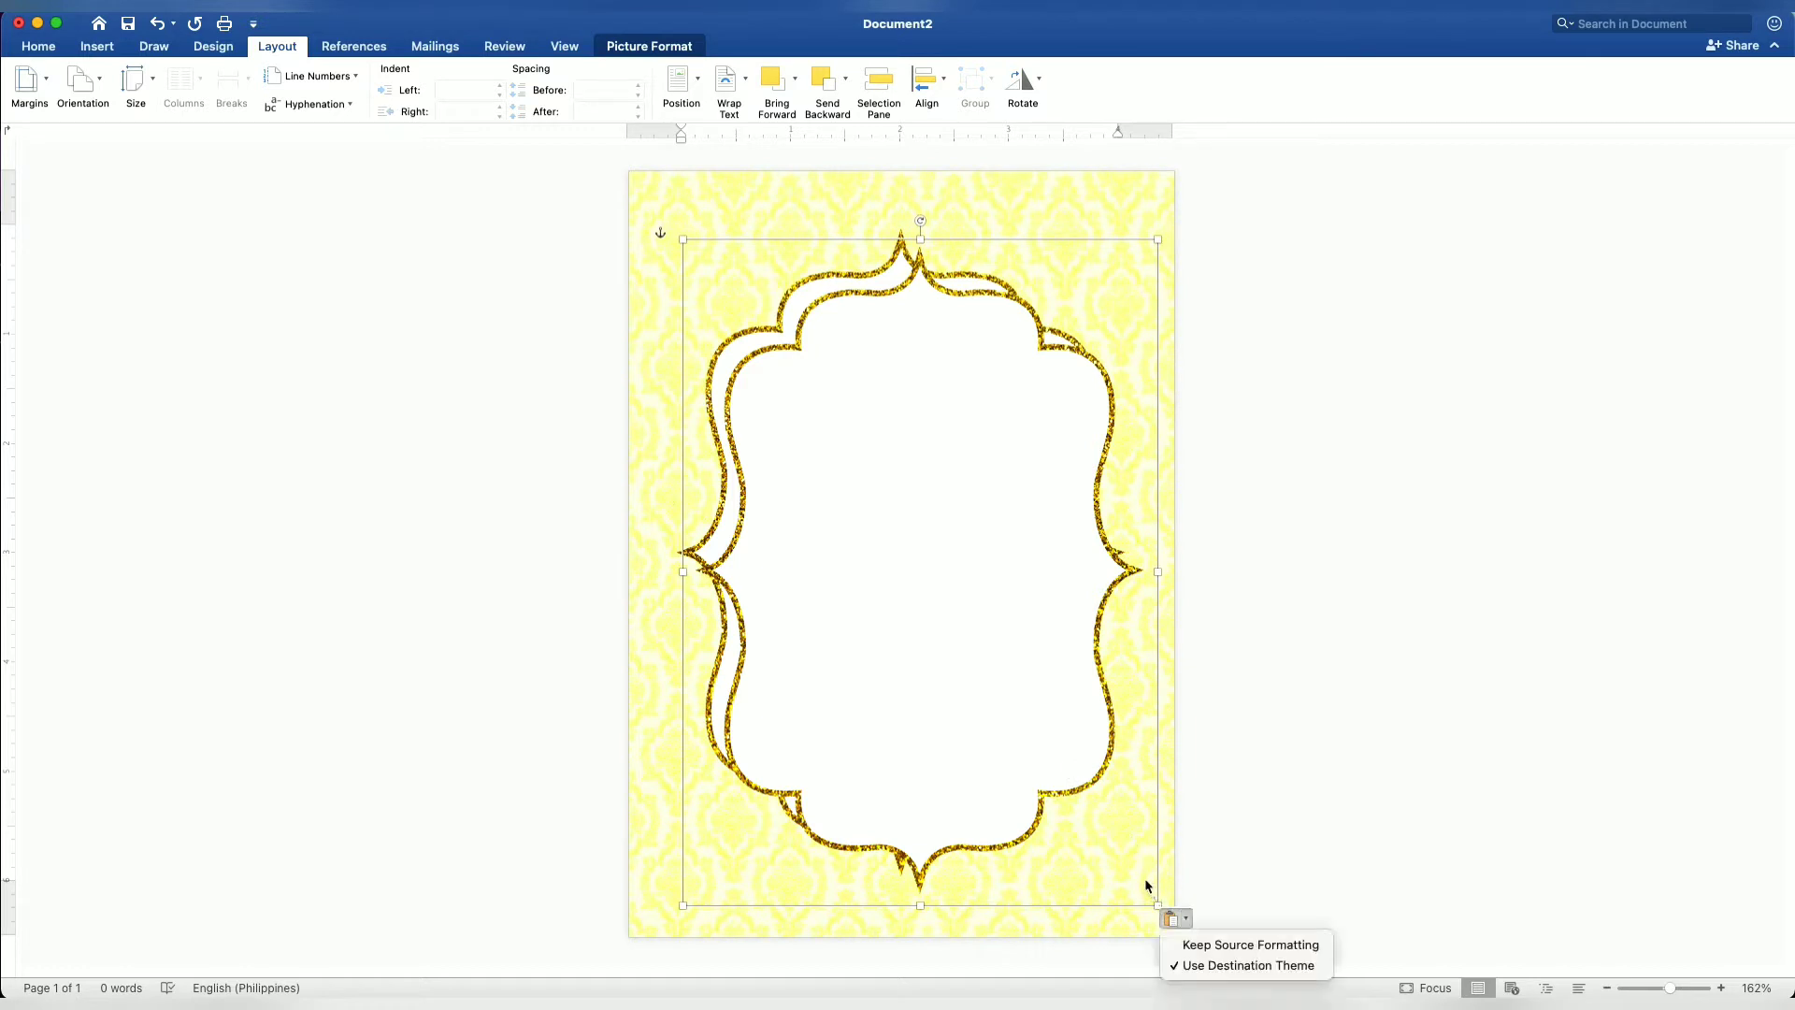
{"action": "left_click", "coordinate": [1150, 899]}
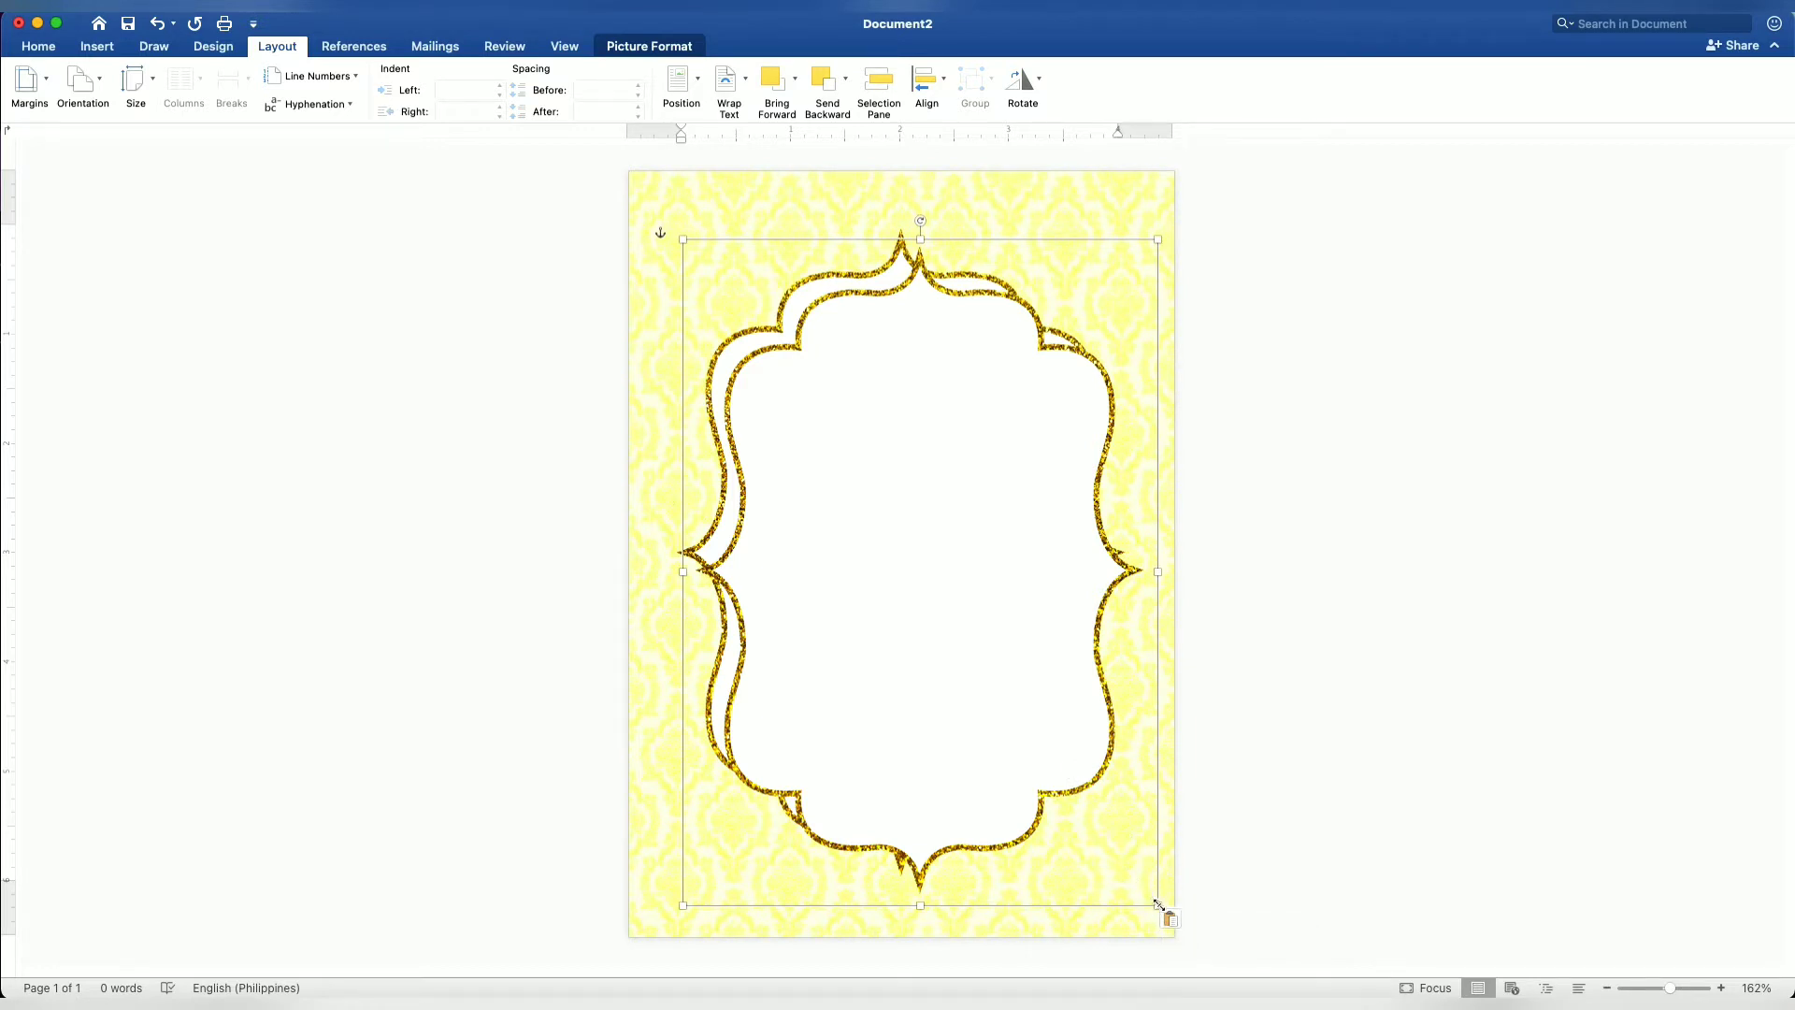
- Adjust the frame's corner, sides, top and bottom until it sits evenly centred, then deselect
{"action": "left_click_drag", "start_coordinate": [1147, 895], "coordinate": [1119, 864]}
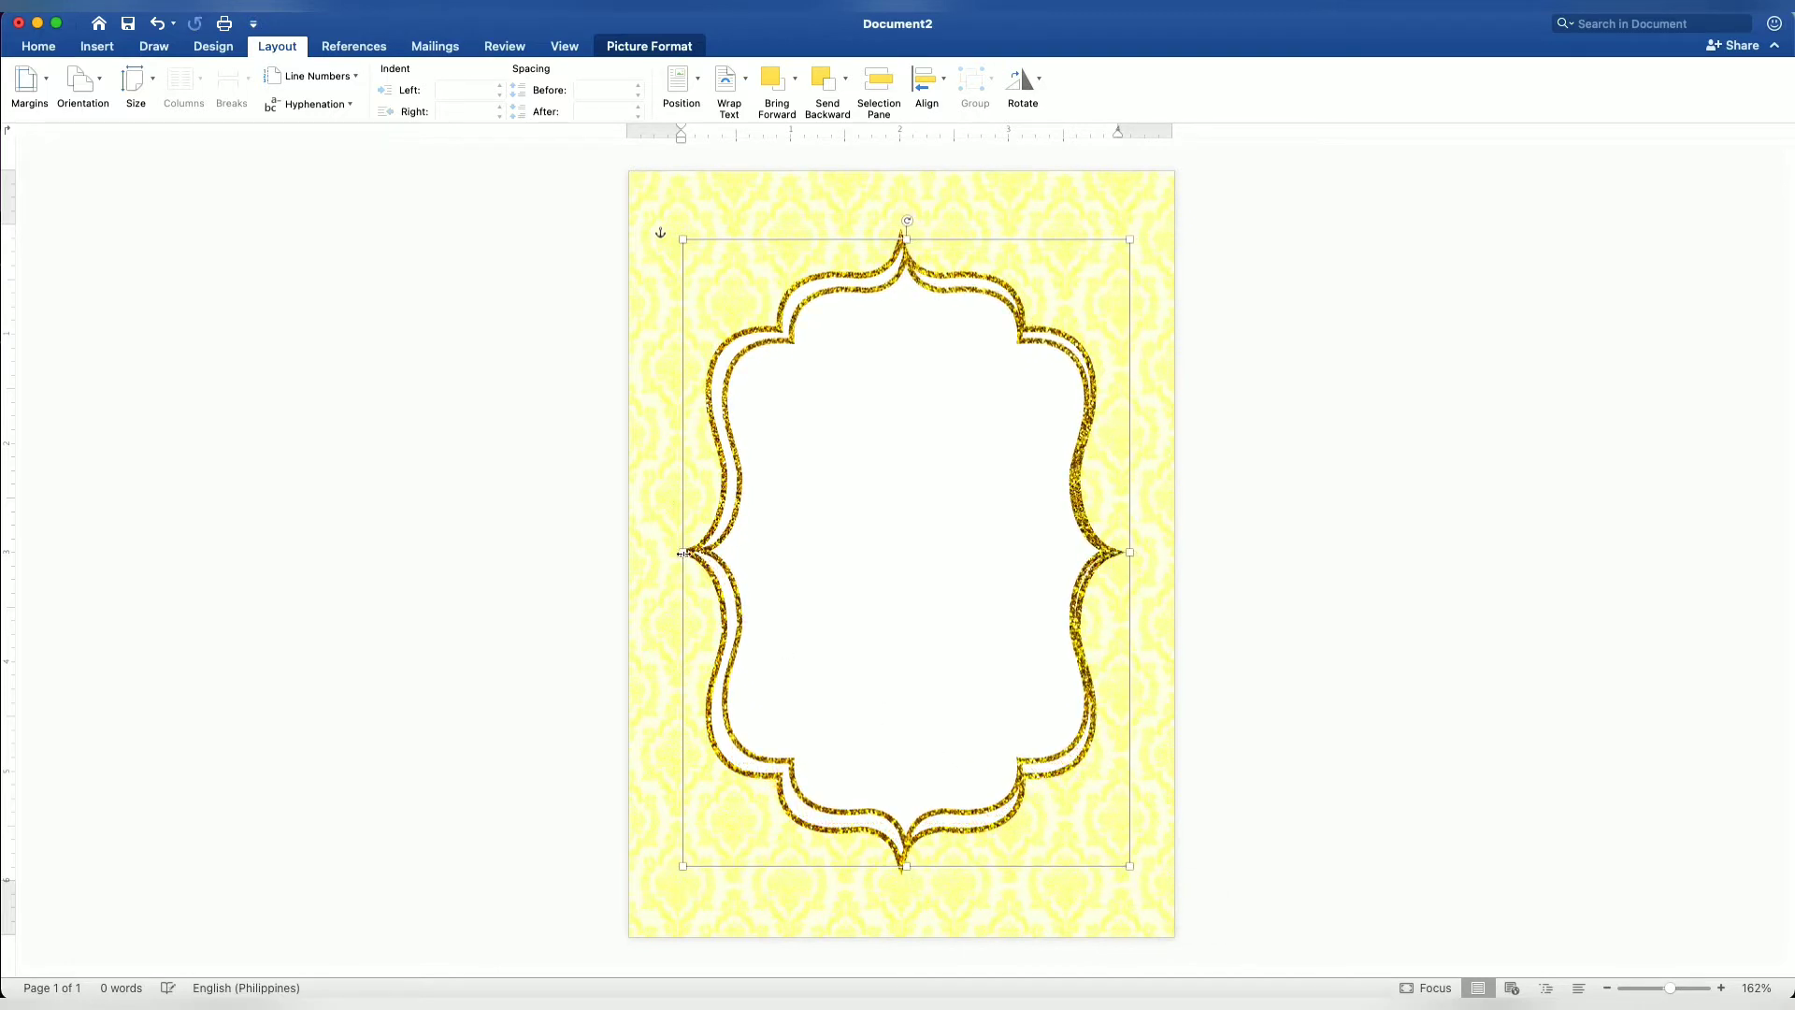
{"action": "left_click_drag", "start_coordinate": [680, 553], "coordinate": [677, 553]}
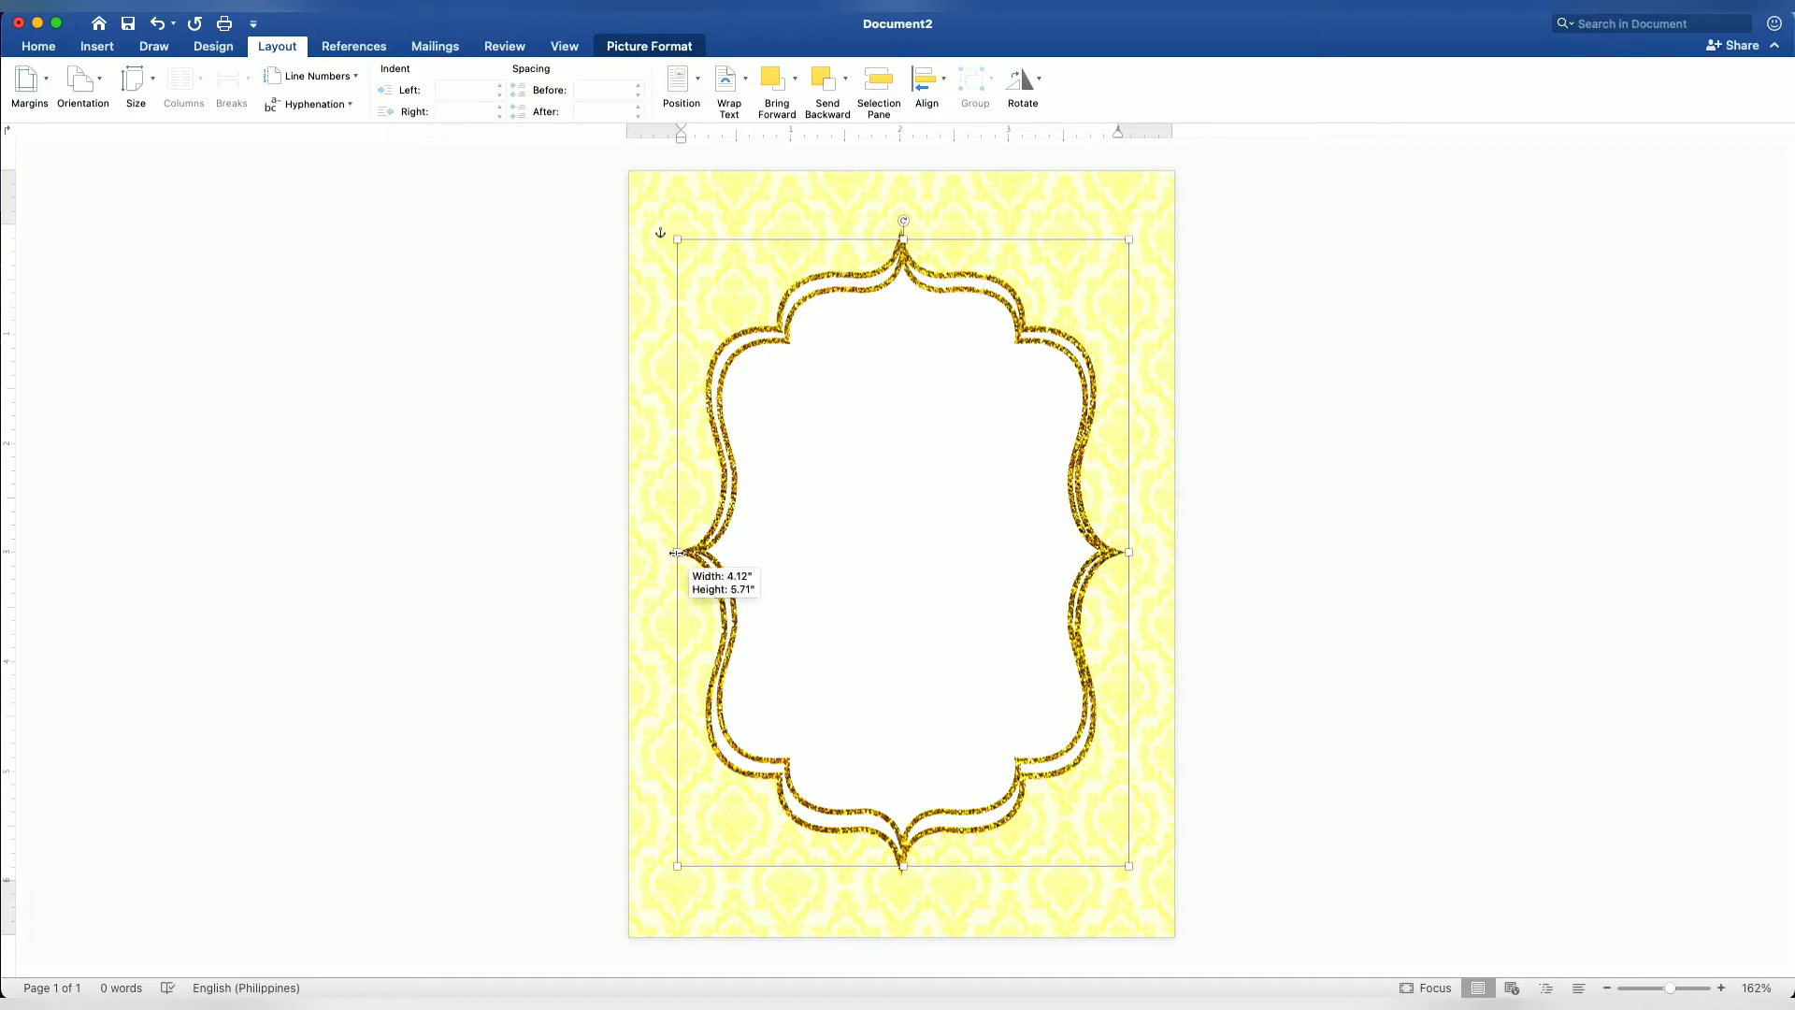
{"action": "left_click_drag", "start_coordinate": [675, 554], "coordinate": [674, 554]}
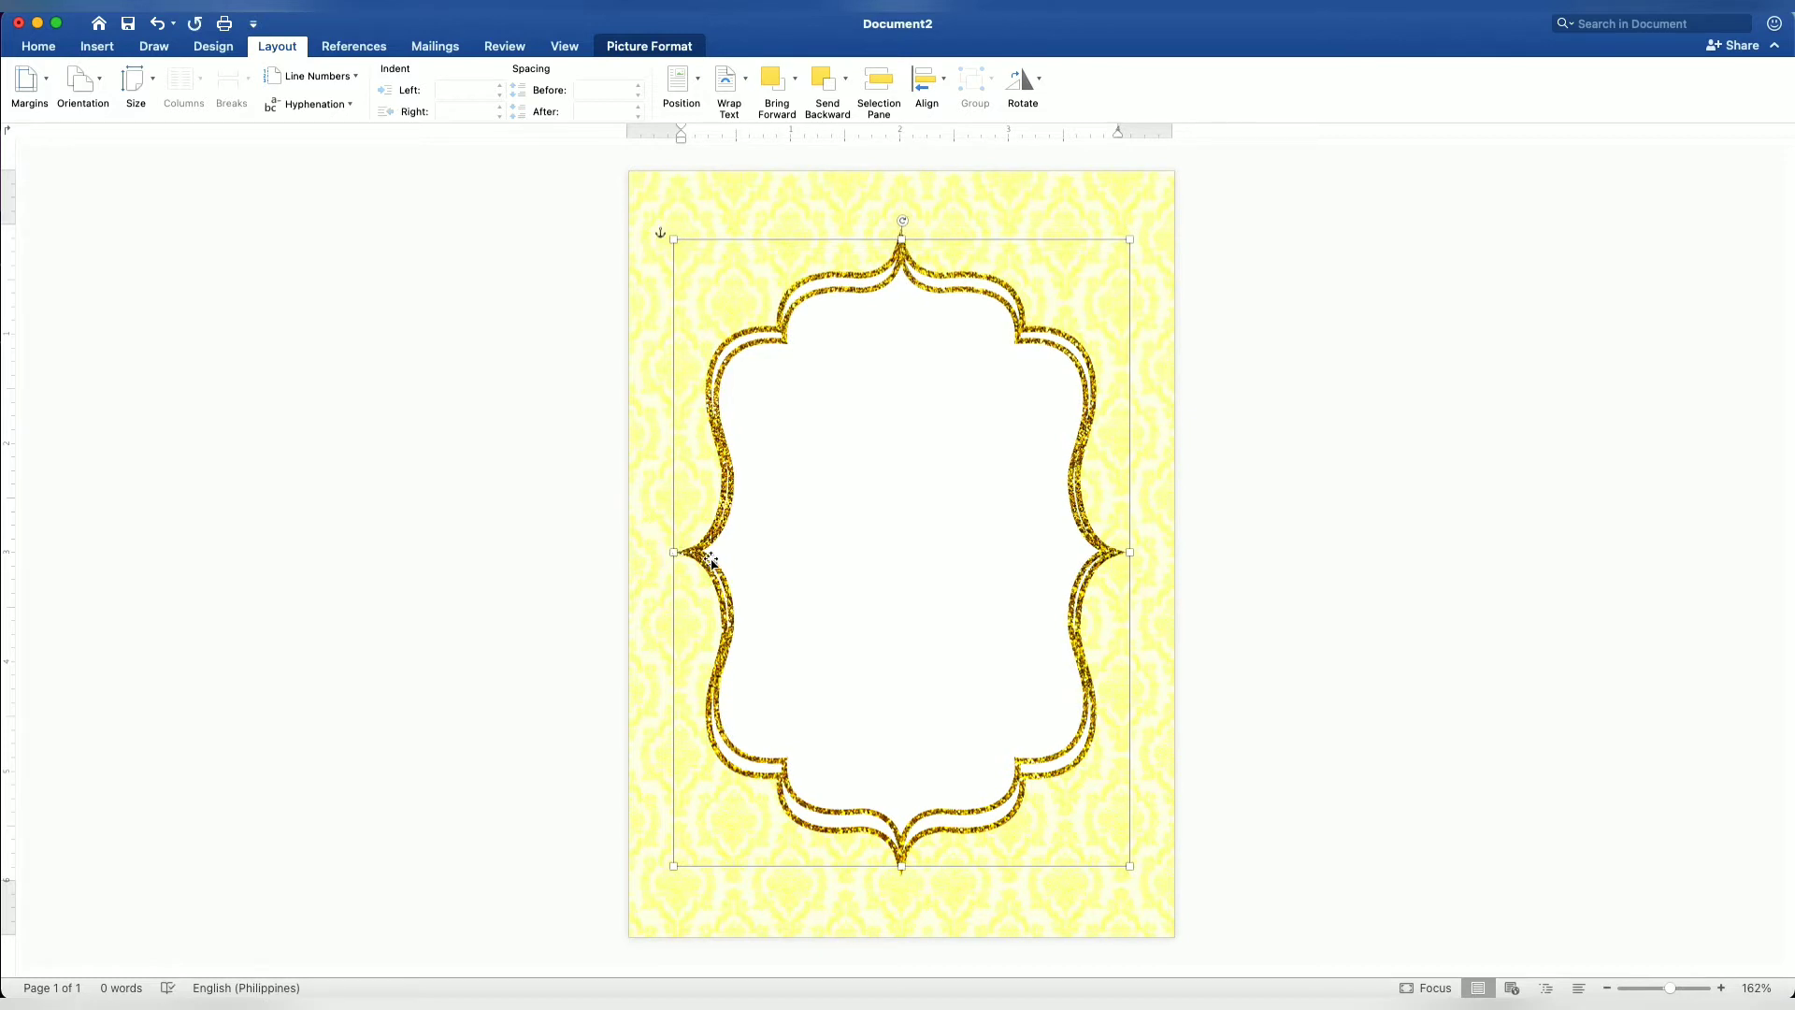
{"action": "key", "text": "Down"}
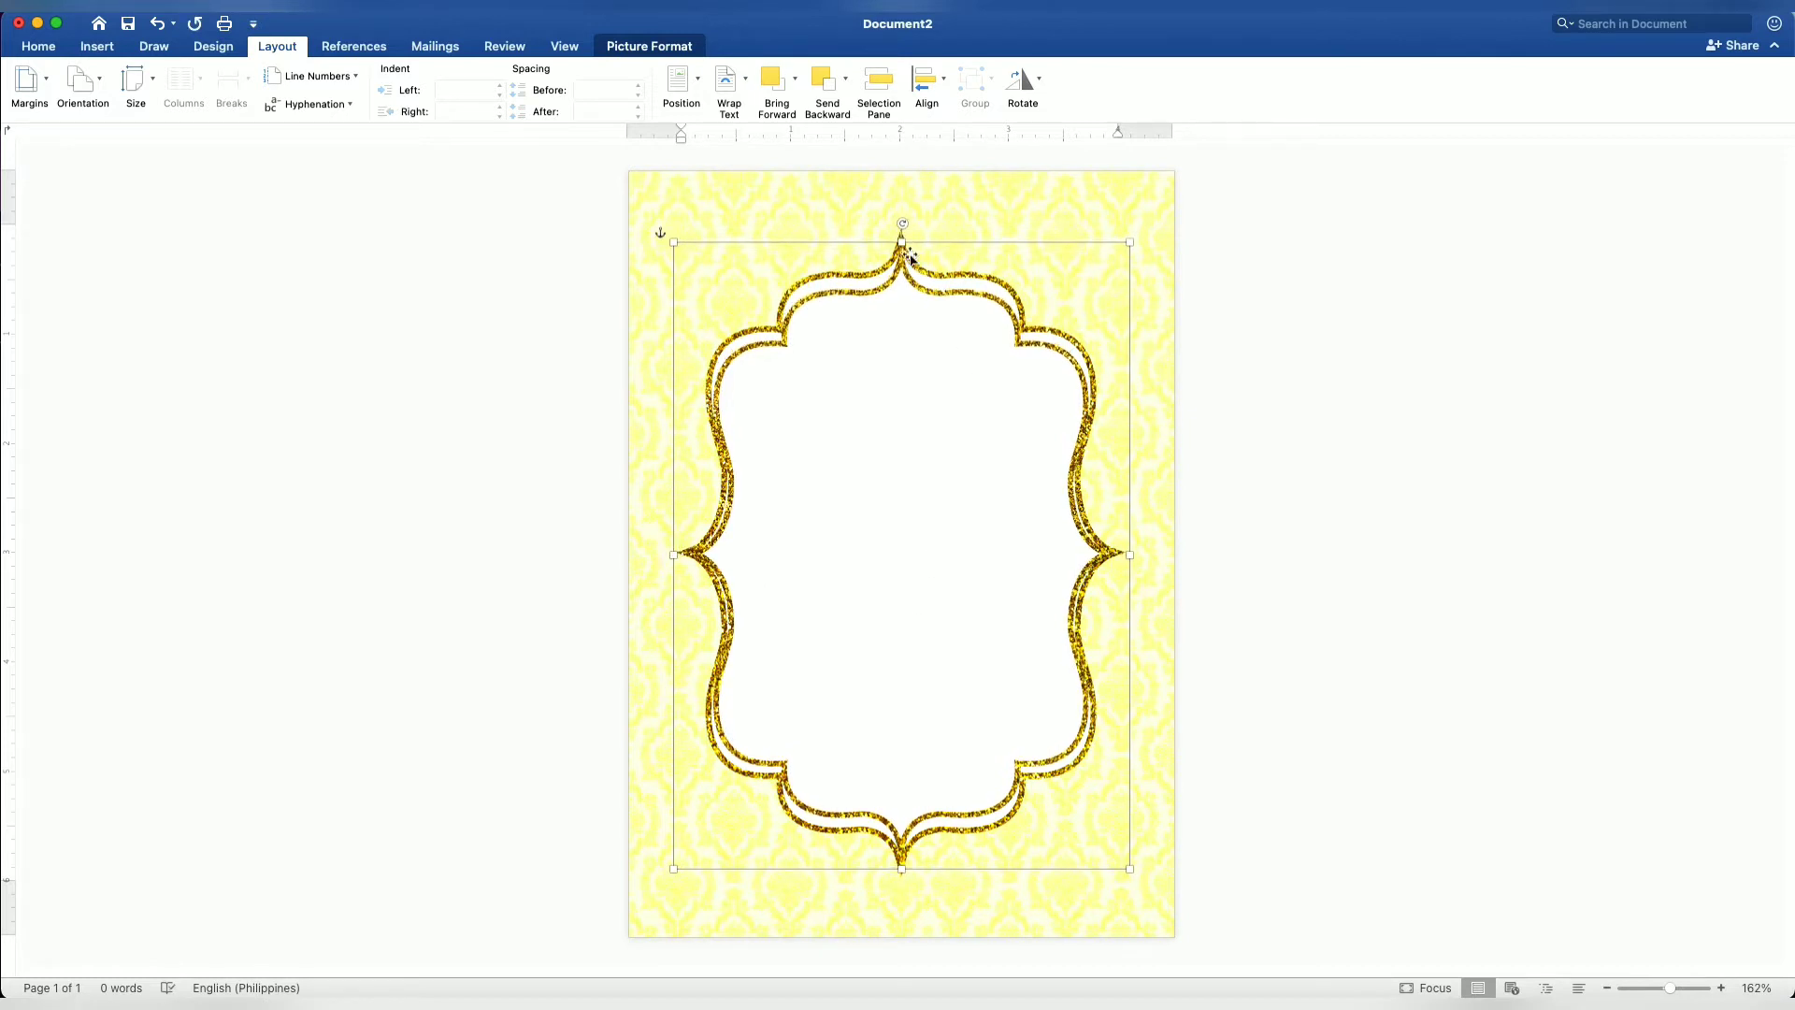
{"action": "left_click_drag", "start_coordinate": [901, 242], "coordinate": [901, 233]}
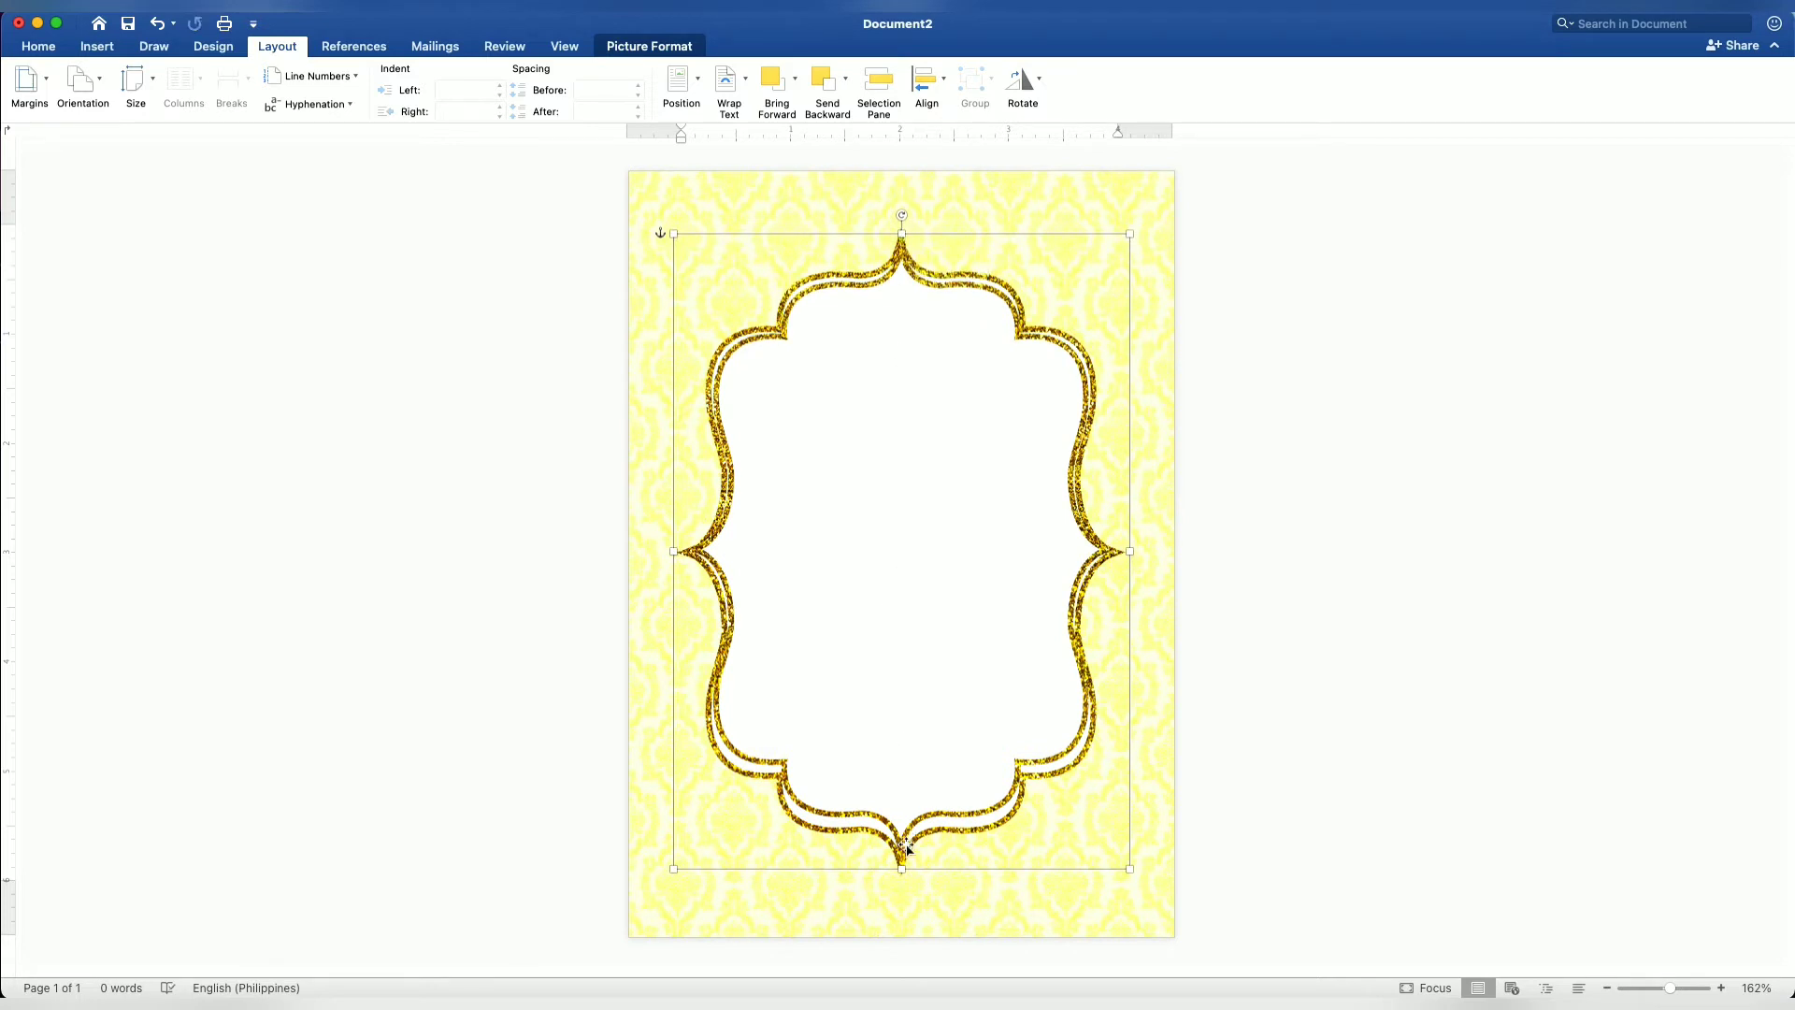
{"action": "left_click_drag", "start_coordinate": [902, 869], "coordinate": [901, 874]}
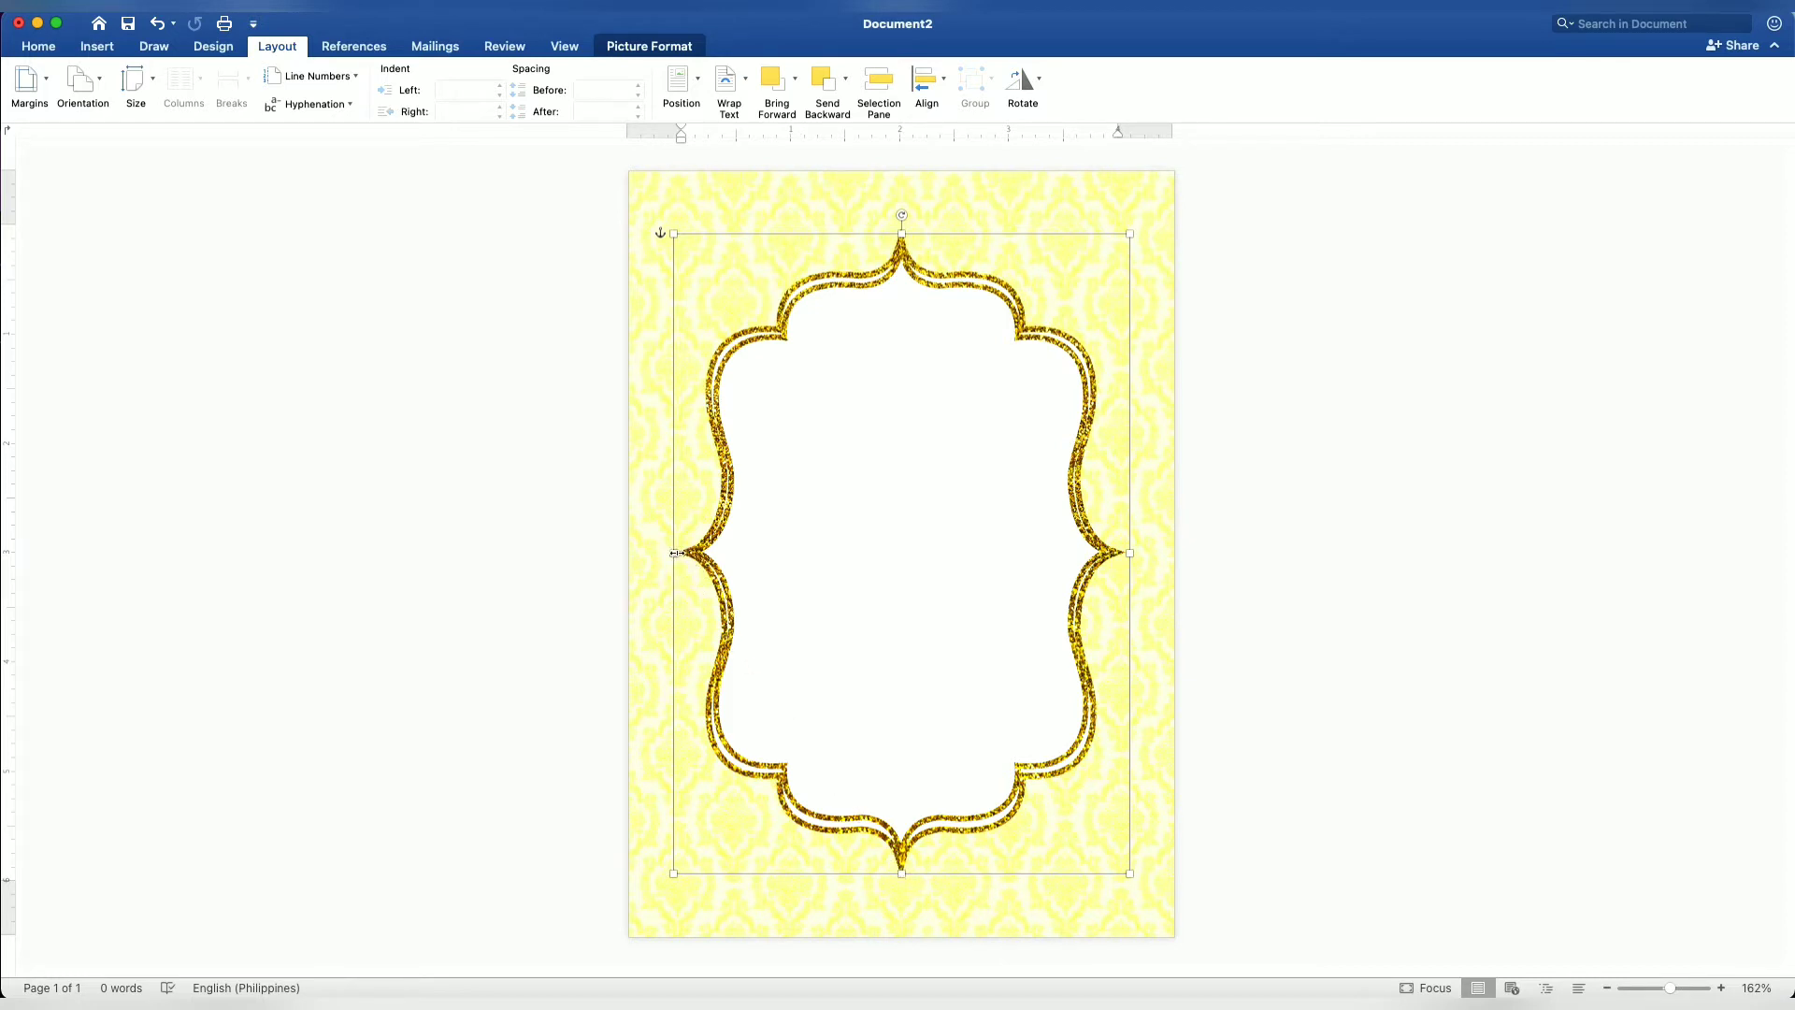
{"action": "left_click_drag", "start_coordinate": [674, 553], "coordinate": [677, 553]}
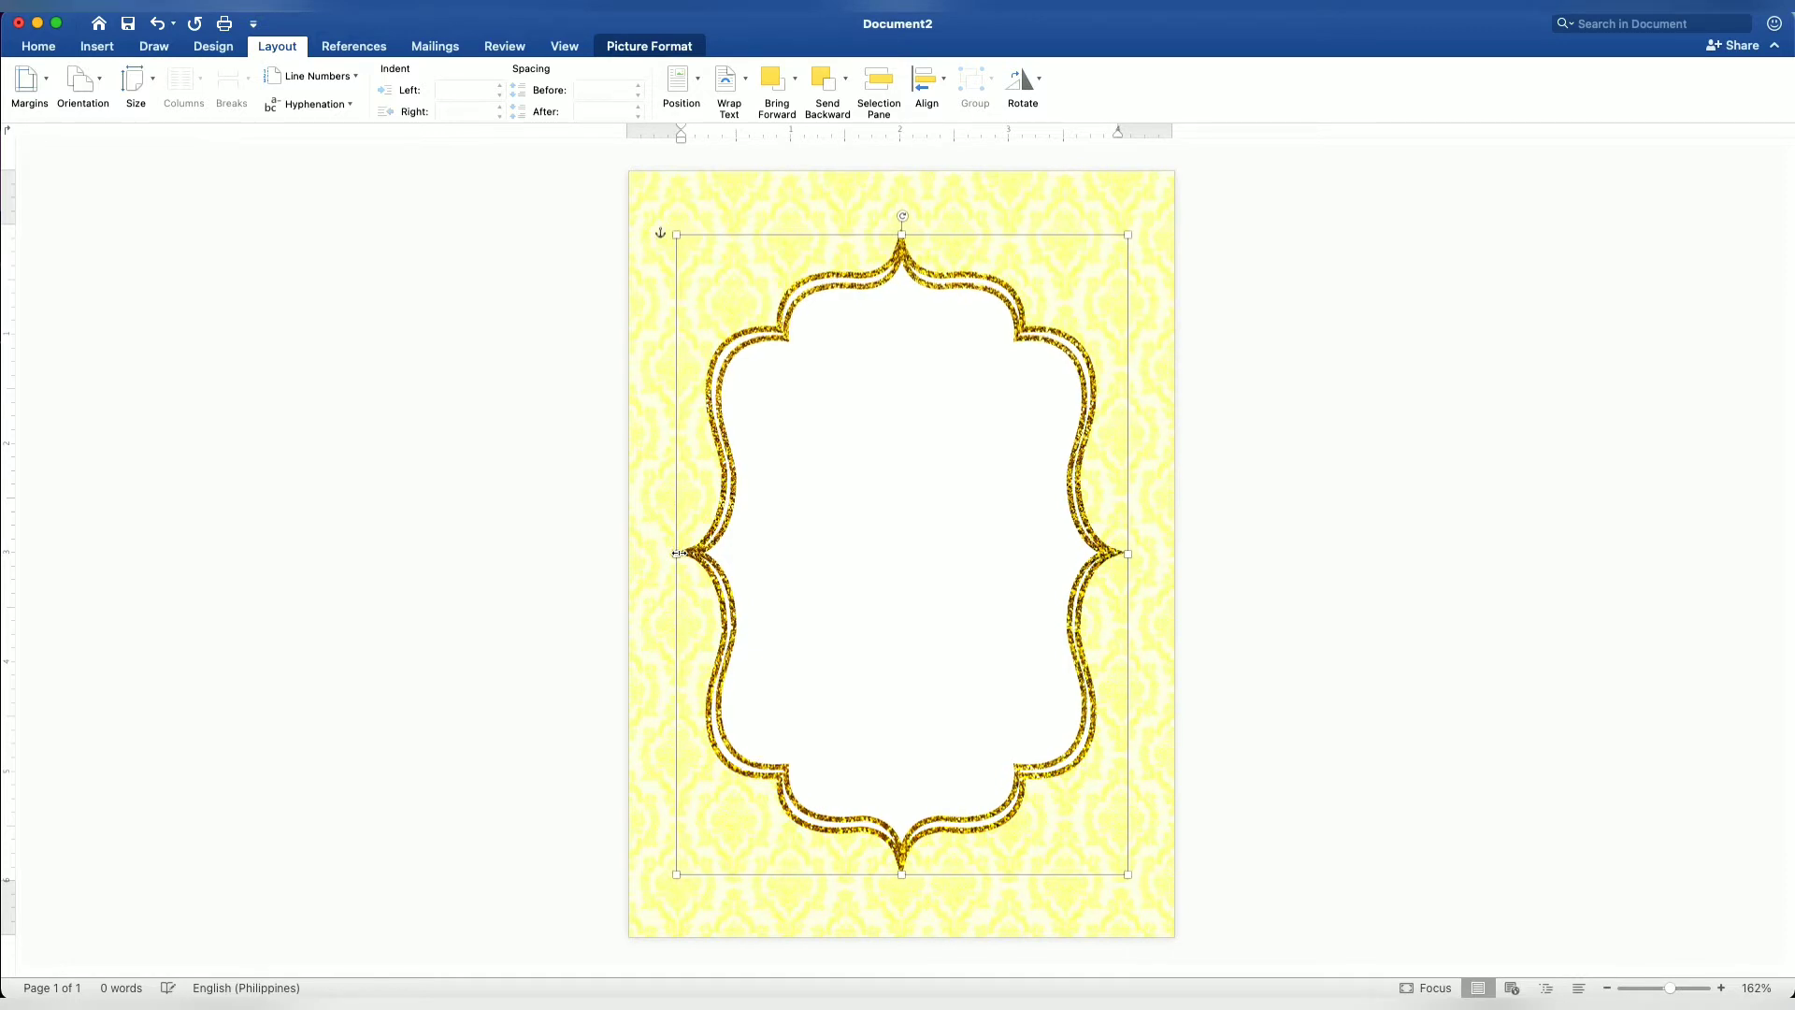
{"action": "left_click", "coordinate": [1574, 696]}
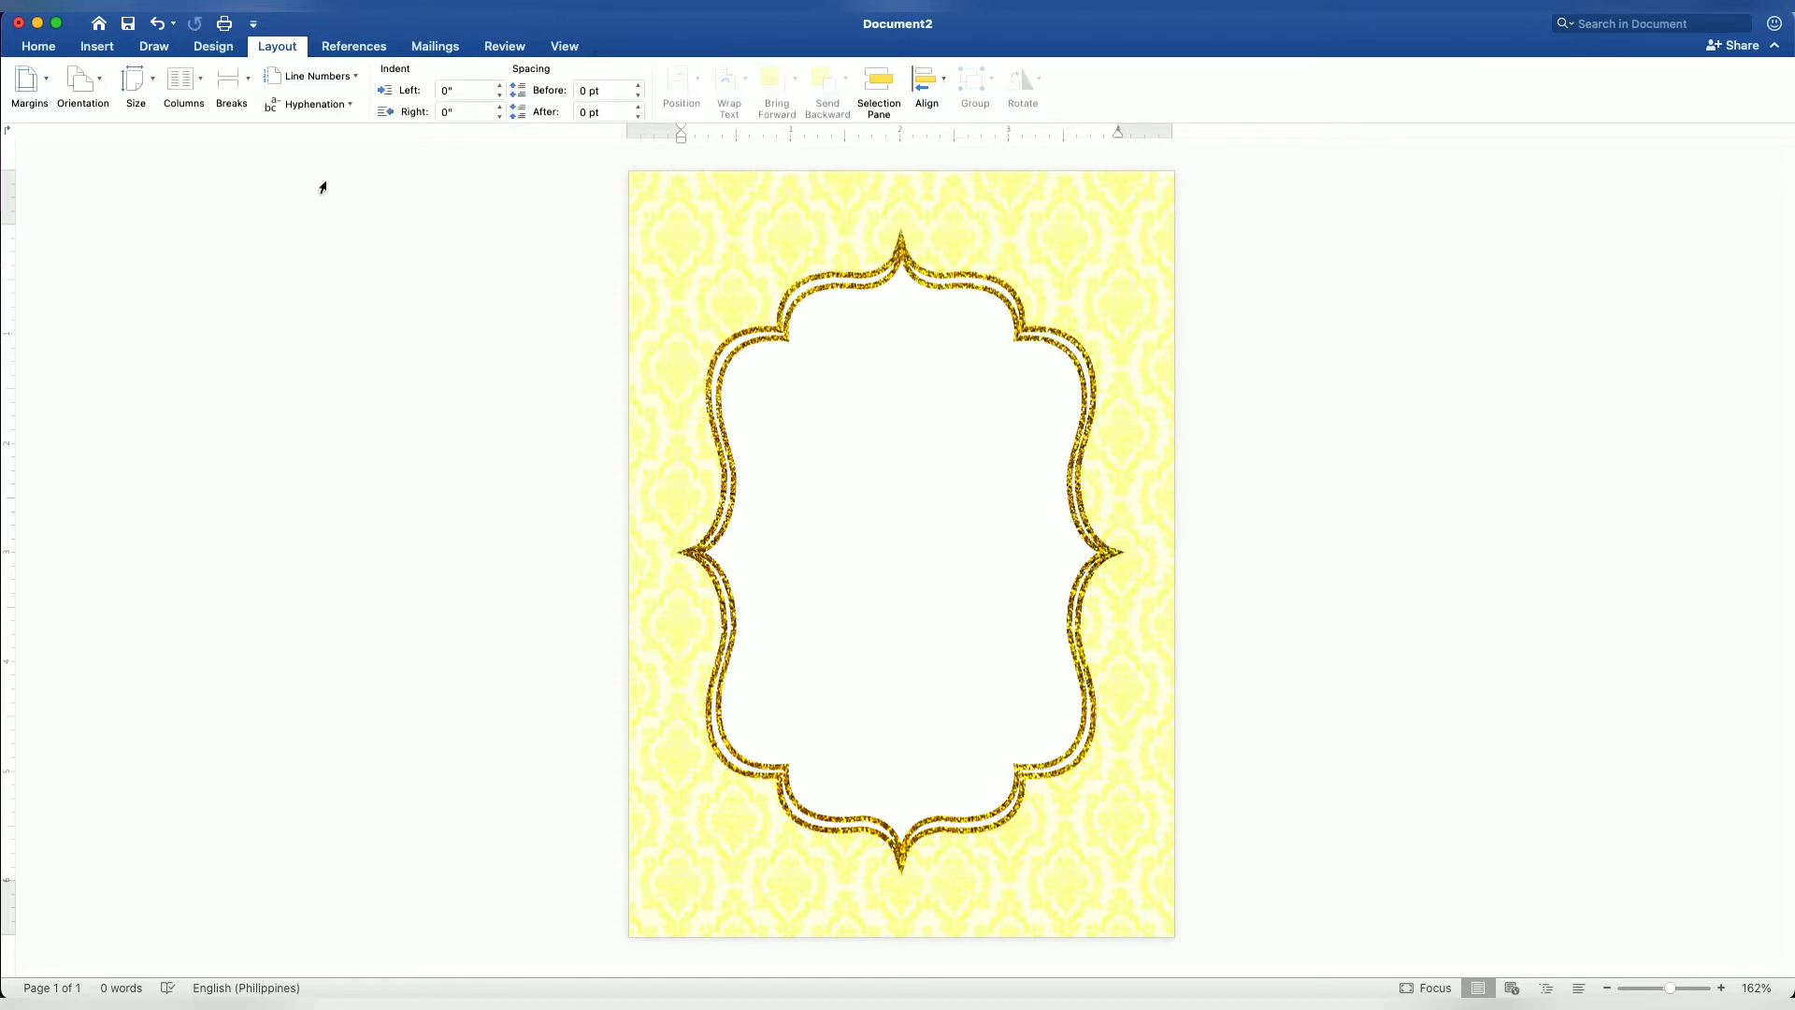
- Insert belle princess 1.png from the belle folder into the invitation
{"action": "left_click", "coordinate": [93, 45]}
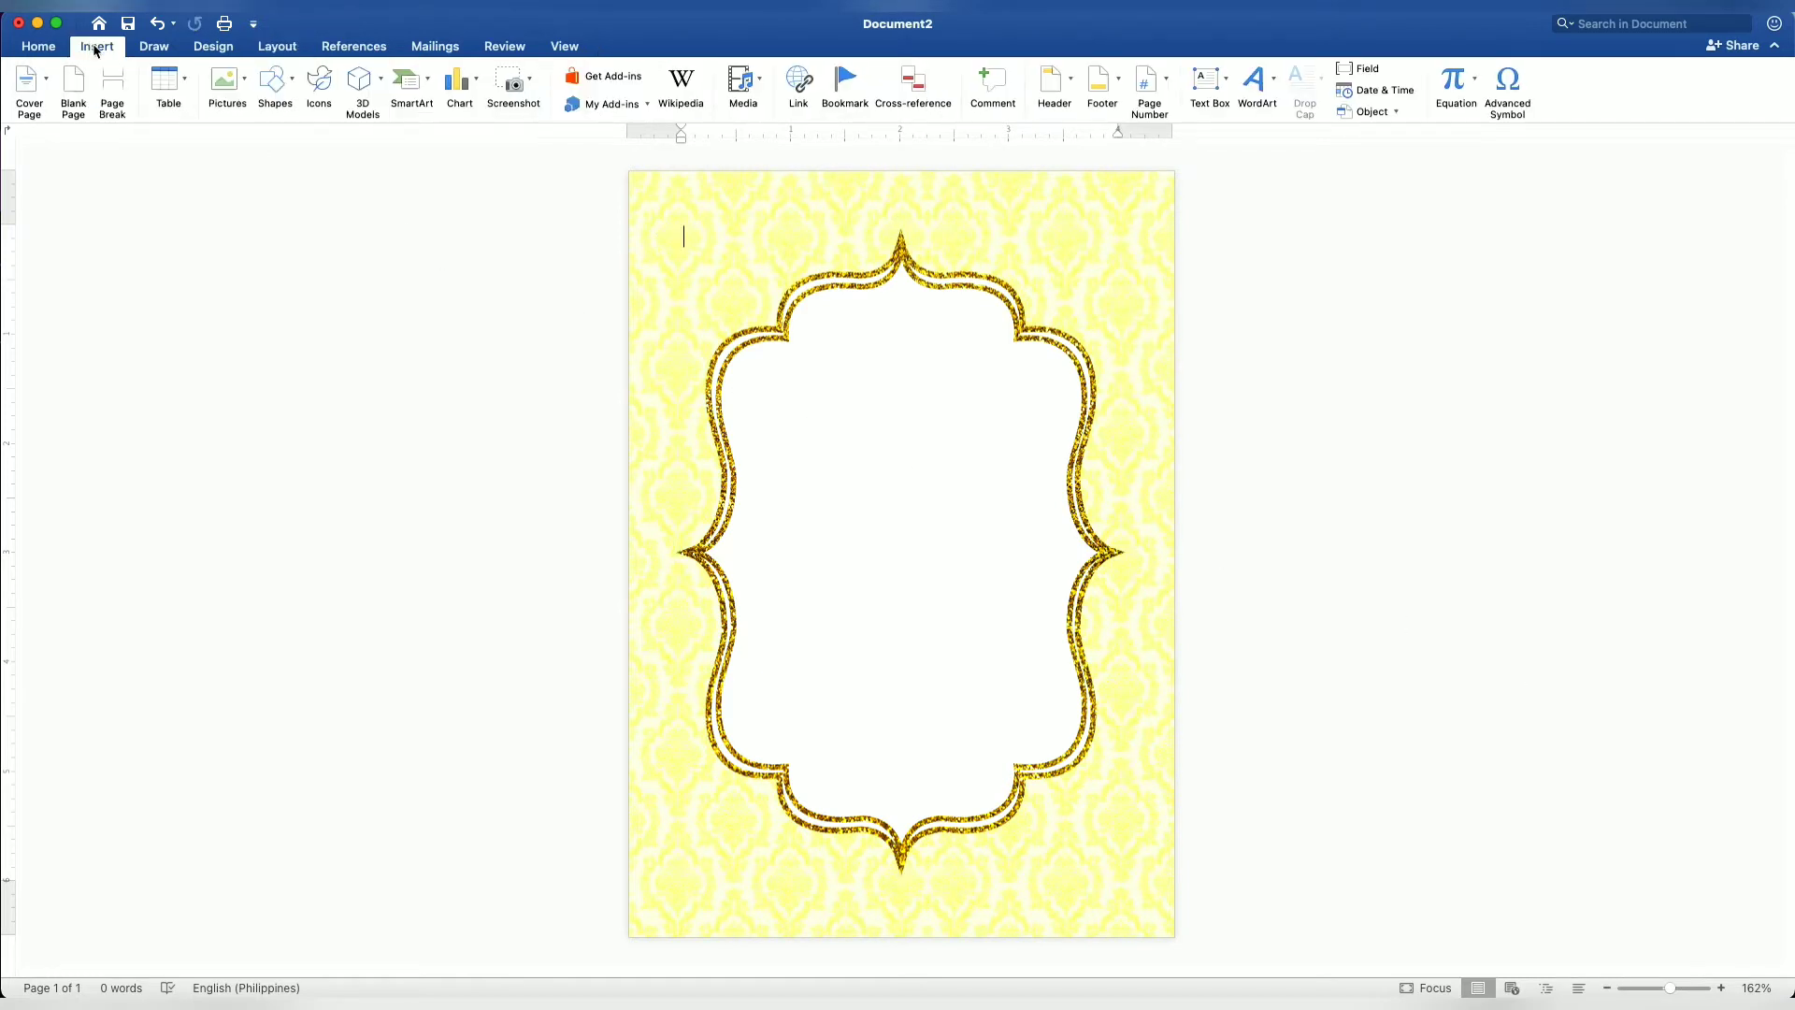
{"action": "left_click", "coordinate": [227, 83]}
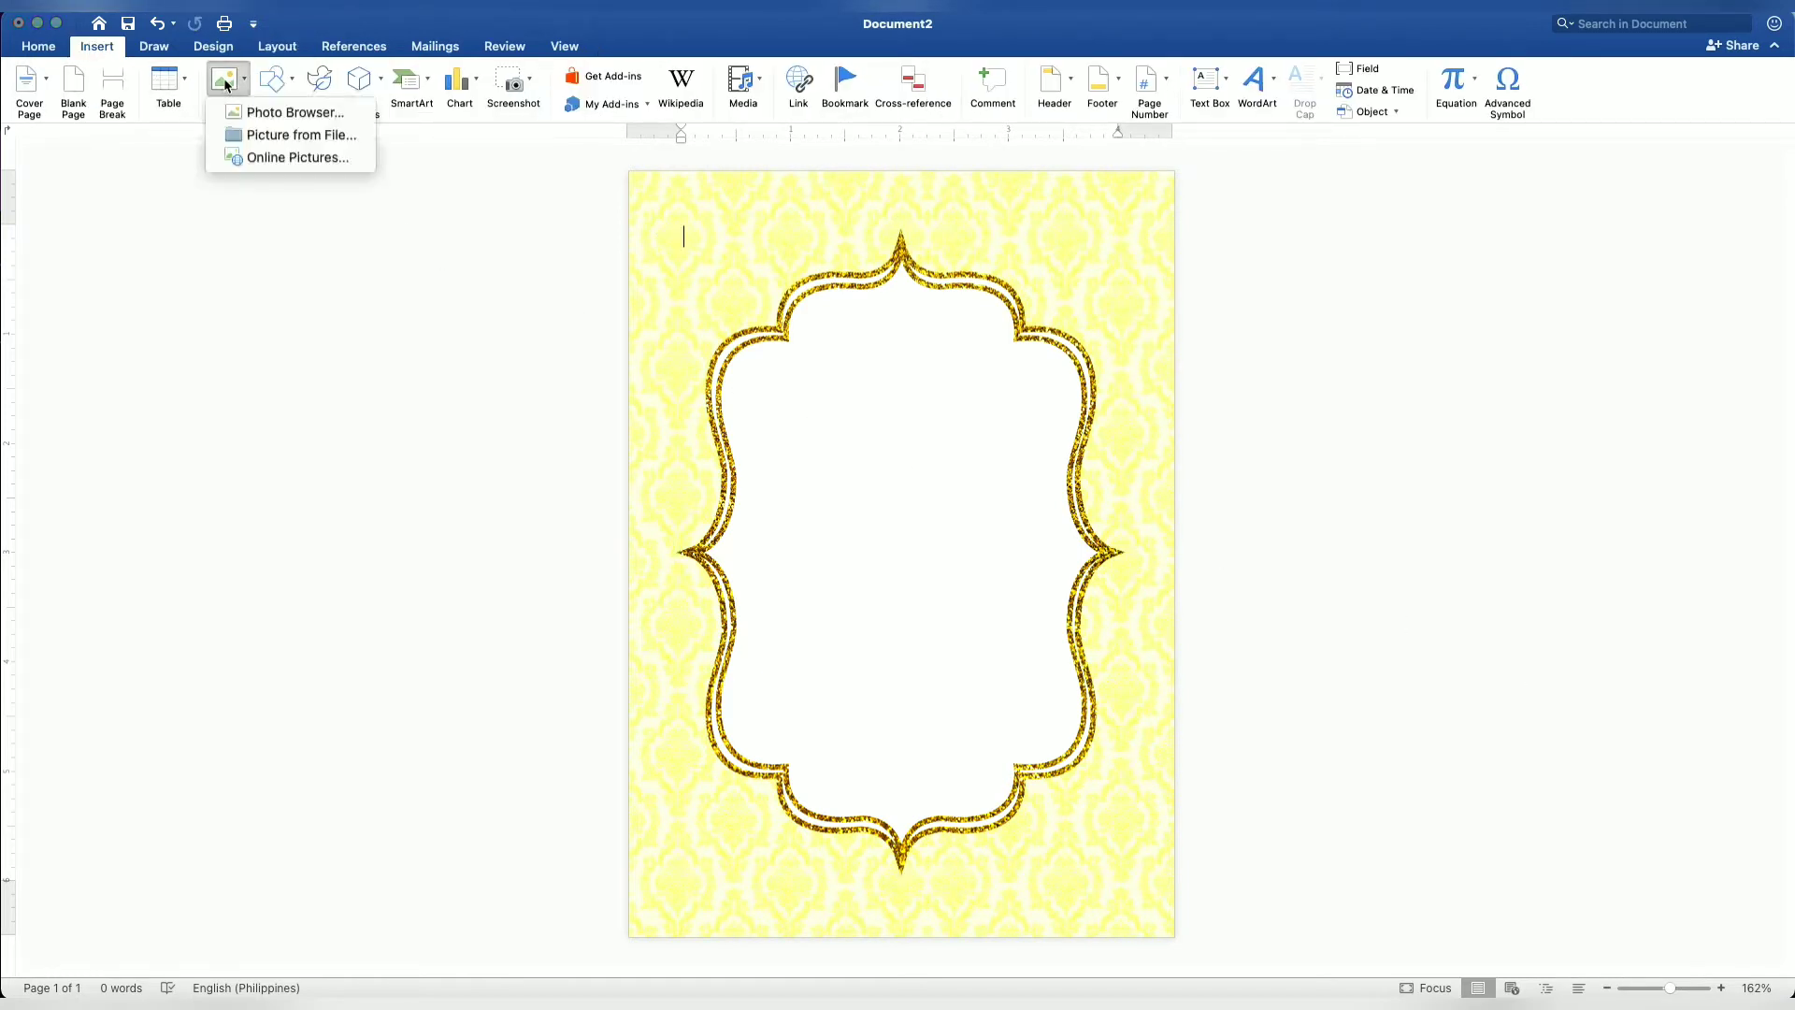
{"action": "left_click", "coordinate": [276, 136]}
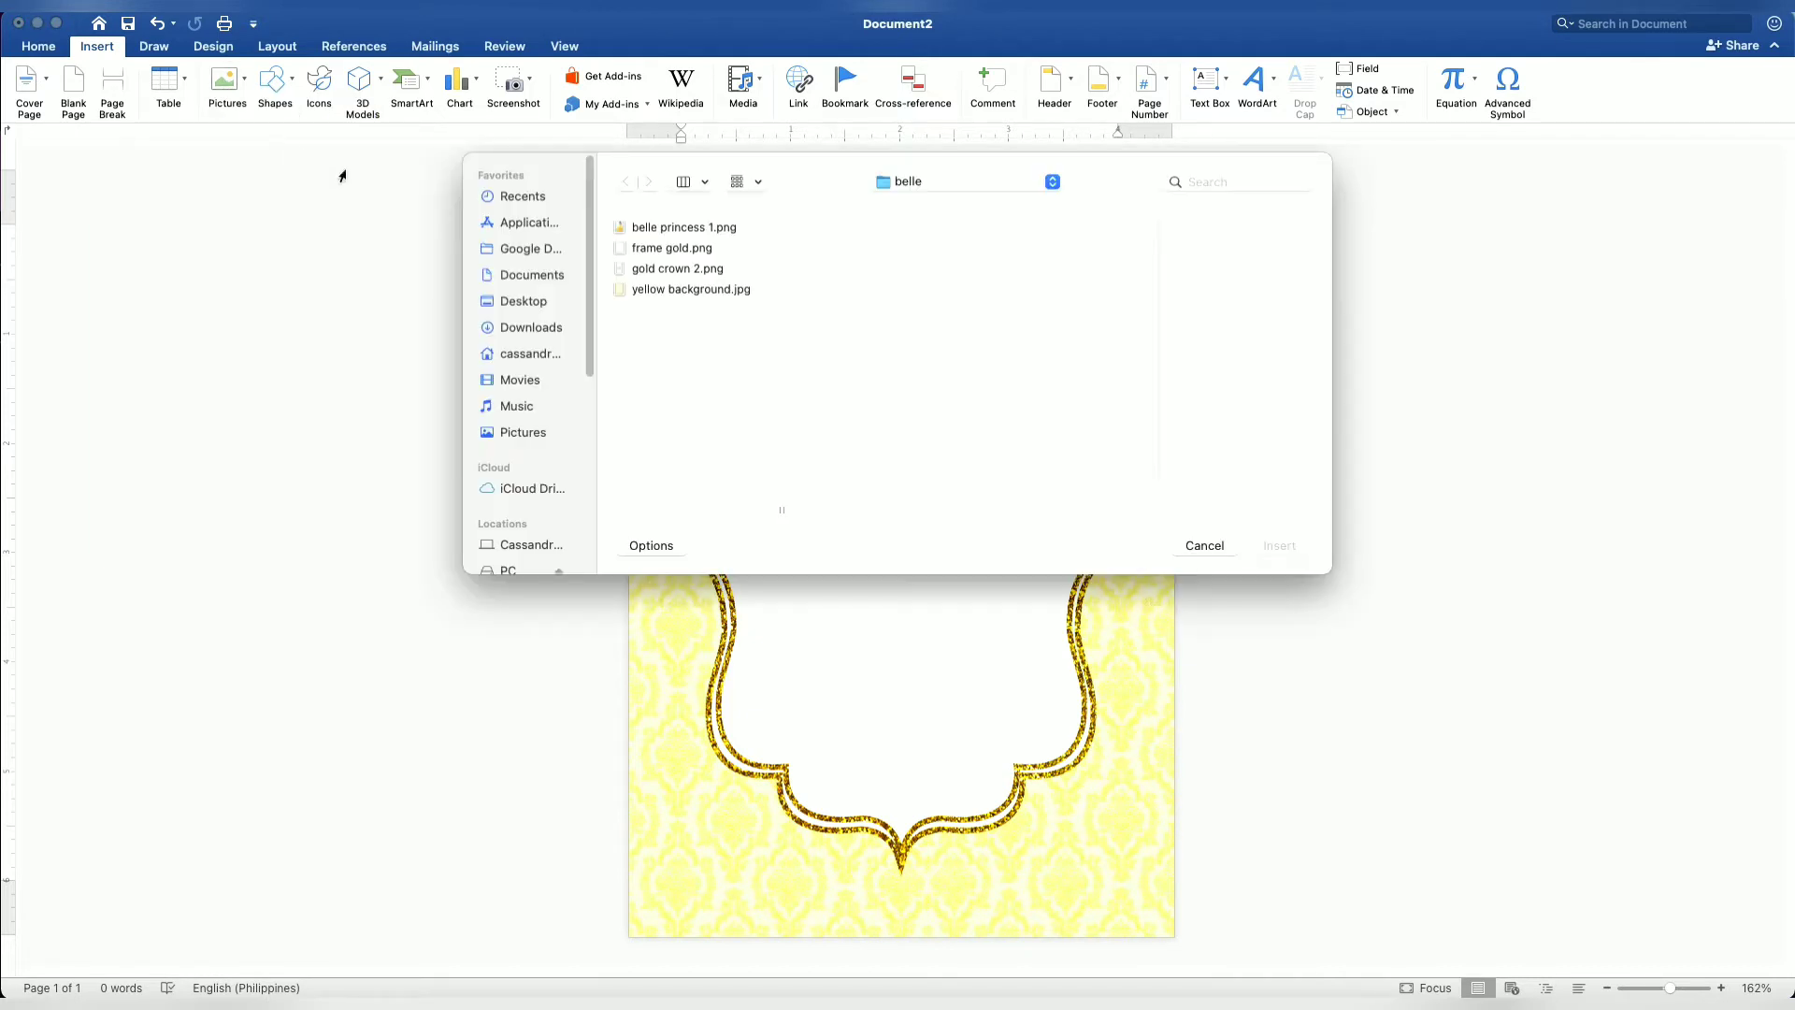
{"action": "left_click", "coordinate": [680, 229]}
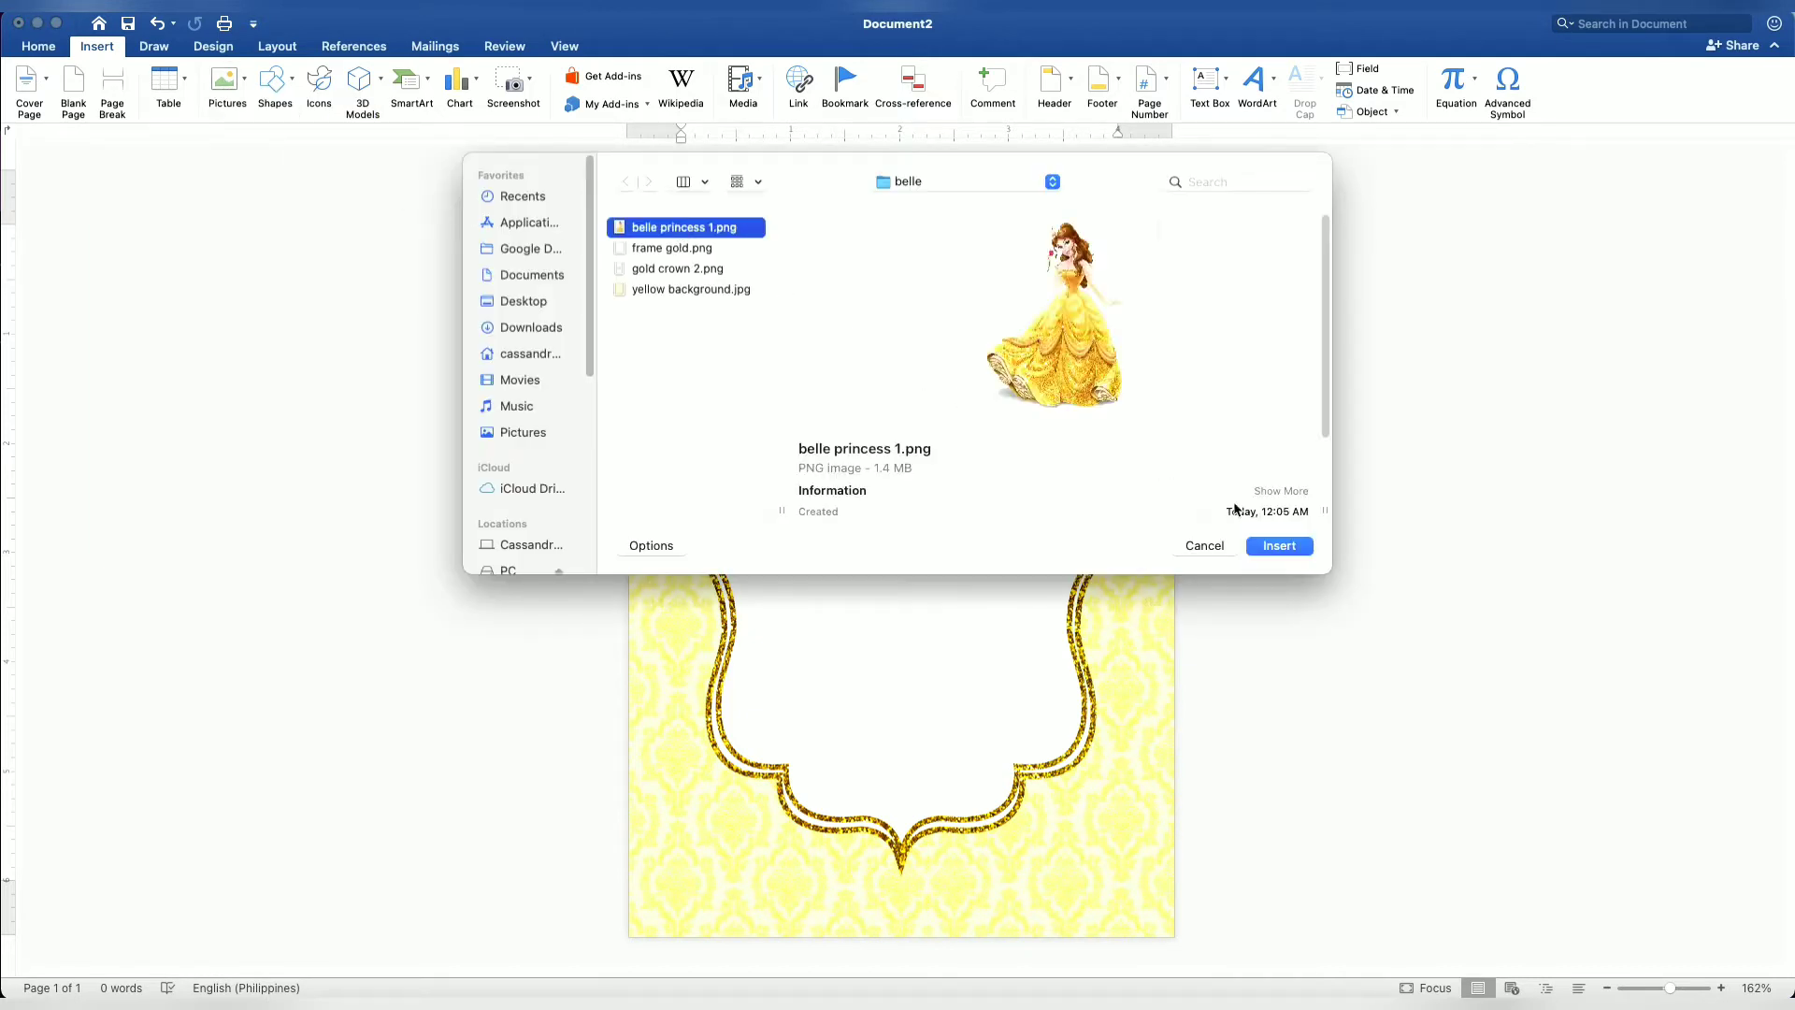
{"action": "left_click", "coordinate": [1279, 546]}
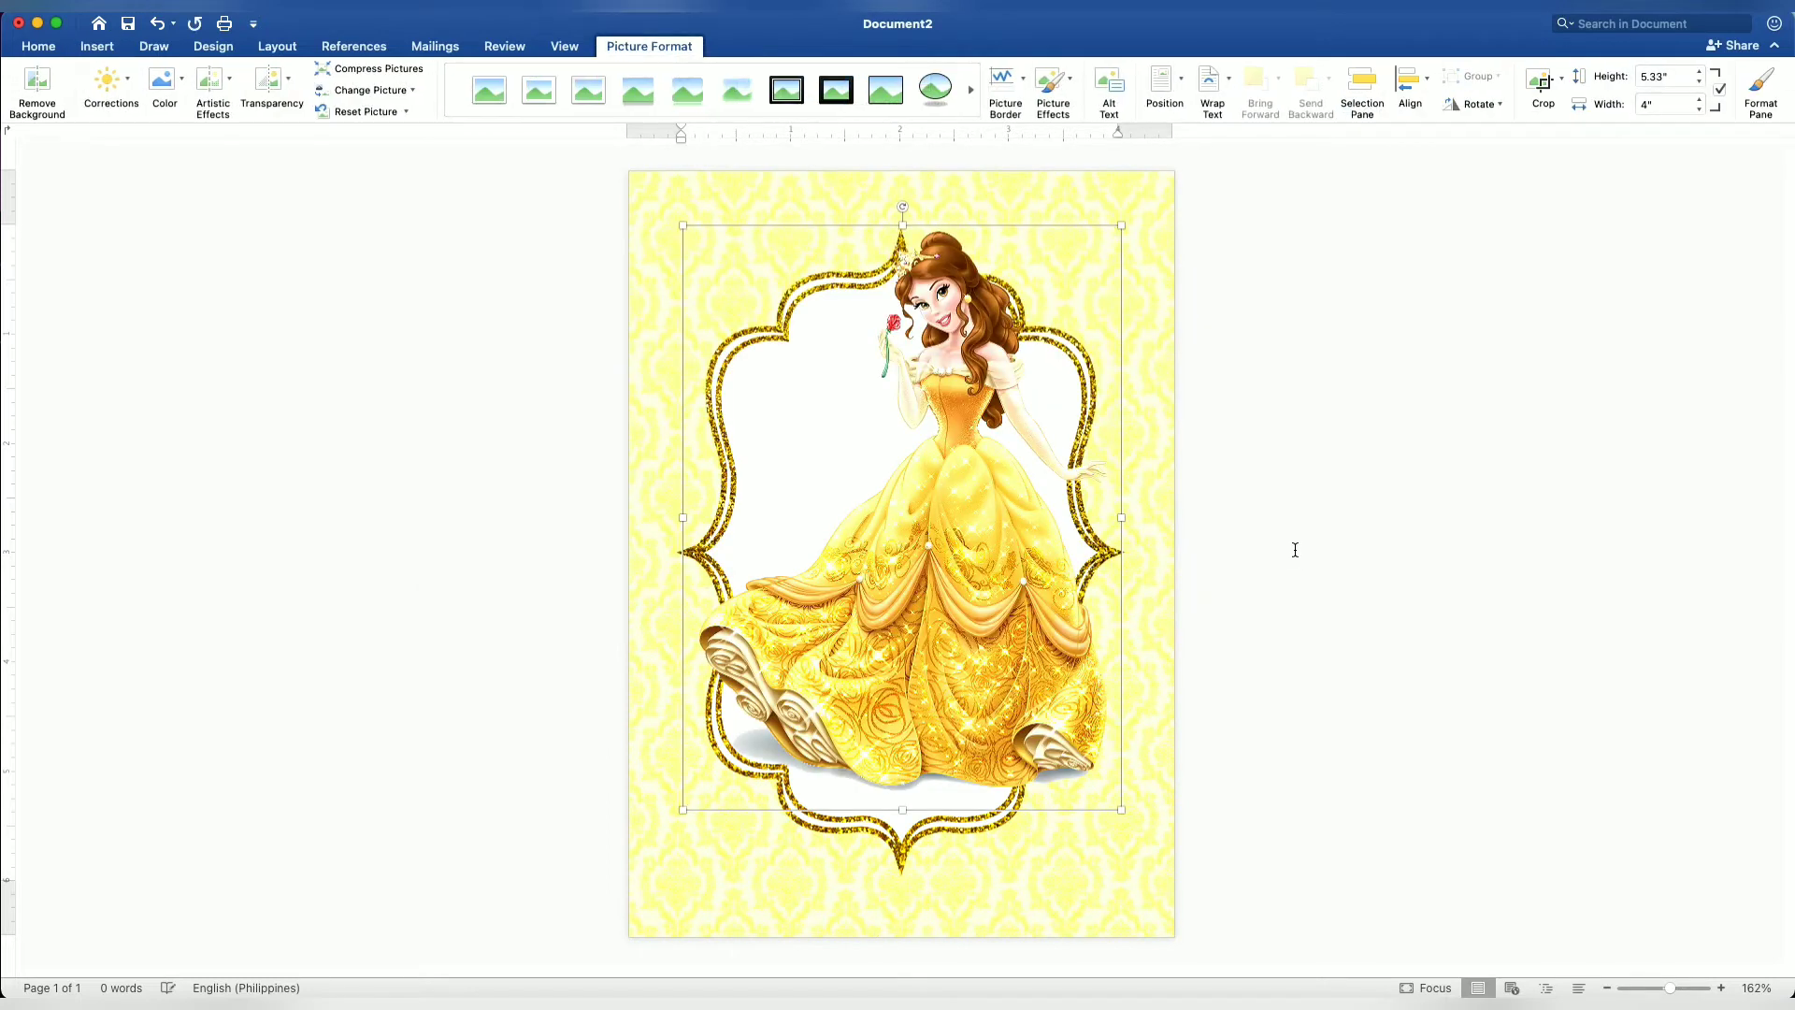
- Set Belle's picture behind text and flip it horizontally
{"action": "left_click", "coordinate": [258, 48]}
{"action": "left_click", "coordinate": [739, 82]}
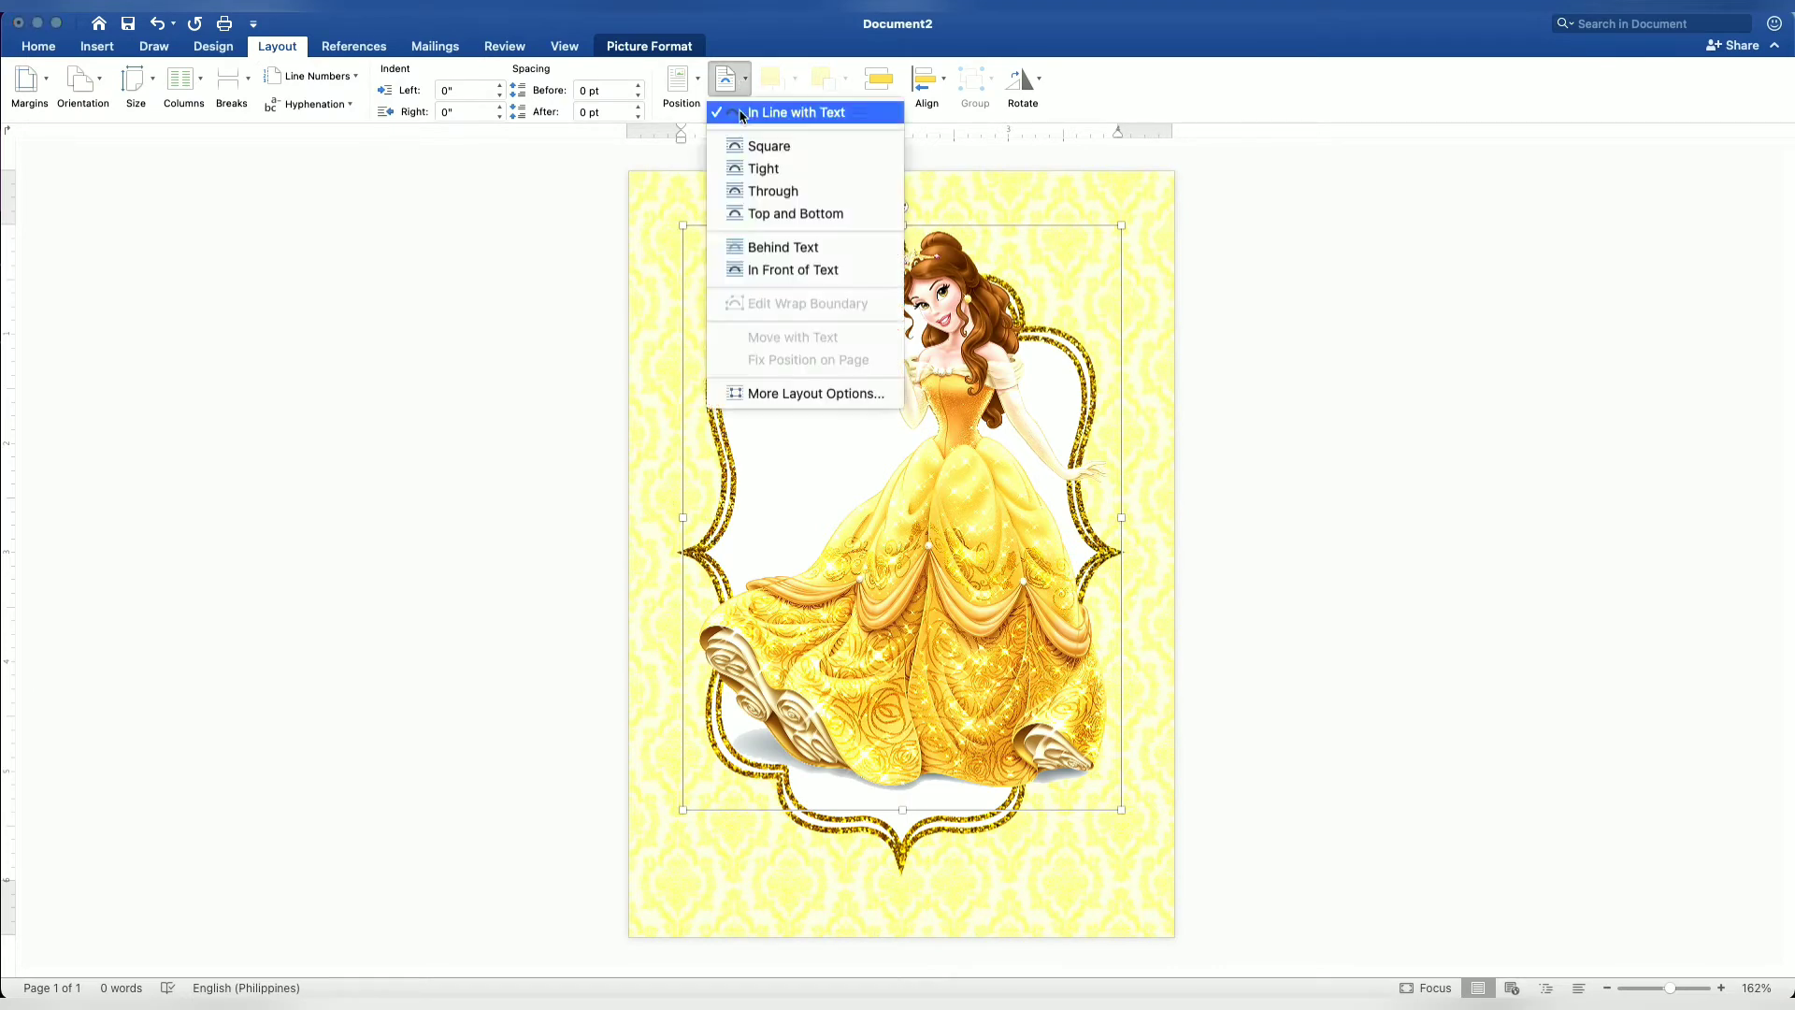
{"action": "left_click", "coordinate": [772, 246]}
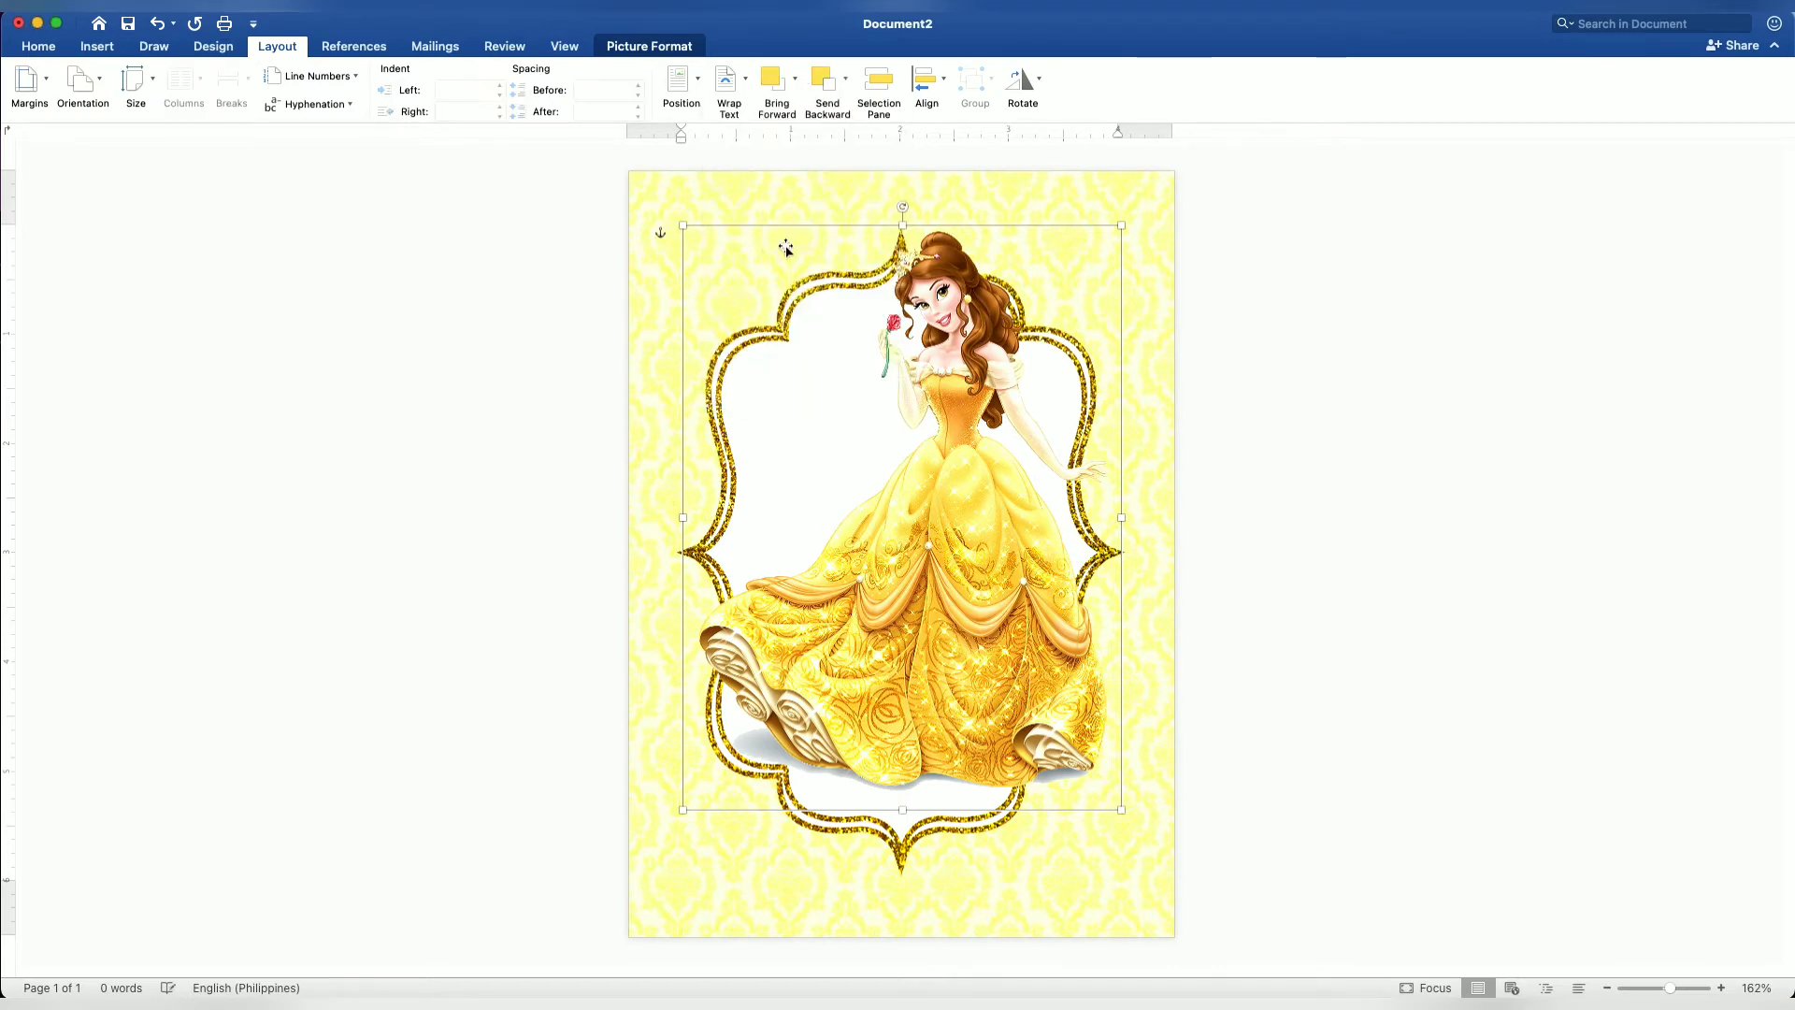
{"action": "left_click", "coordinate": [1023, 94]}
{"action": "left_click", "coordinate": [1052, 181]}
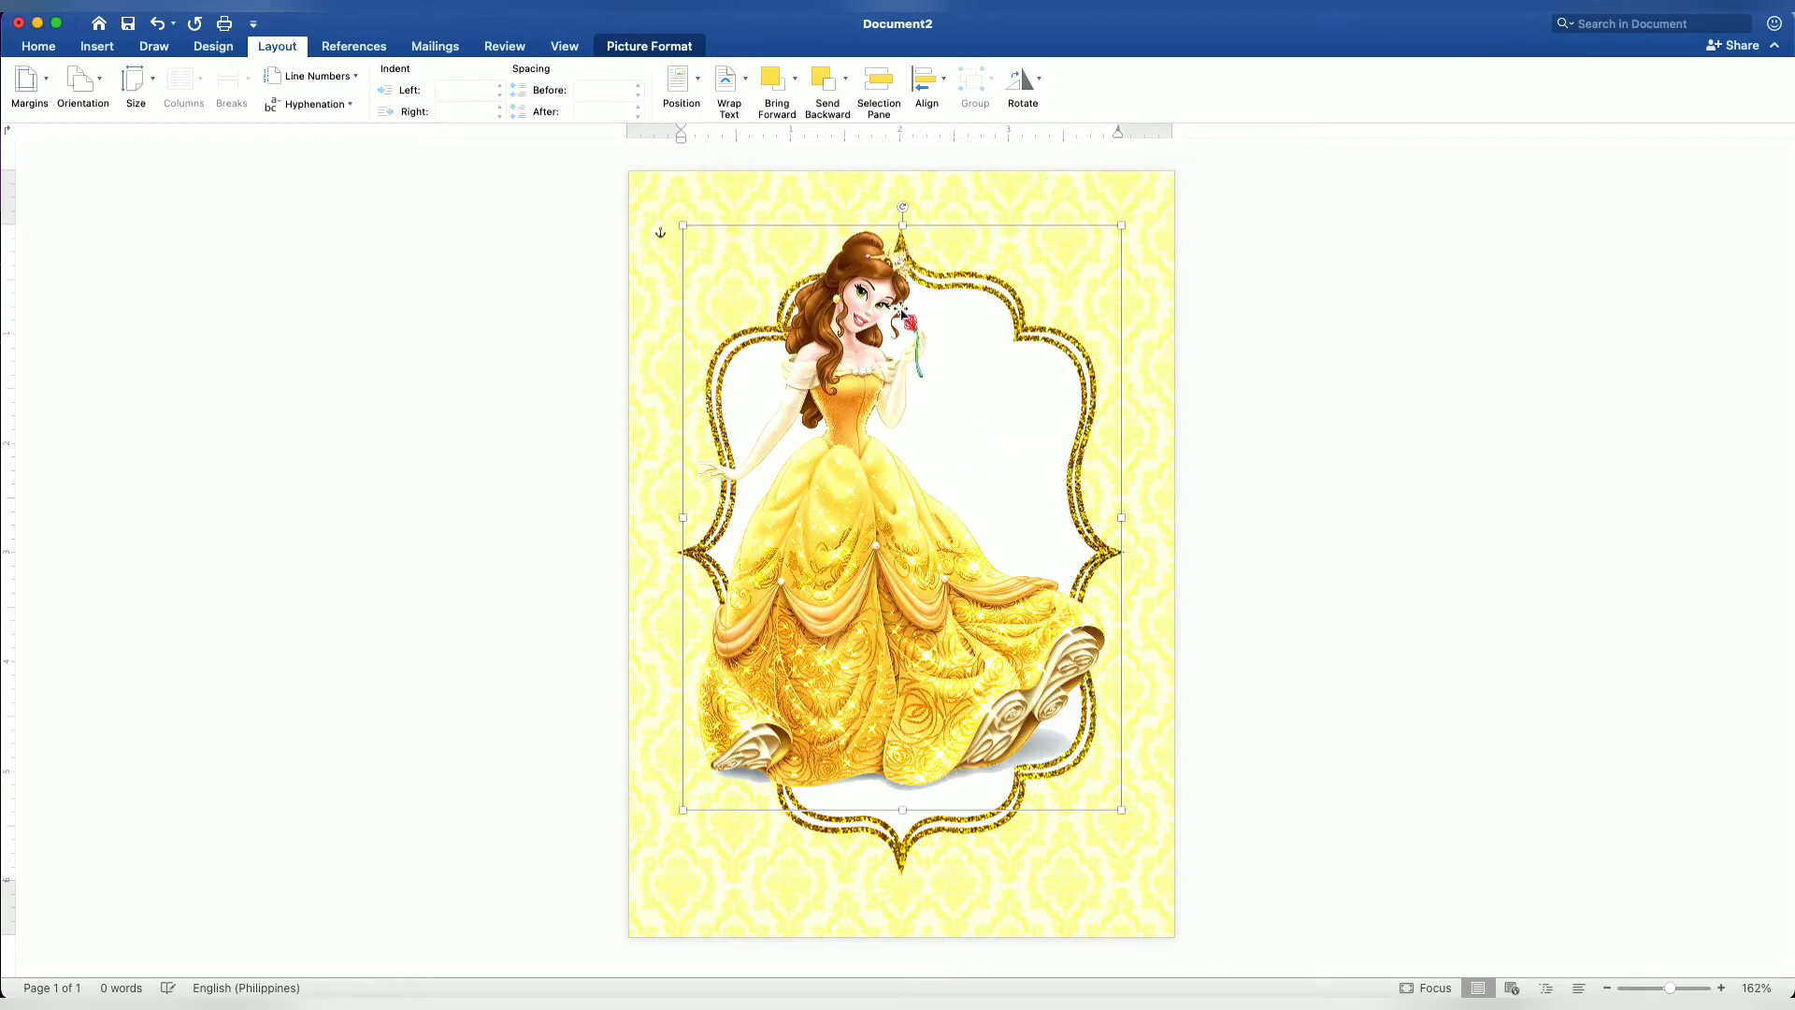
- Move Belle to the lower-left, shrink her to about 3.33" x 4.44", and deselect
{"action": "left_click_drag", "start_coordinate": [900, 309], "coordinate": [819, 506]}
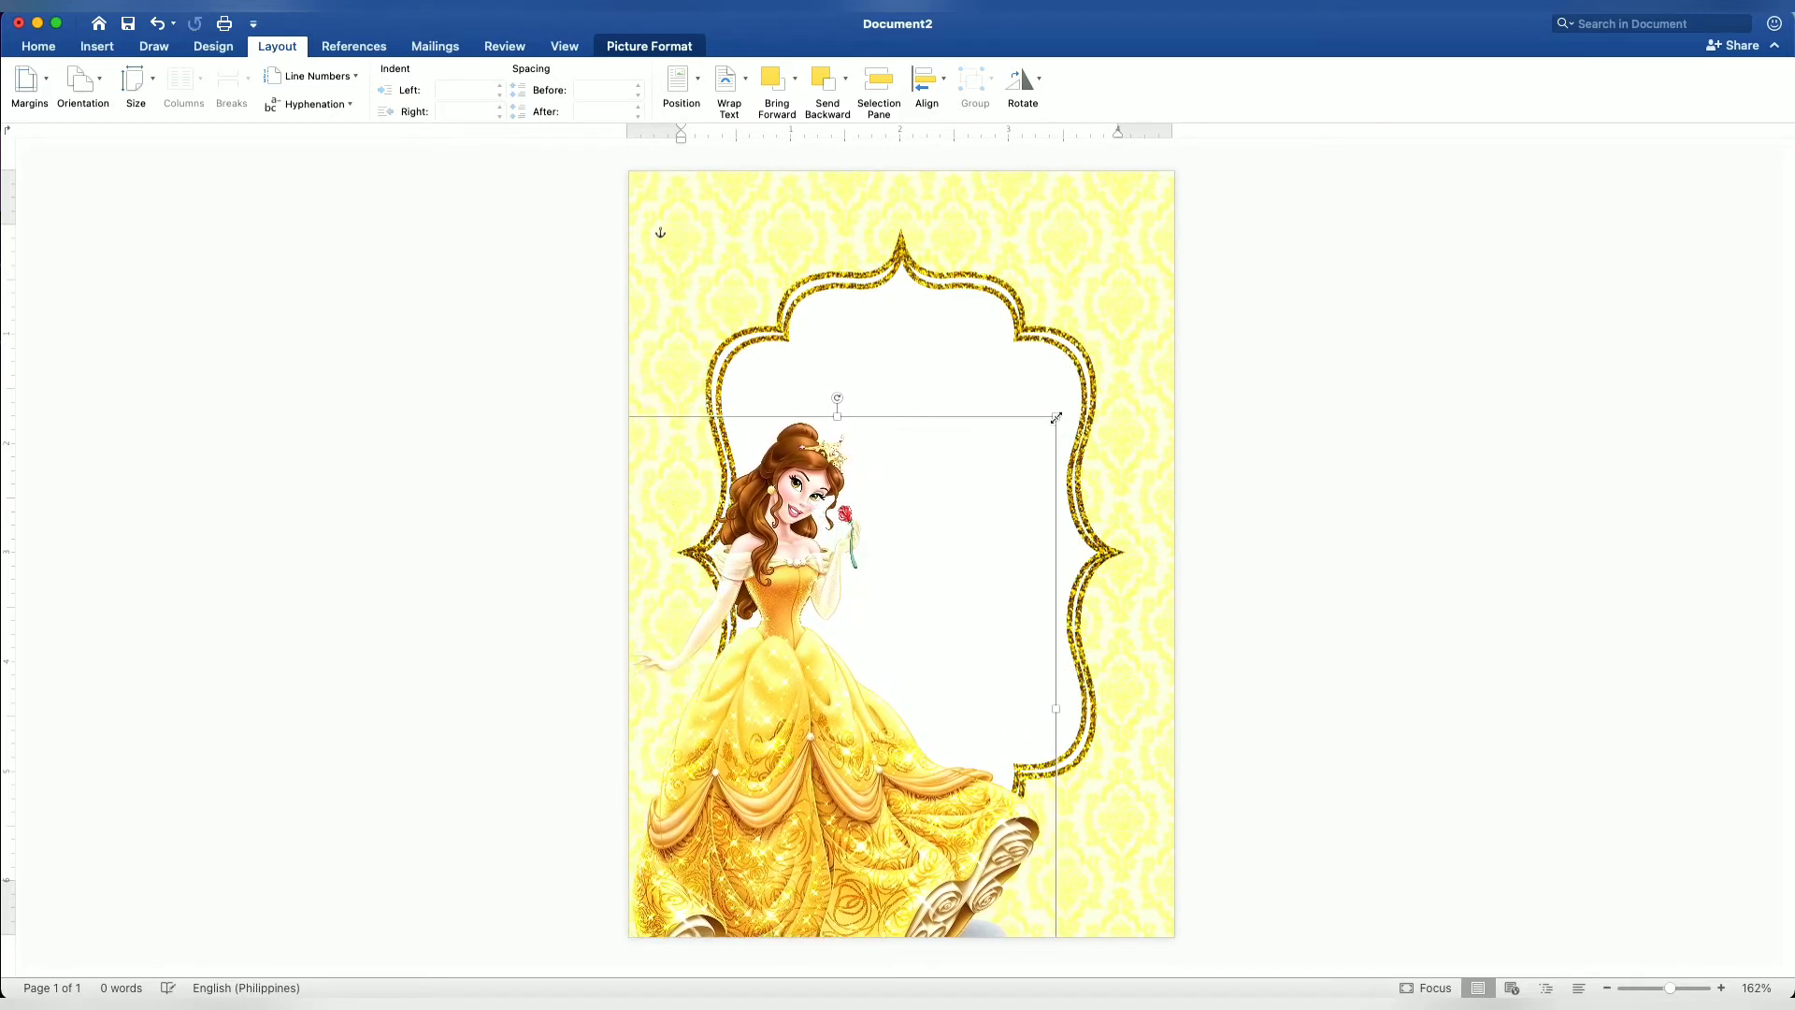
{"action": "left_click_drag", "start_coordinate": [1057, 418], "coordinate": [982, 522]}
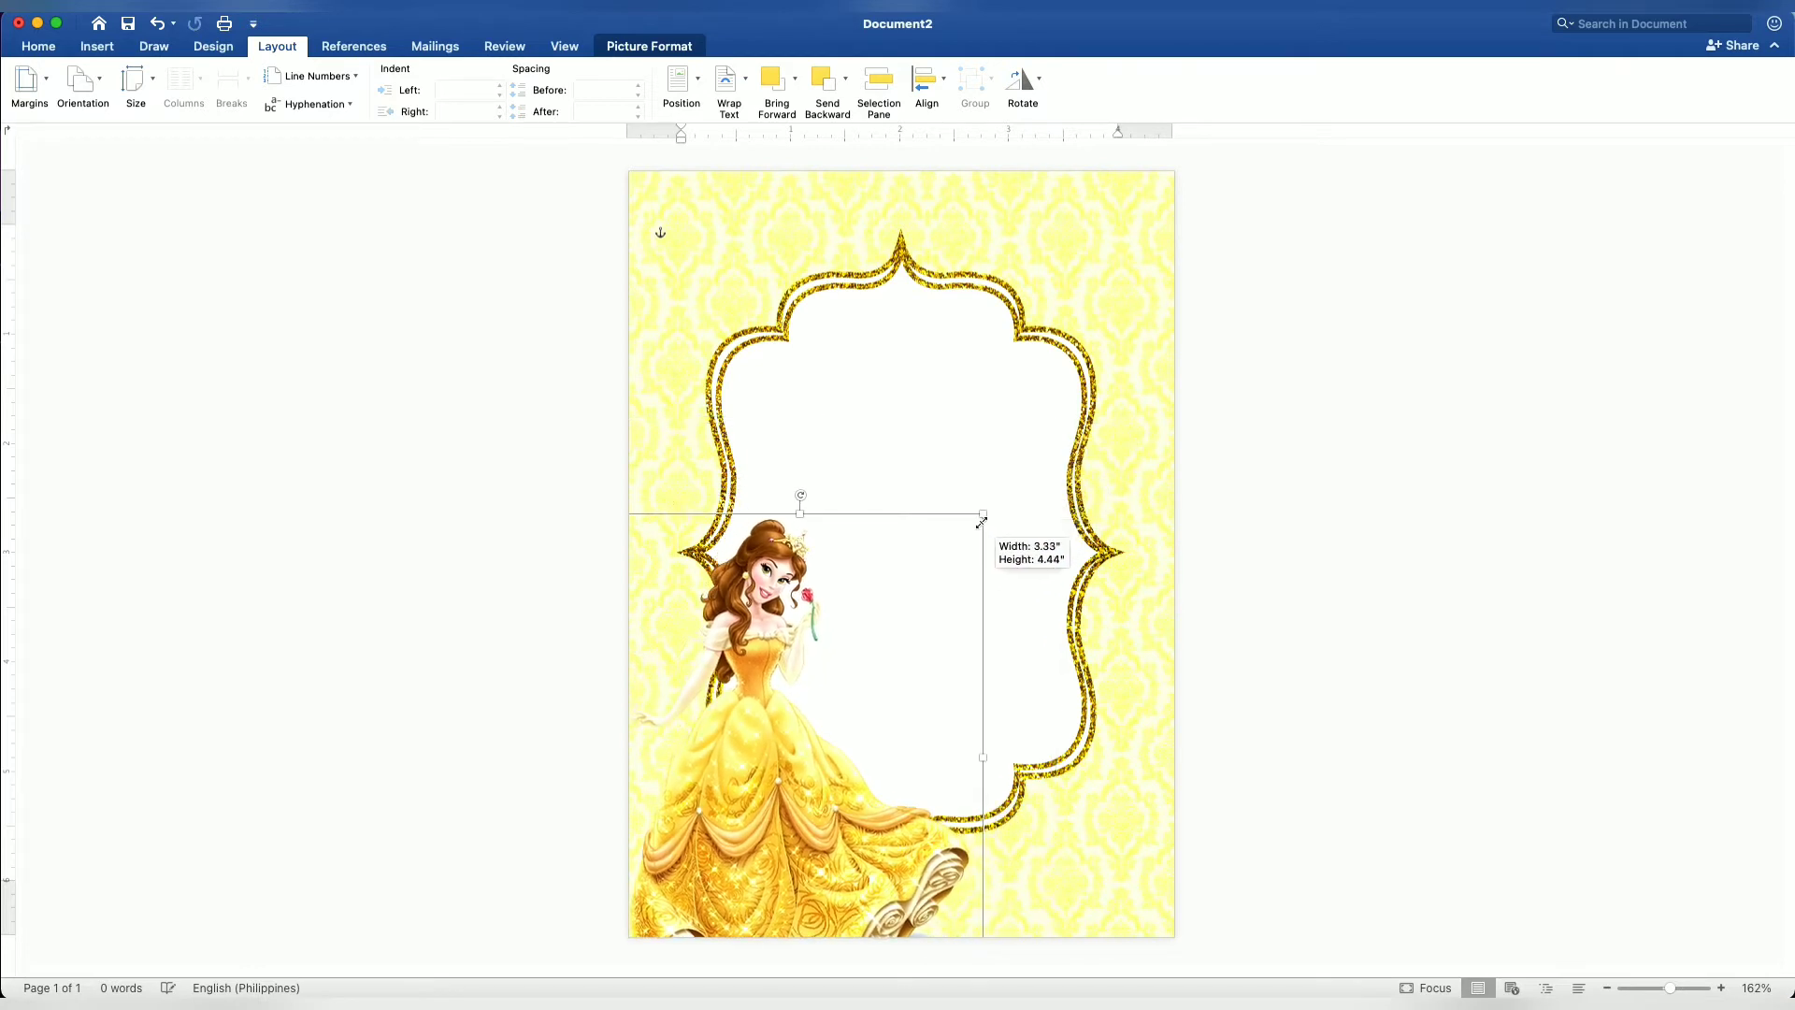
{"action": "left_click_drag", "start_coordinate": [982, 522], "coordinate": [974, 527]}
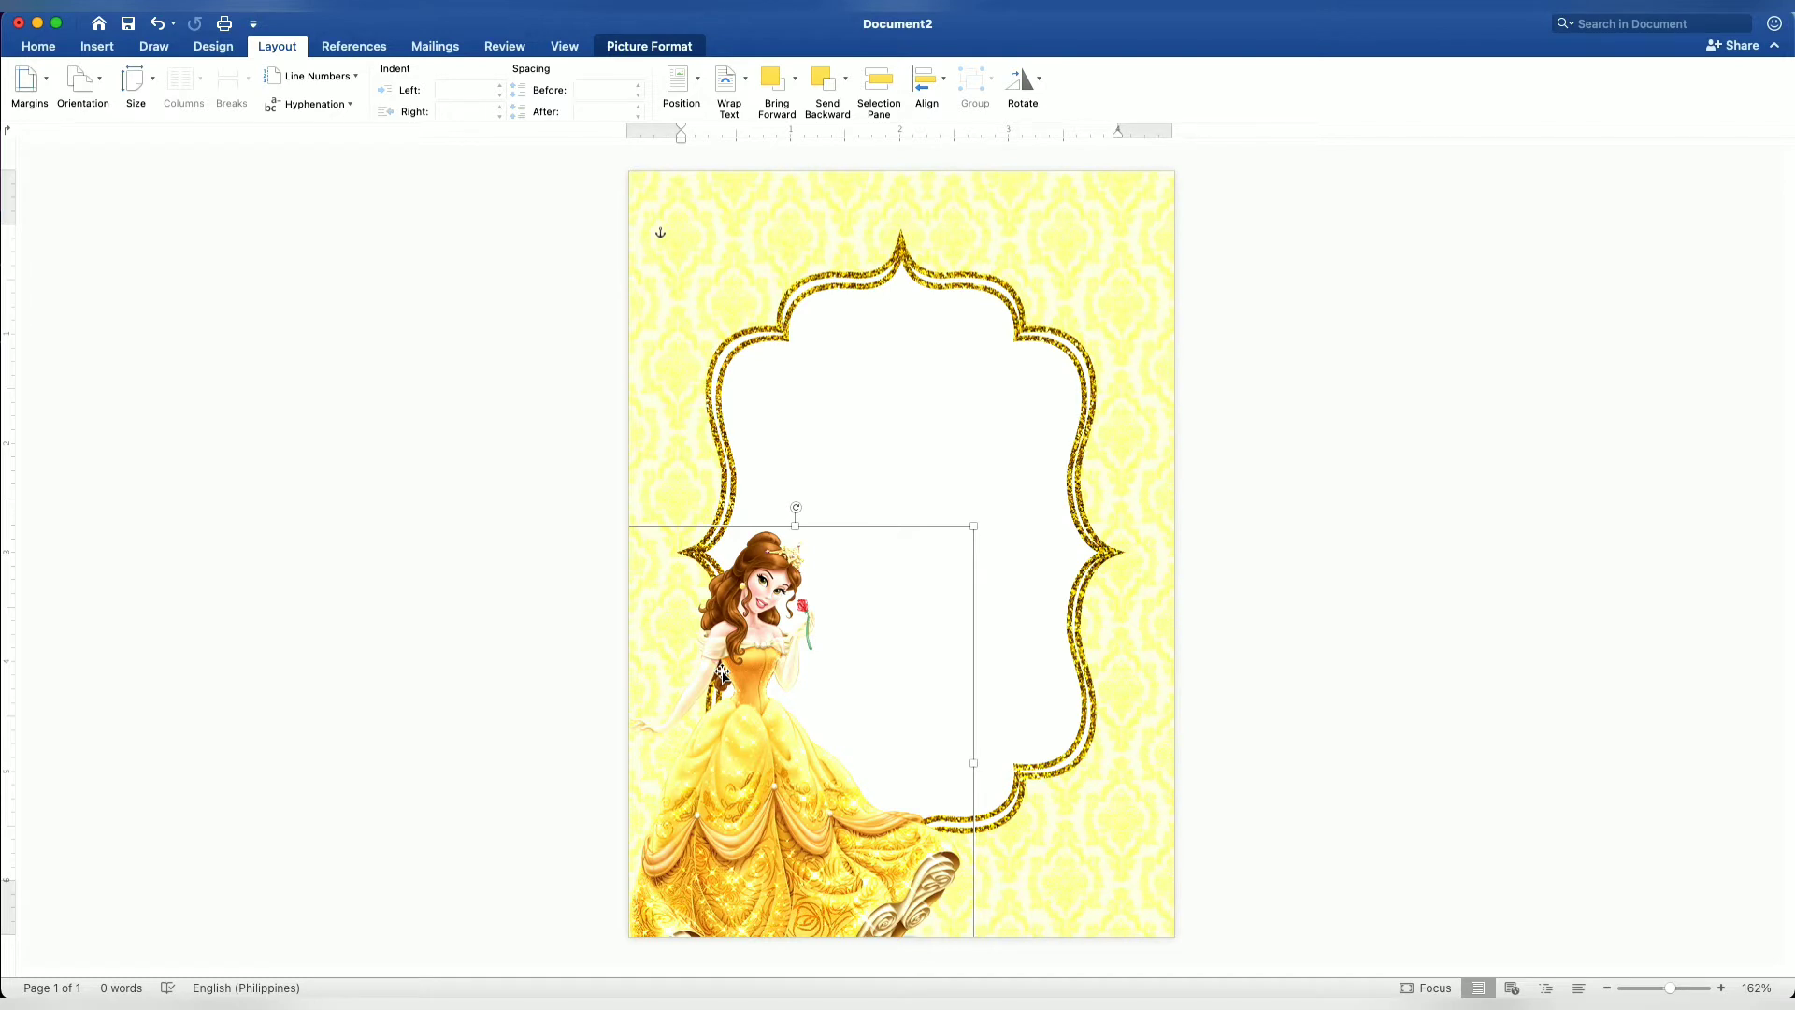
{"action": "key", "text": "Up"}
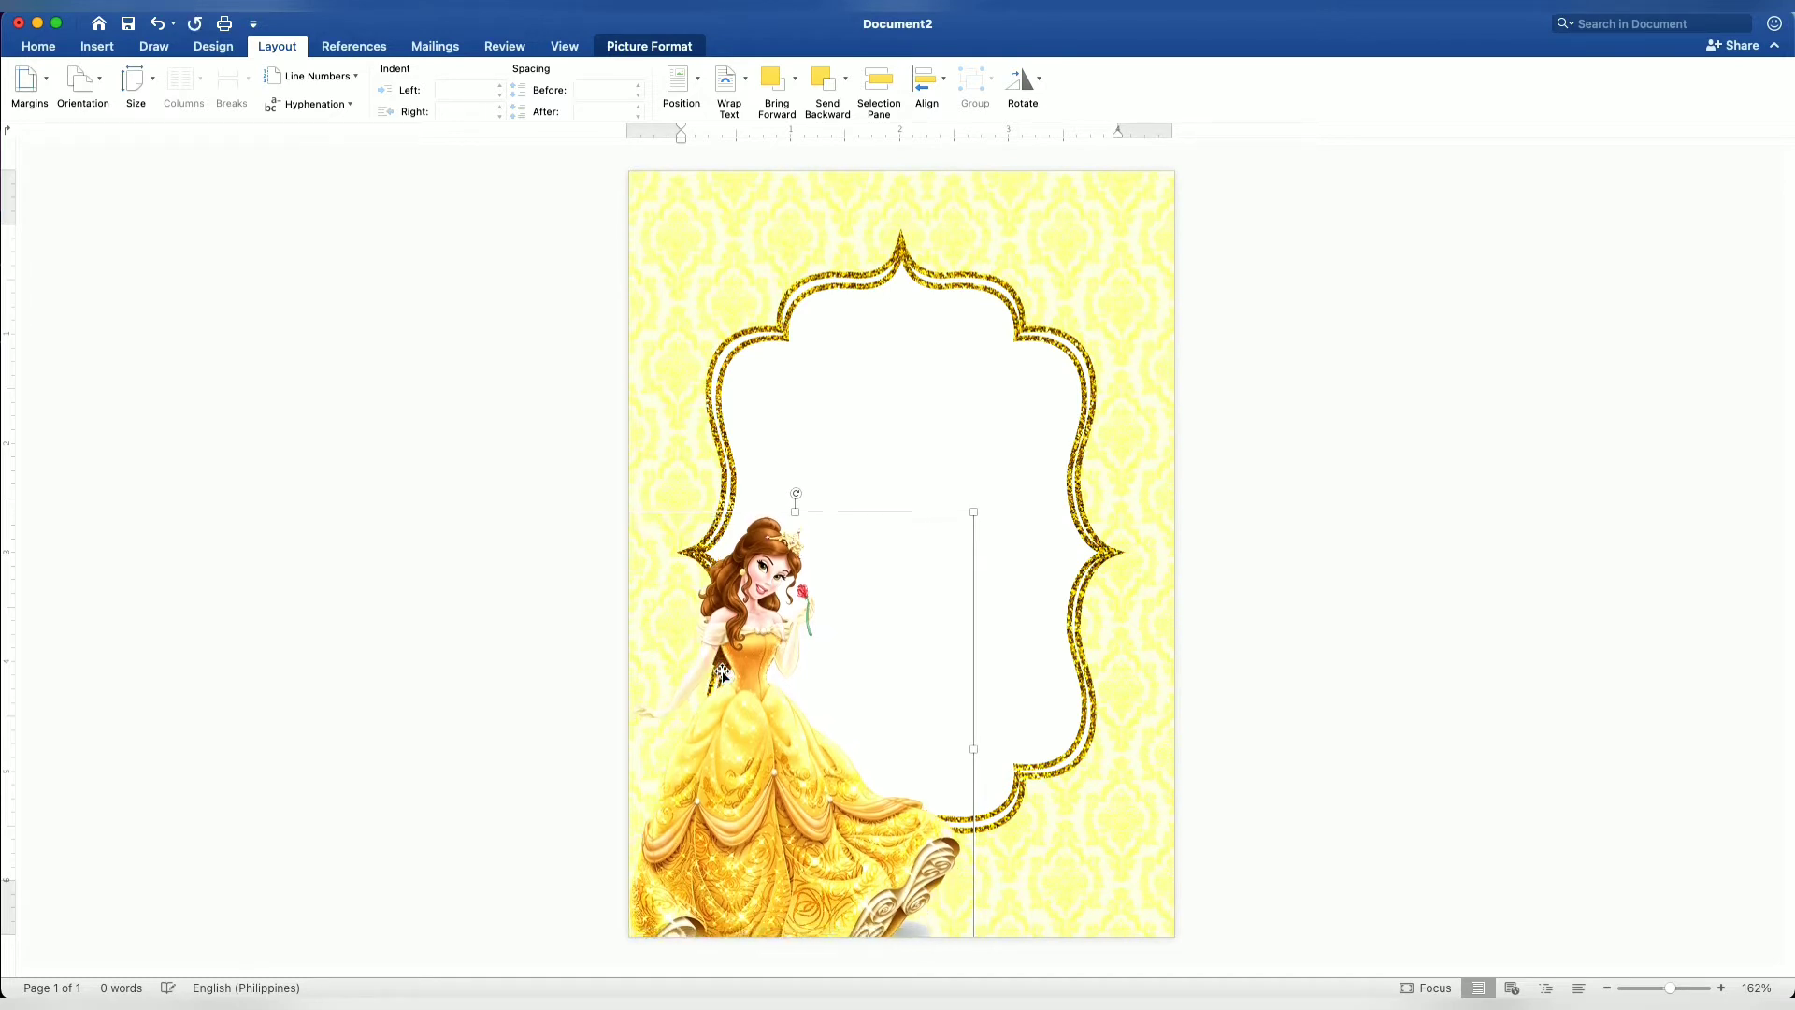
{"action": "key", "text": "Up"}
{"action": "key", "text": "Up"}
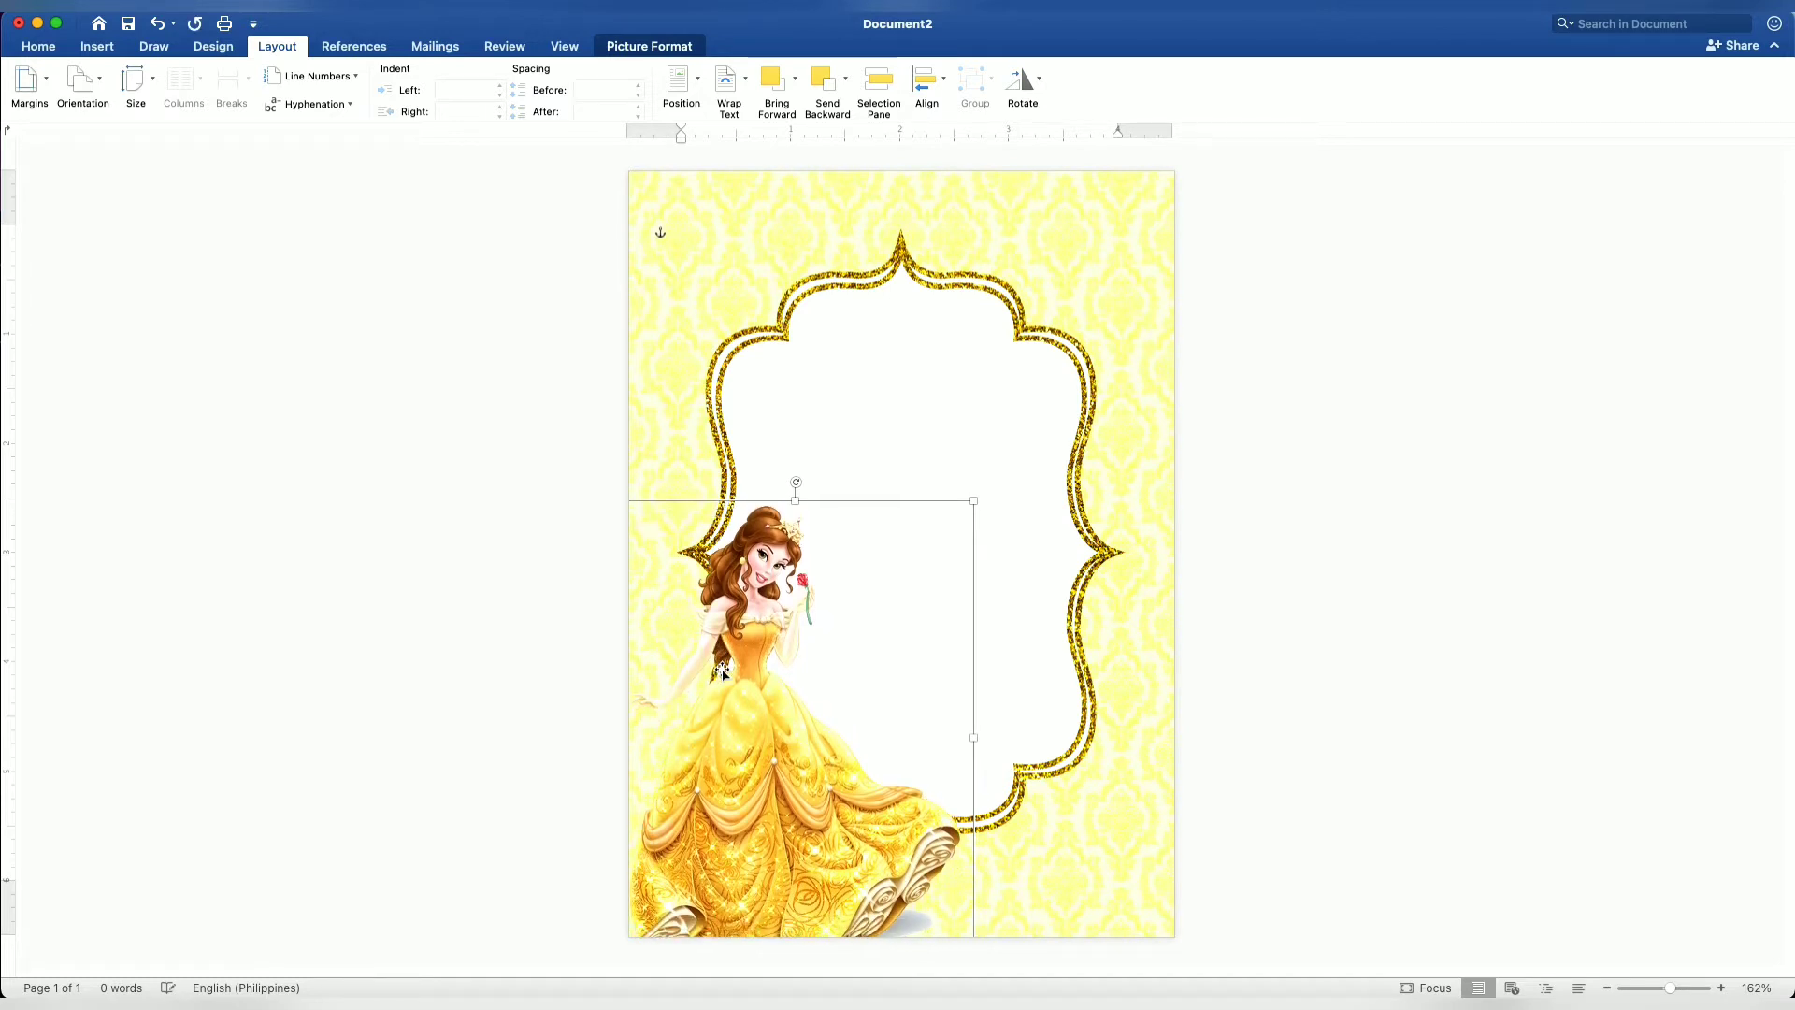
{"action": "left_click", "coordinate": [1465, 571]}
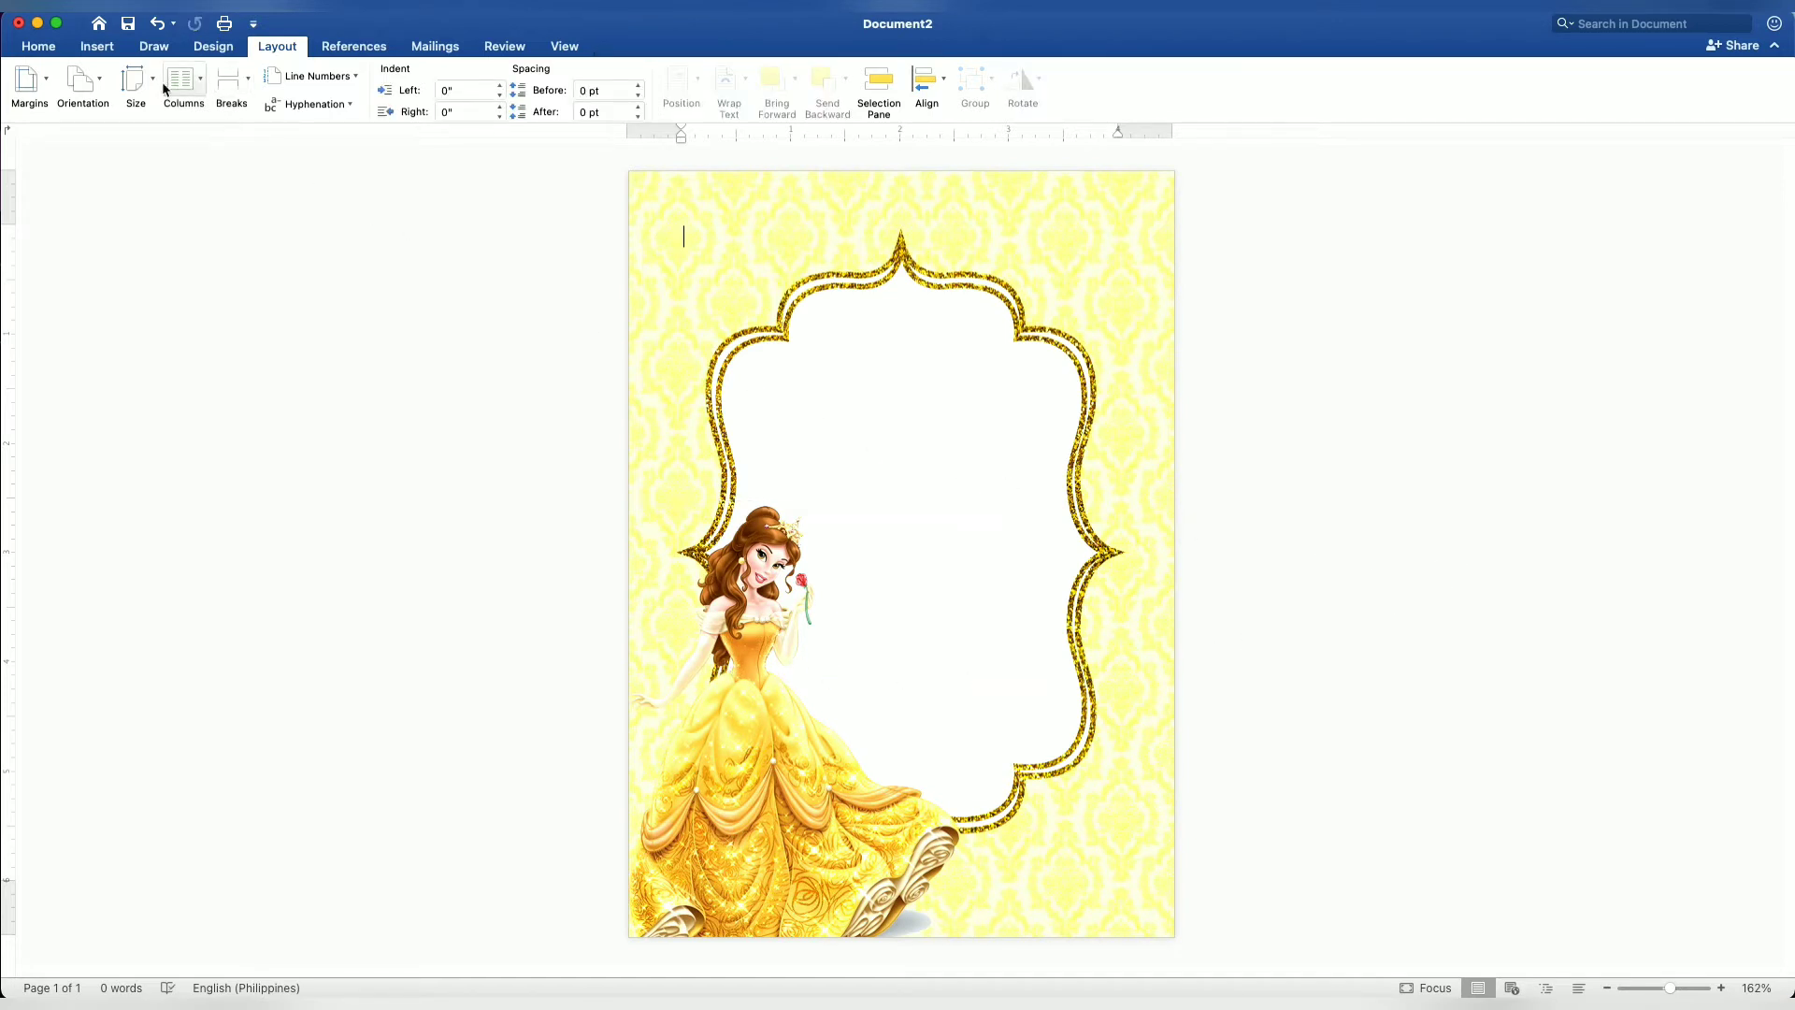
- Insert gold crown 2.png from the belle folder
{"action": "left_click", "coordinate": [98, 47]}
{"action": "left_click", "coordinate": [224, 84]}
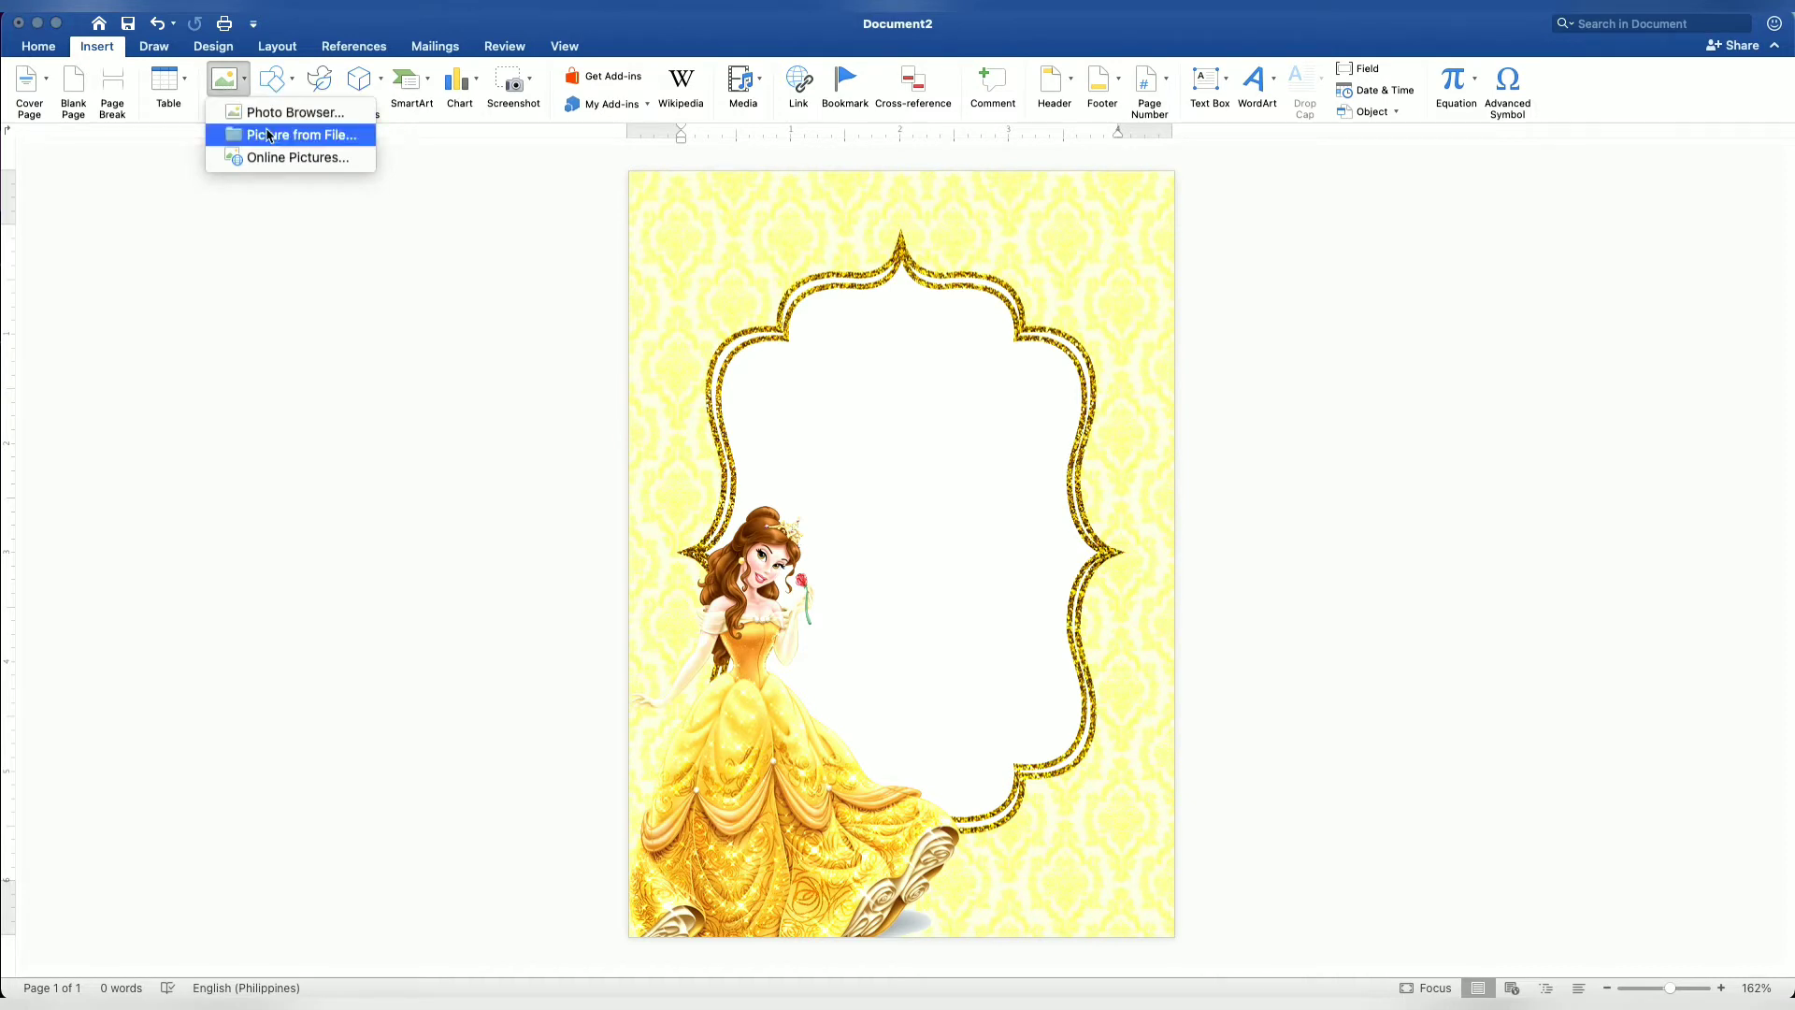
{"action": "left_click", "coordinate": [268, 135]}
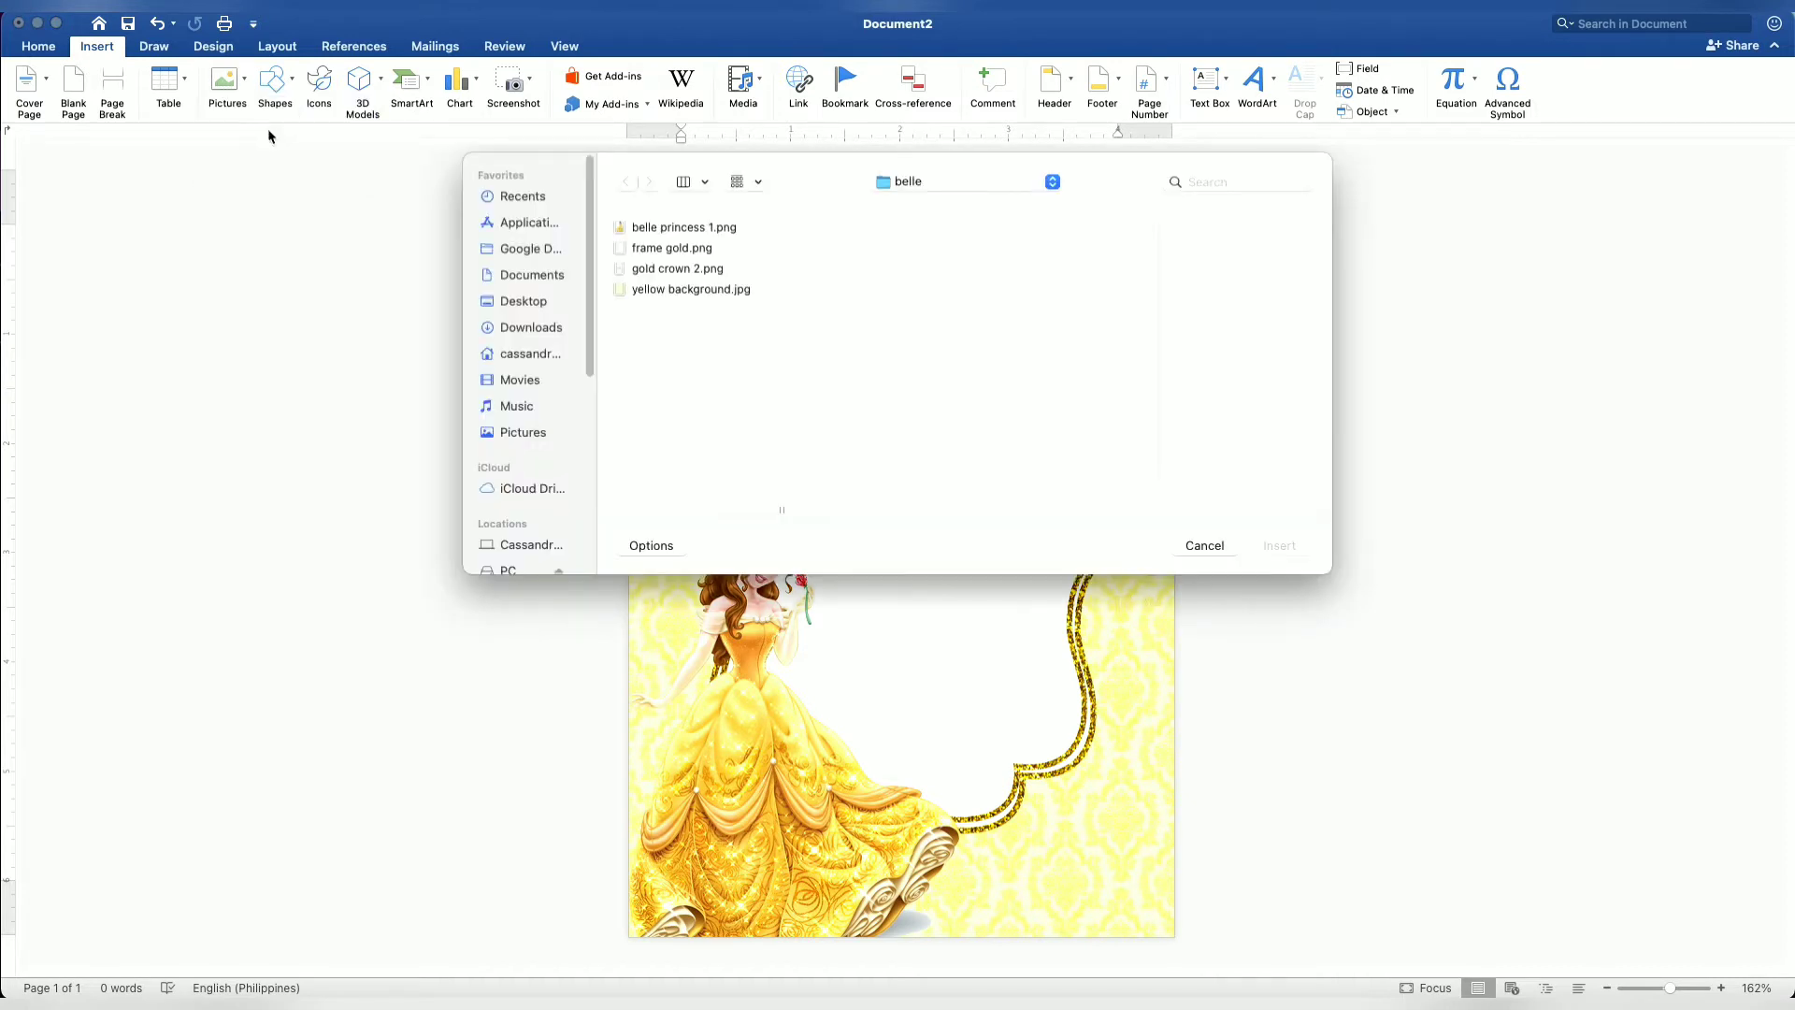
{"action": "left_click", "coordinate": [657, 271]}
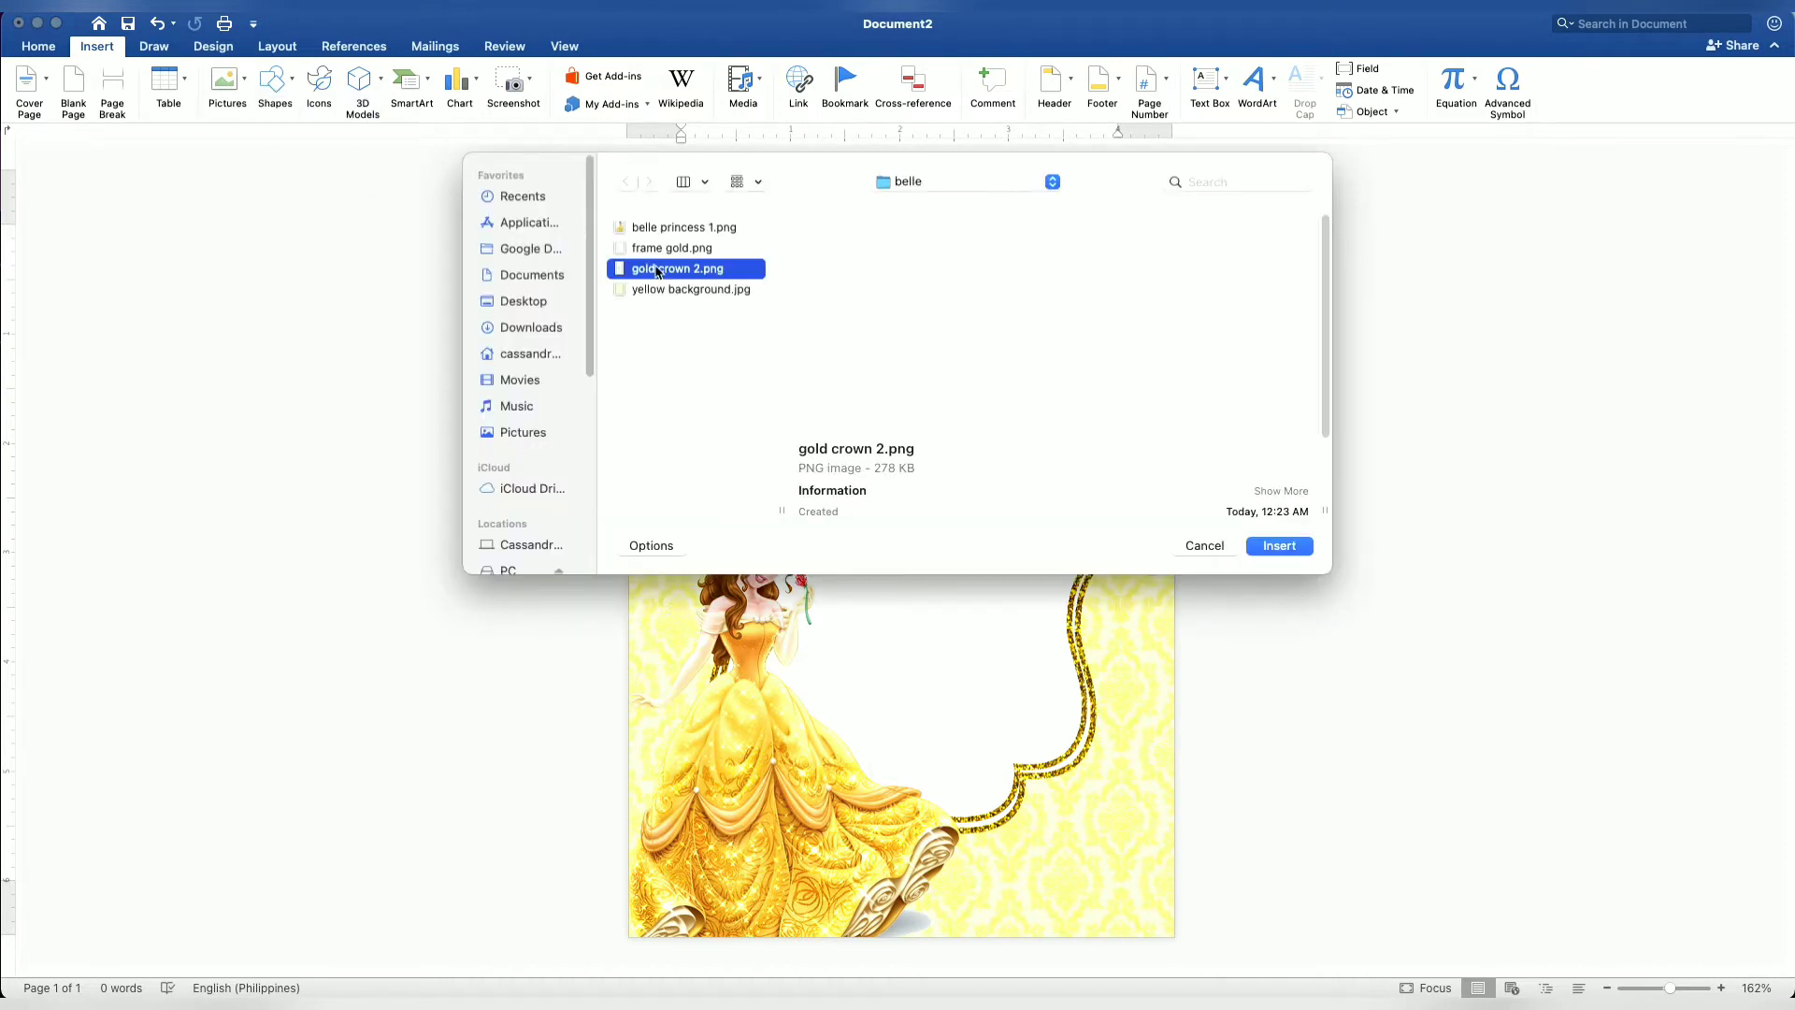
{"action": "left_click", "coordinate": [1279, 546]}
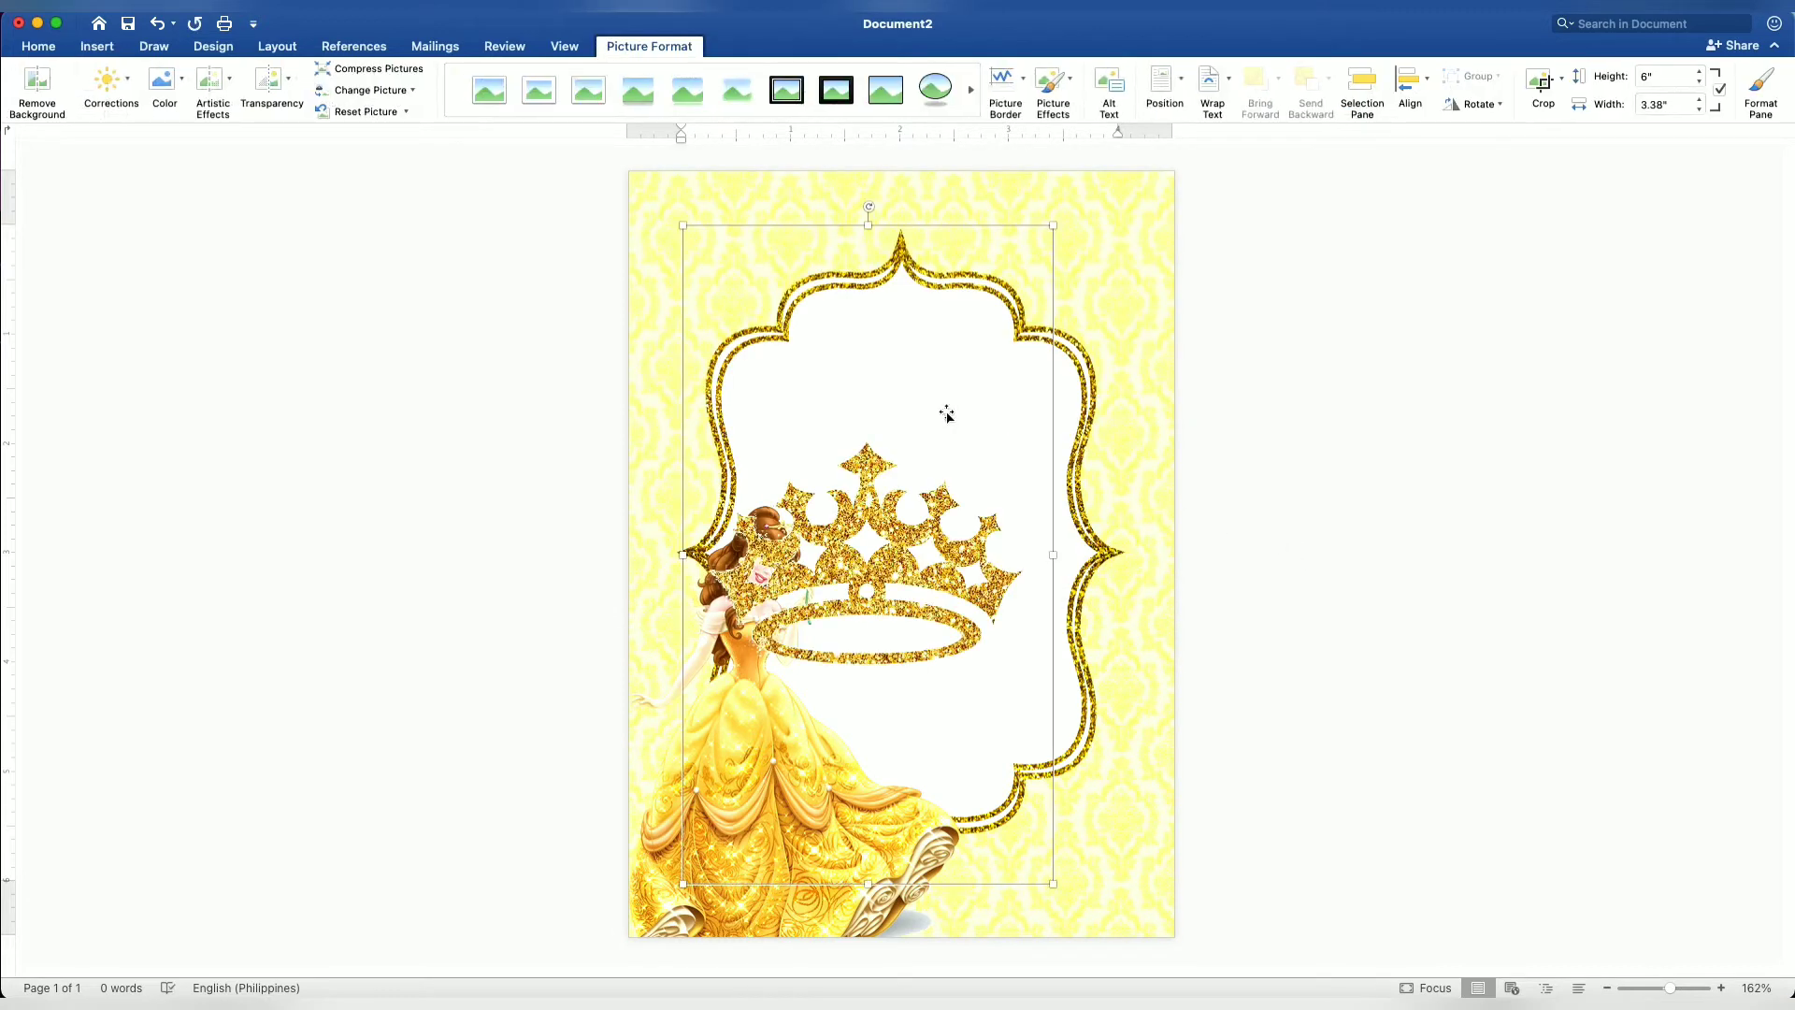
- Set the crown behind text, shrink it, and centre it at the frame's top
{"action": "left_click", "coordinate": [273, 47]}
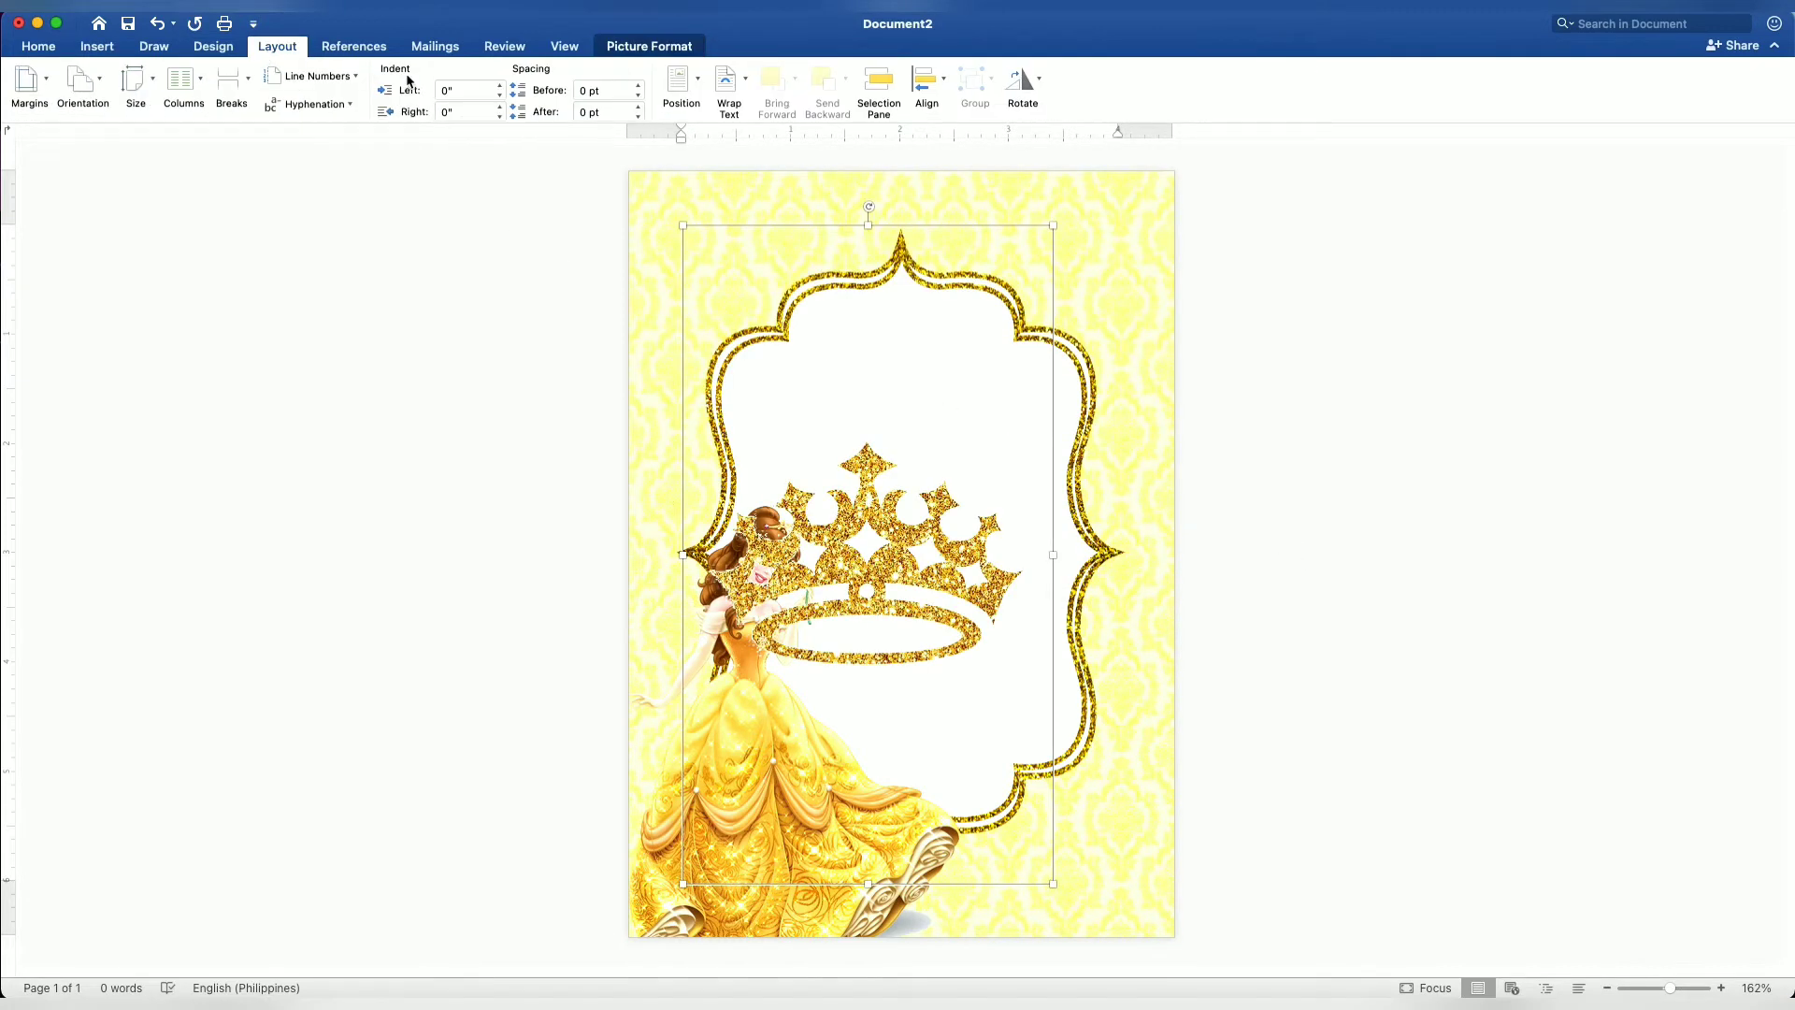
{"action": "left_click", "coordinate": [718, 89]}
{"action": "left_click", "coordinate": [771, 250]}
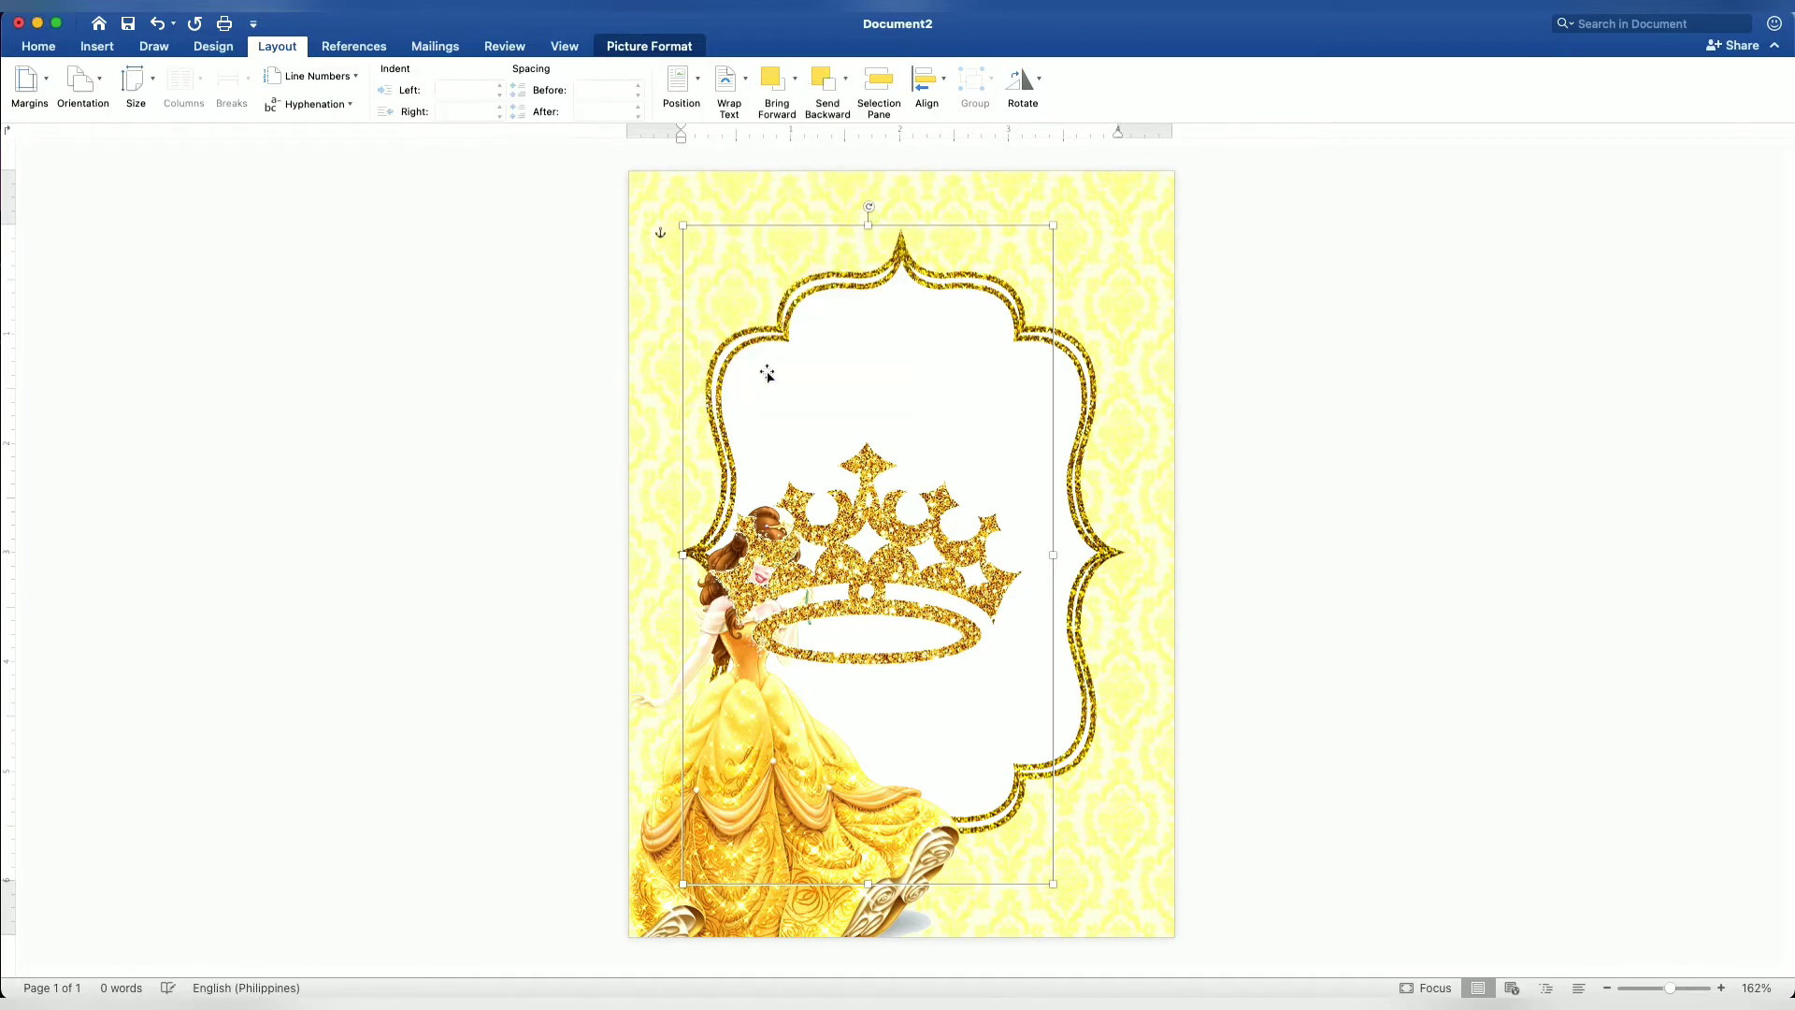
{"action": "mouse_move", "coordinate": [680, 885]}
{"action": "left_mouse_down"}
{"action": "mouse_move", "coordinate": [846, 562]}
{"action": "mouse_move", "coordinate": [934, 437]}
{"action": "left_mouse_up"}
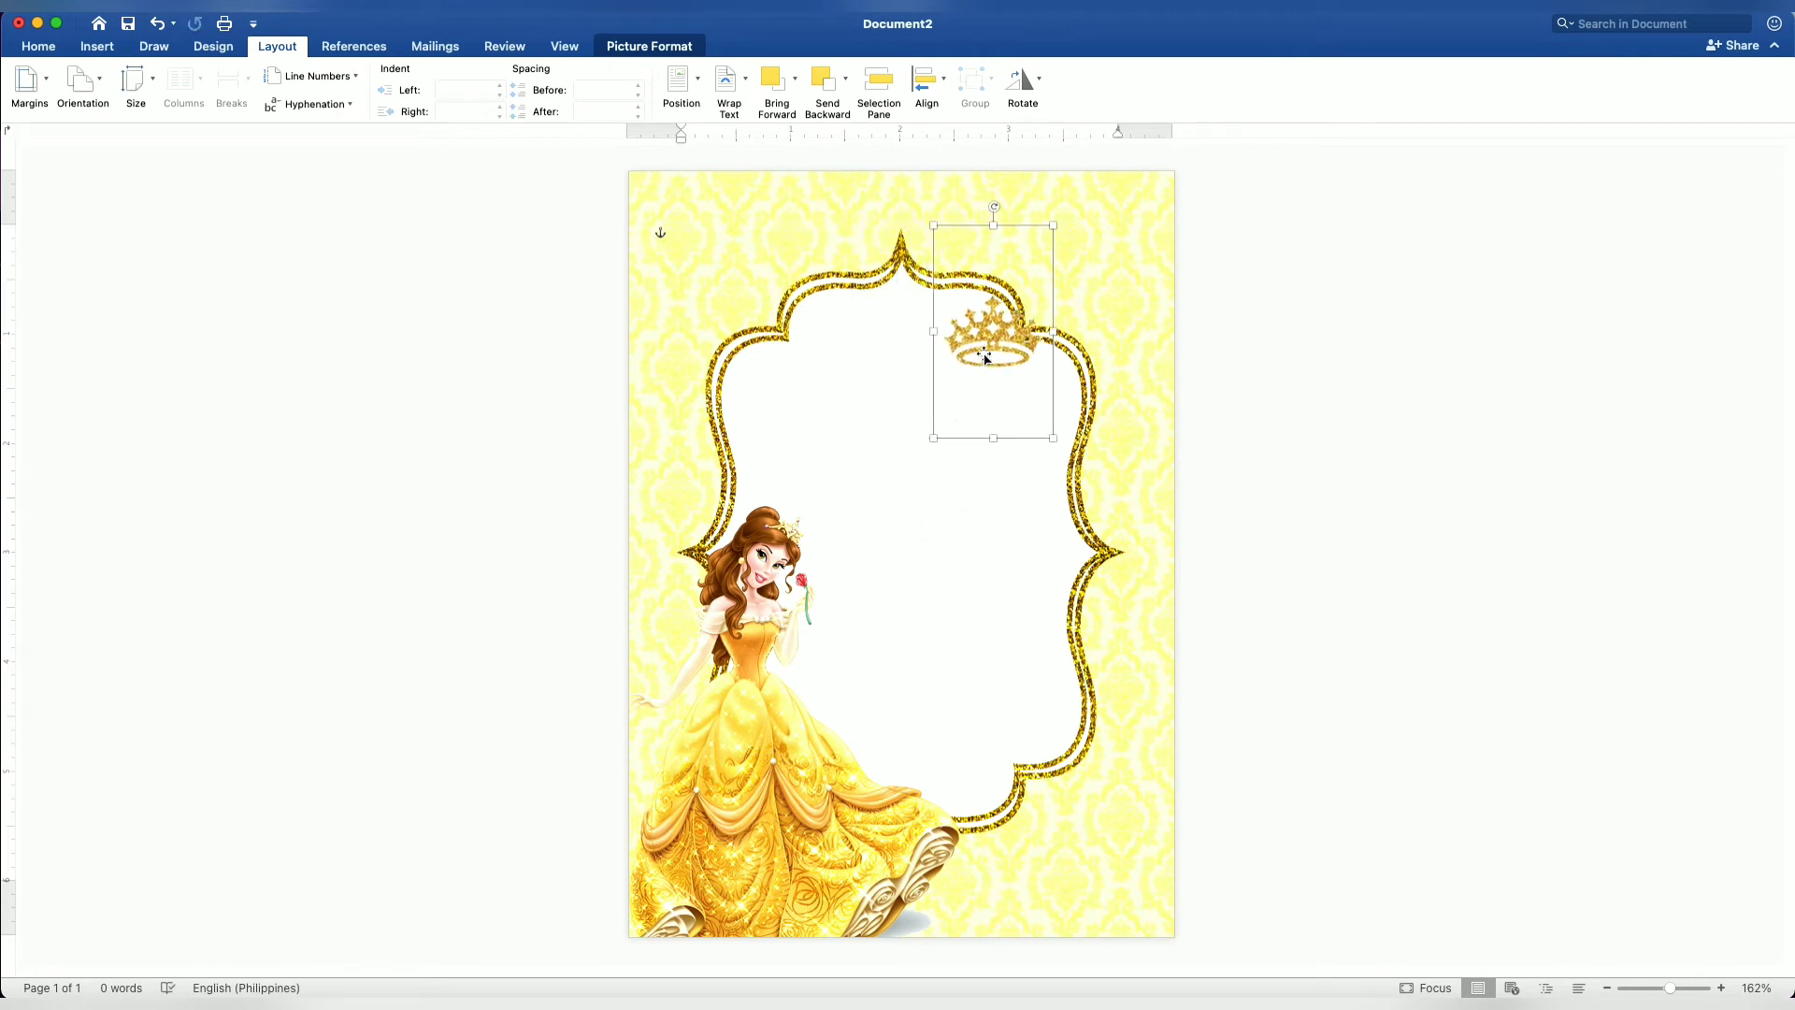
{"action": "left_click_drag", "start_coordinate": [977, 358], "coordinate": [893, 356]}
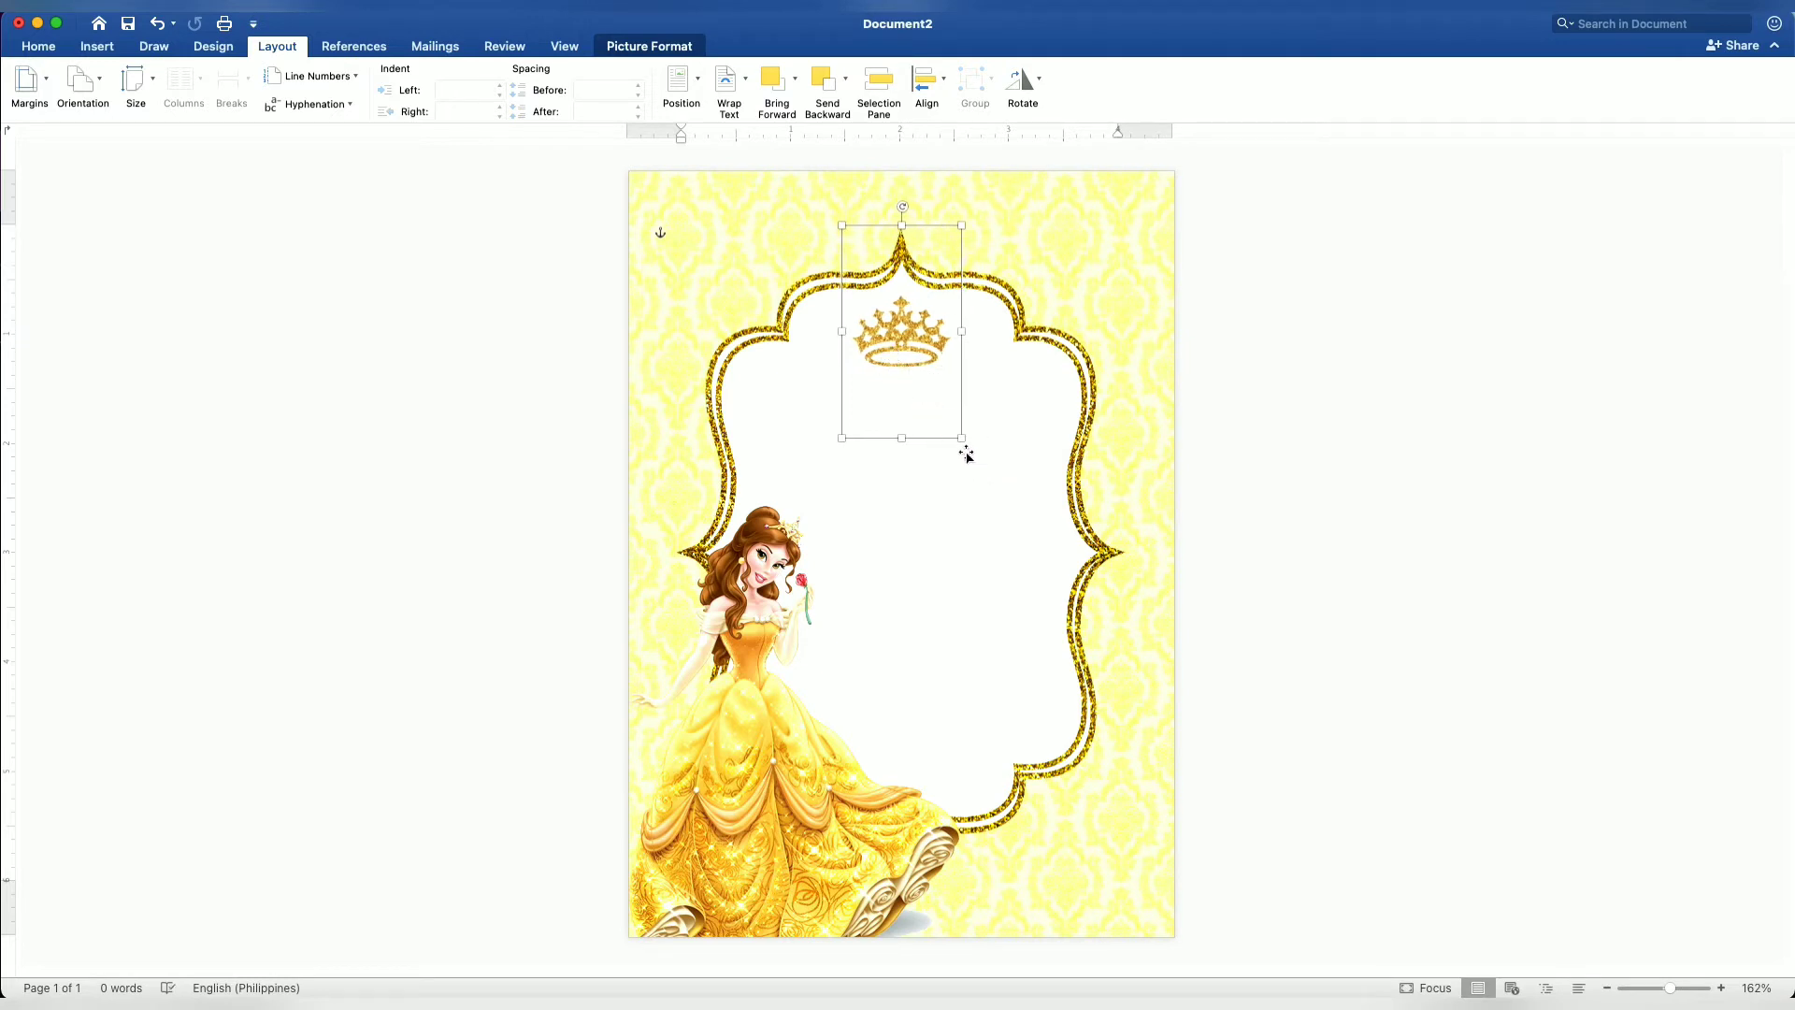
{"action": "left_click_drag", "start_coordinate": [961, 437], "coordinate": [918, 383]}
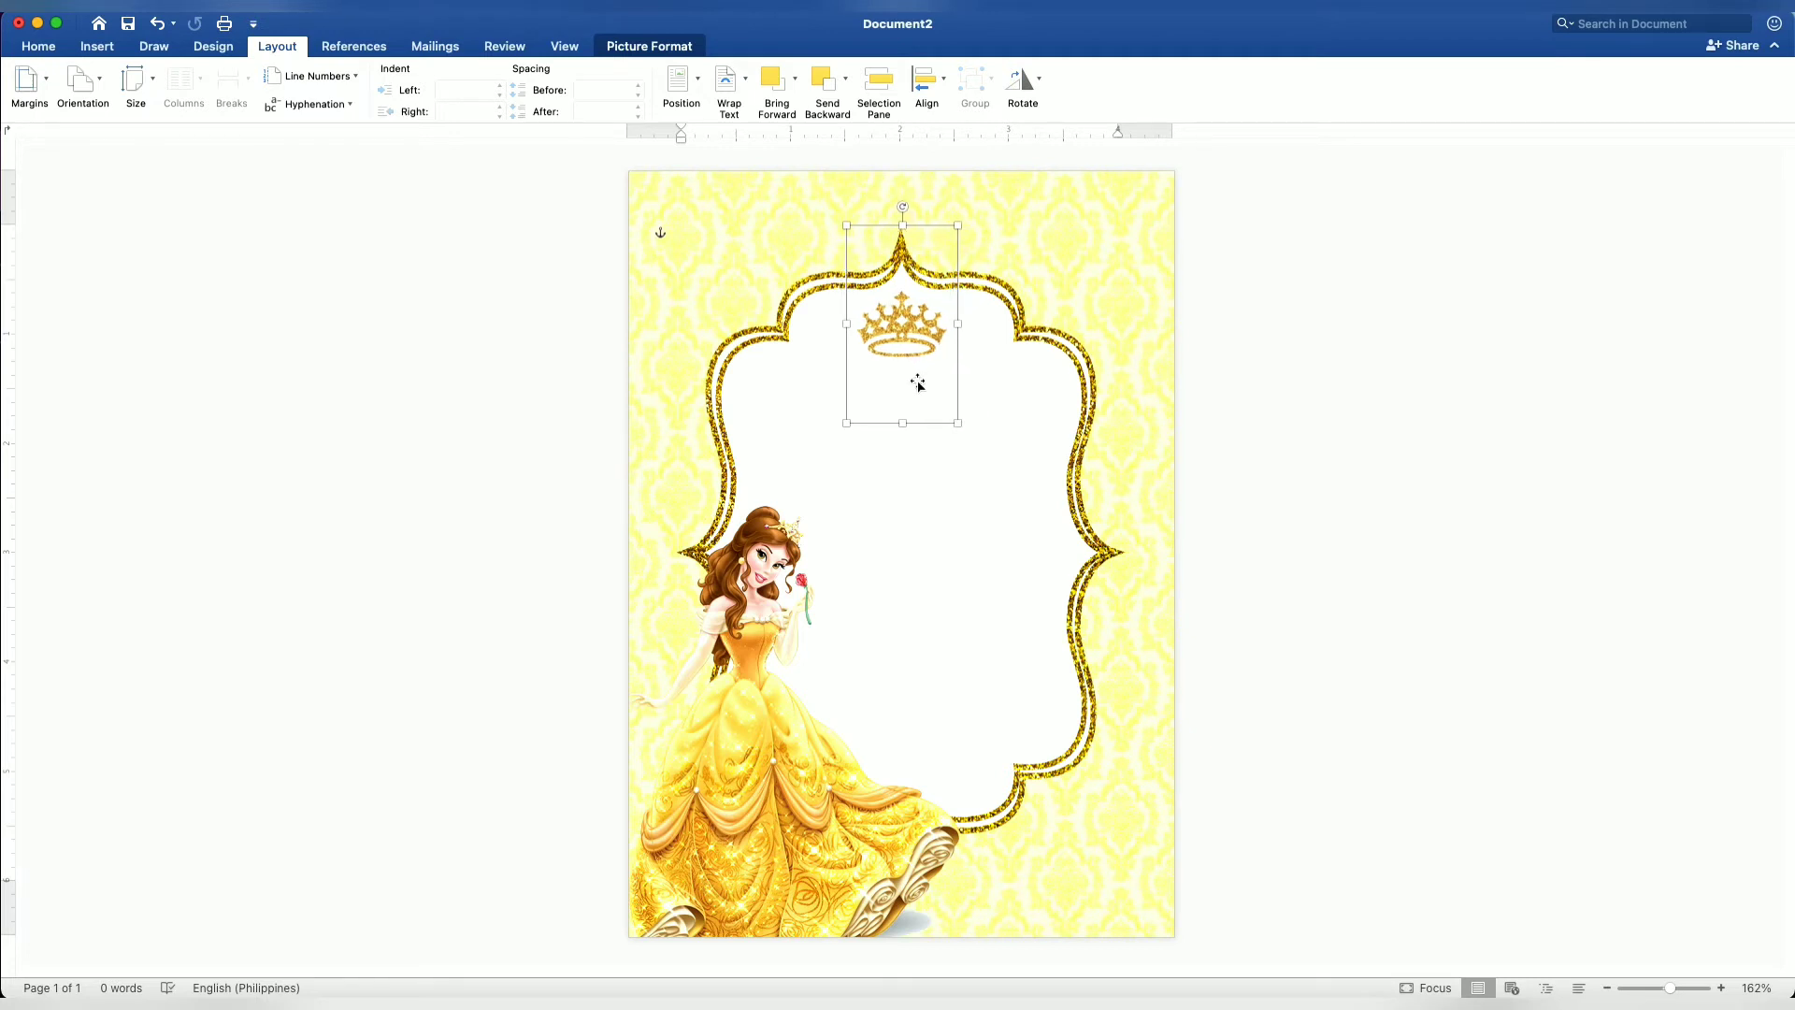
{"action": "key", "text": "Down"}
- Draw a rectangle shape just below the crown
{"action": "left_click", "coordinate": [1430, 423]}
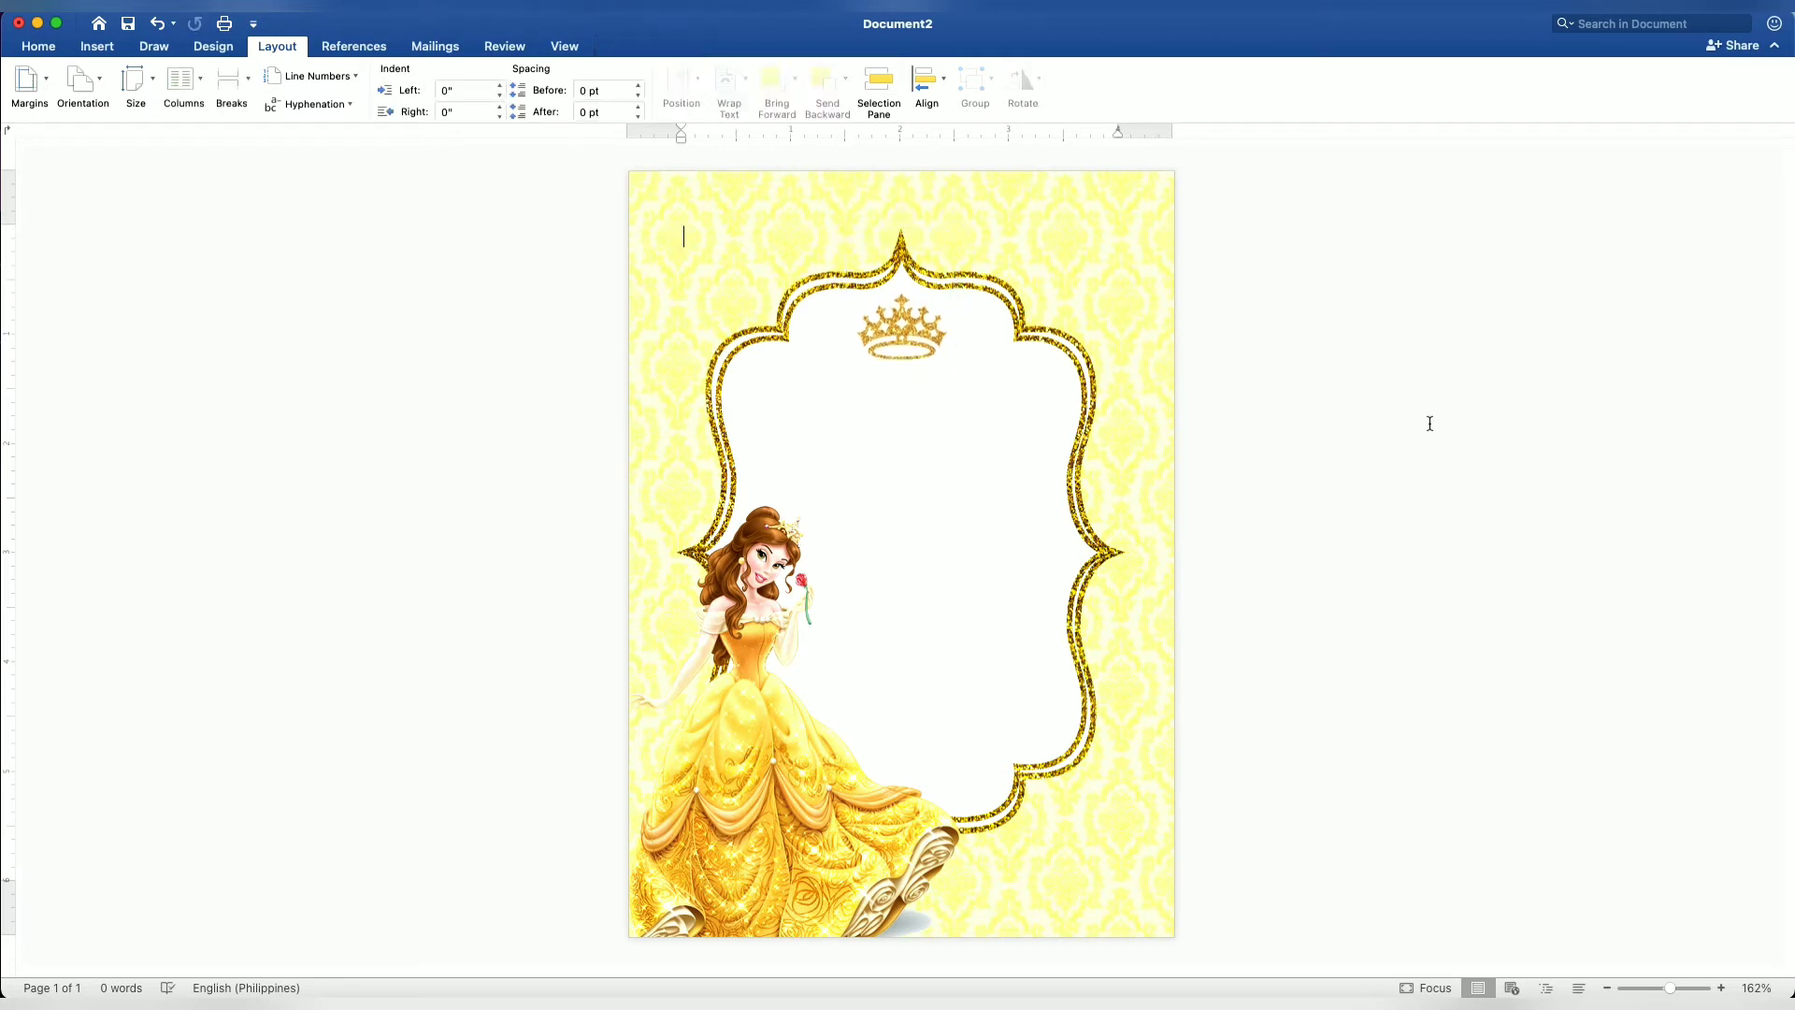
{"action": "left_click", "coordinate": [103, 48]}
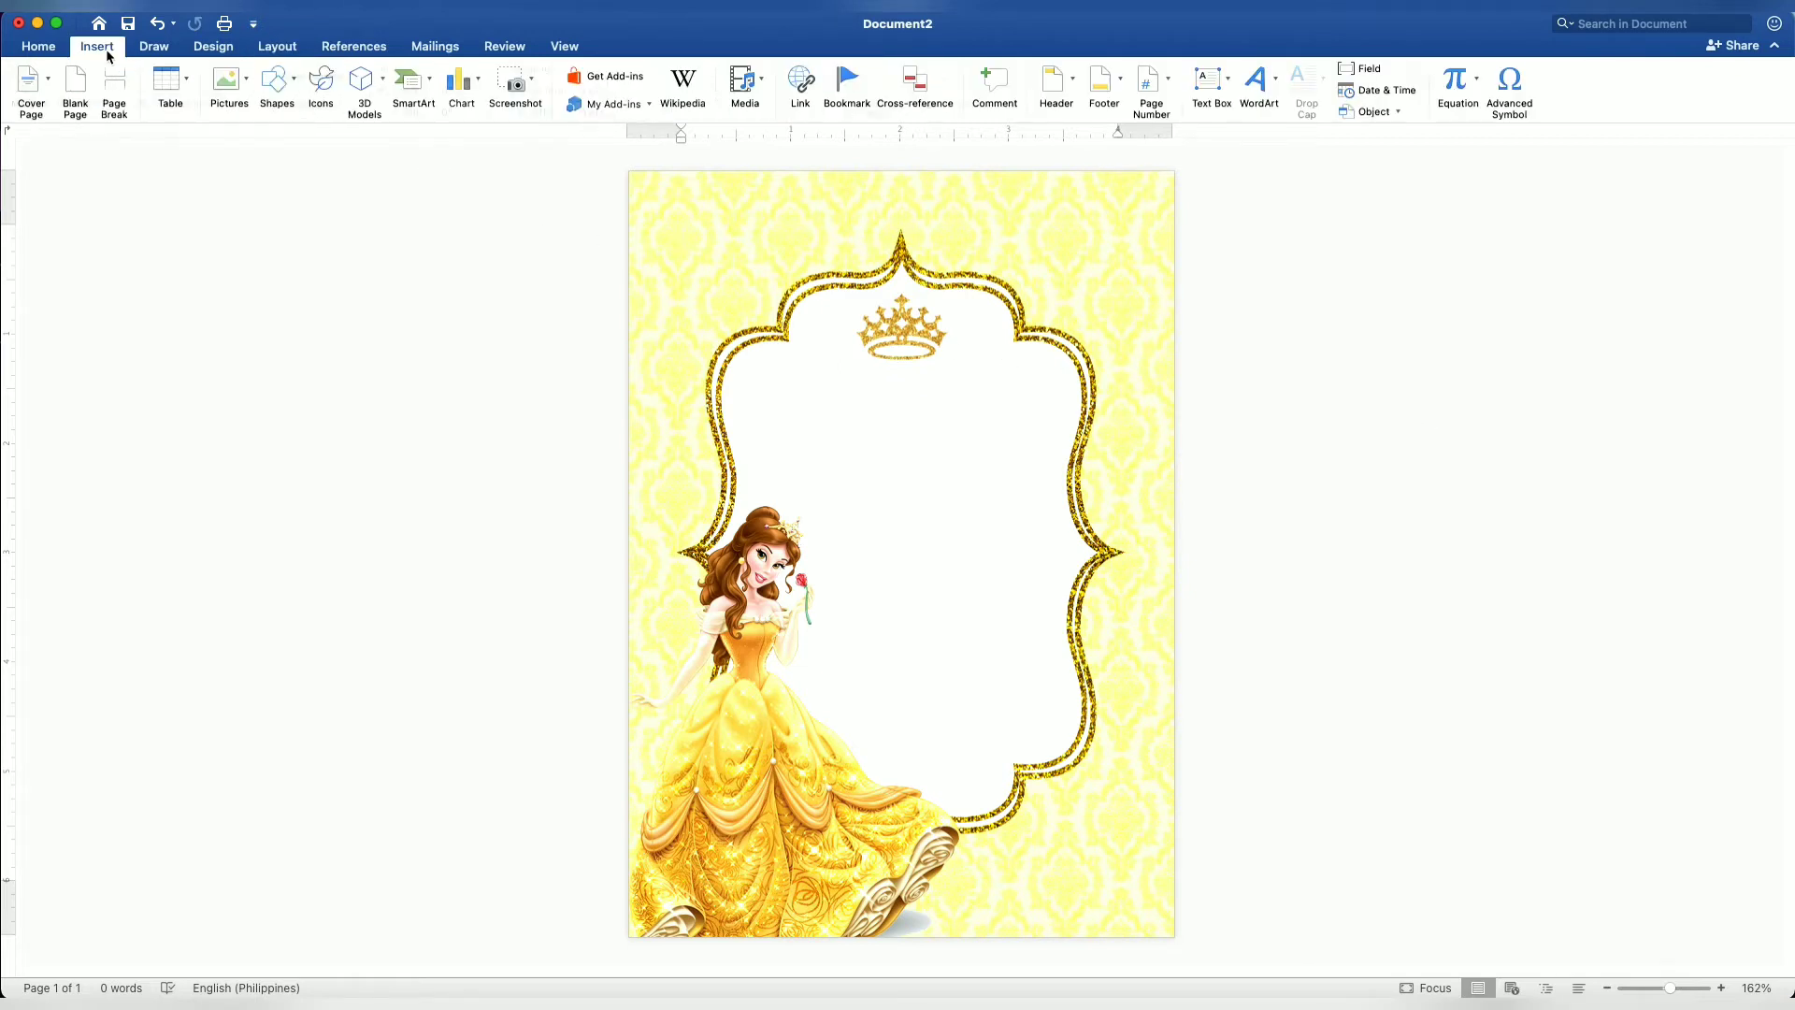
{"action": "left_click", "coordinate": [286, 93]}
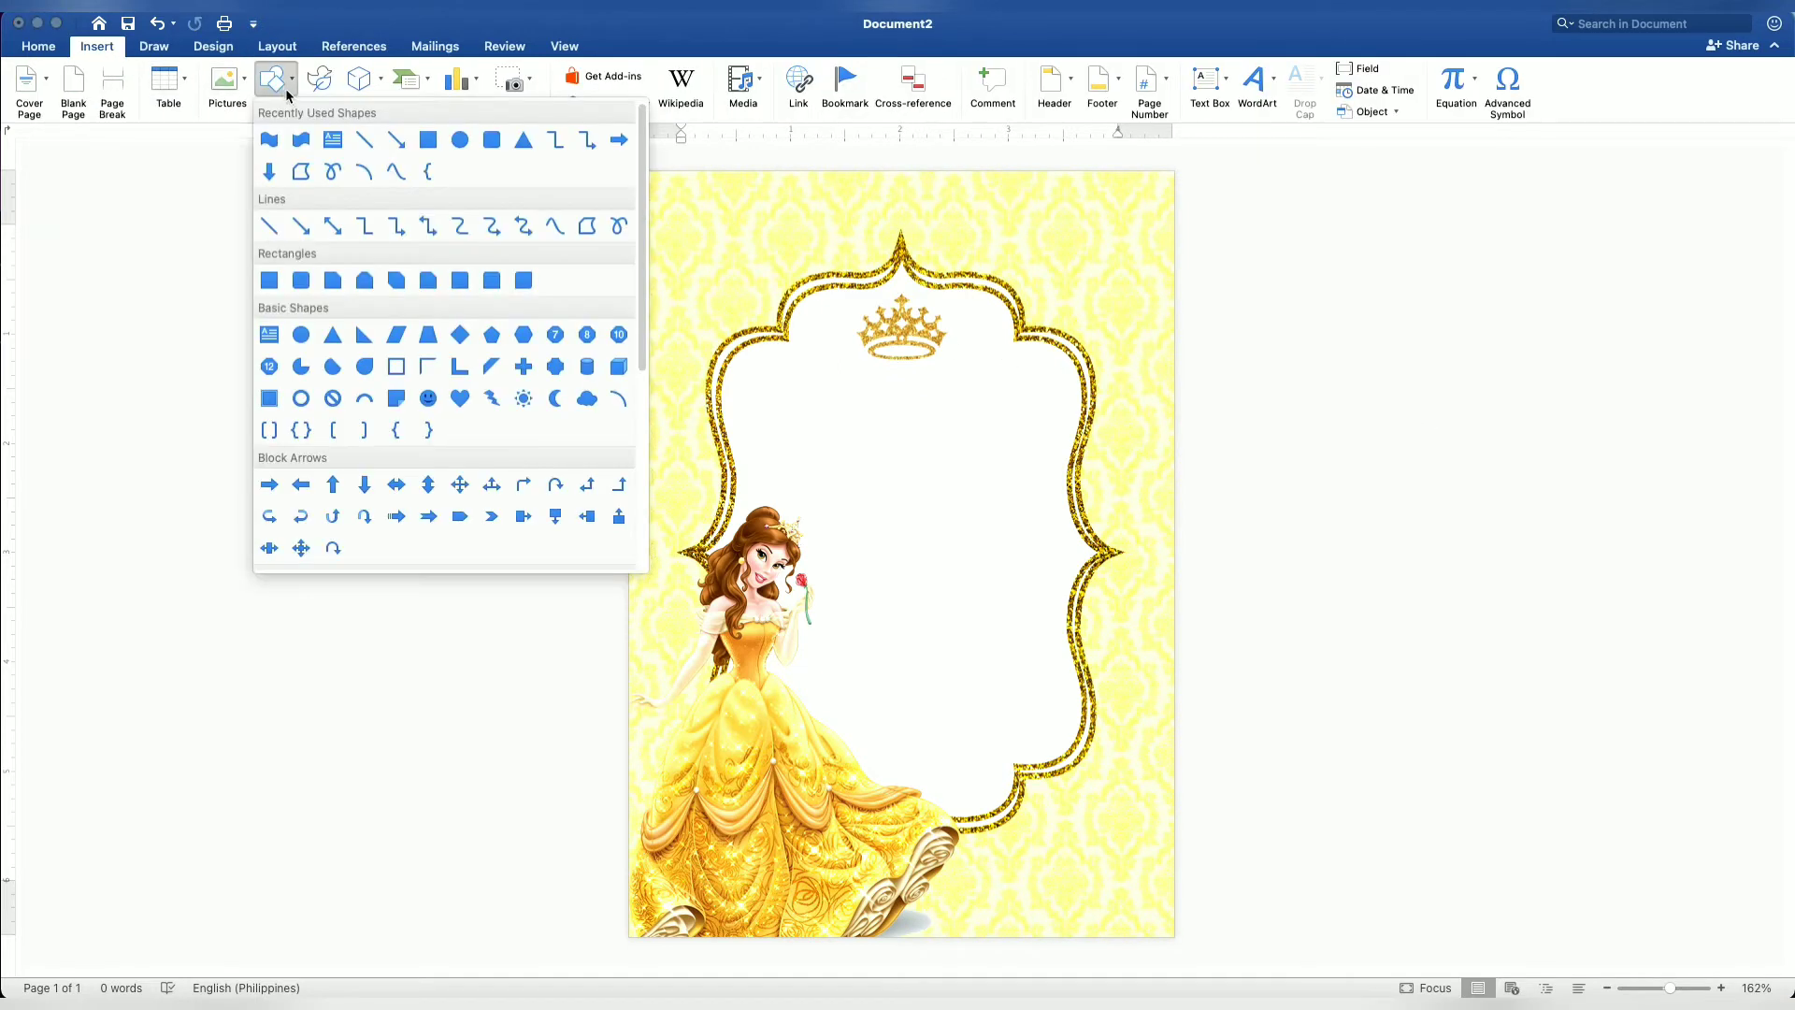
{"action": "left_click", "coordinate": [429, 140]}
{"action": "left_click_drag", "start_coordinate": [821, 370], "coordinate": [1008, 462]}
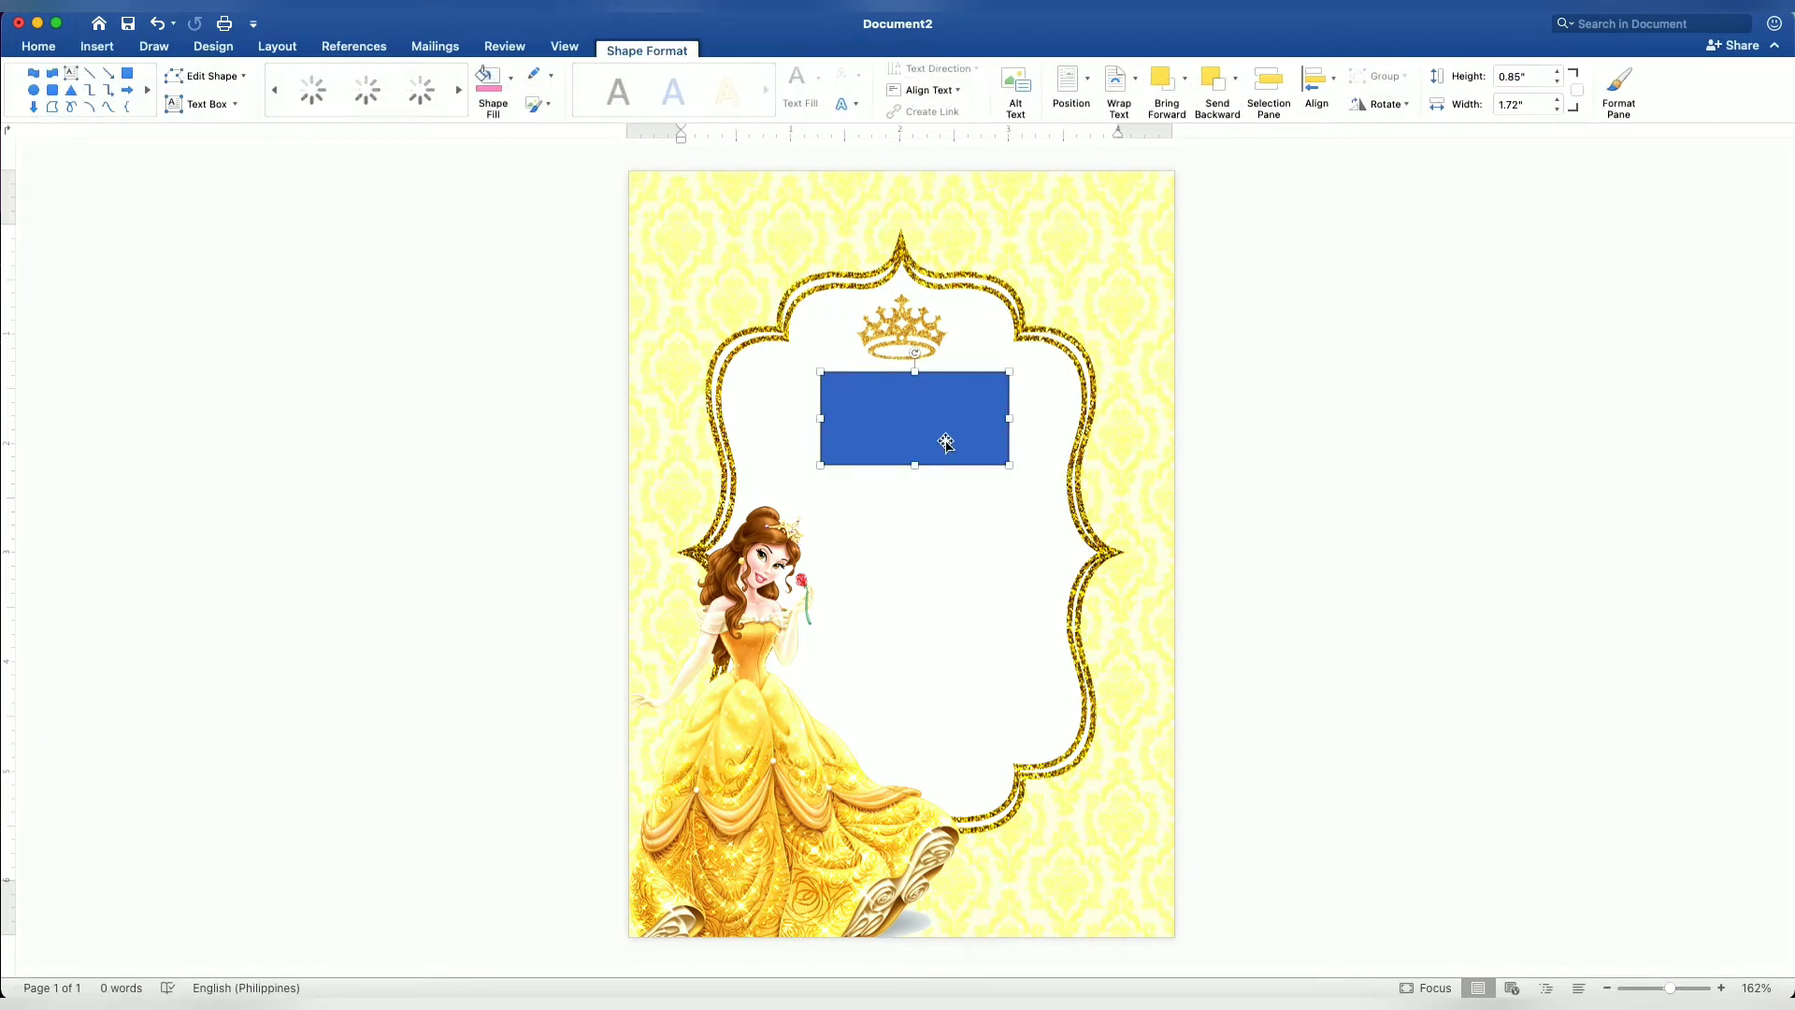
- Add the text "Join us for a" and "Royal Celebration" on two lines inside the rectangle
{"action": "right_click", "coordinate": [920, 427]}
{"action": "left_click", "coordinate": [960, 517]}
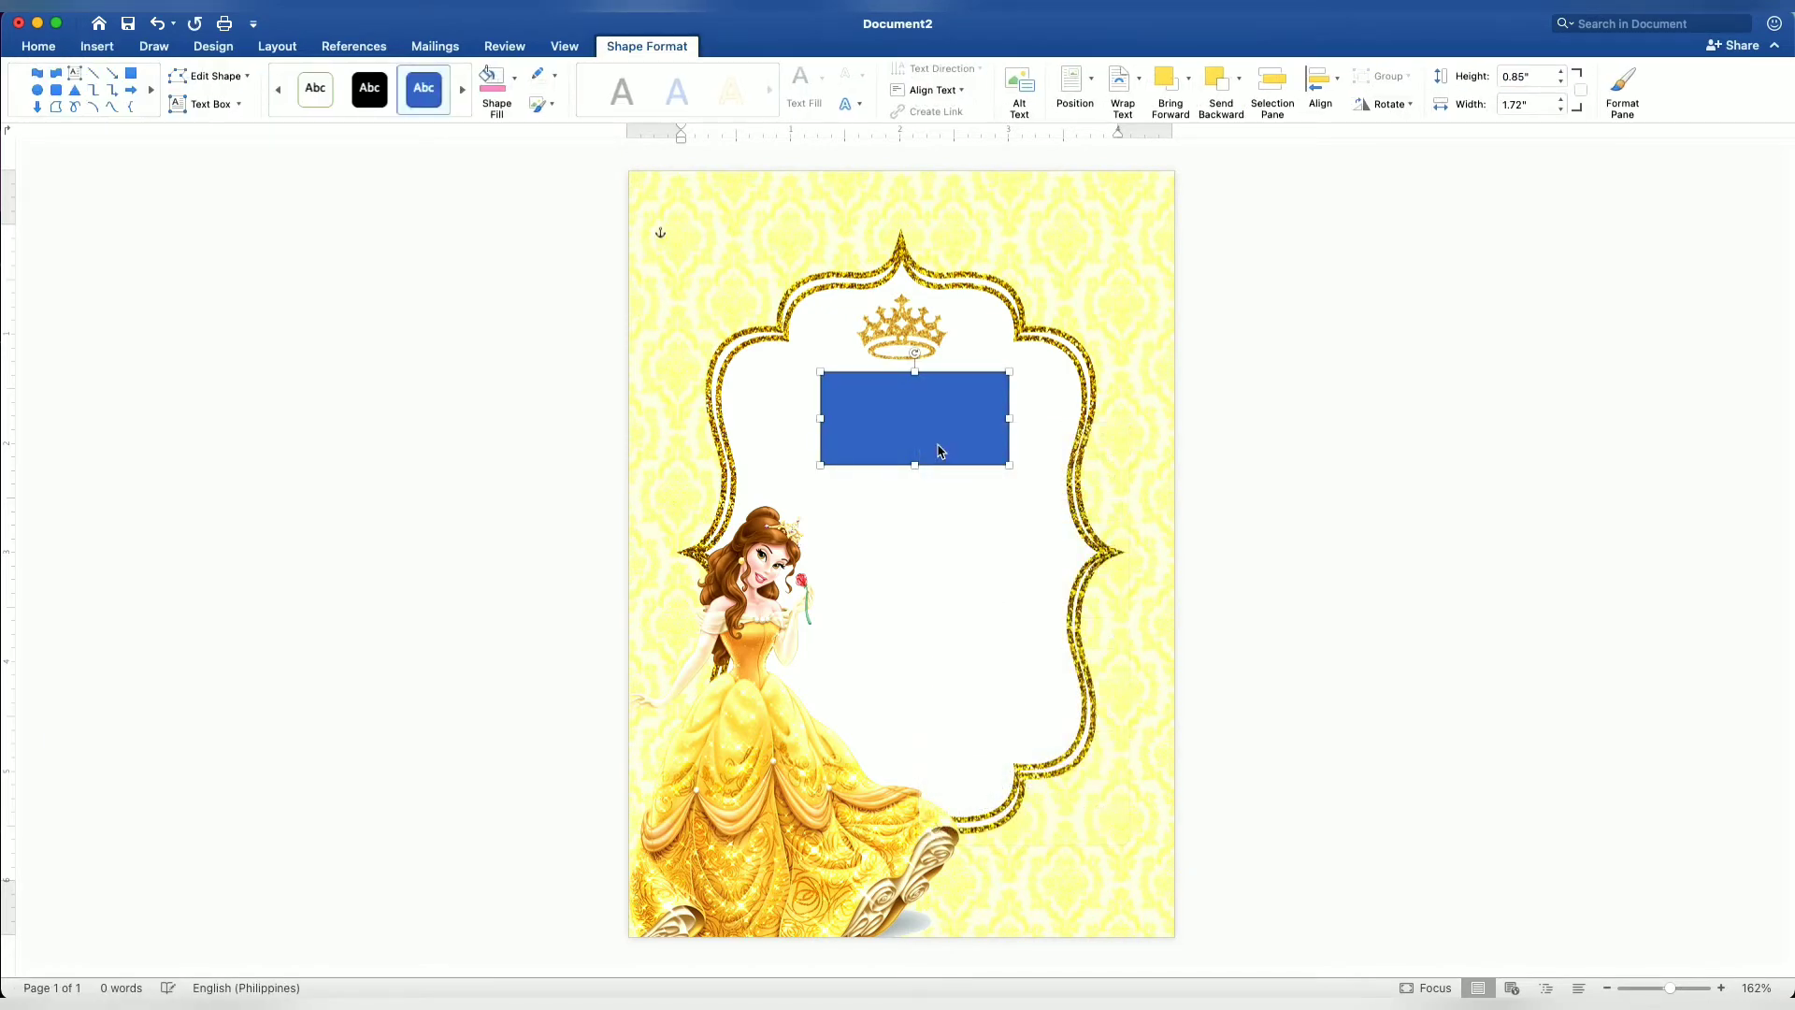
{"action": "scroll", "coordinate": [933, 426], "scroll_direction": "up", "scroll_amount": 5}
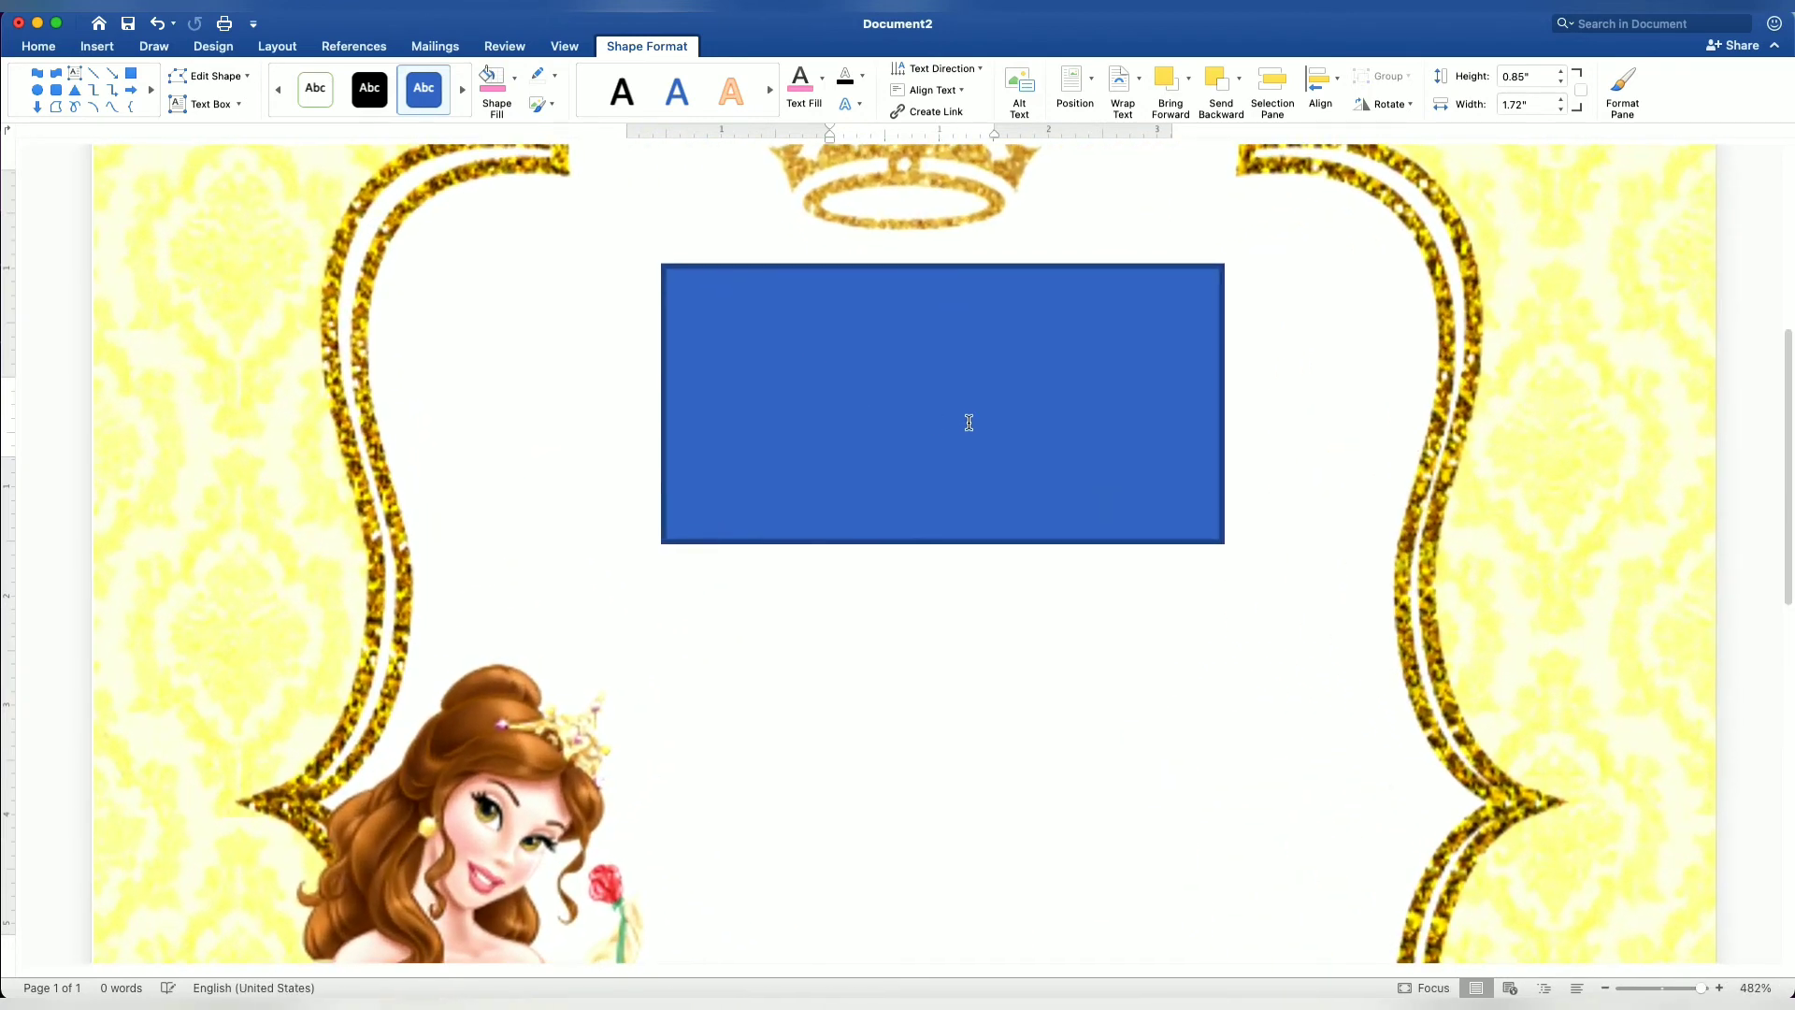
{"action": "left_click", "coordinate": [968, 414]}
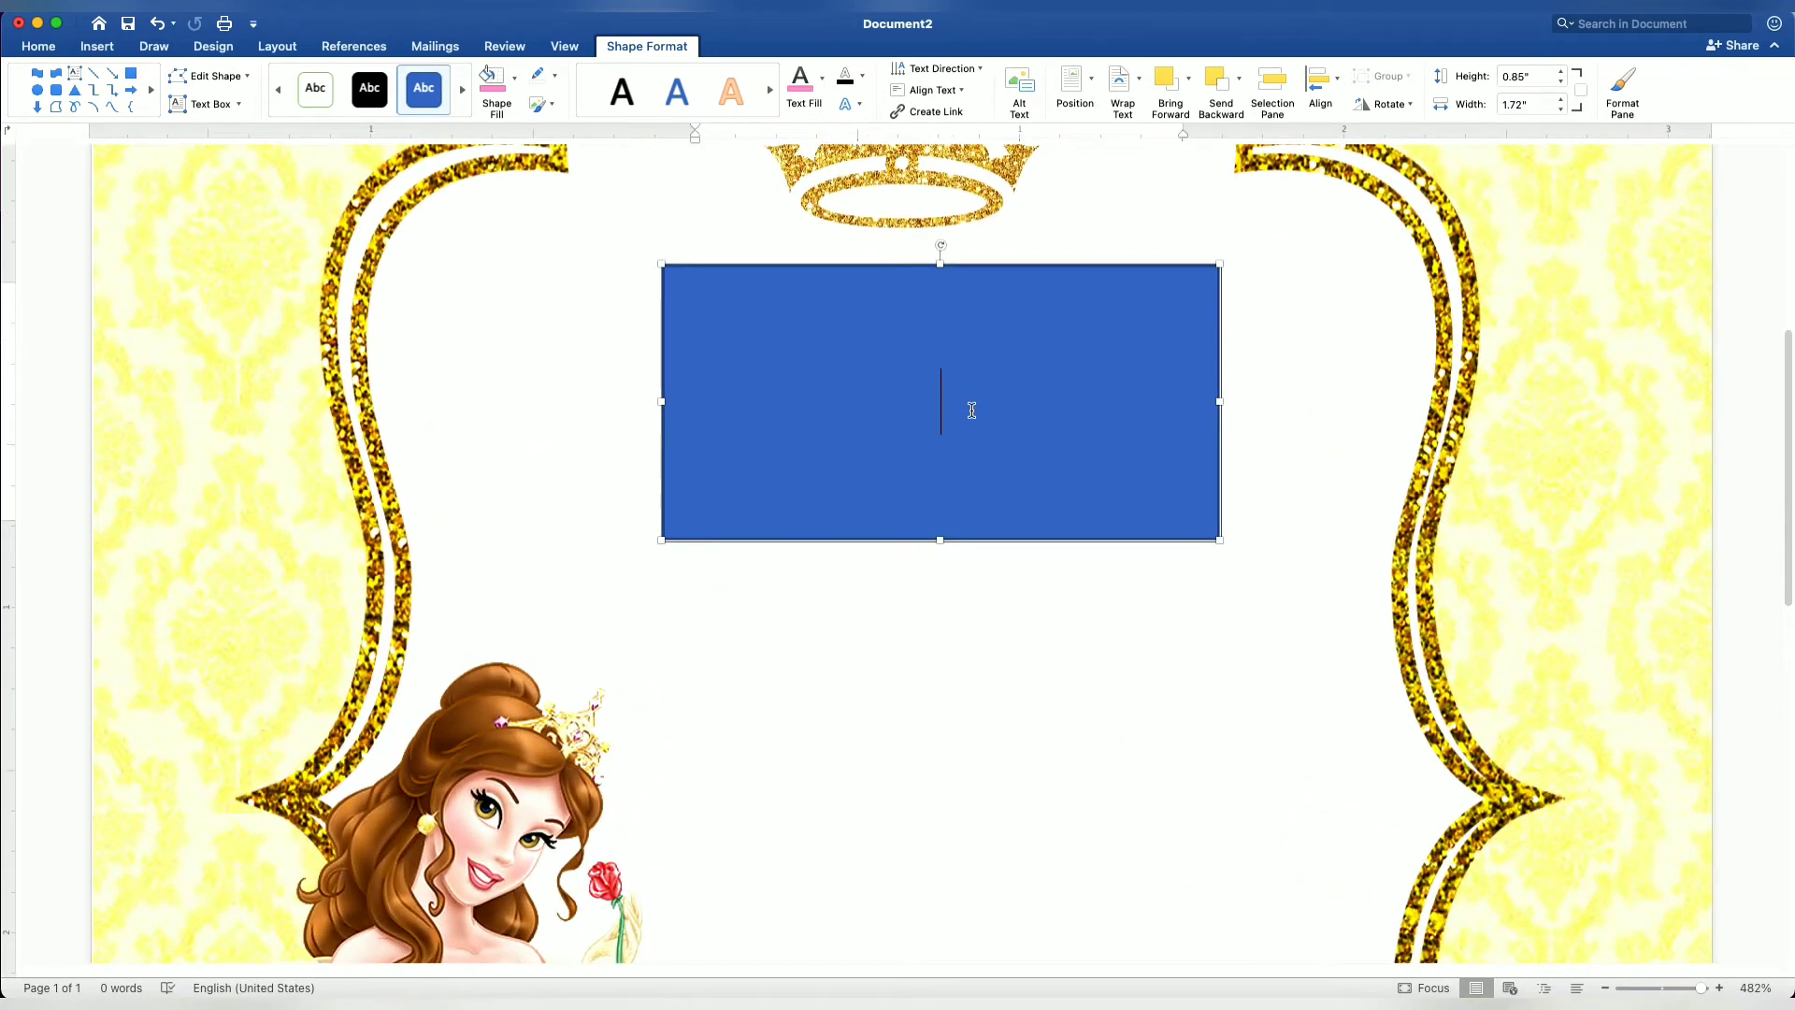
{"action": "type", "text": "J"}
{"action": "type", "text": "oin us "}
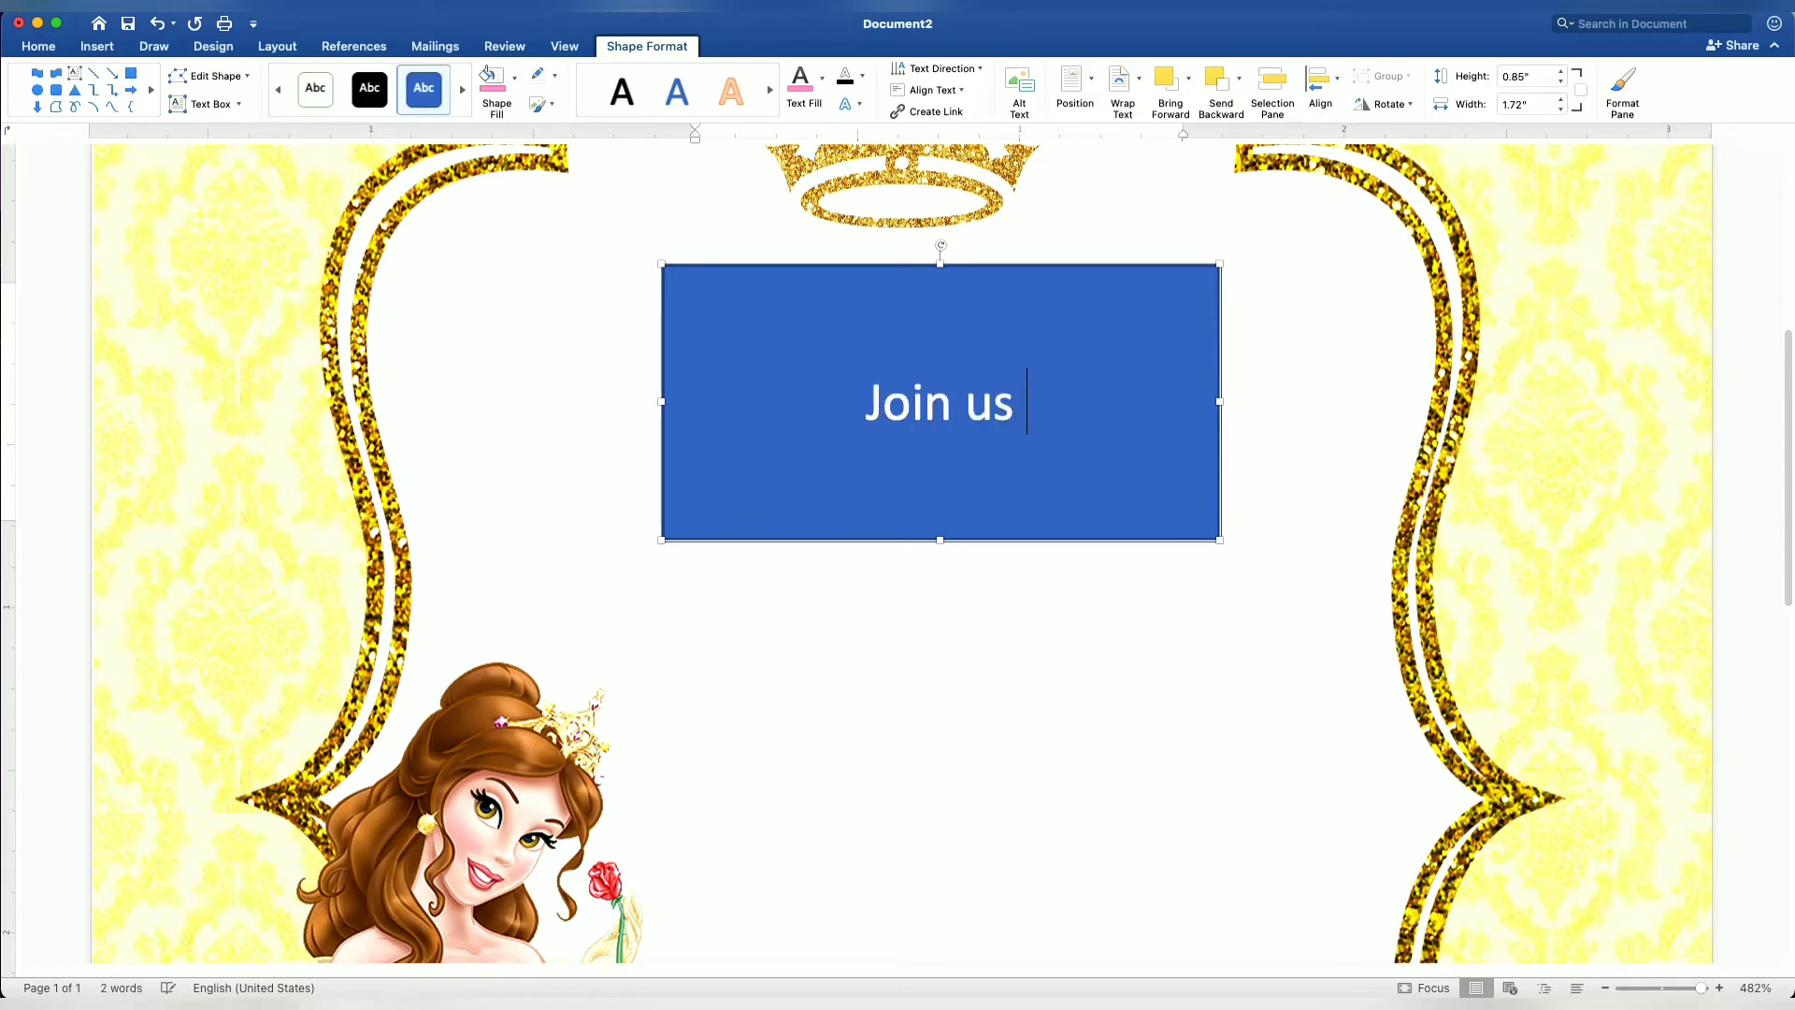
{"action": "type", "text": "for a"}
{"action": "key", "text": "Return"}
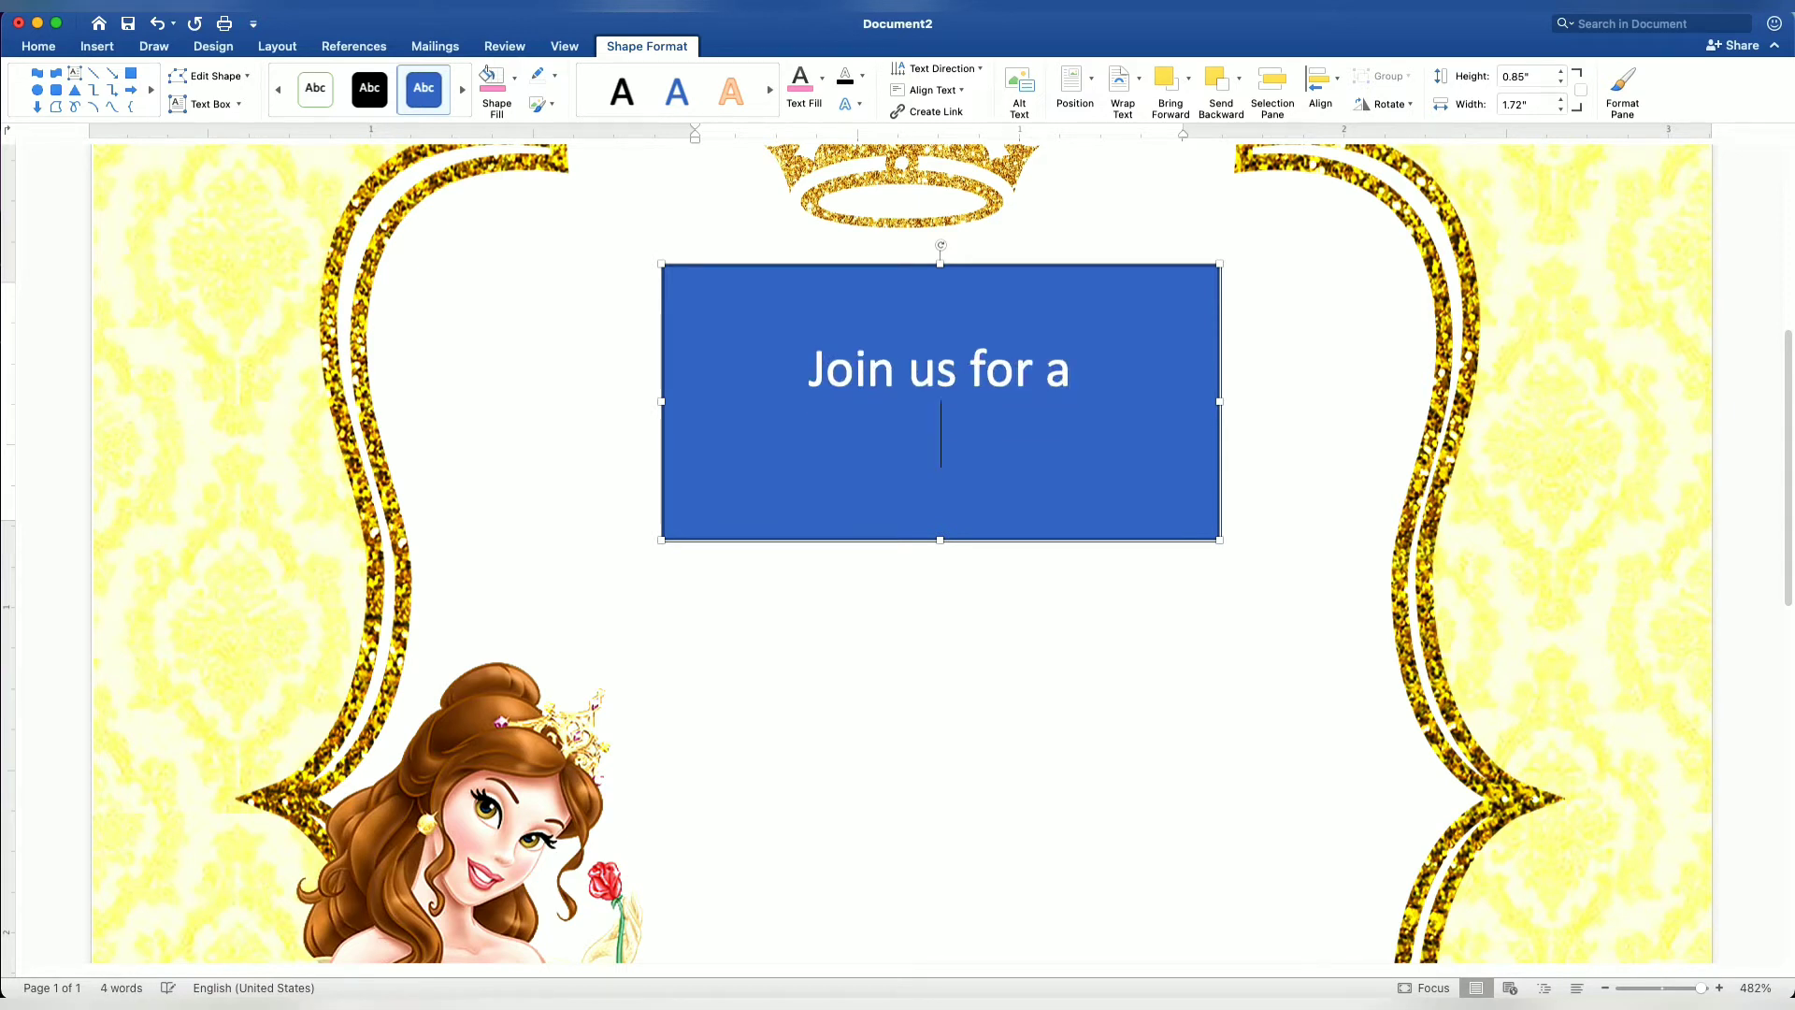
{"action": "type", "text": "Royal Ce"}
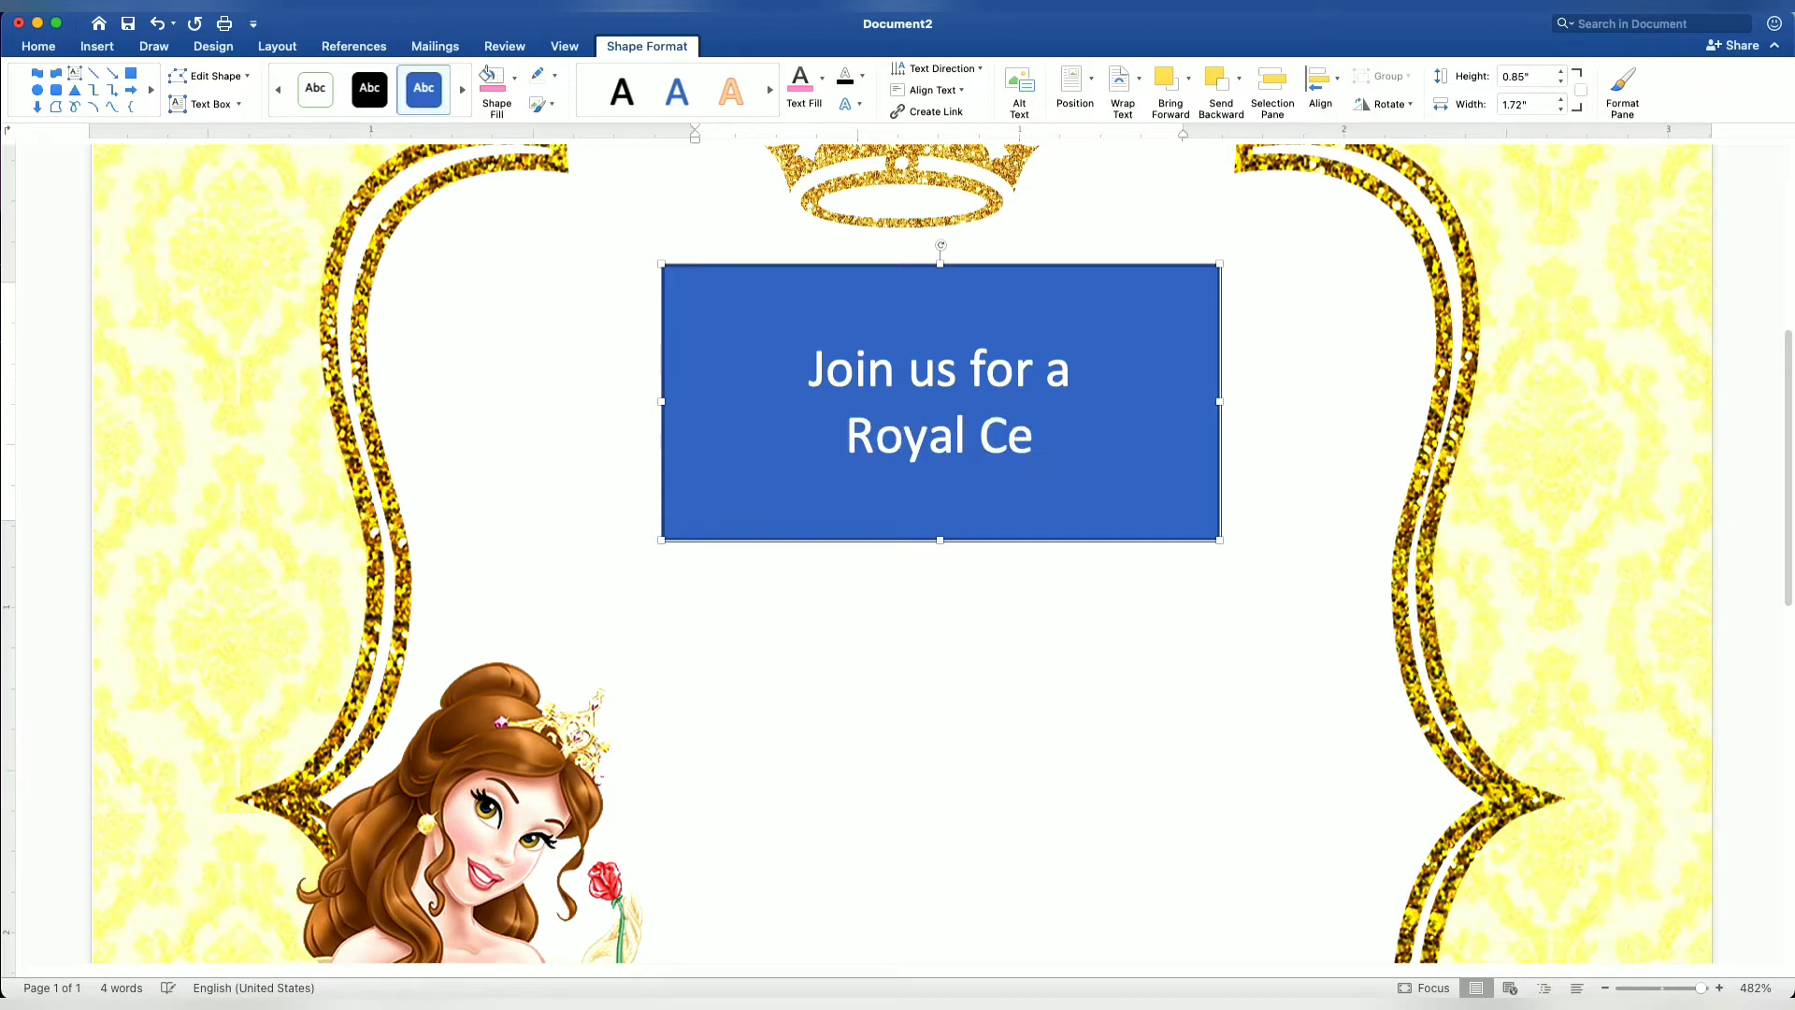
{"action": "type", "text": "lebrat"}
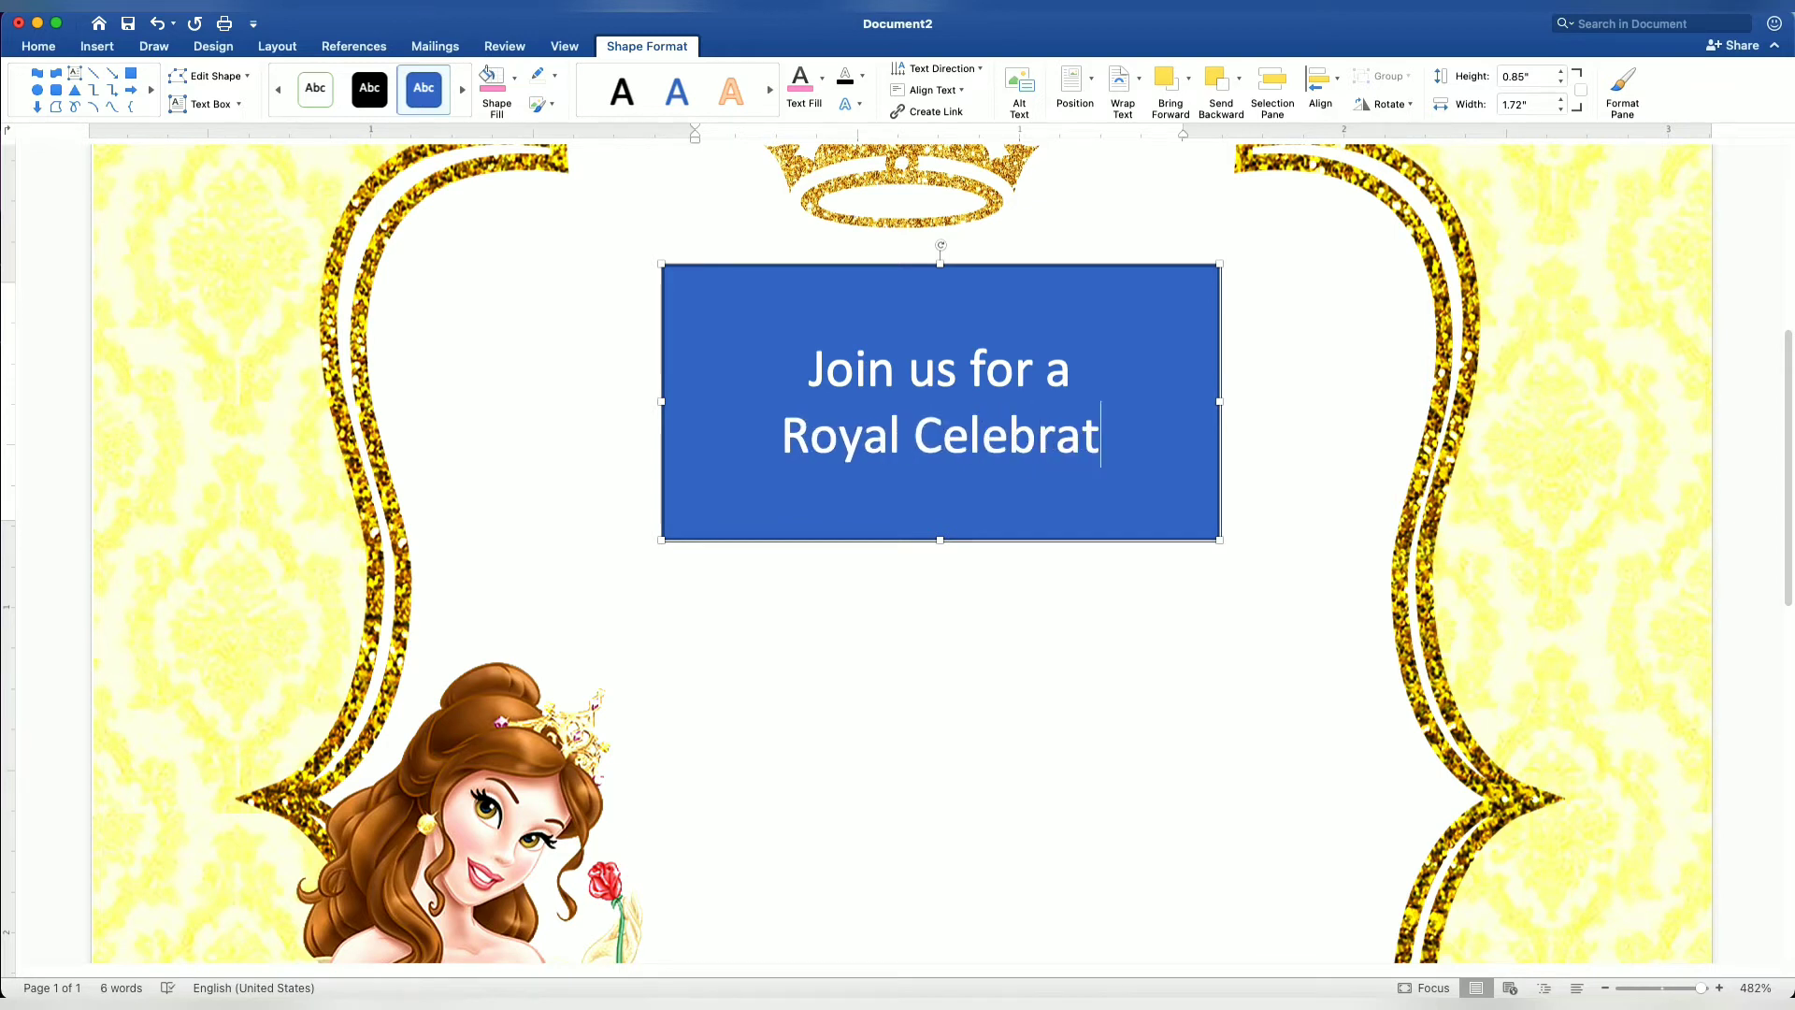
{"action": "type", "text": "ion"}
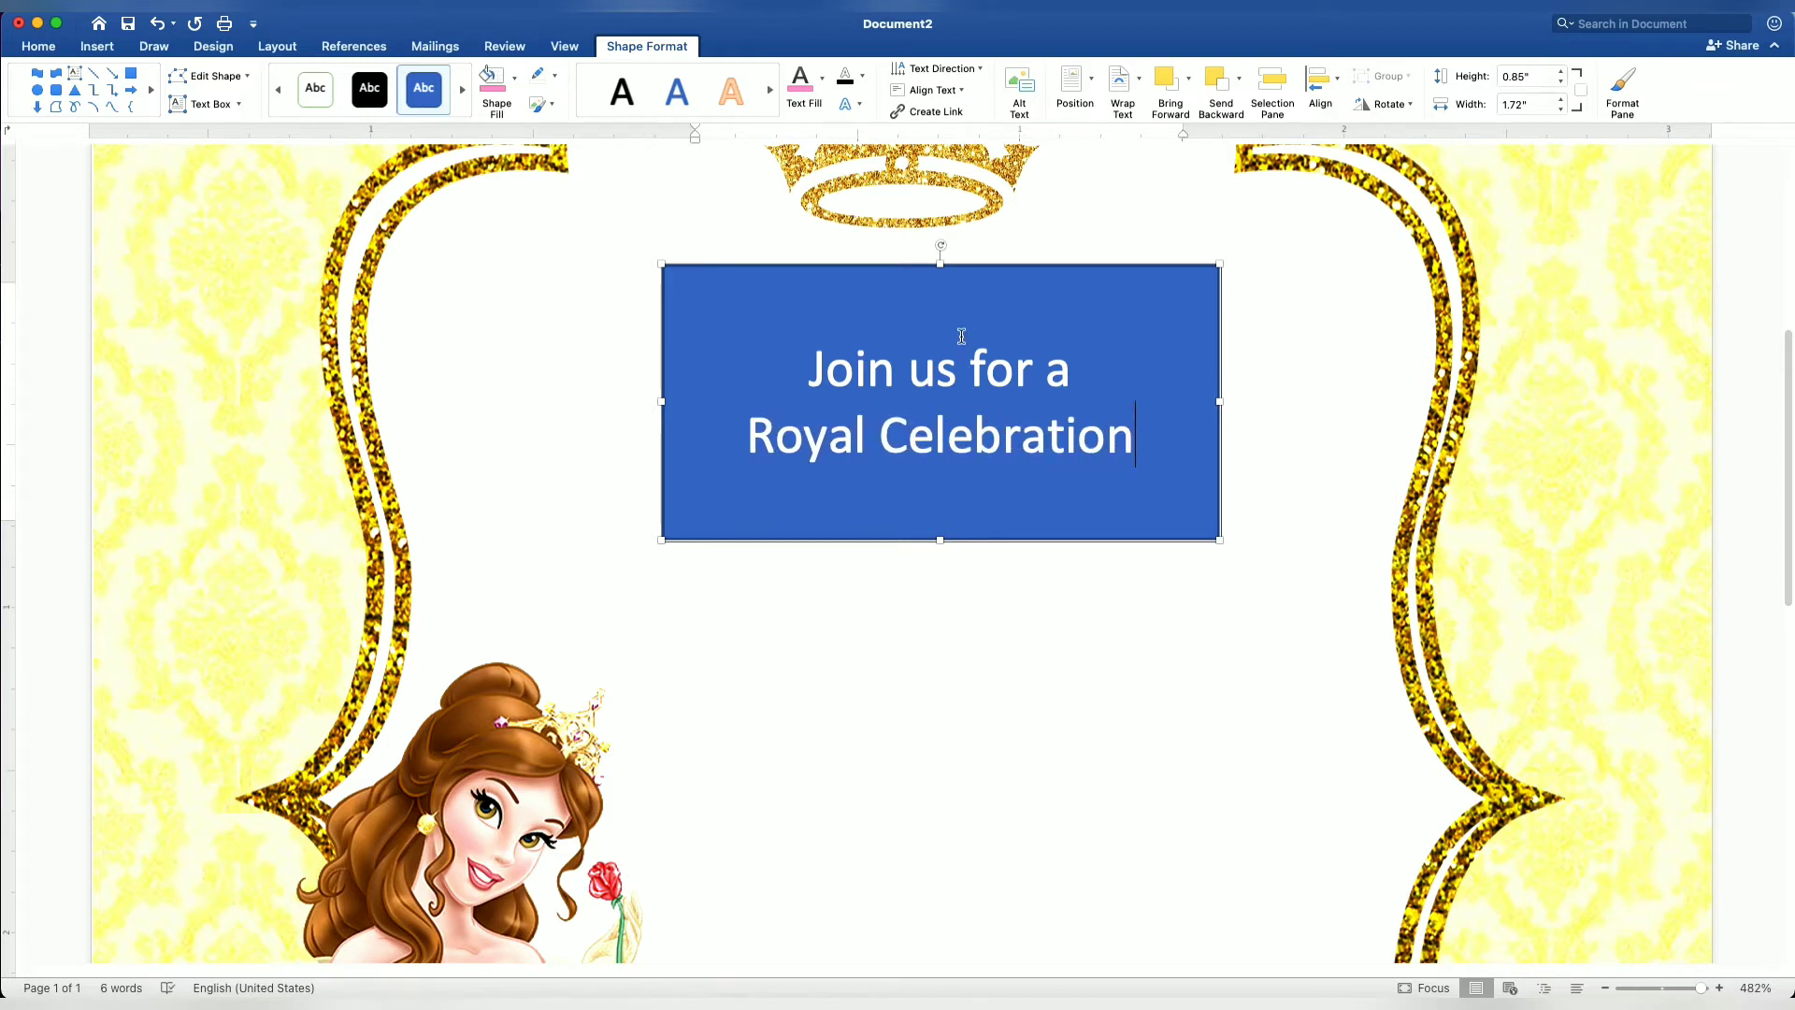
{"action": "left_click", "coordinate": [970, 267]}
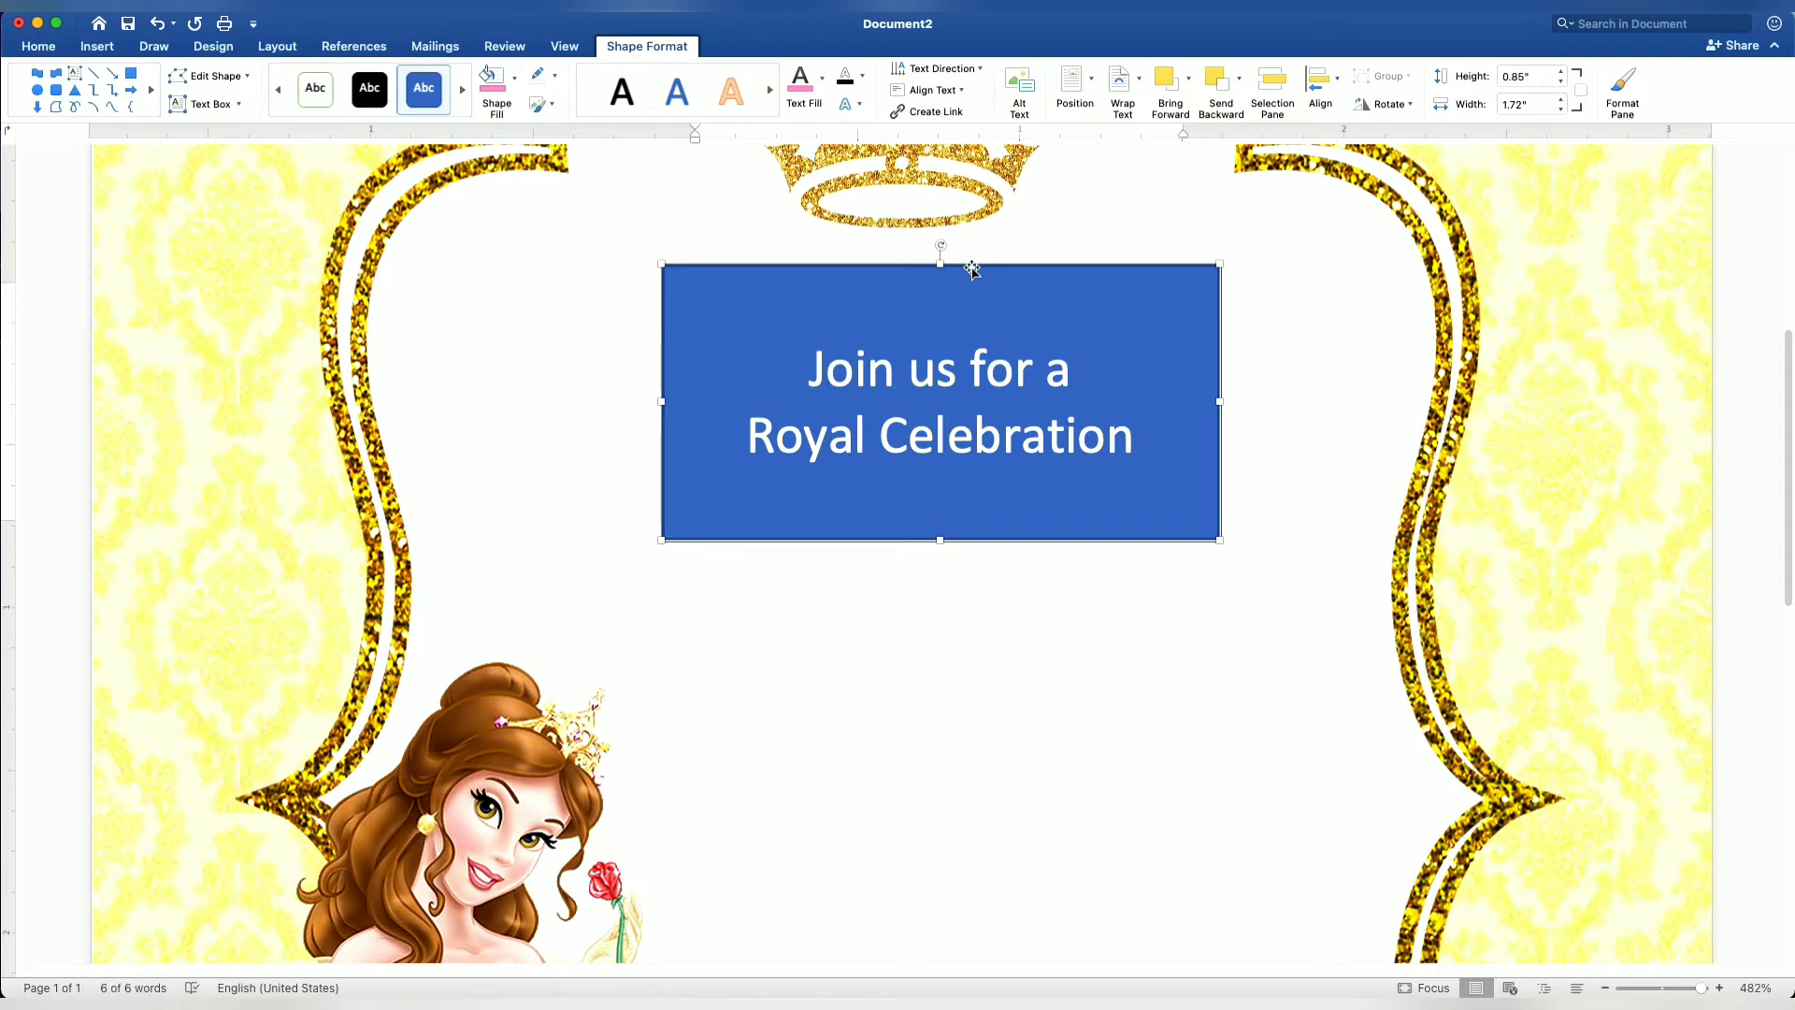
- Remove the text box's blue fill and dark blue outline
{"action": "left_click", "coordinate": [520, 97]}
{"action": "left_click", "coordinate": [523, 118]}
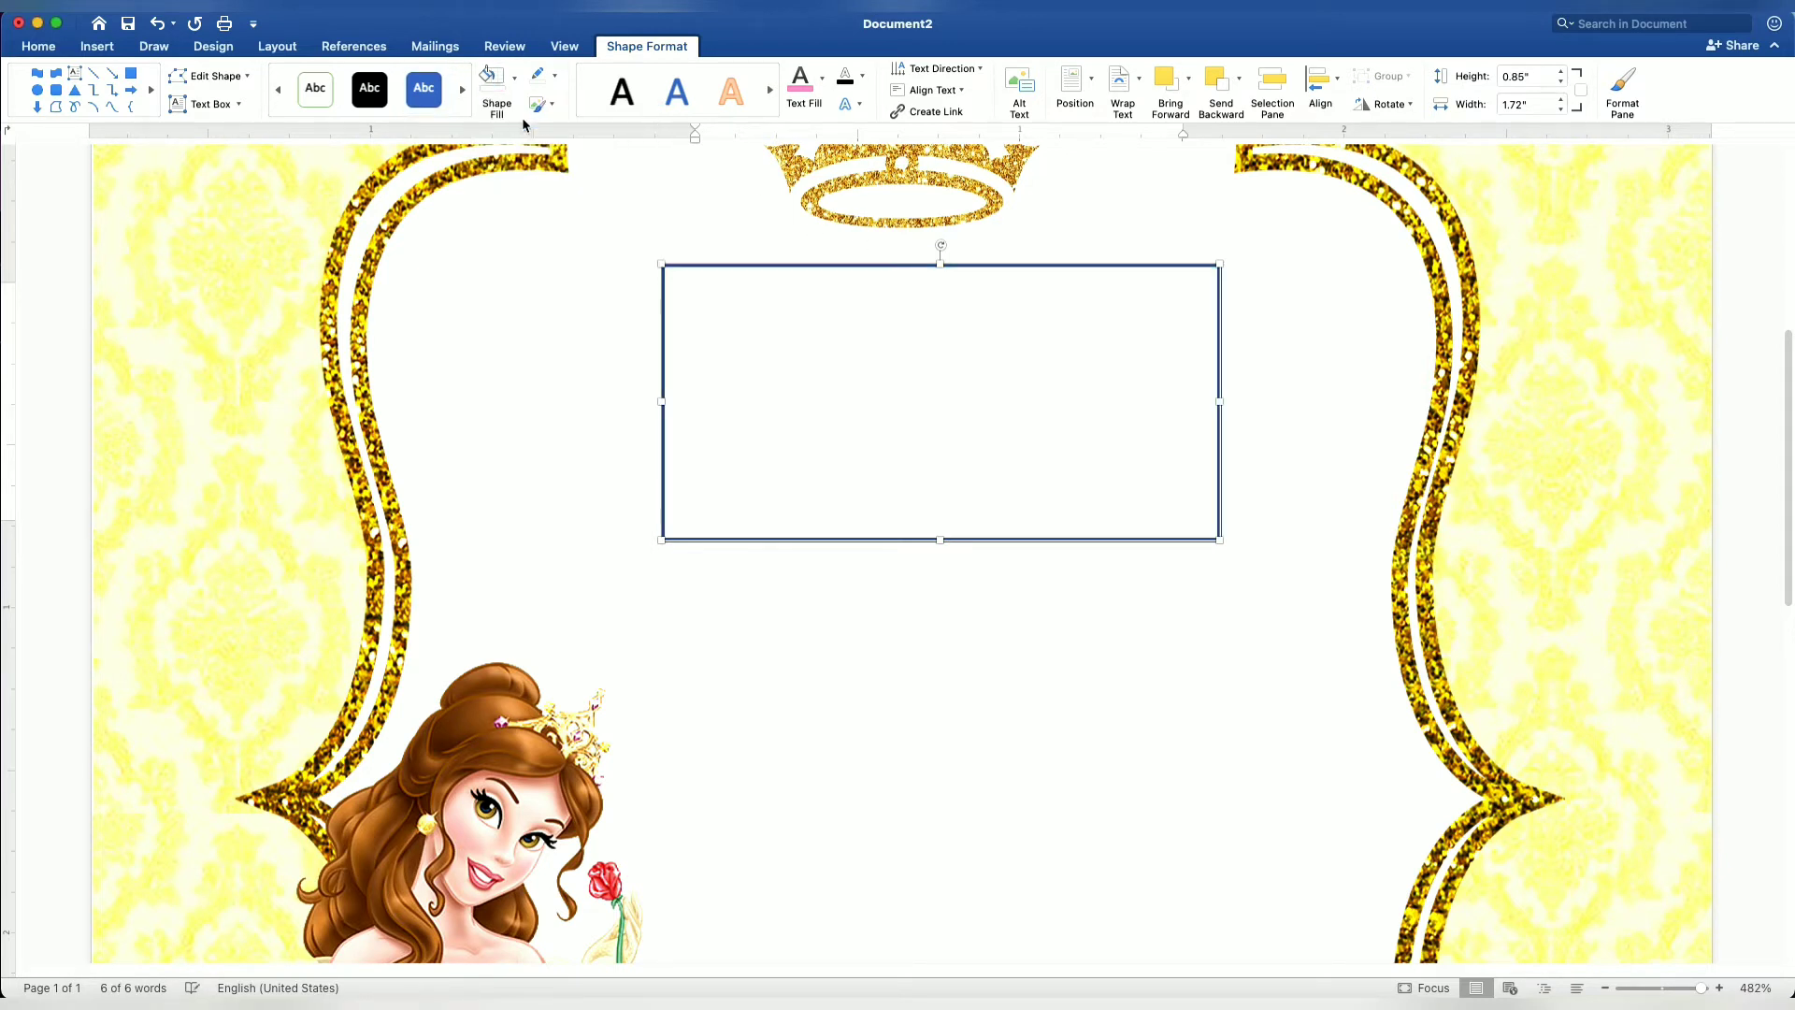
{"action": "left_click", "coordinate": [554, 75]}
{"action": "left_click", "coordinate": [598, 110]}
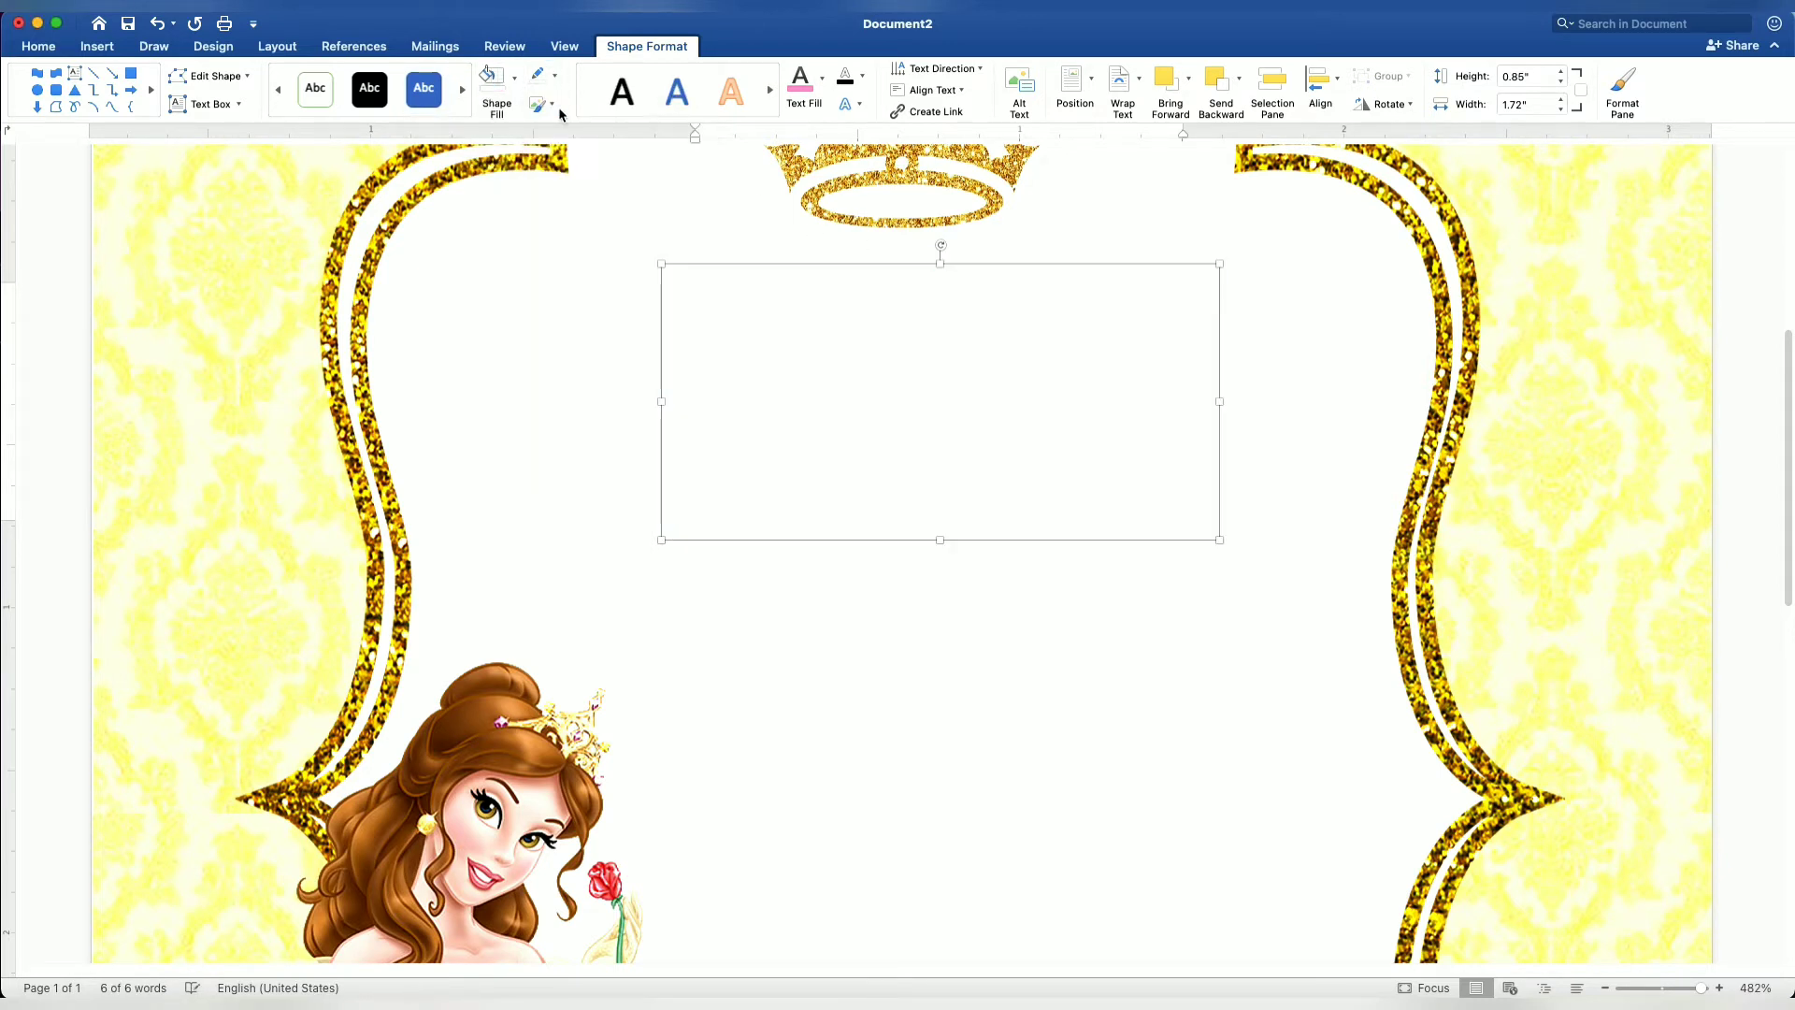
- Colour the box text gold and set its font to Edwardian Script
{"action": "left_click", "coordinate": [823, 82]}
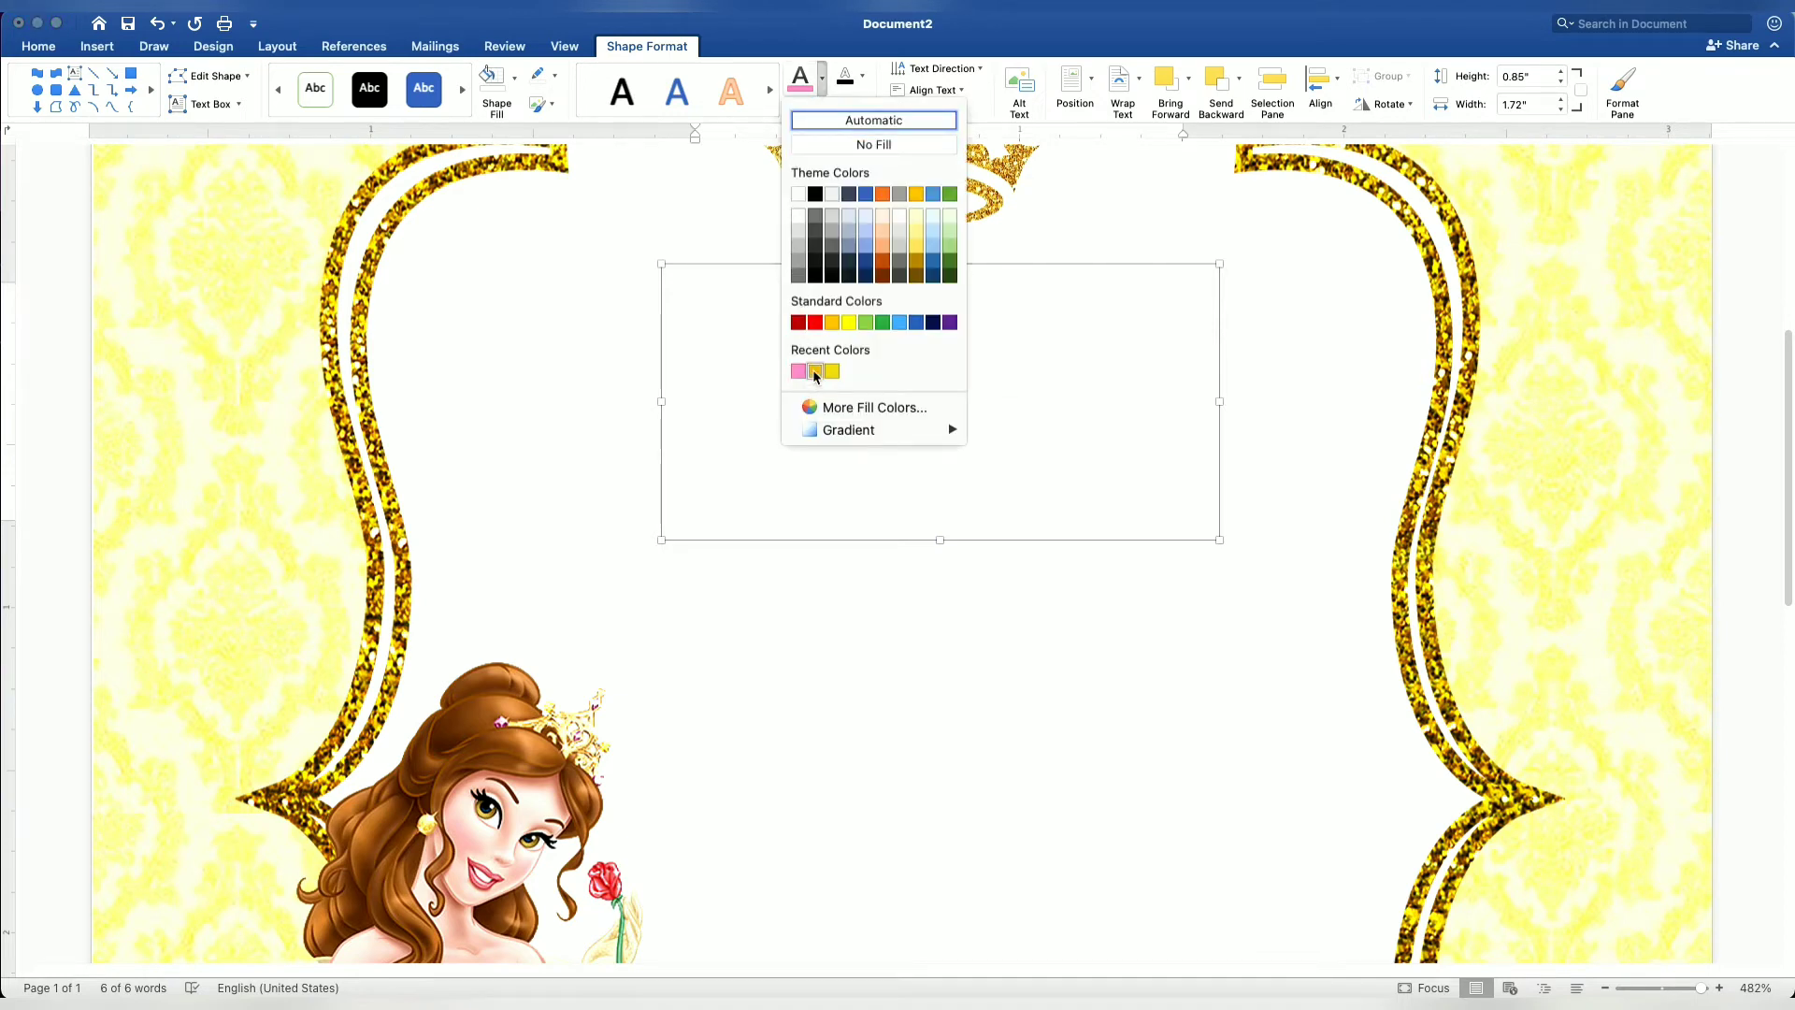
{"action": "left_click", "coordinate": [815, 372]}
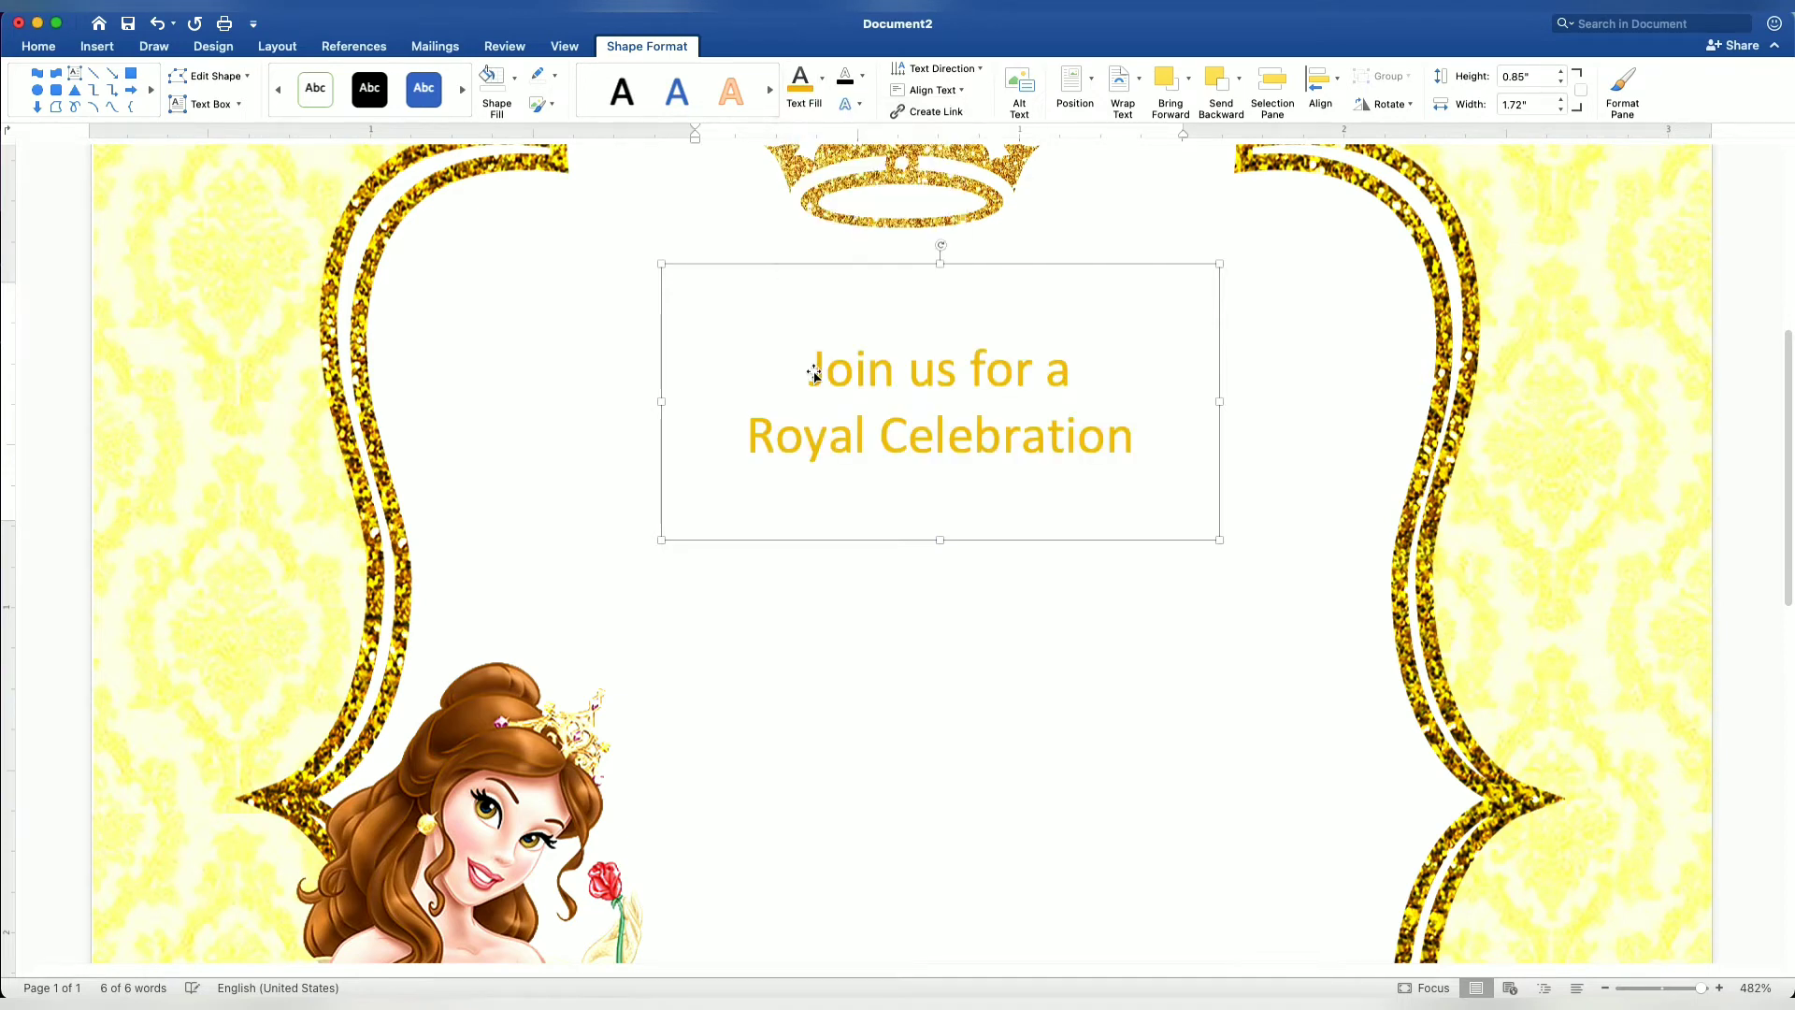
{"action": "left_click", "coordinate": [35, 48]}
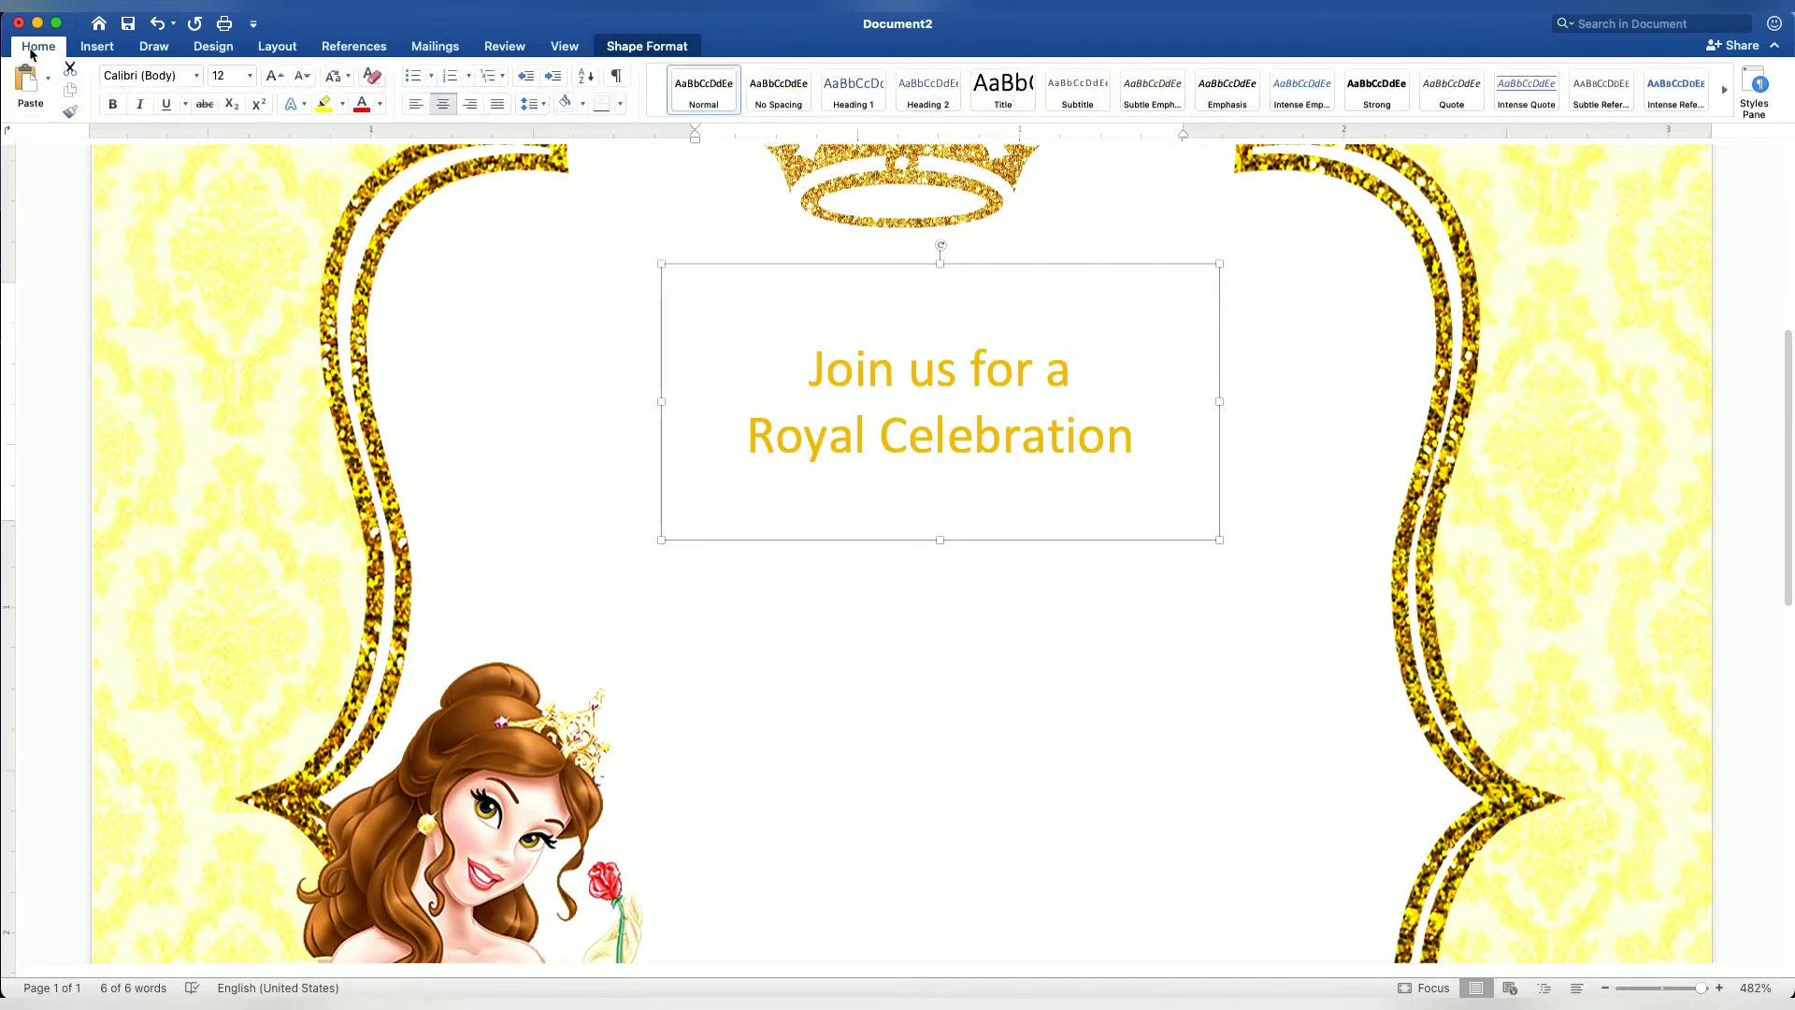
{"action": "left_click", "coordinate": [196, 76]}
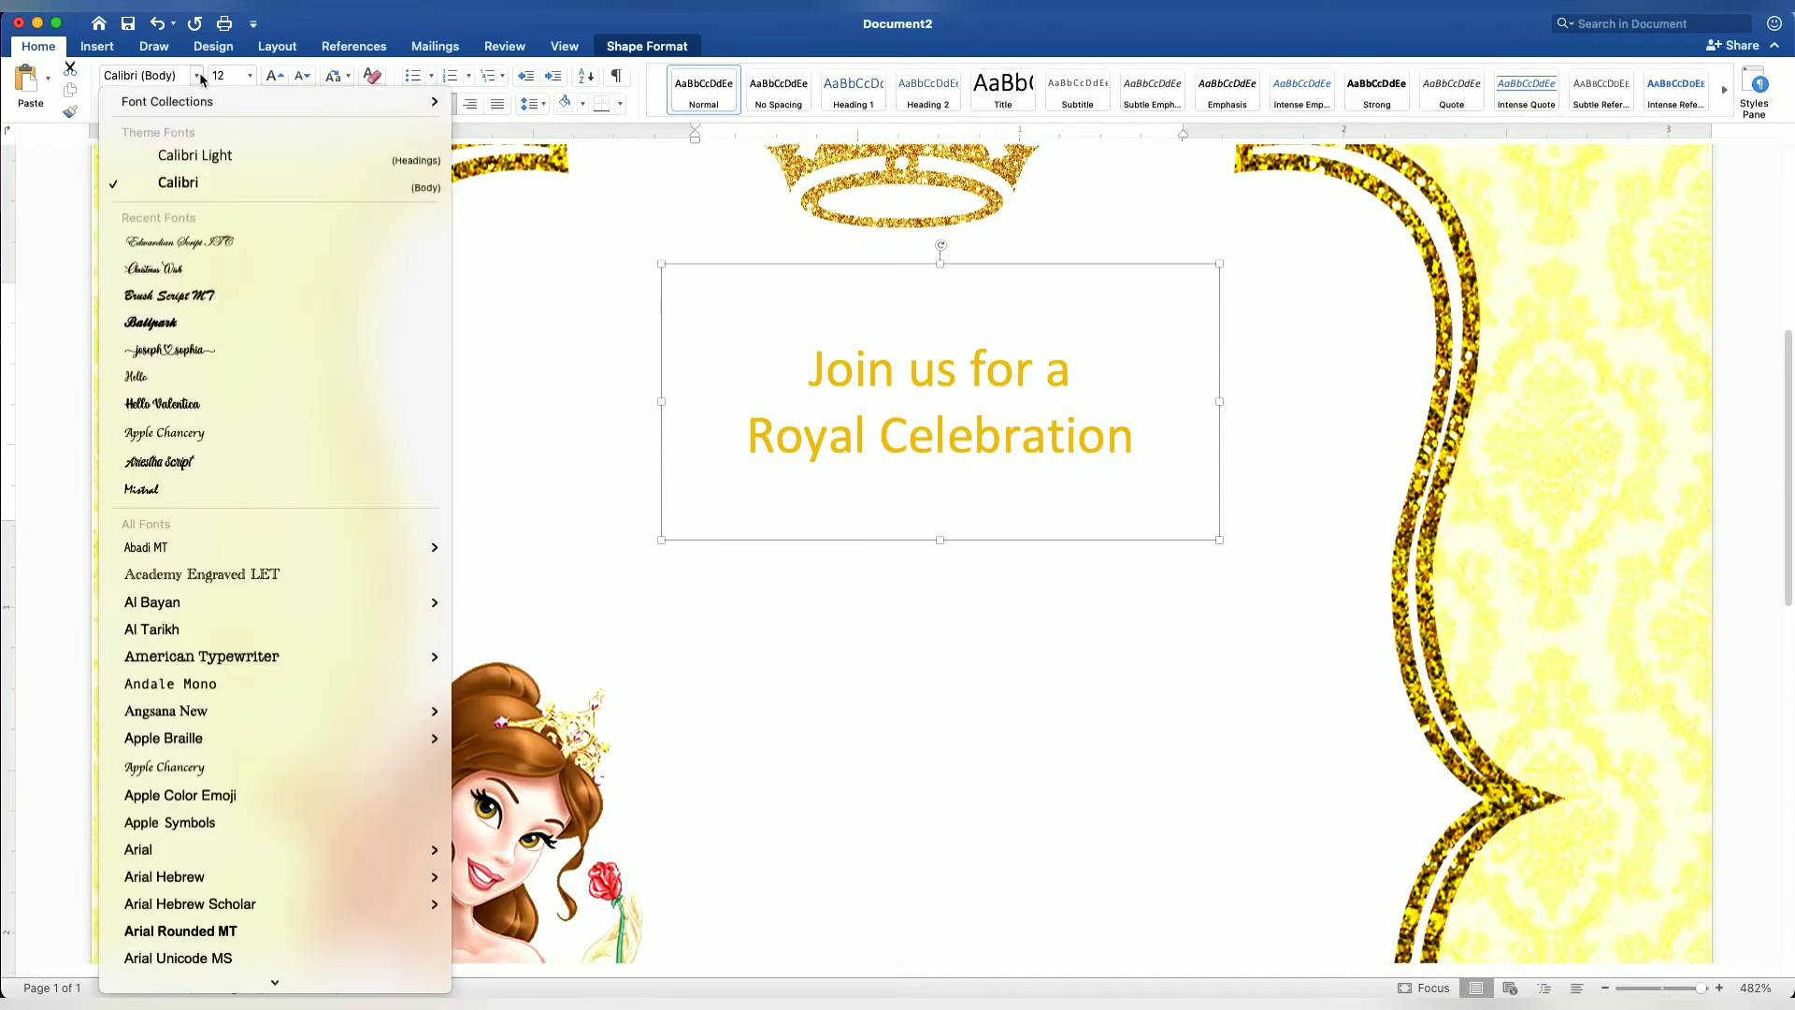
{"action": "left_click", "coordinate": [211, 245]}
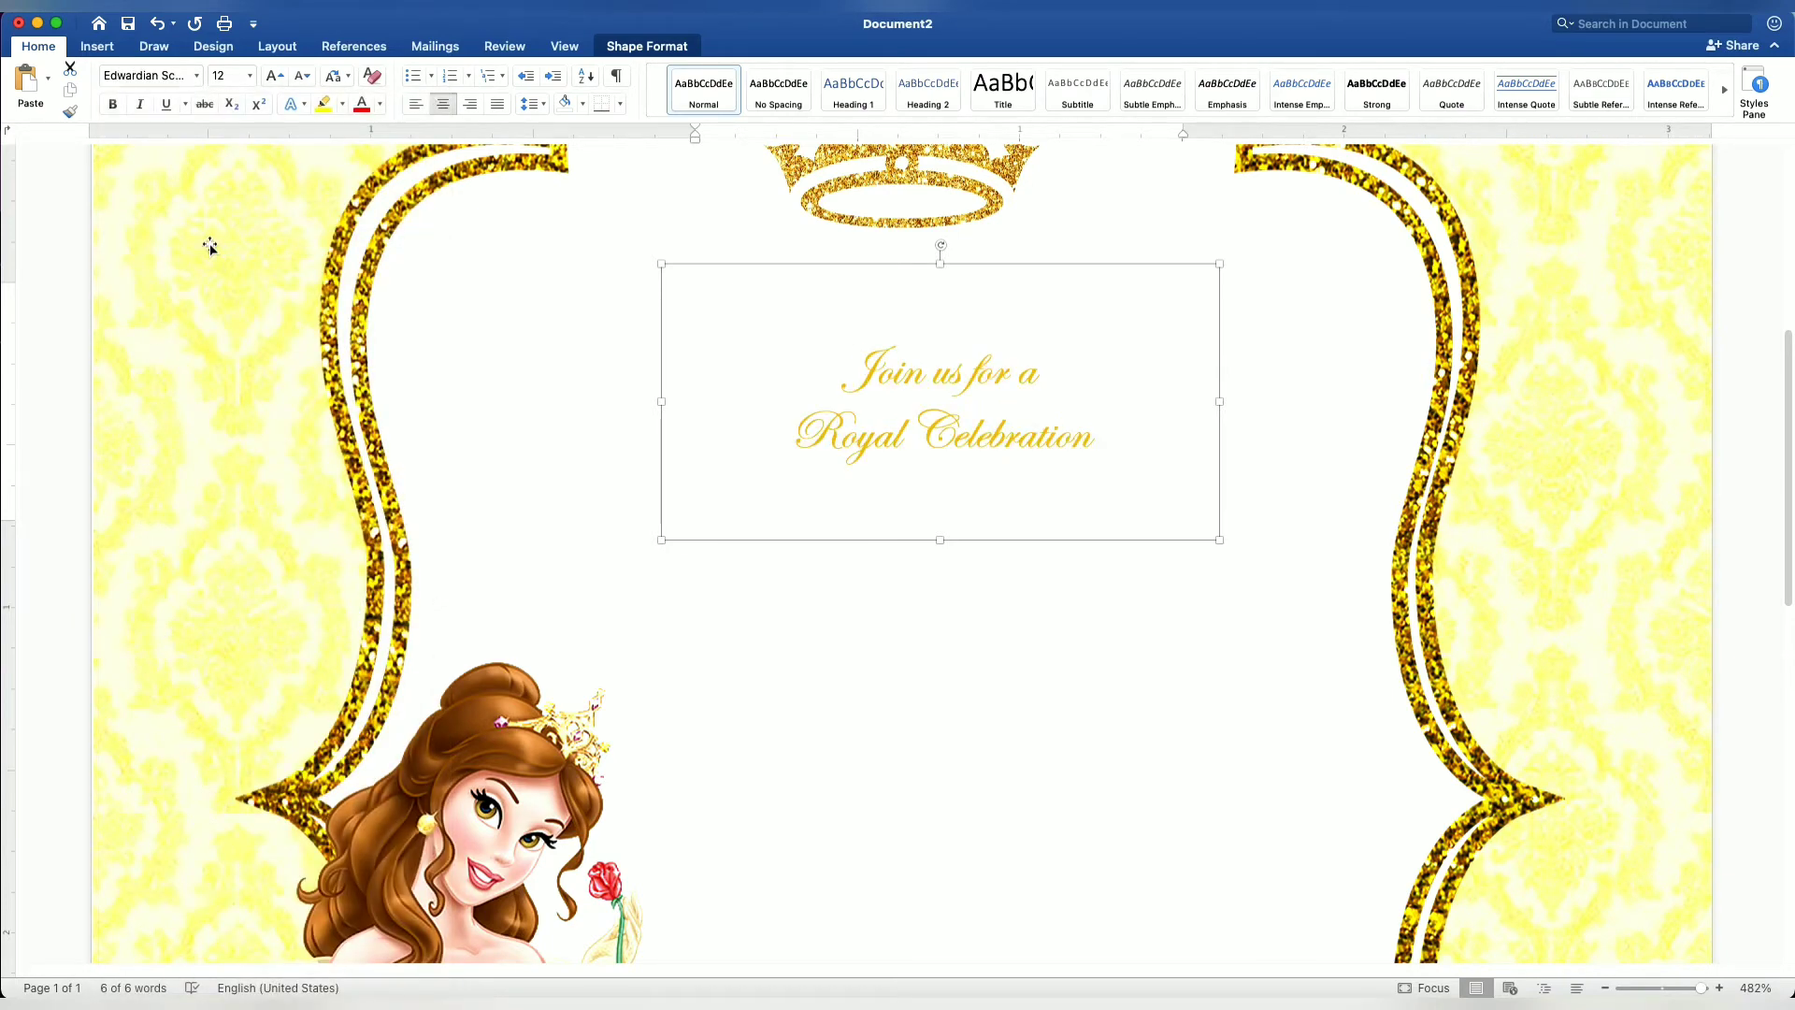
- Increase the 'Join us for a Royal Celebration' text to 15 pt
{"action": "scroll", "coordinate": [599, 360], "scroll_direction": "down", "scroll_amount": 5}
{"action": "scroll", "coordinate": [613, 365], "scroll_direction": "down", "scroll_amount": 3}
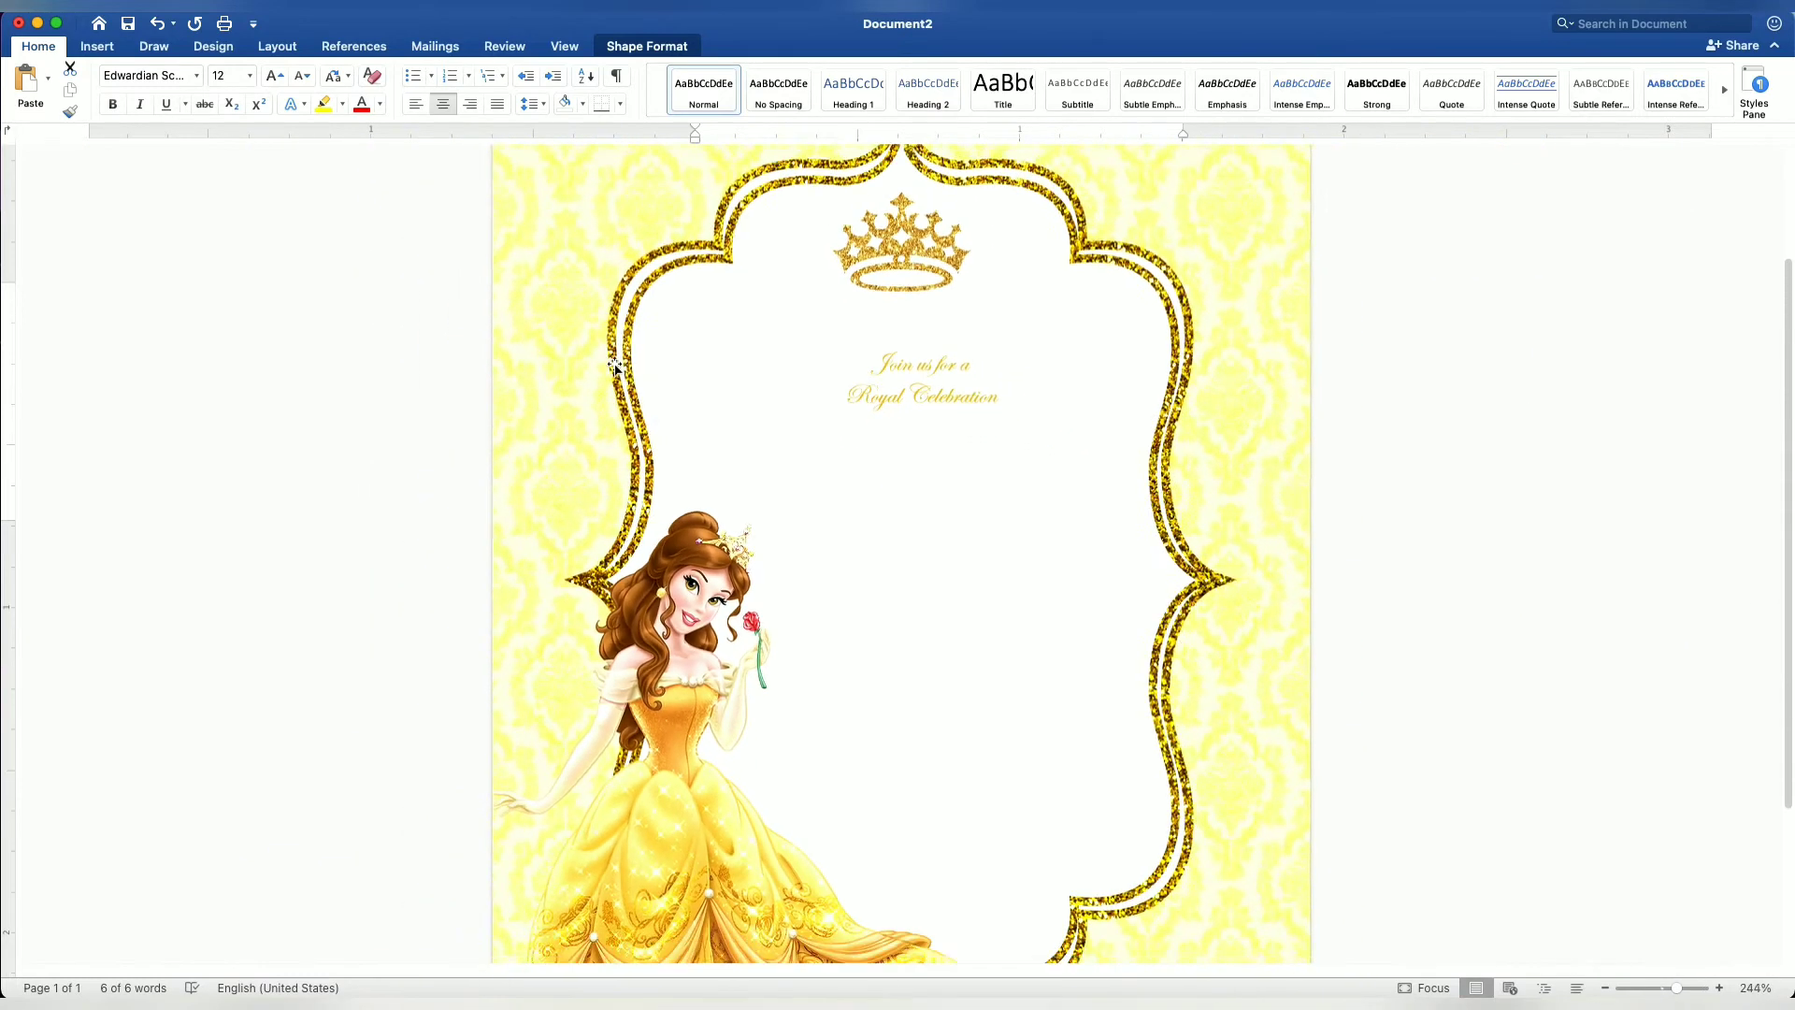
{"action": "scroll", "coordinate": [615, 364], "scroll_direction": "down", "scroll_amount": 1}
{"action": "scroll", "coordinate": [614, 365], "scroll_direction": "down", "scroll_amount": 1}
{"action": "scroll", "coordinate": [614, 365], "scroll_direction": "down", "scroll_amount": 1}
{"action": "scroll", "coordinate": [614, 365], "scroll_direction": "down", "scroll_amount": 1}
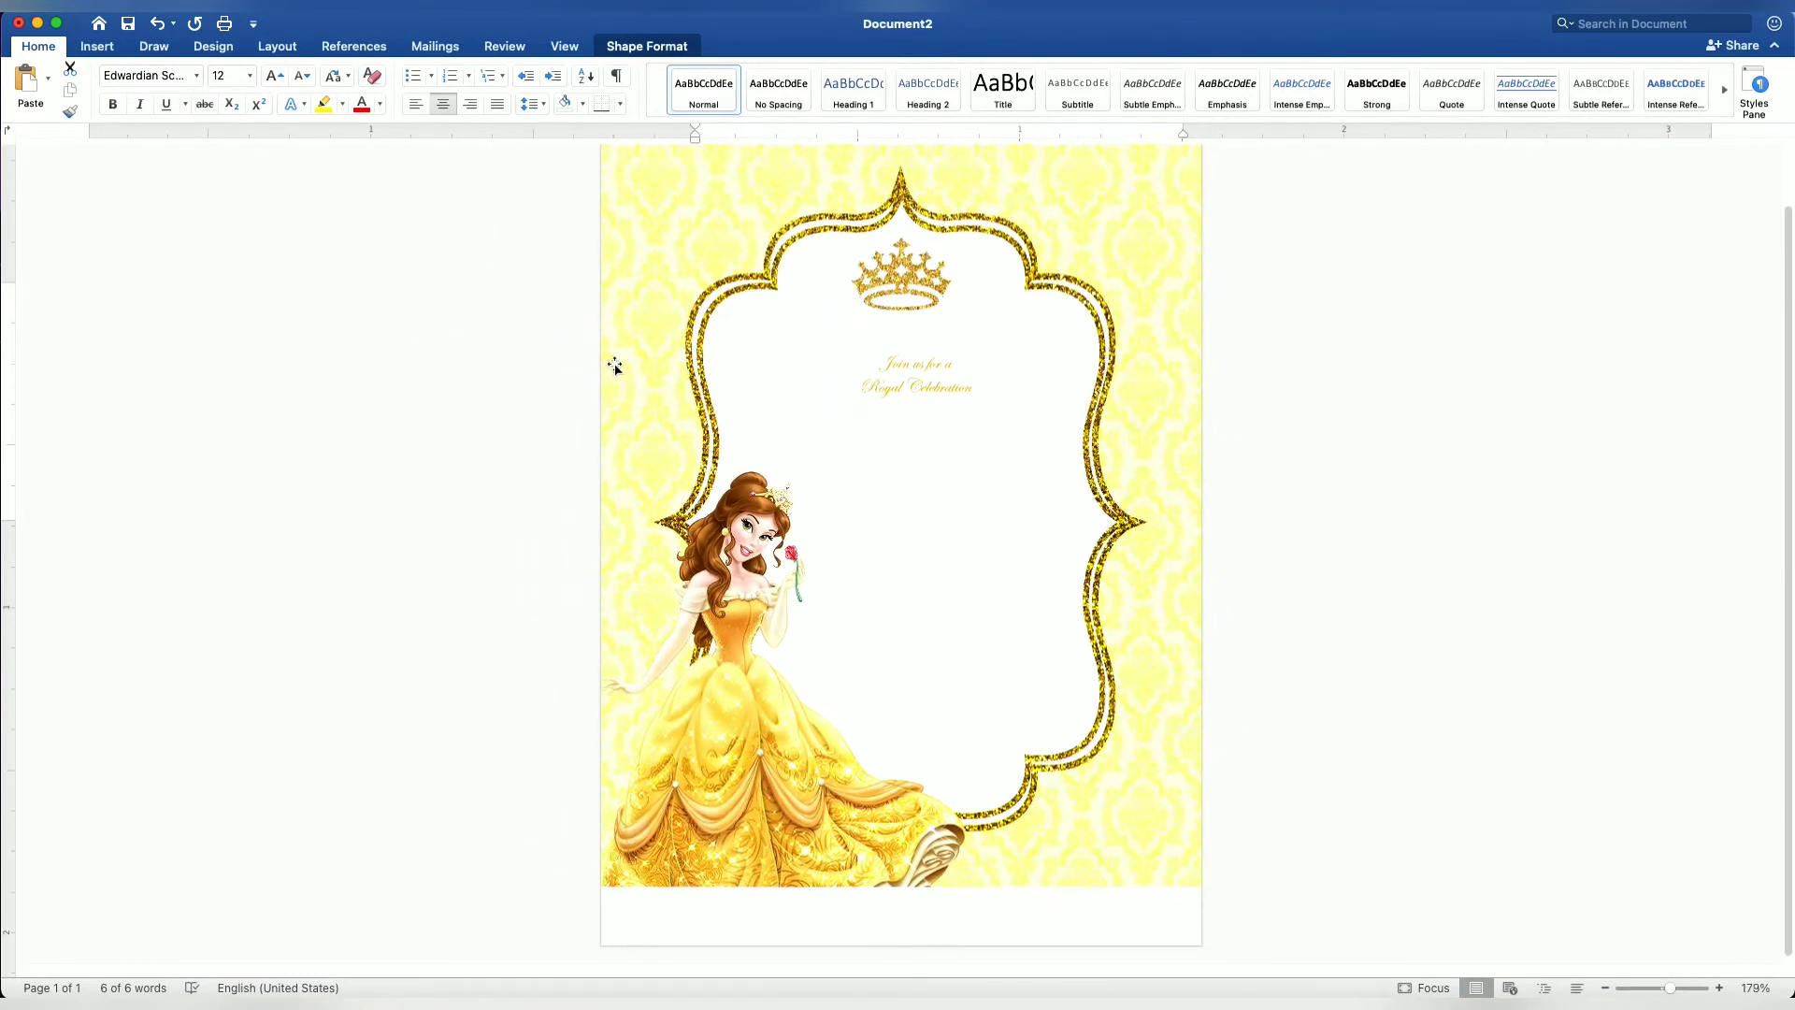
{"action": "scroll", "coordinate": [631, 375], "scroll_direction": "down", "scroll_amount": 1}
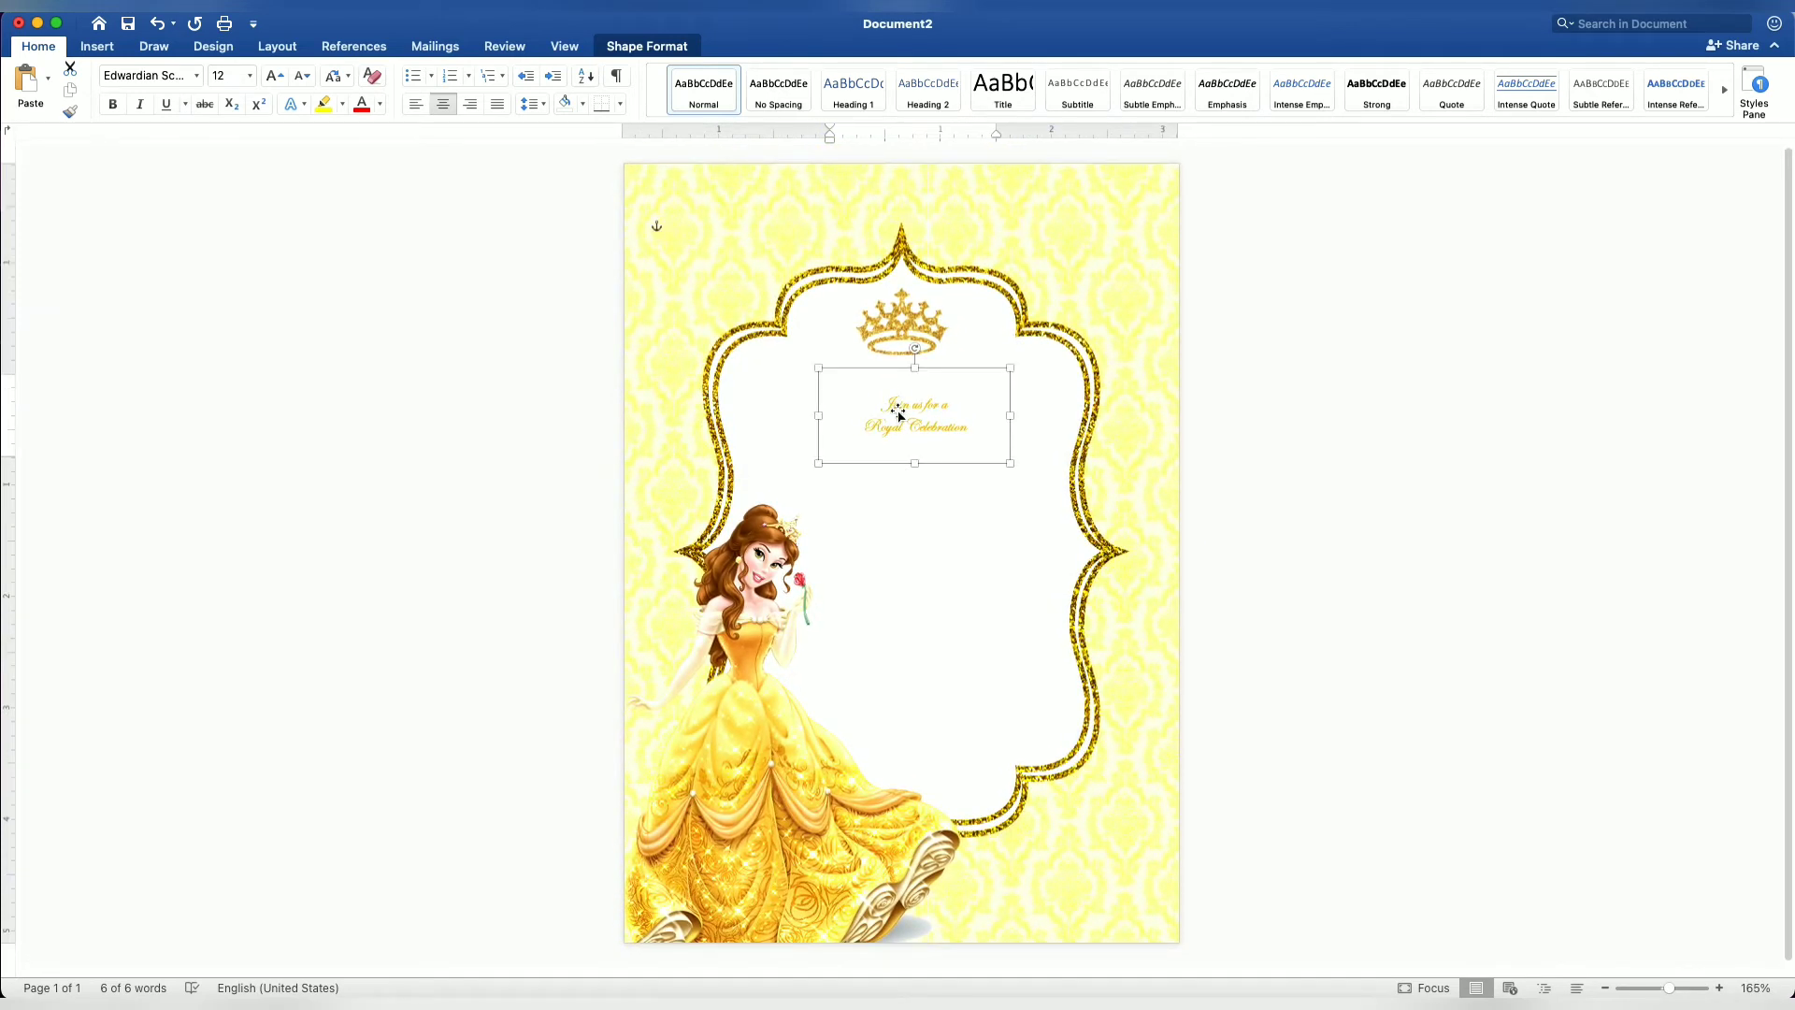
{"action": "key", "text": "super+bracketright"}
{"action": "key", "text": "super+bracketright"}
{"action": "key", "text": "super+bracketright"}
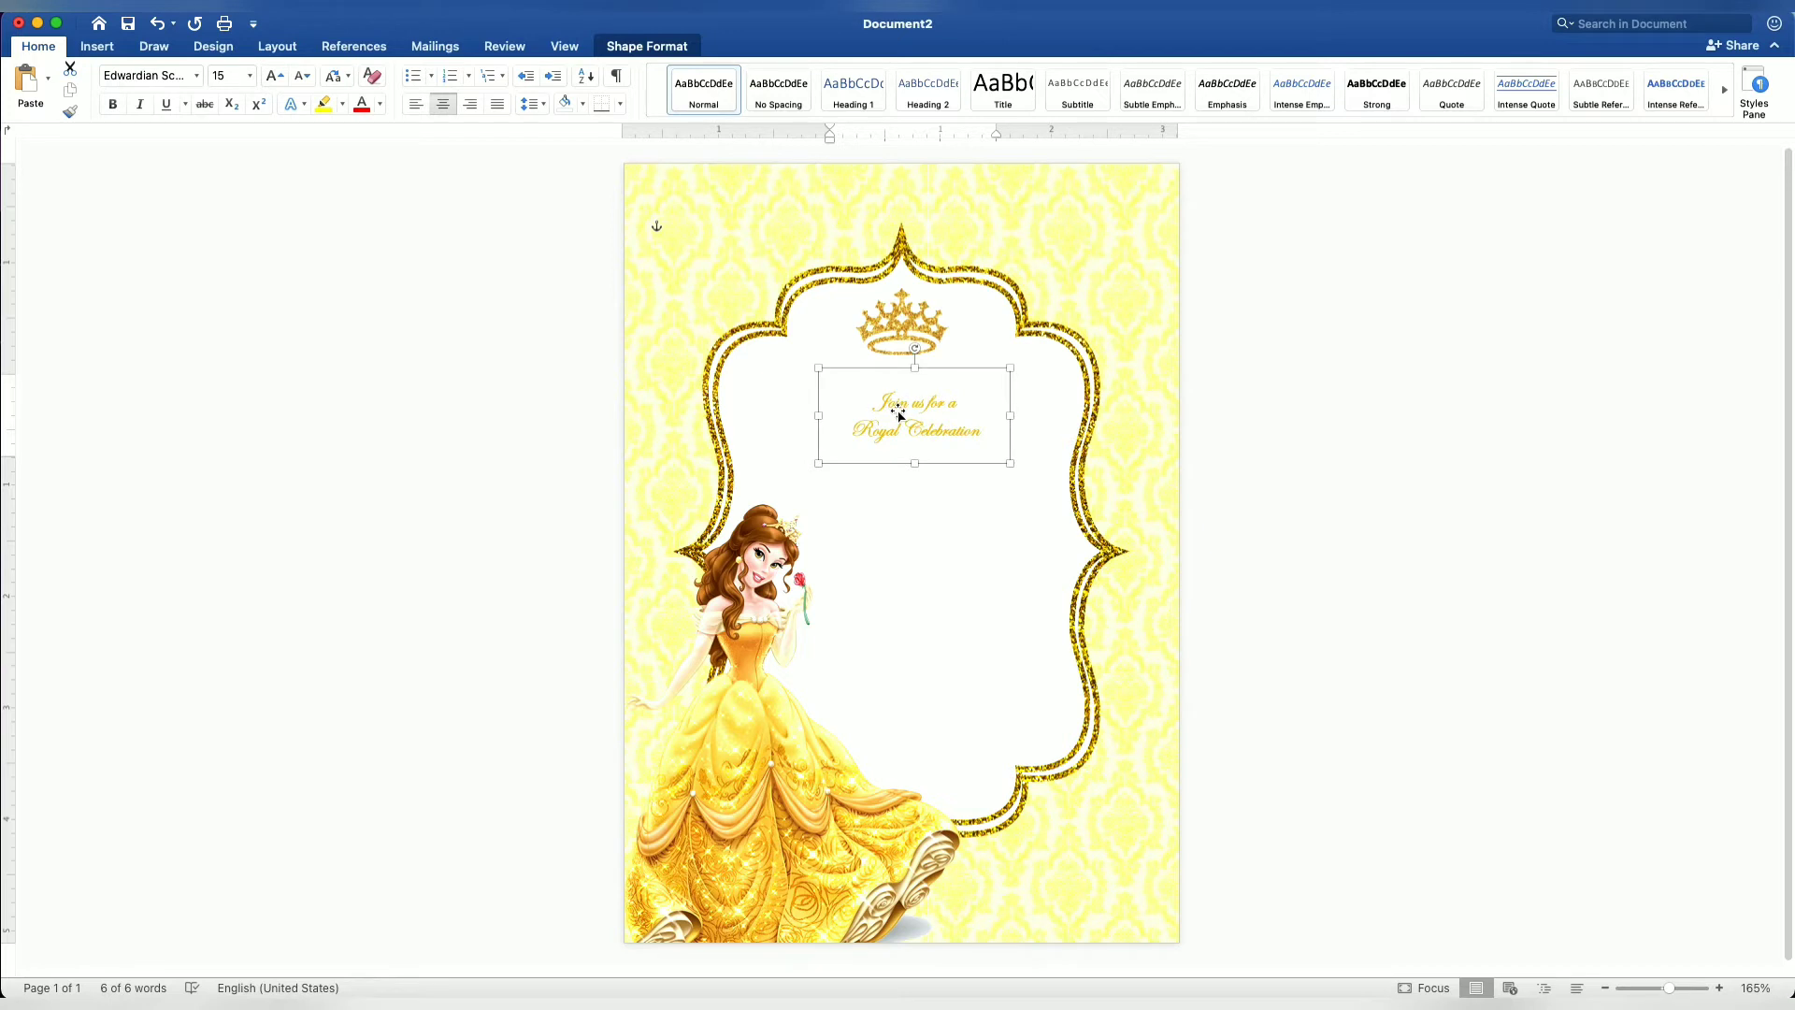
- Move the heading box up so it sits just beneath the crown
{"action": "left_click_drag", "start_coordinate": [899, 415], "coordinate": [883, 384]}
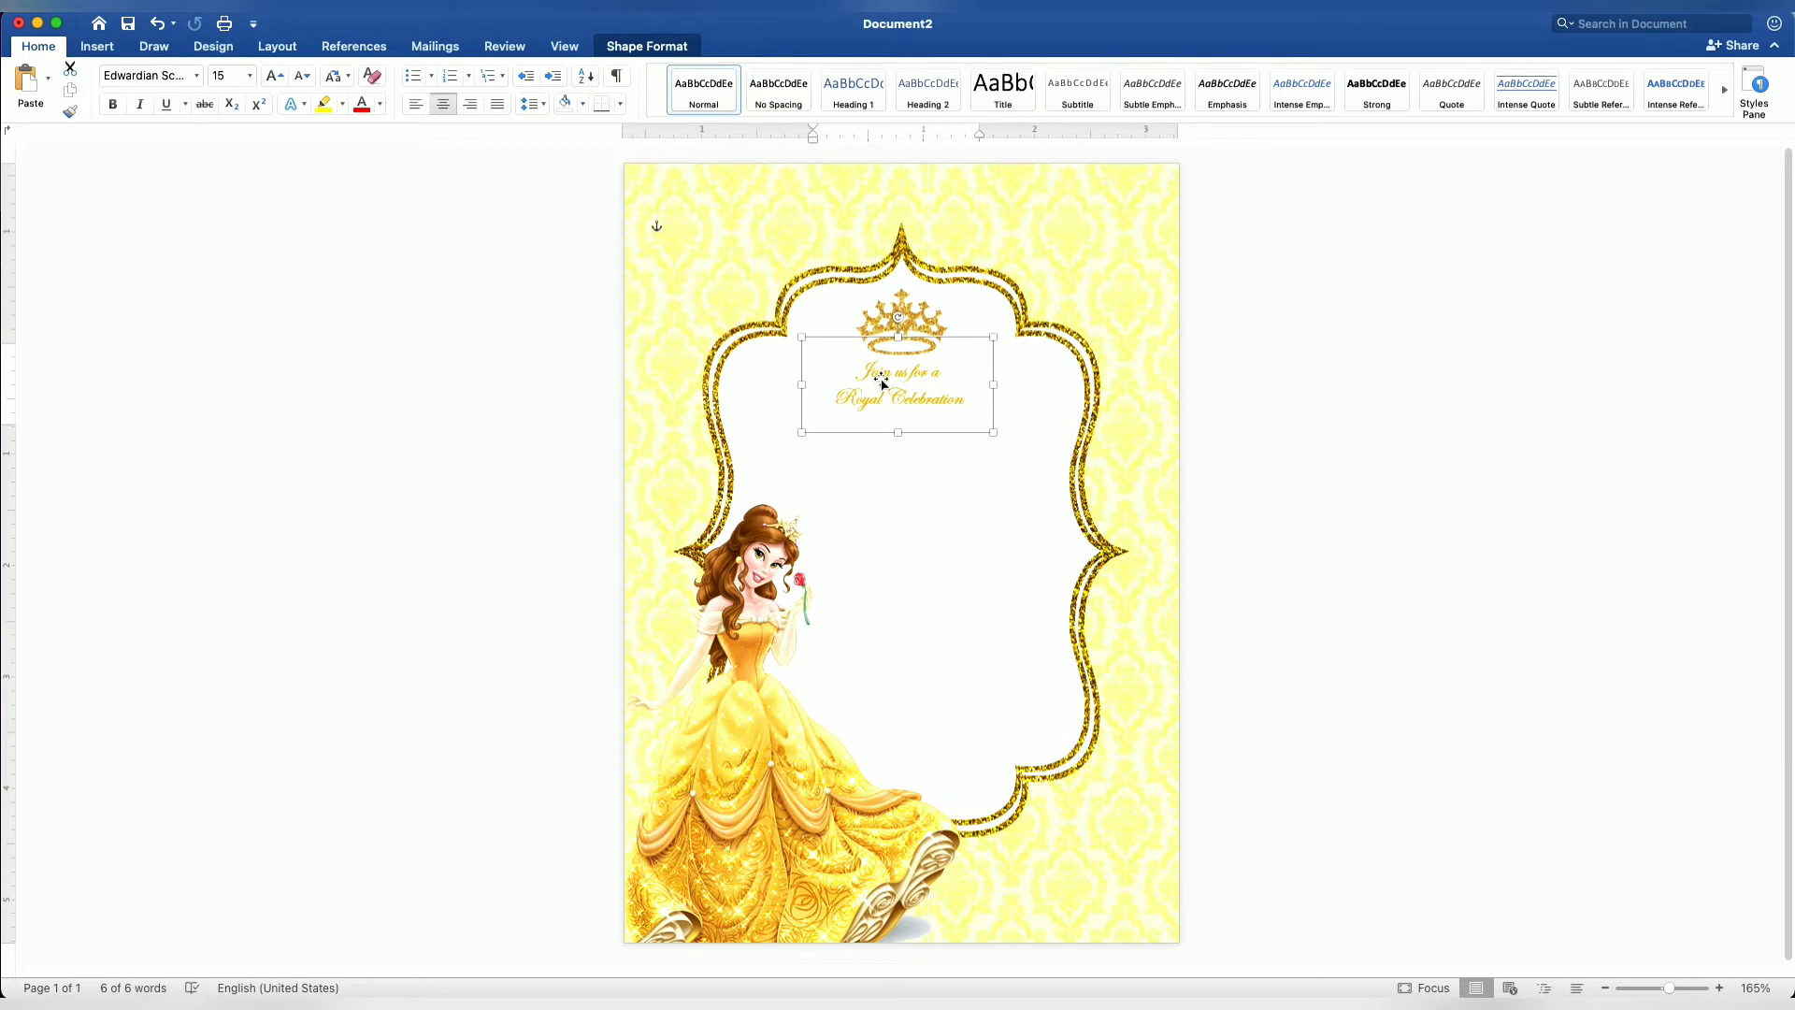
{"action": "key", "text": "super+z"}
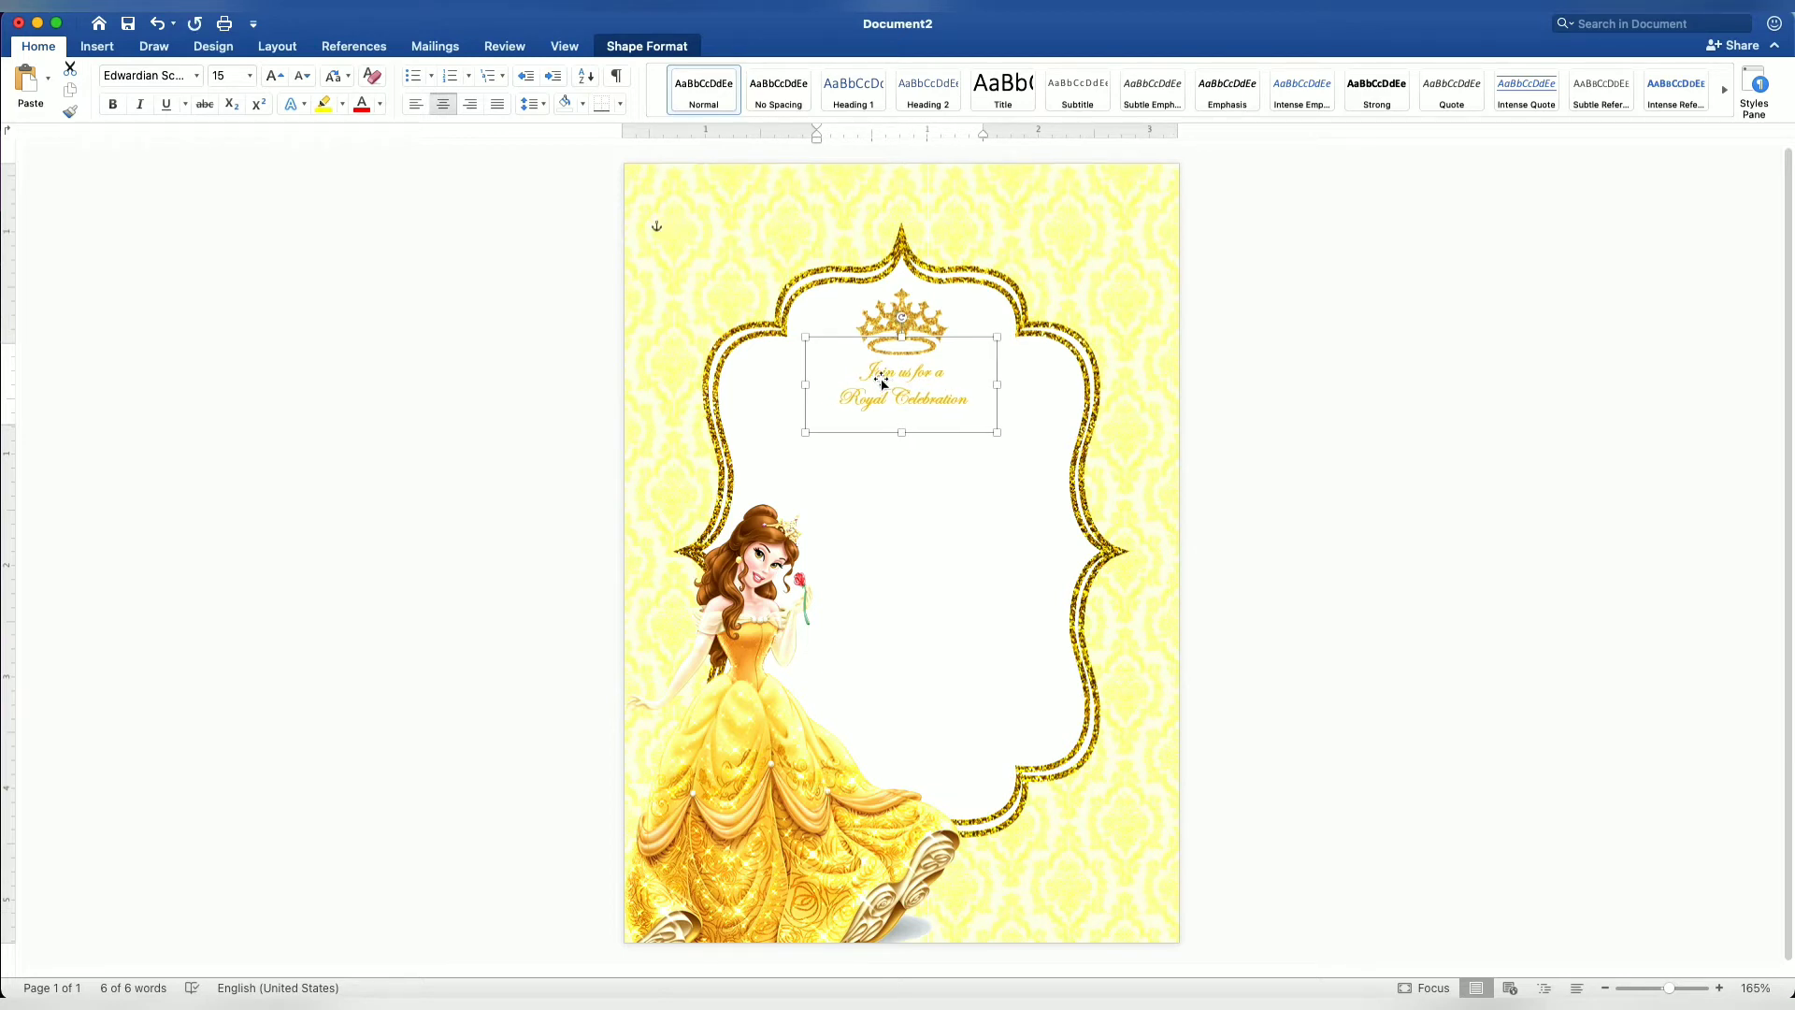
{"action": "left_click", "coordinate": [1395, 440]}
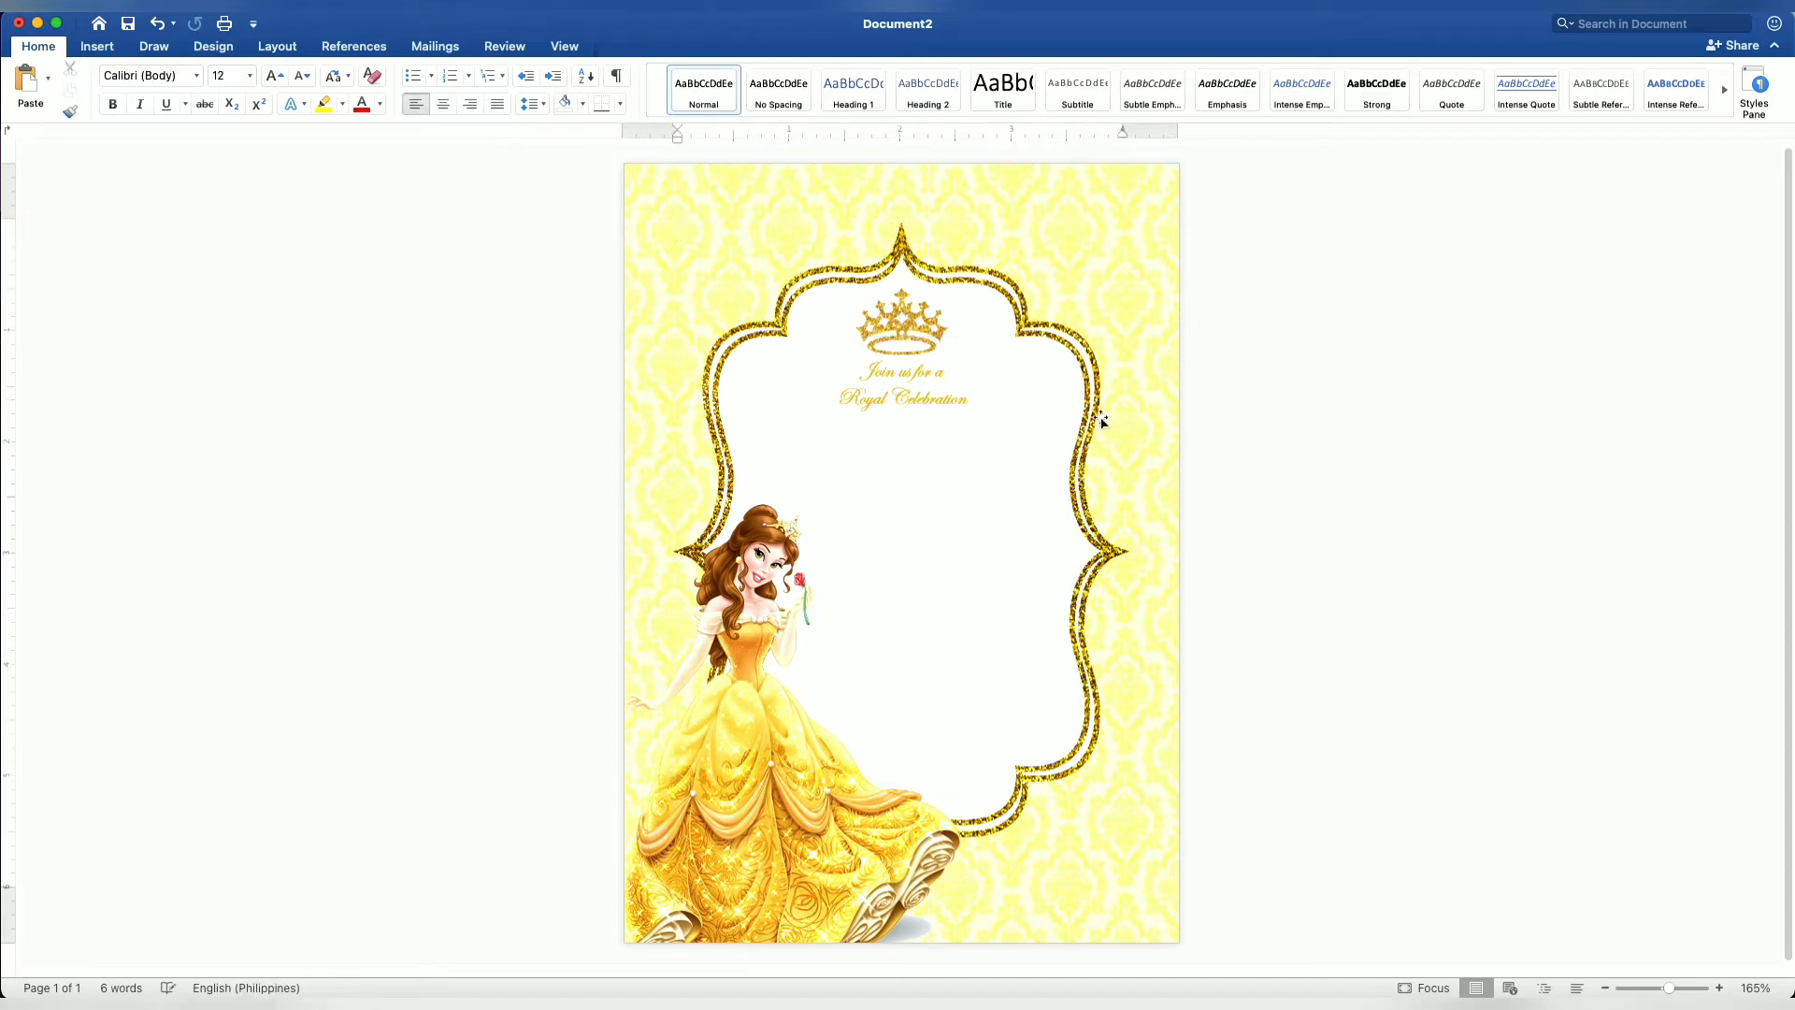
- Draw a Wave shape banner below the heading and flip it vertically
{"action": "left_click", "coordinate": [94, 49]}
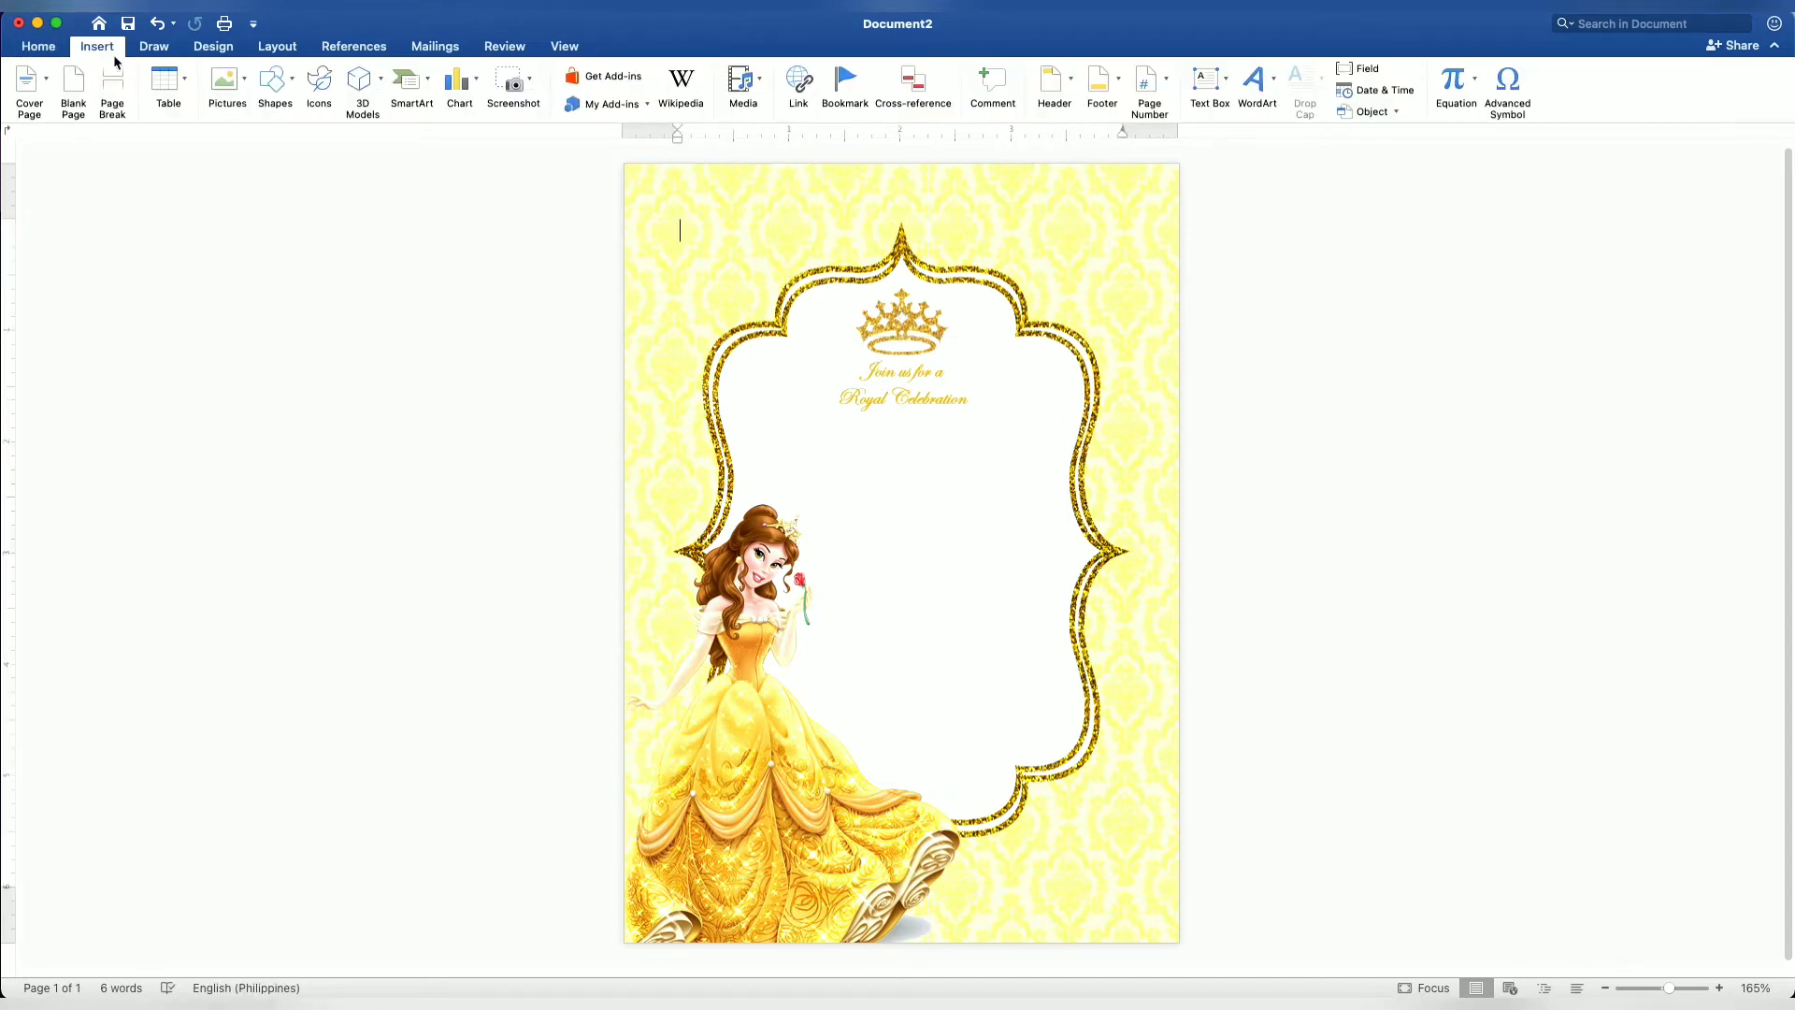
{"action": "left_click", "coordinate": [287, 82]}
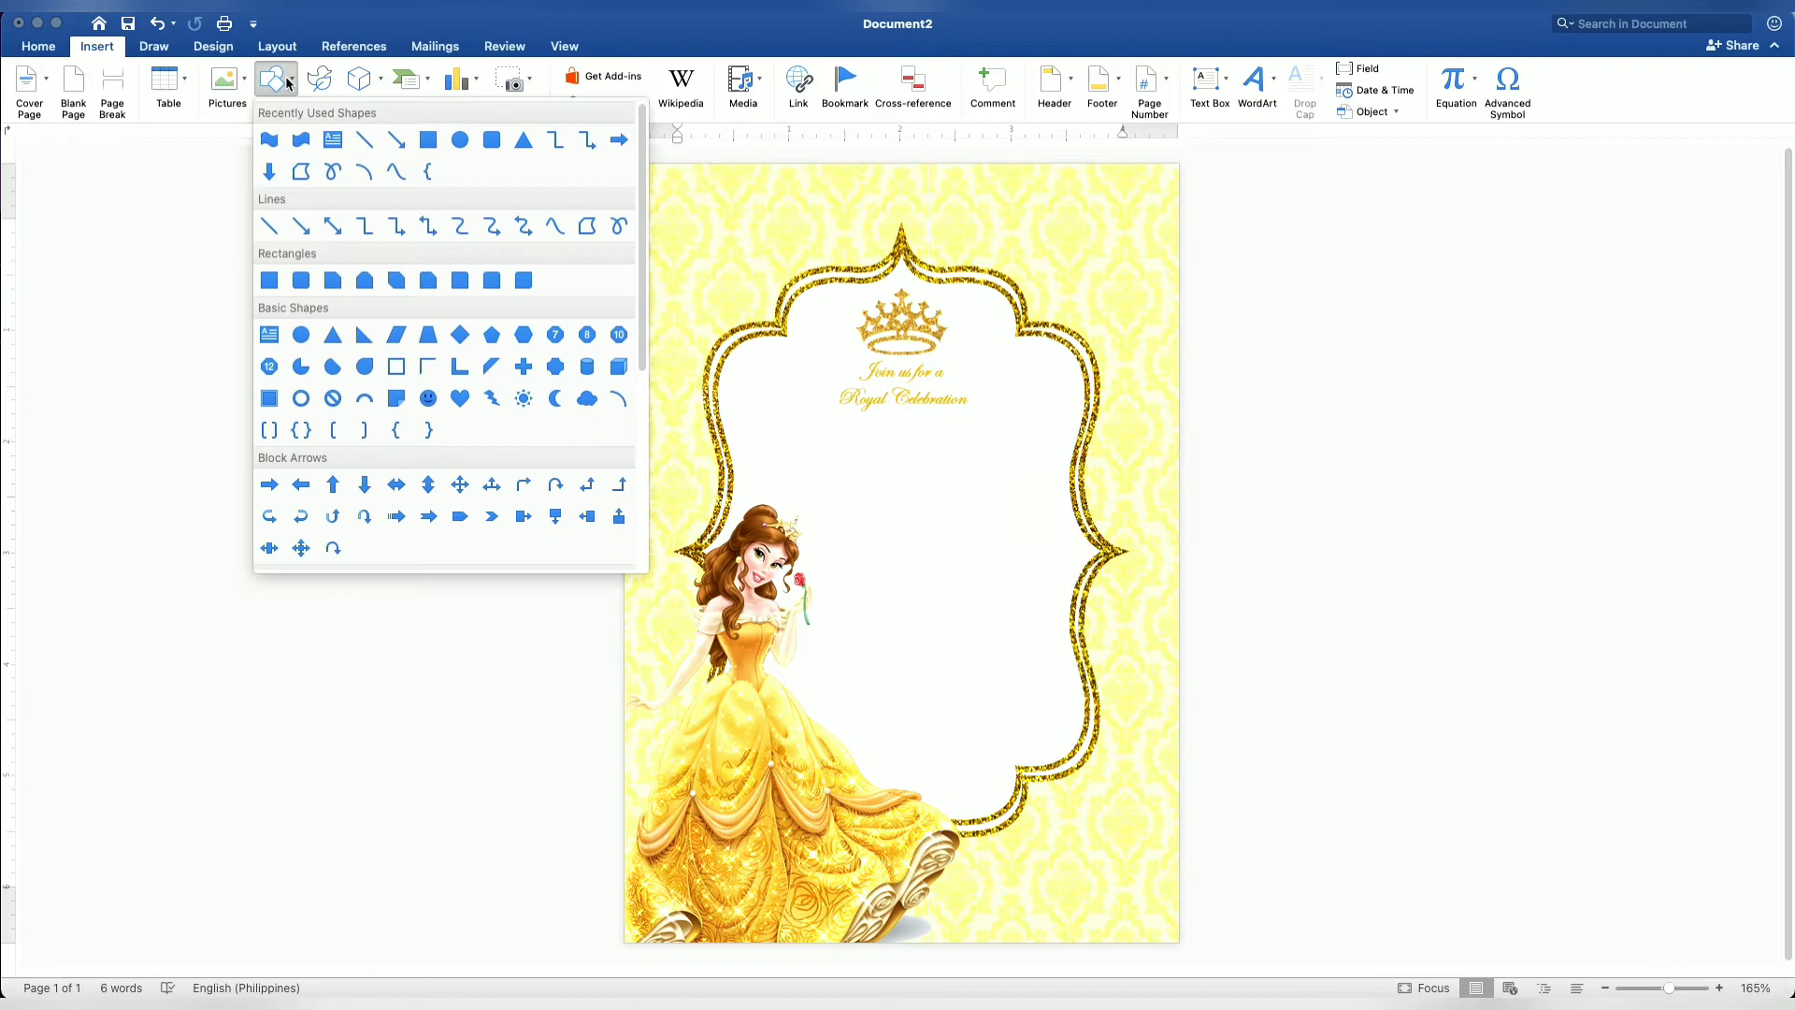
{"action": "left_click", "coordinate": [269, 142]}
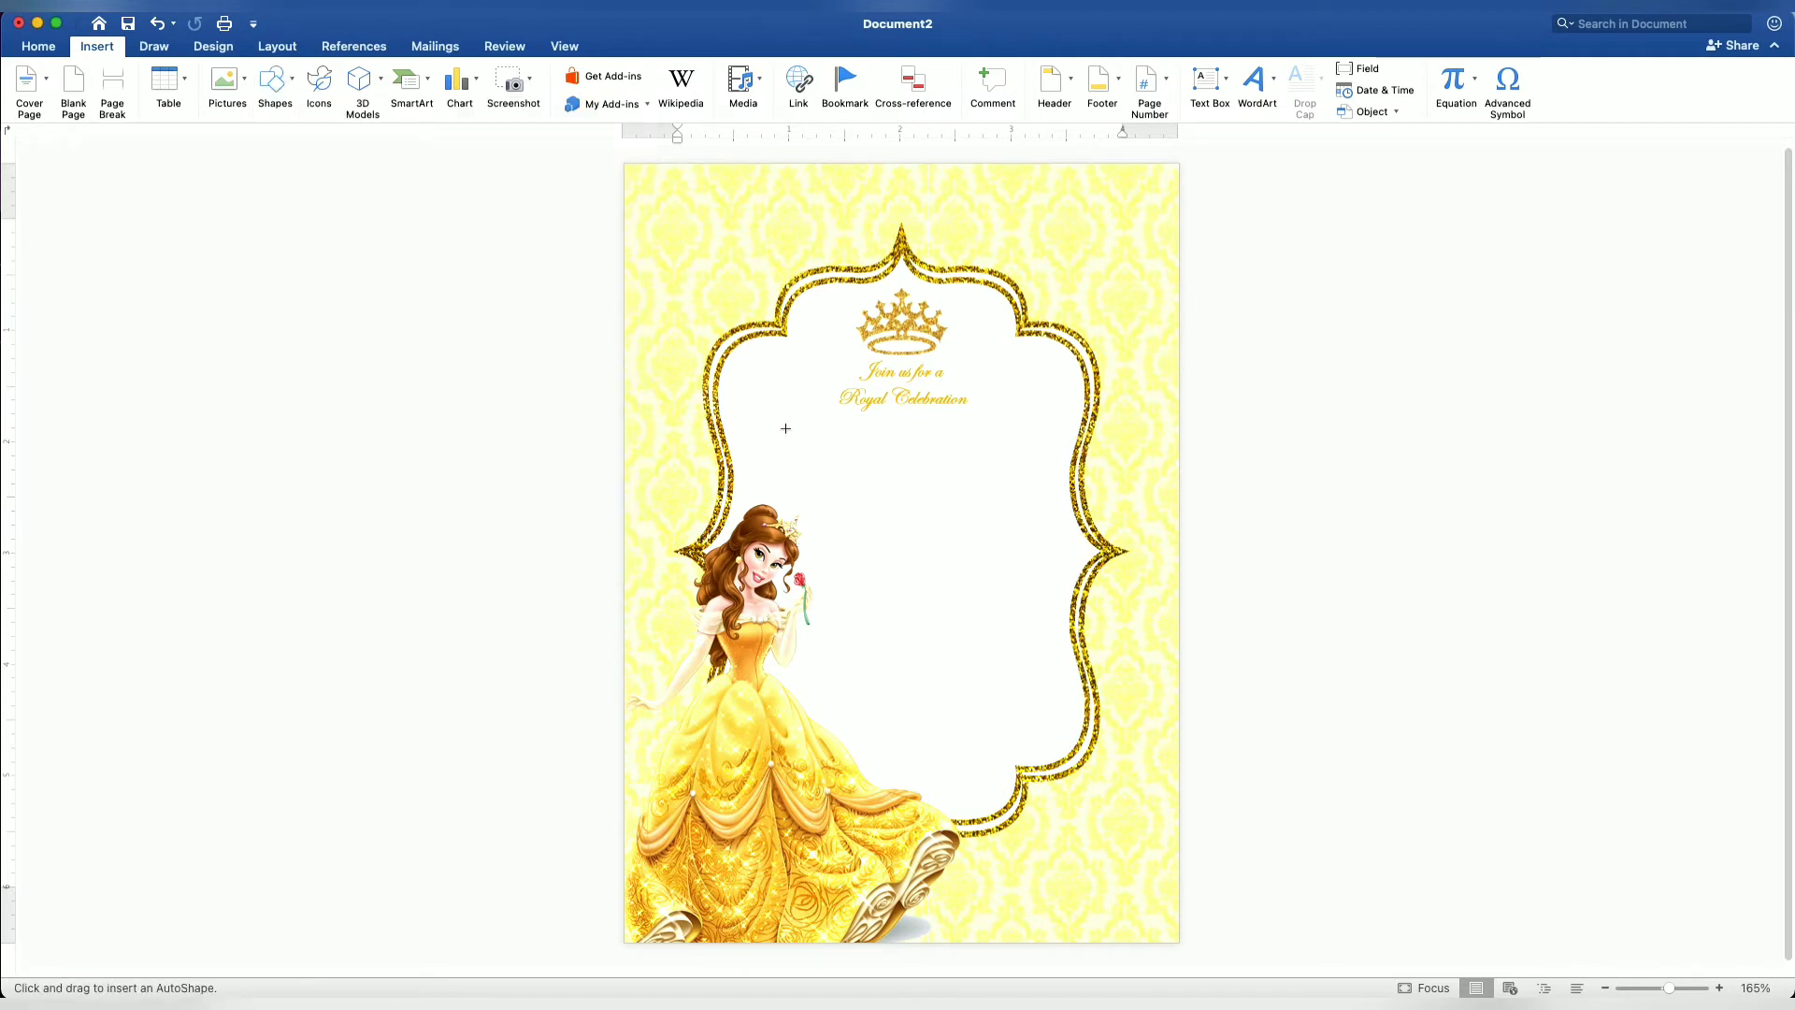
{"action": "left_click_drag", "start_coordinate": [781, 431], "coordinate": [991, 486]}
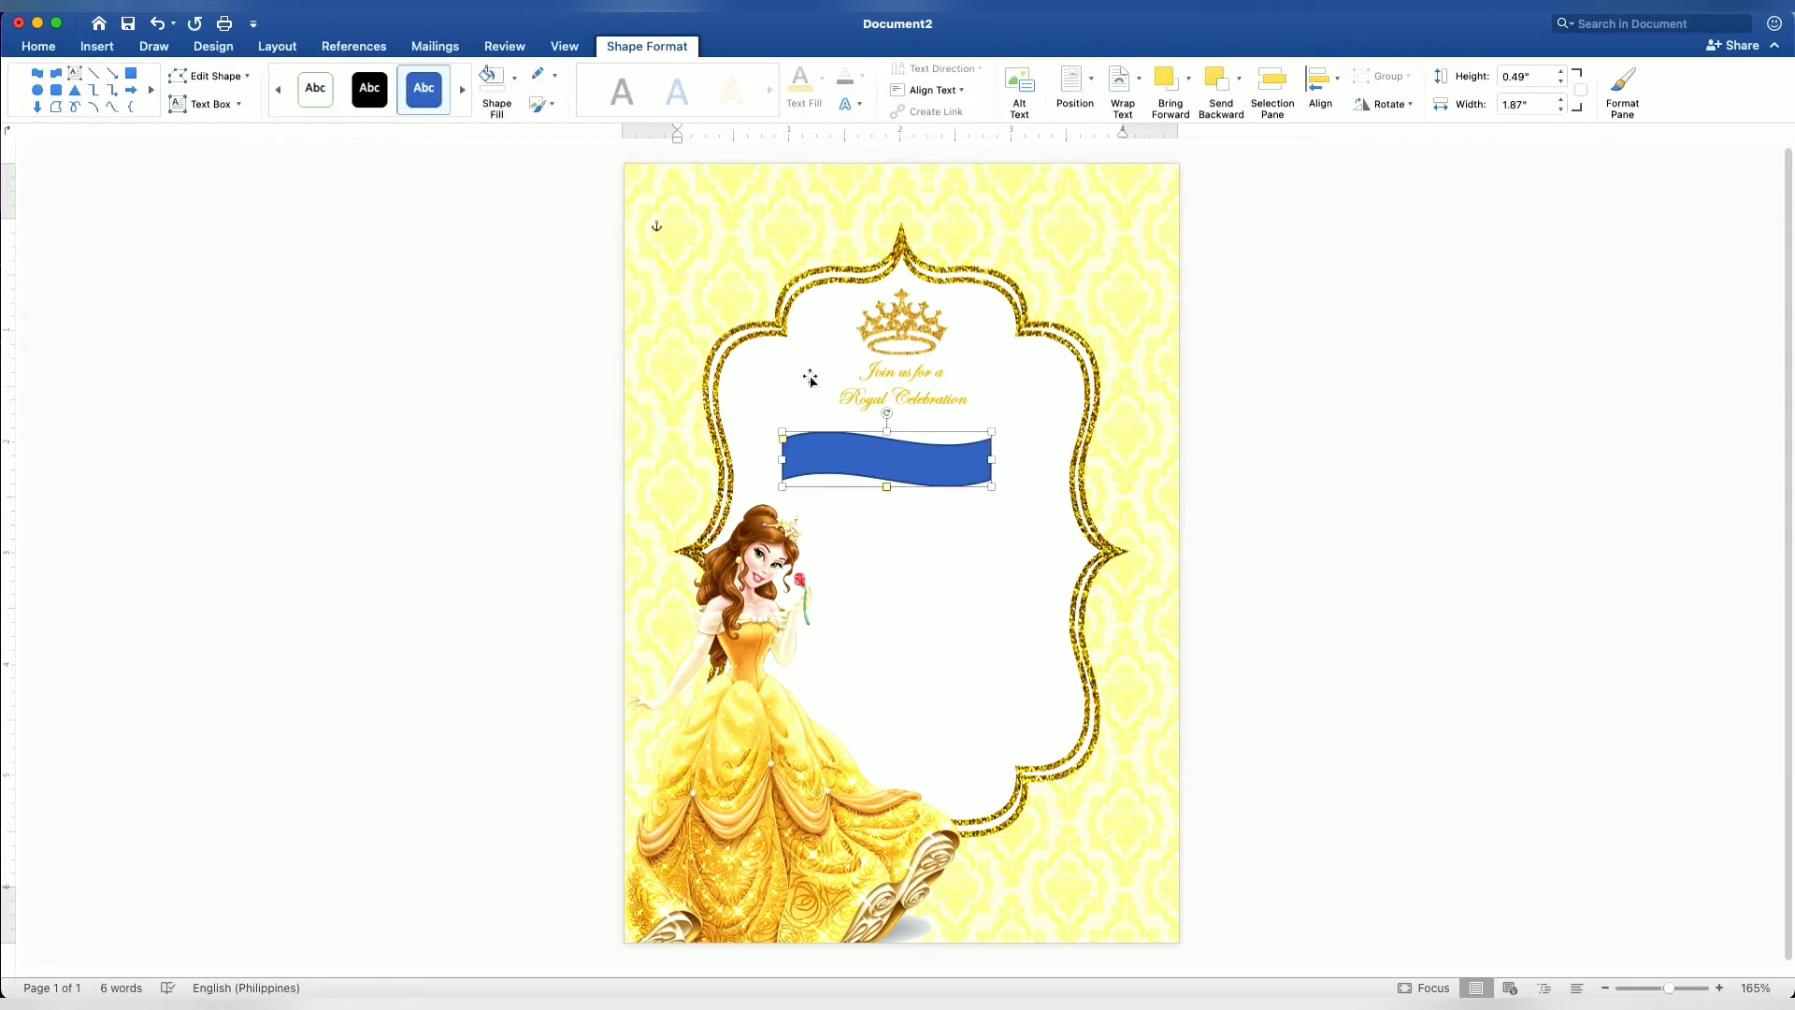
{"action": "left_click", "coordinate": [295, 53]}
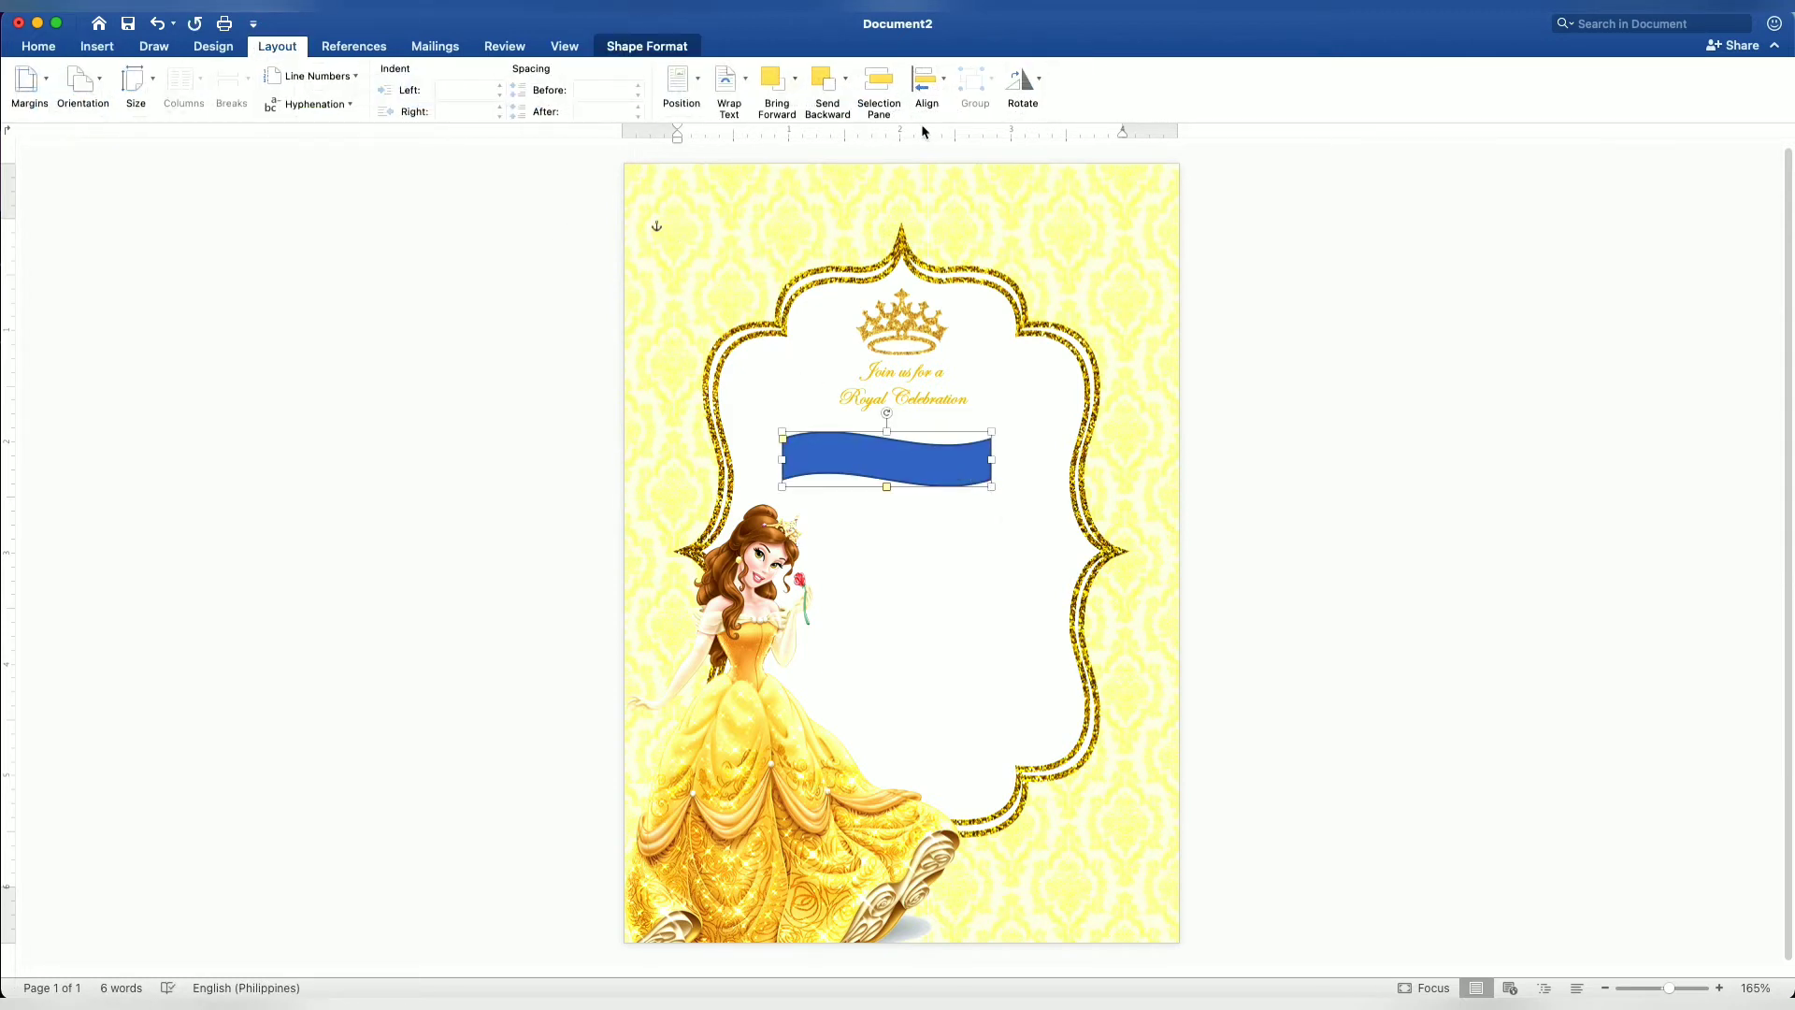
{"action": "left_click", "coordinate": [1039, 82]}
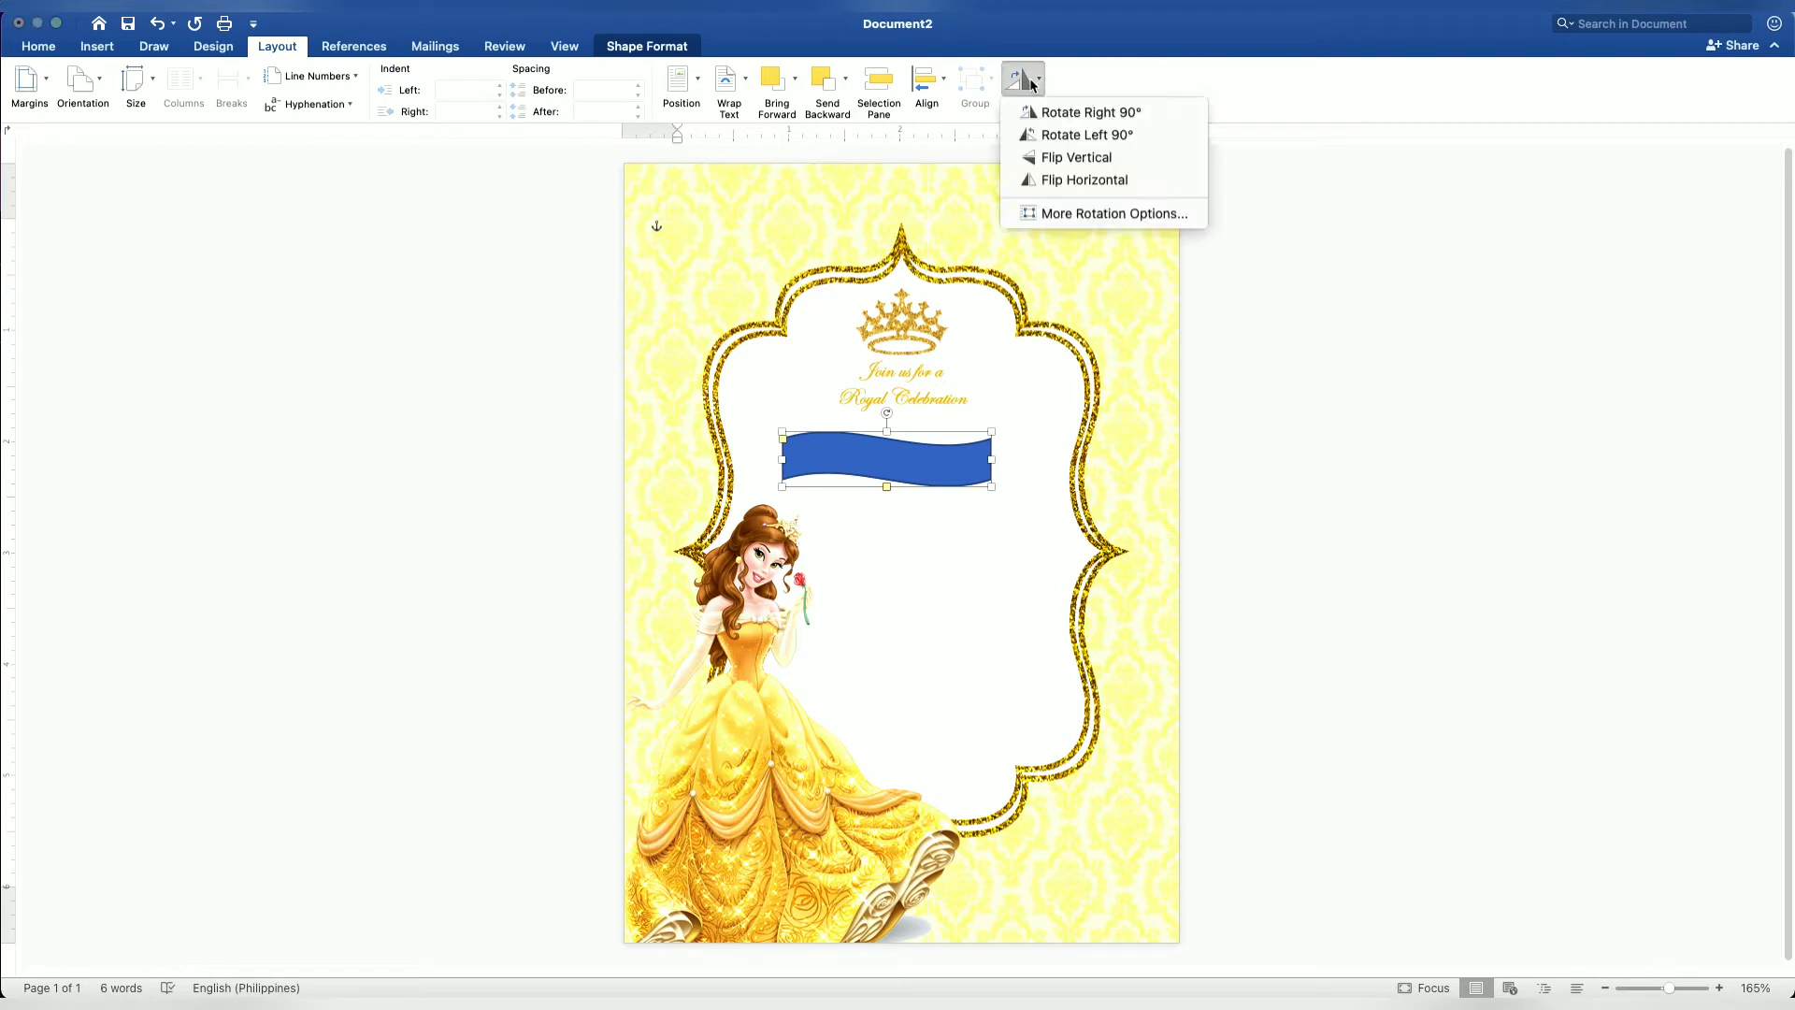
{"action": "left_click", "coordinate": [1052, 159]}
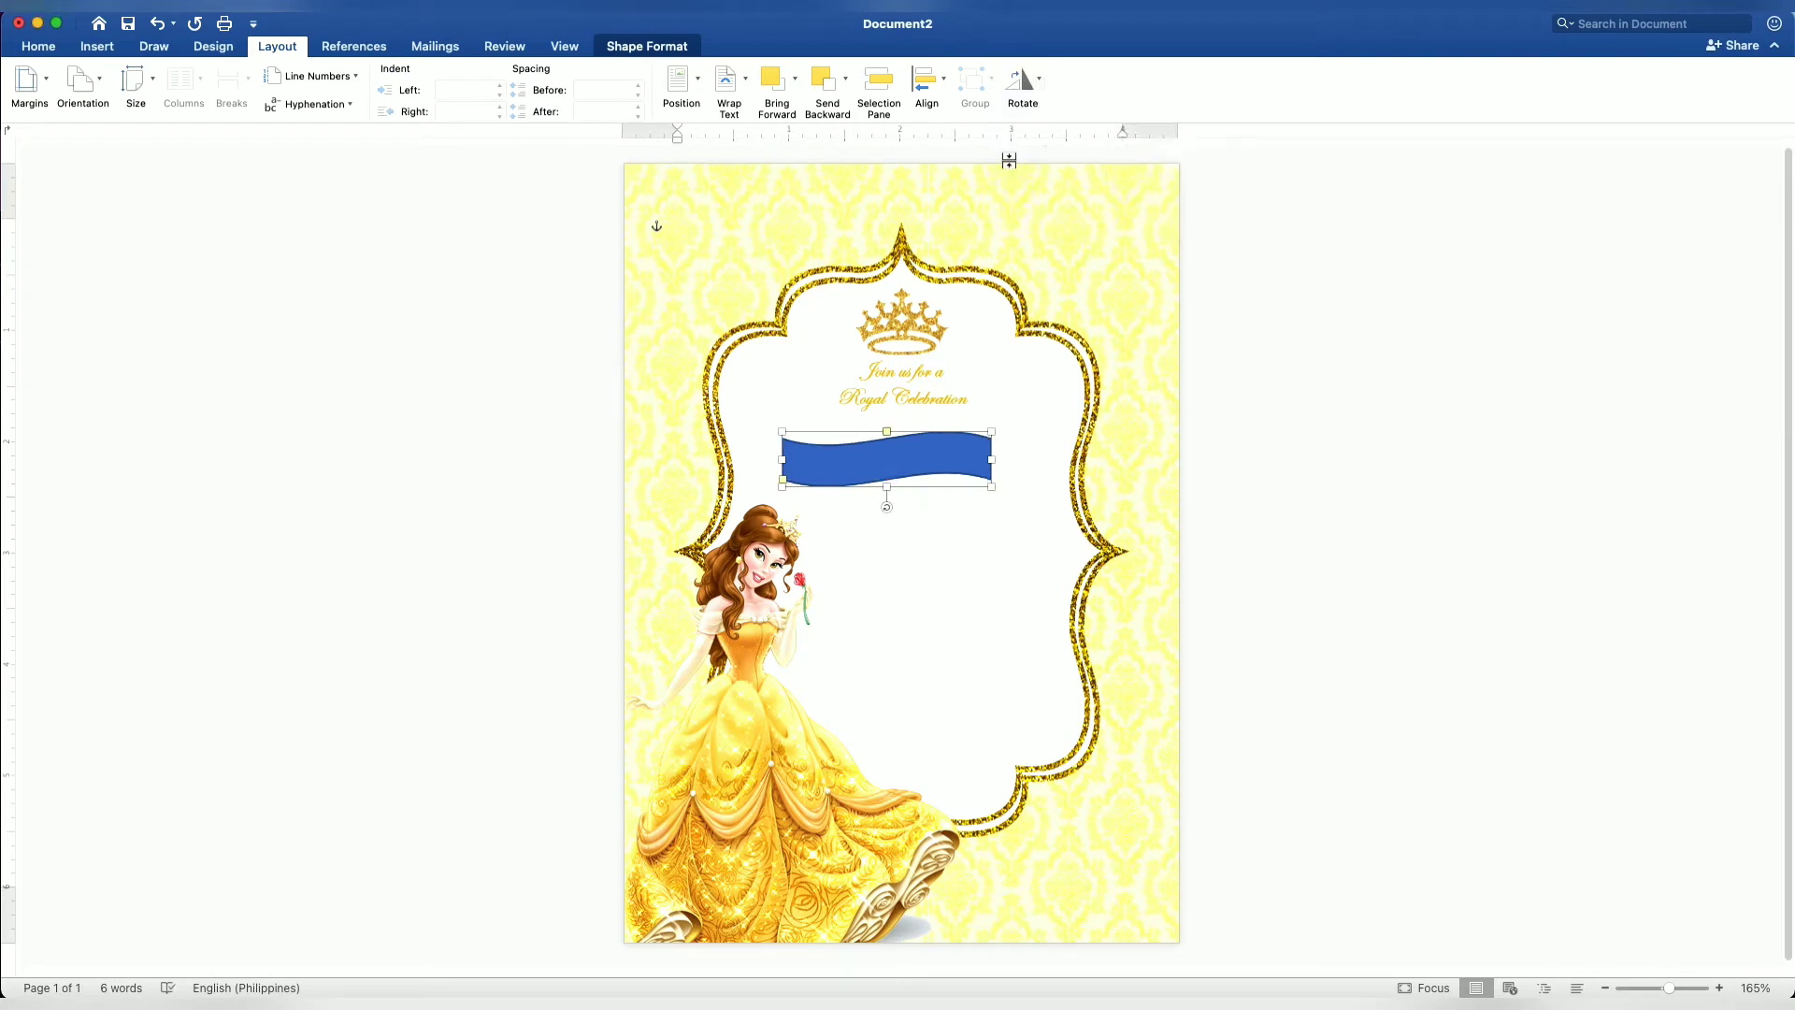
- Fill the banner pink, remove its outline, and shift it slightly up and right
{"action": "left_click", "coordinate": [647, 46]}
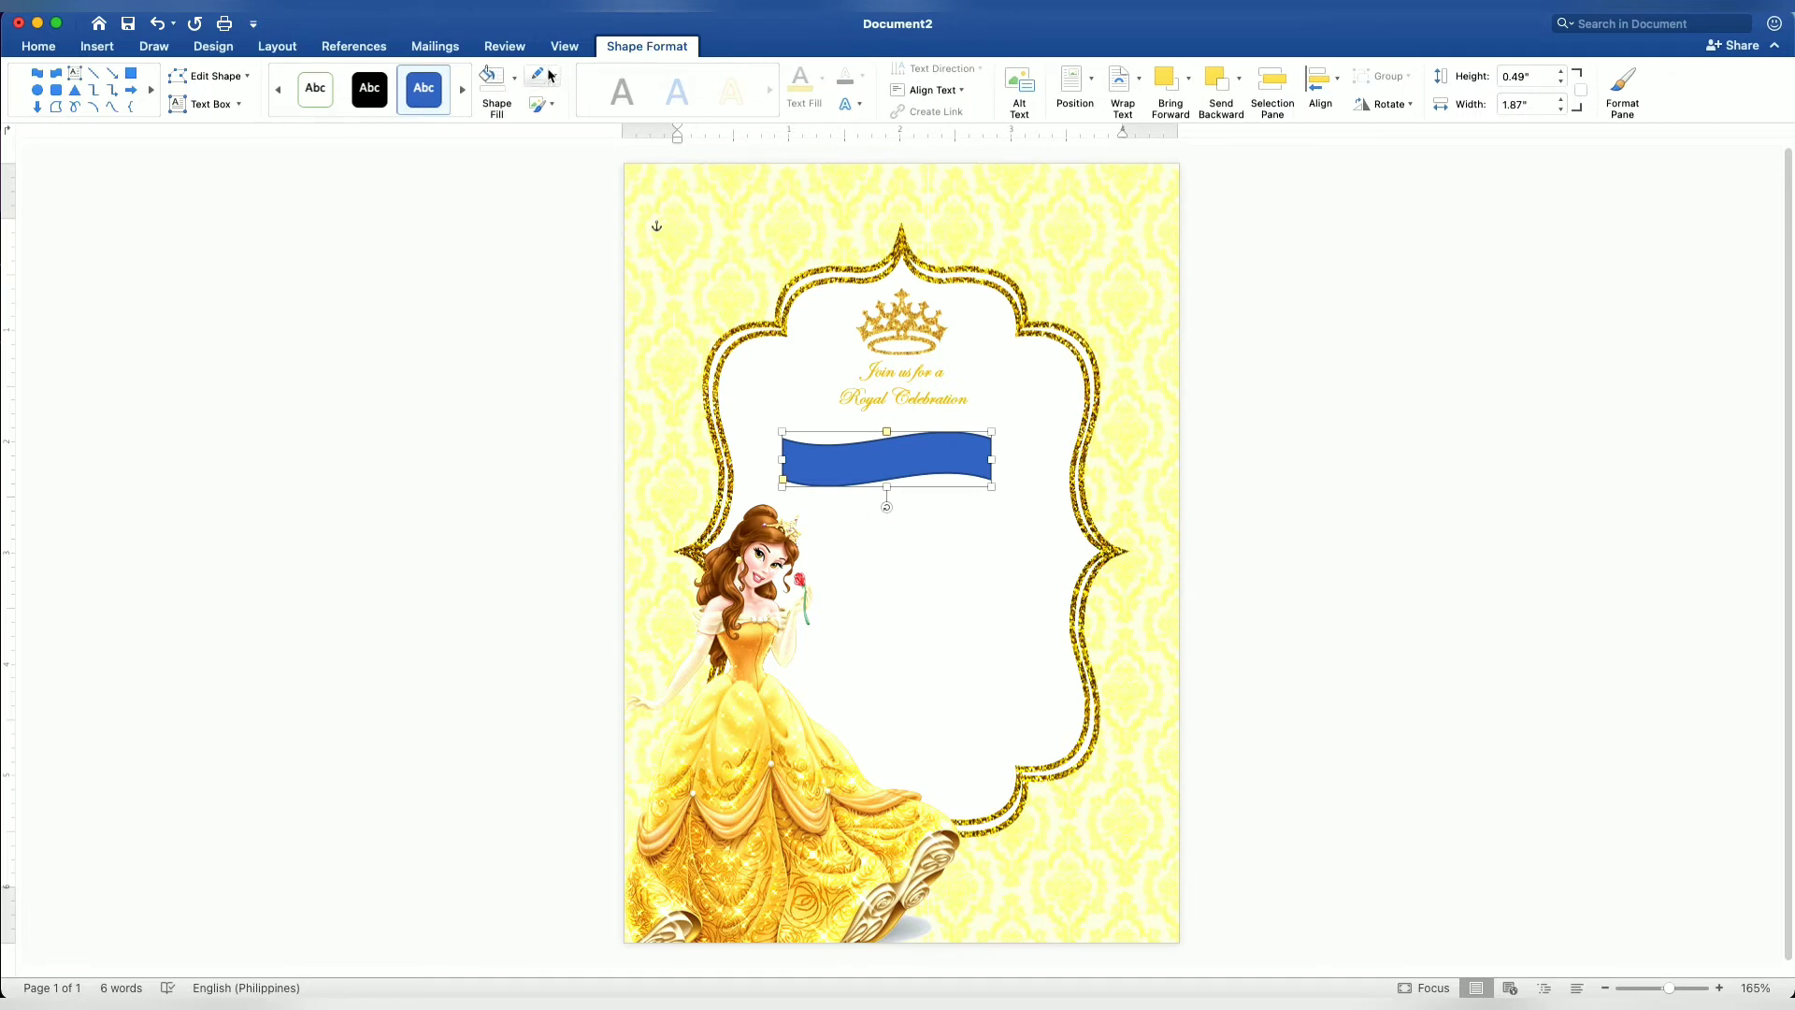
{"action": "left_click", "coordinate": [515, 82]}
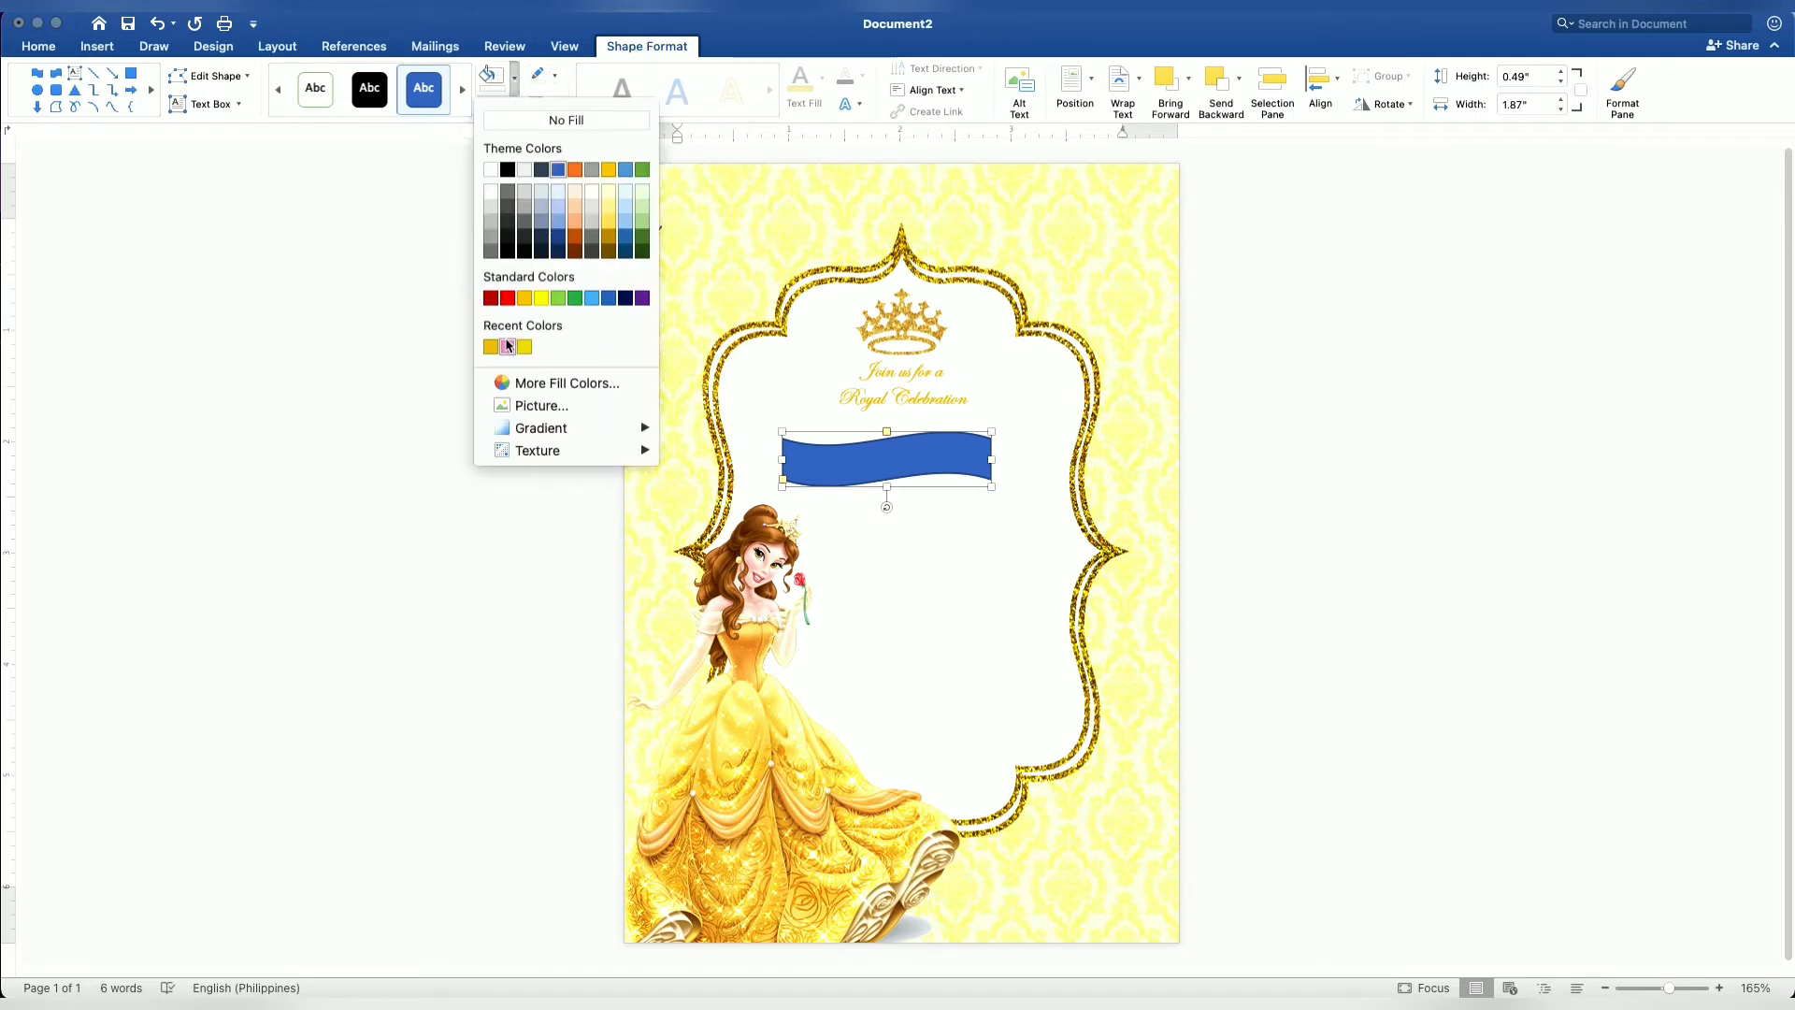
{"action": "left_click", "coordinate": [508, 348]}
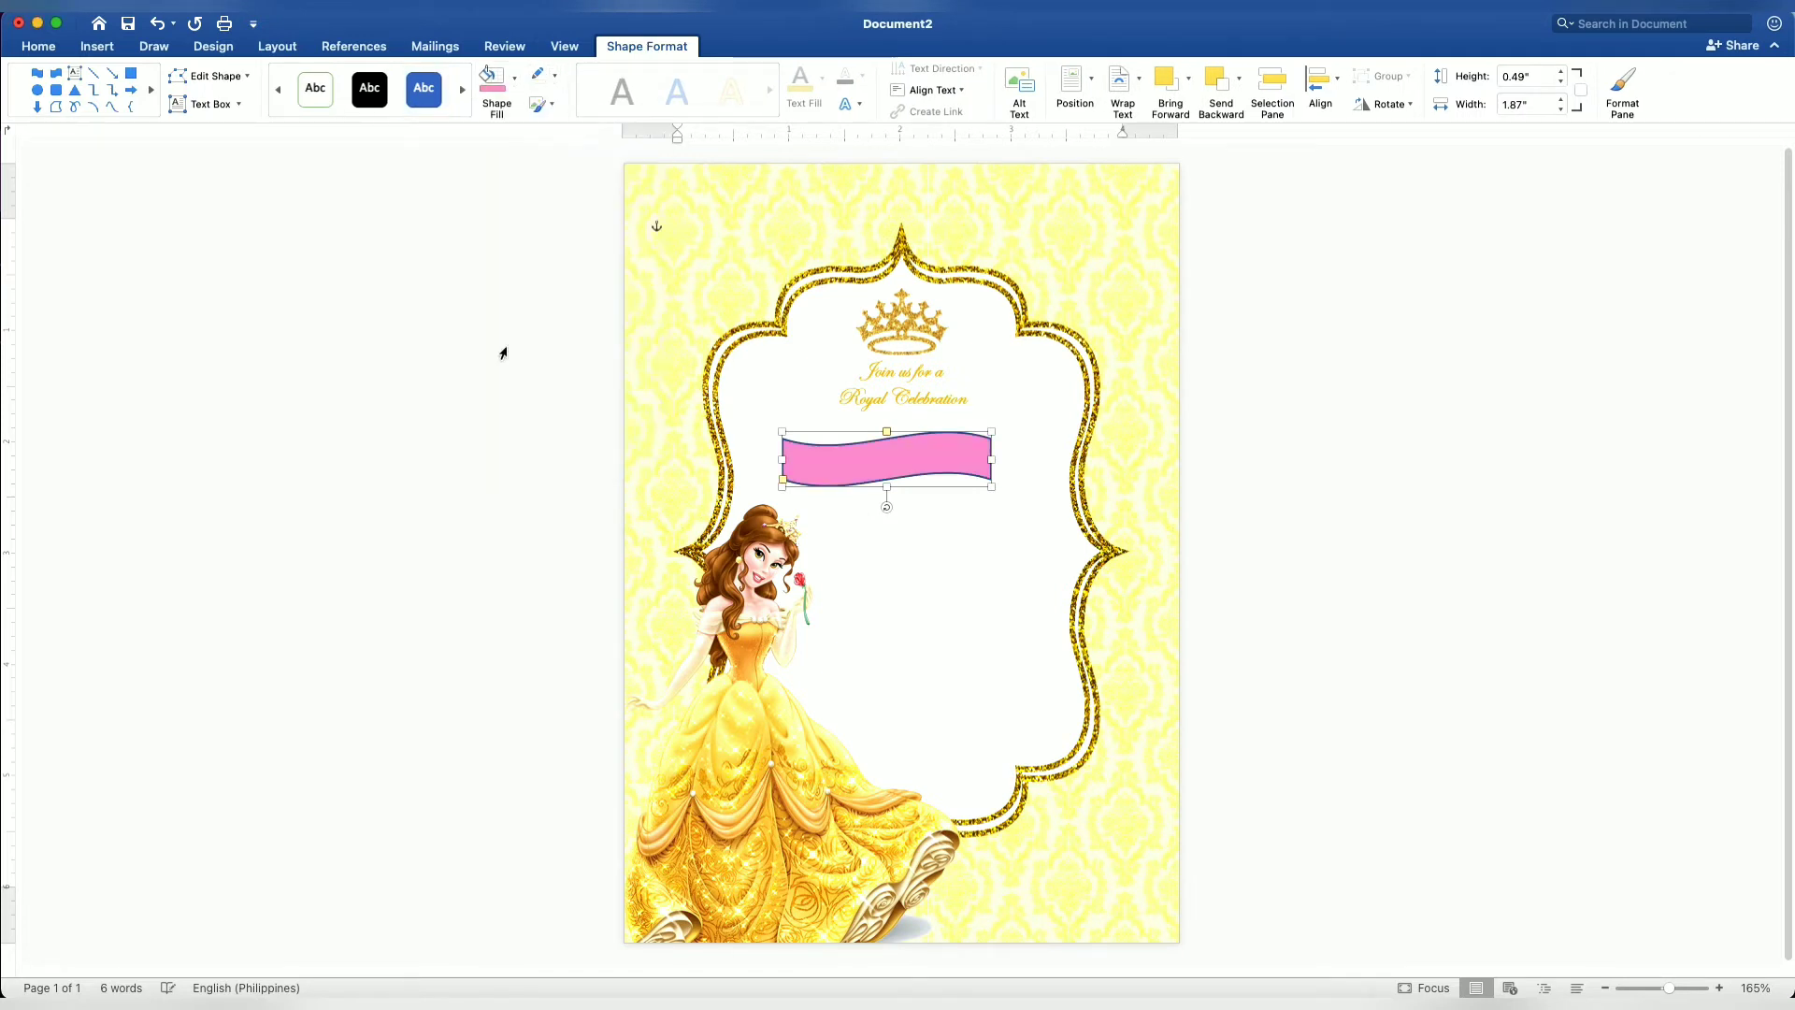
{"action": "left_click", "coordinate": [556, 77]}
{"action": "left_click", "coordinate": [557, 111]}
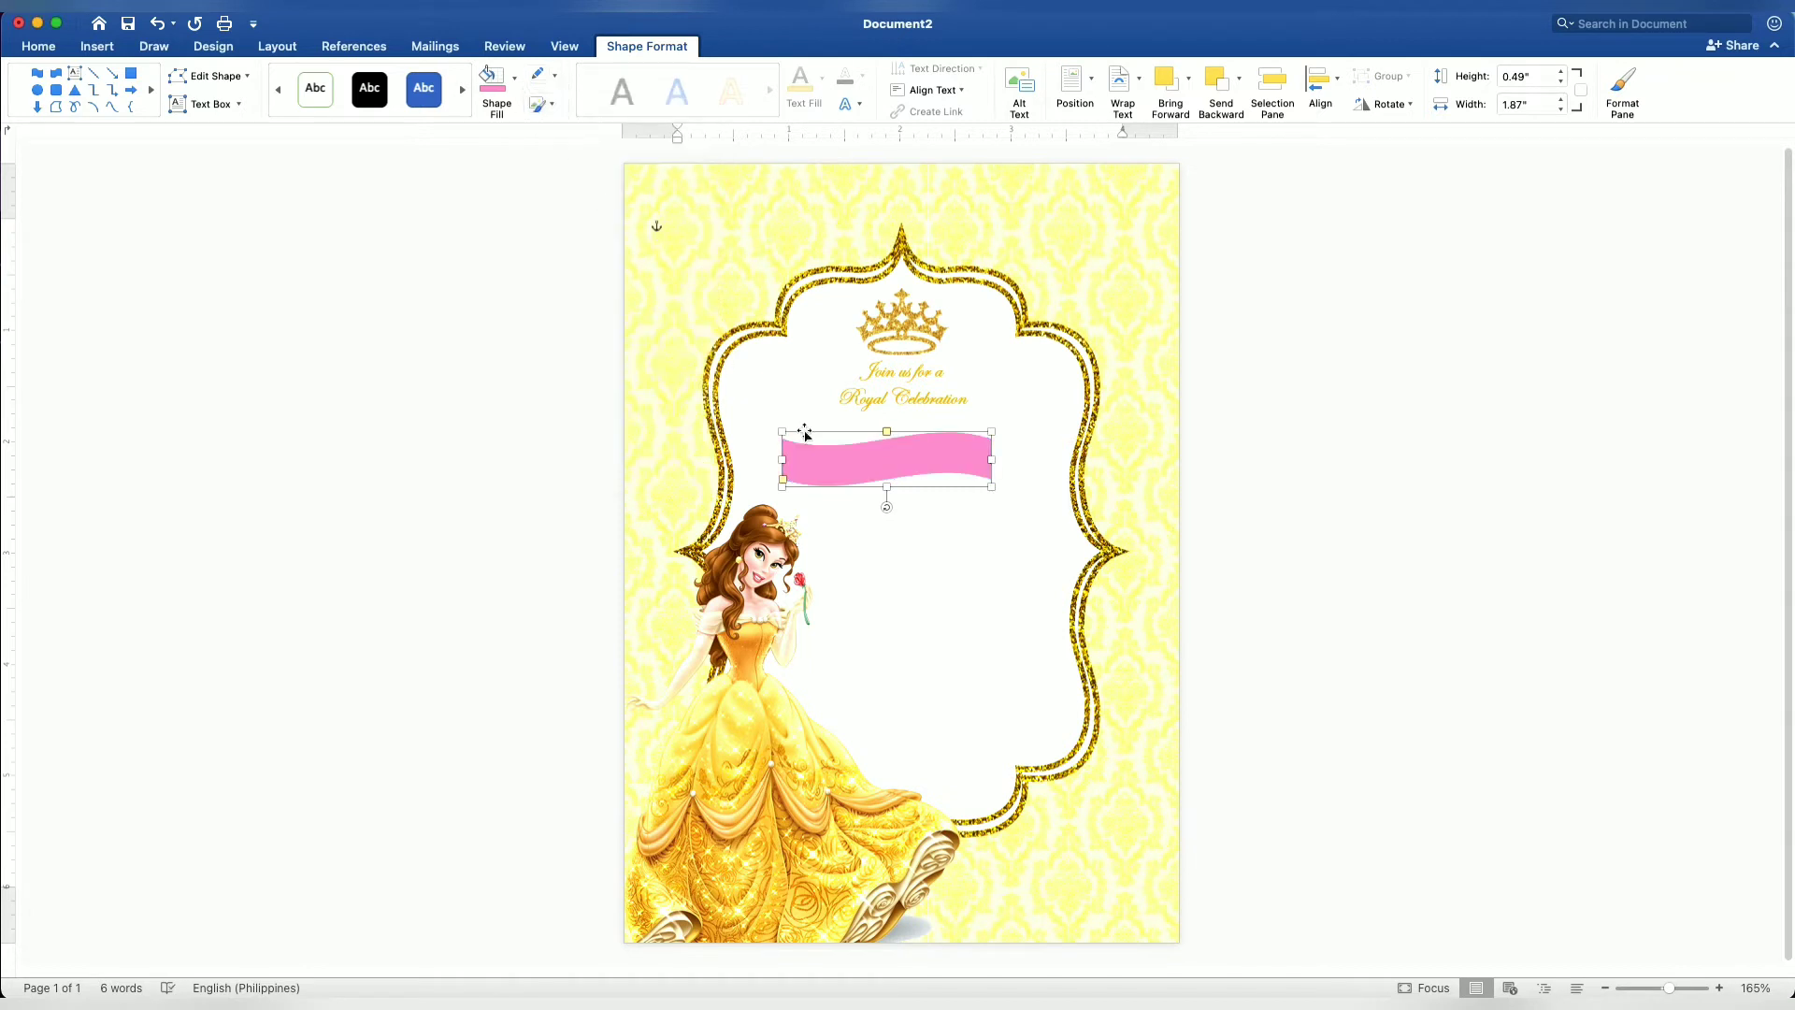
{"action": "mouse_move", "coordinate": [861, 460]}
{"action": "left_mouse_down"}
{"action": "mouse_move", "coordinate": [884, 444]}
{"action": "mouse_move", "coordinate": [910, 465]}
{"action": "left_mouse_up"}
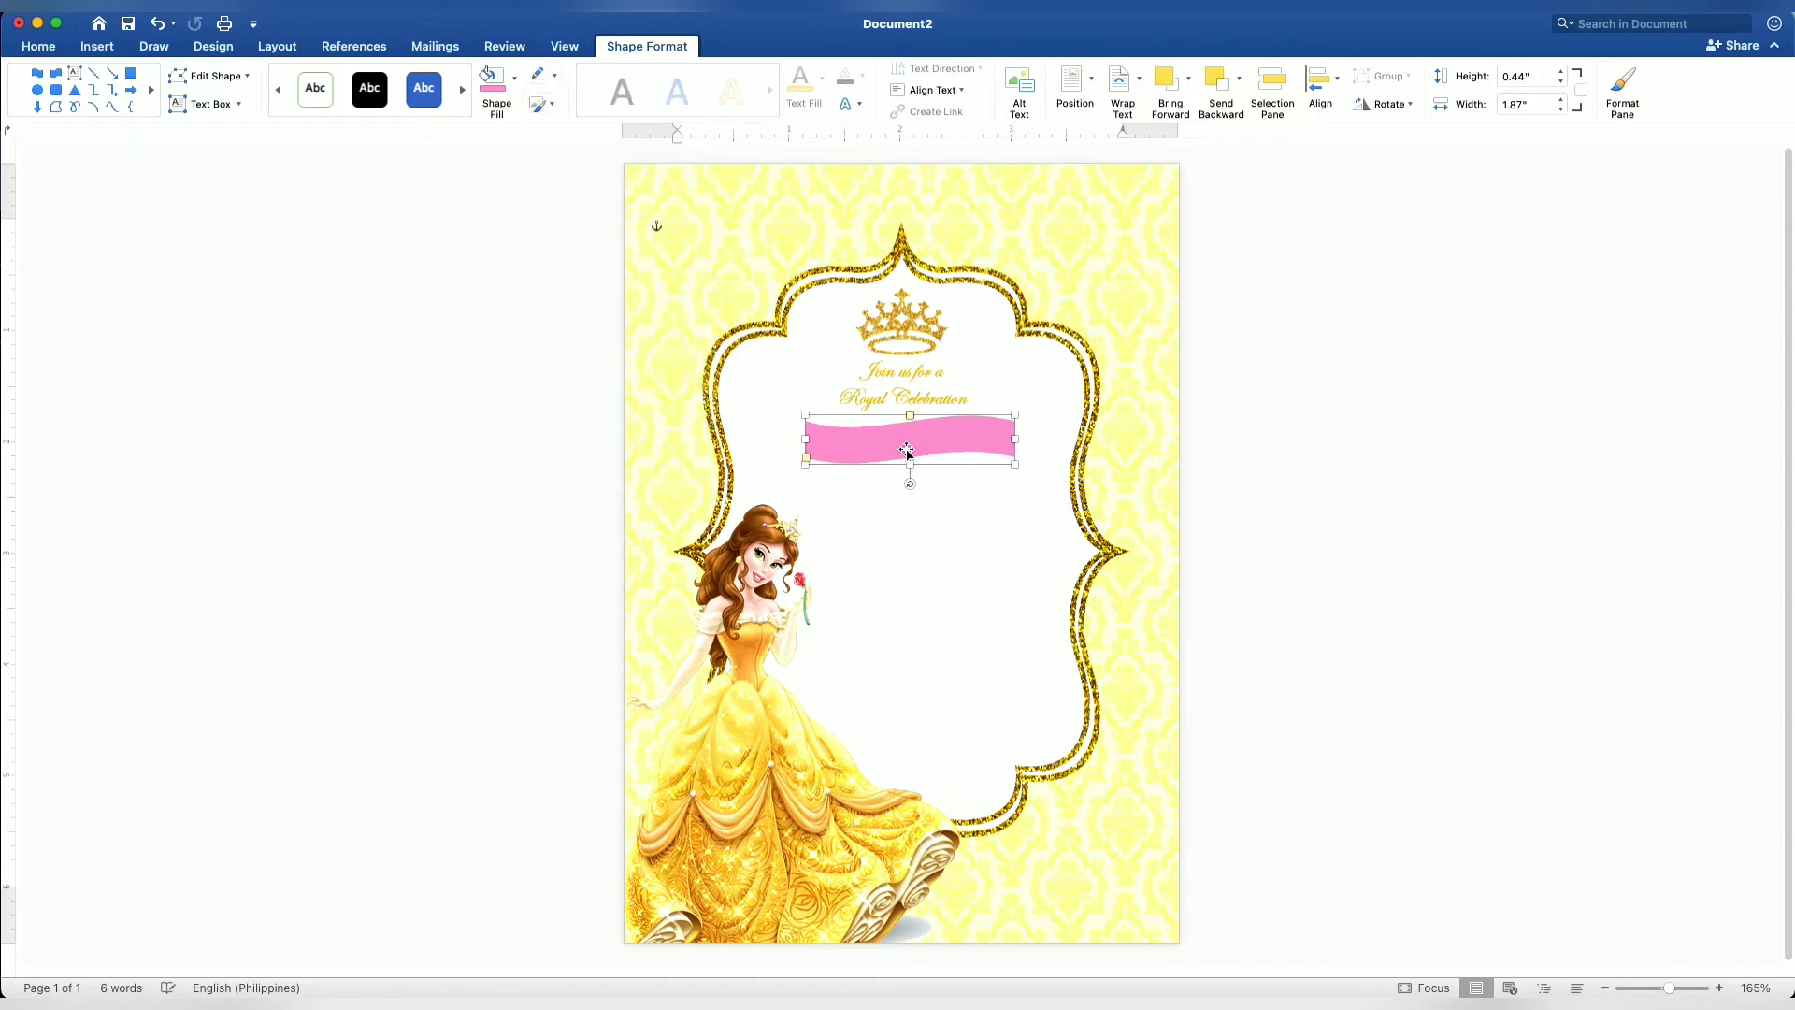
- Duplicate the 'Join us' text box and move the copy below the pink banner
{"action": "left_click", "coordinate": [900, 393]}
{"action": "right_click", "coordinate": [901, 391]}
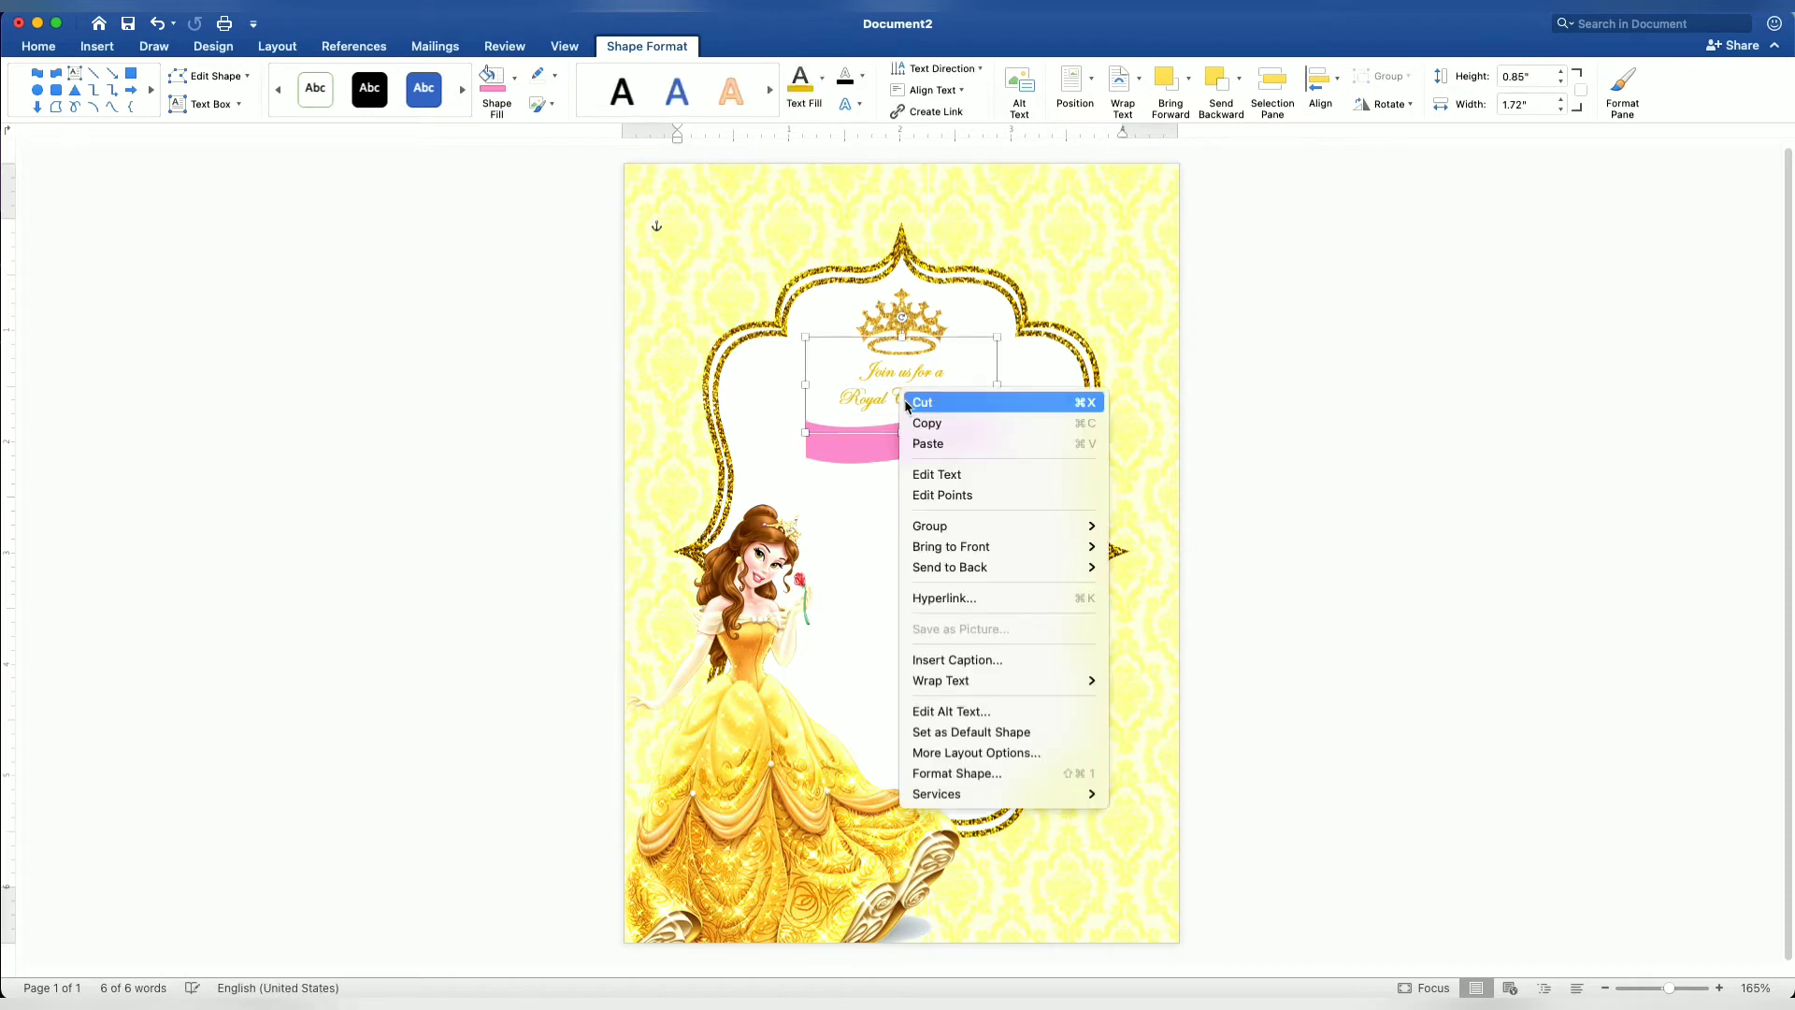
{"action": "left_click", "coordinate": [921, 424]}
{"action": "right_click", "coordinate": [904, 402]}
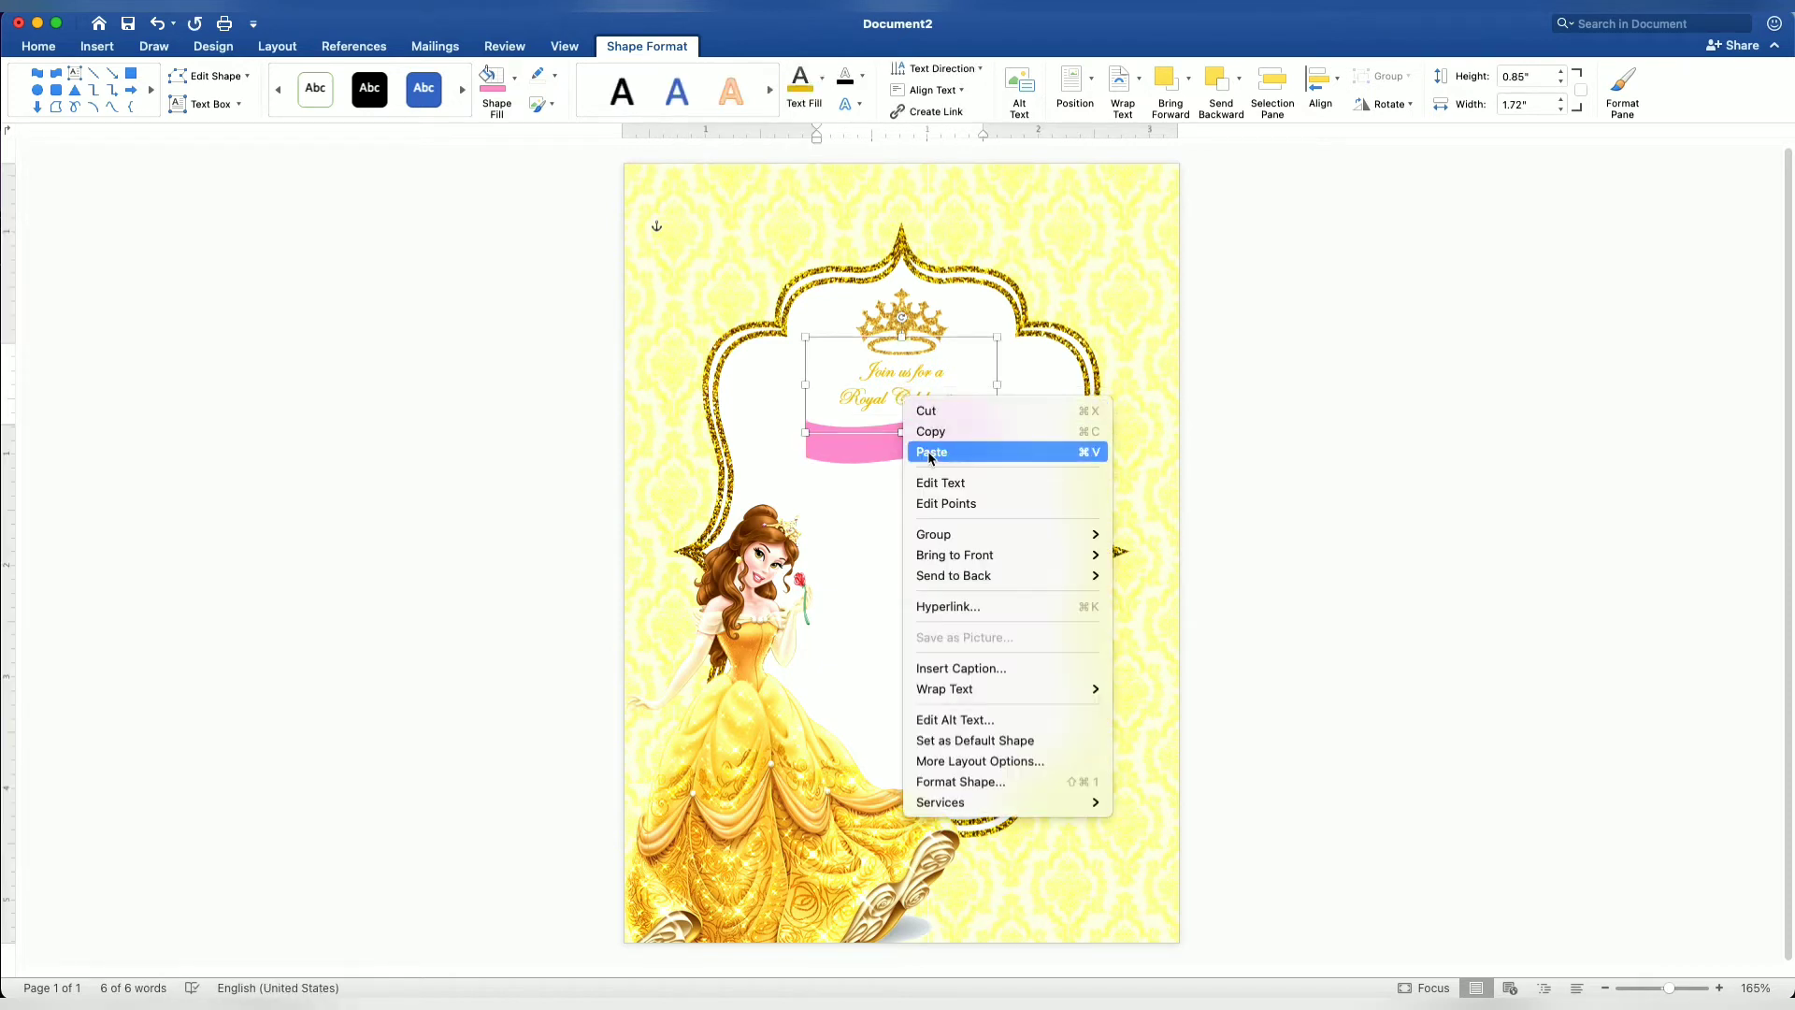
{"action": "left_click", "coordinate": [928, 452]}
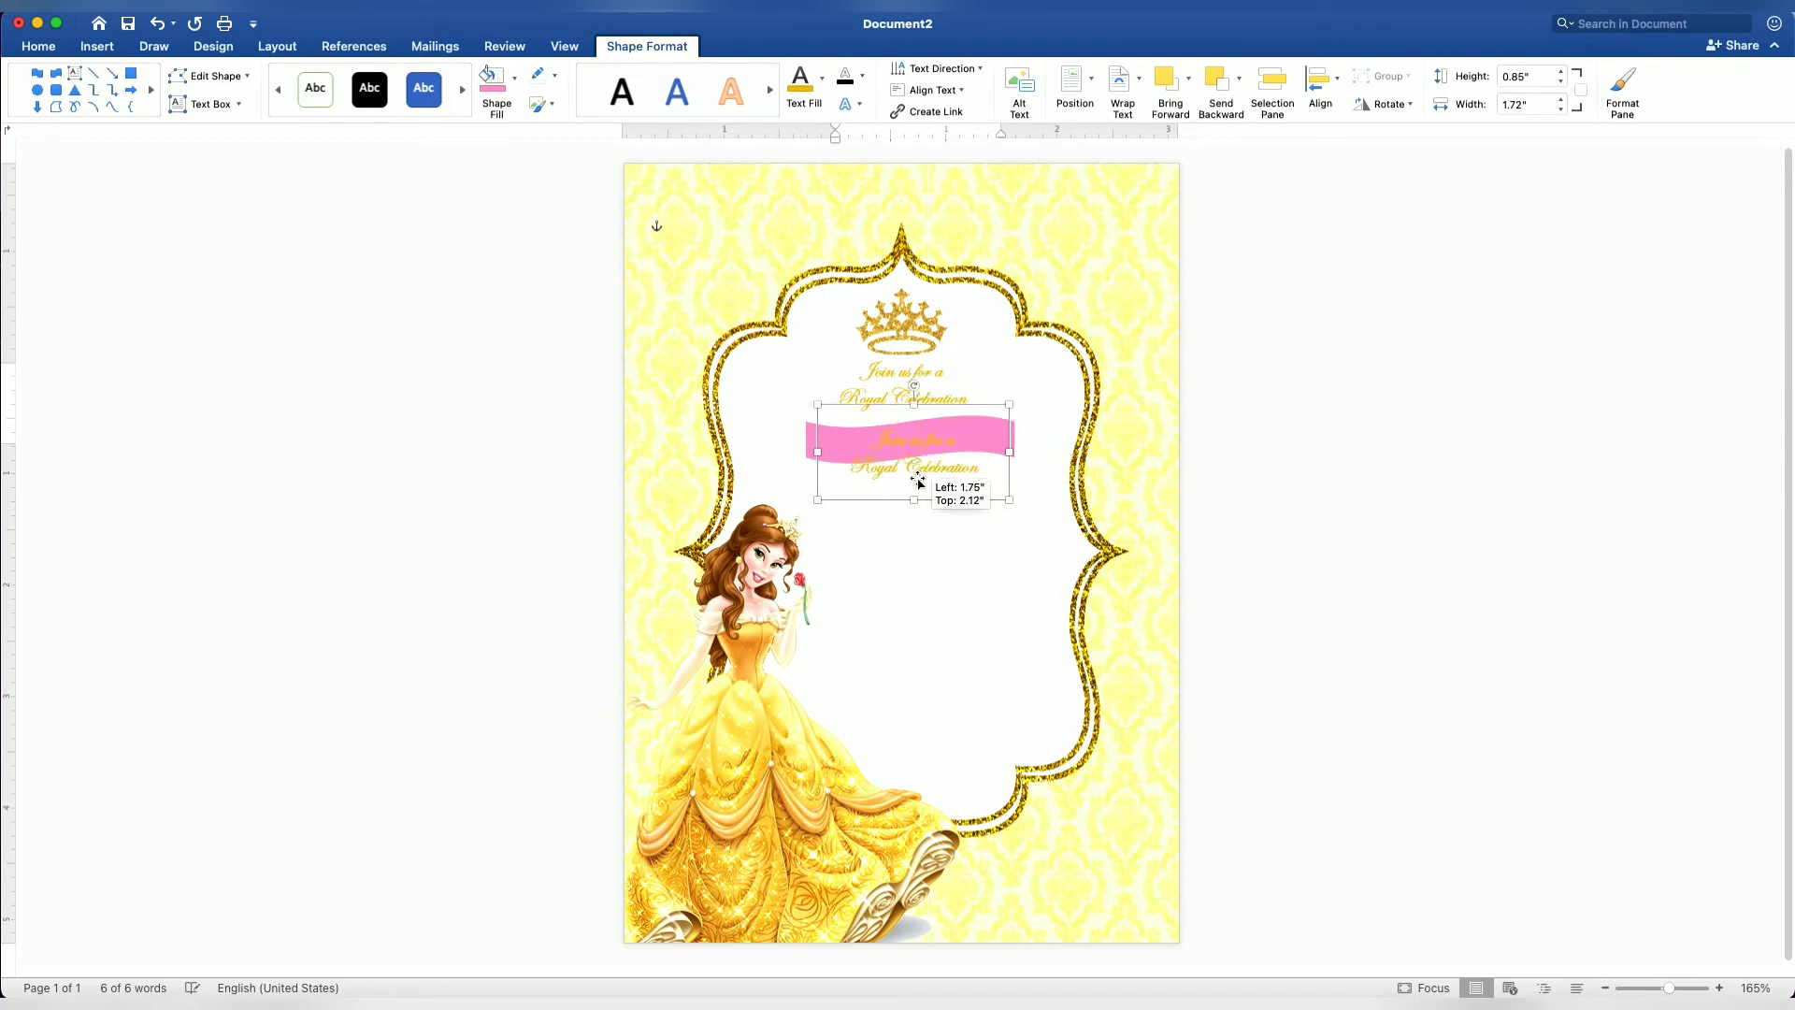
{"action": "left_click_drag", "start_coordinate": [923, 441], "coordinate": [918, 513]}
{"action": "scroll", "coordinate": [918, 514], "scroll_direction": "up", "scroll_amount": 2}
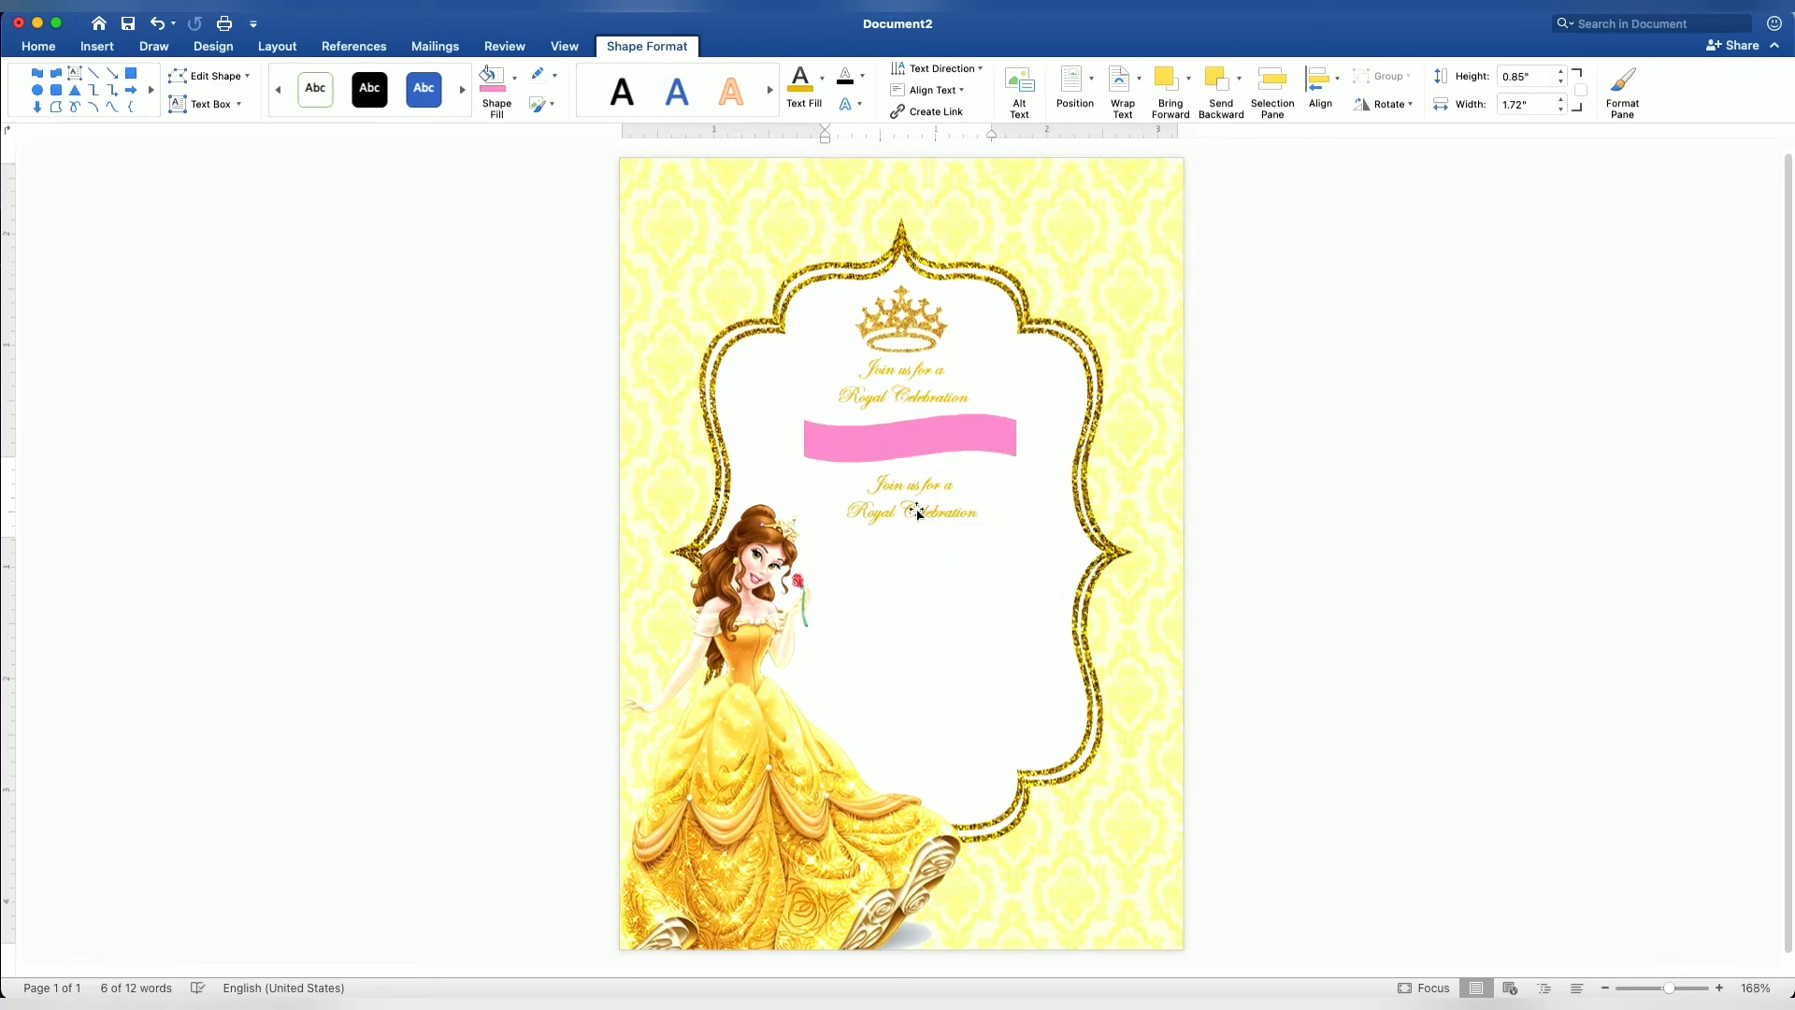
{"action": "scroll", "coordinate": [918, 513], "scroll_direction": "up", "scroll_amount": 3}
{"action": "scroll", "coordinate": [918, 514], "scroll_direction": "up", "scroll_amount": 3}
{"action": "scroll", "coordinate": [918, 513], "scroll_direction": "up", "scroll_amount": 1}
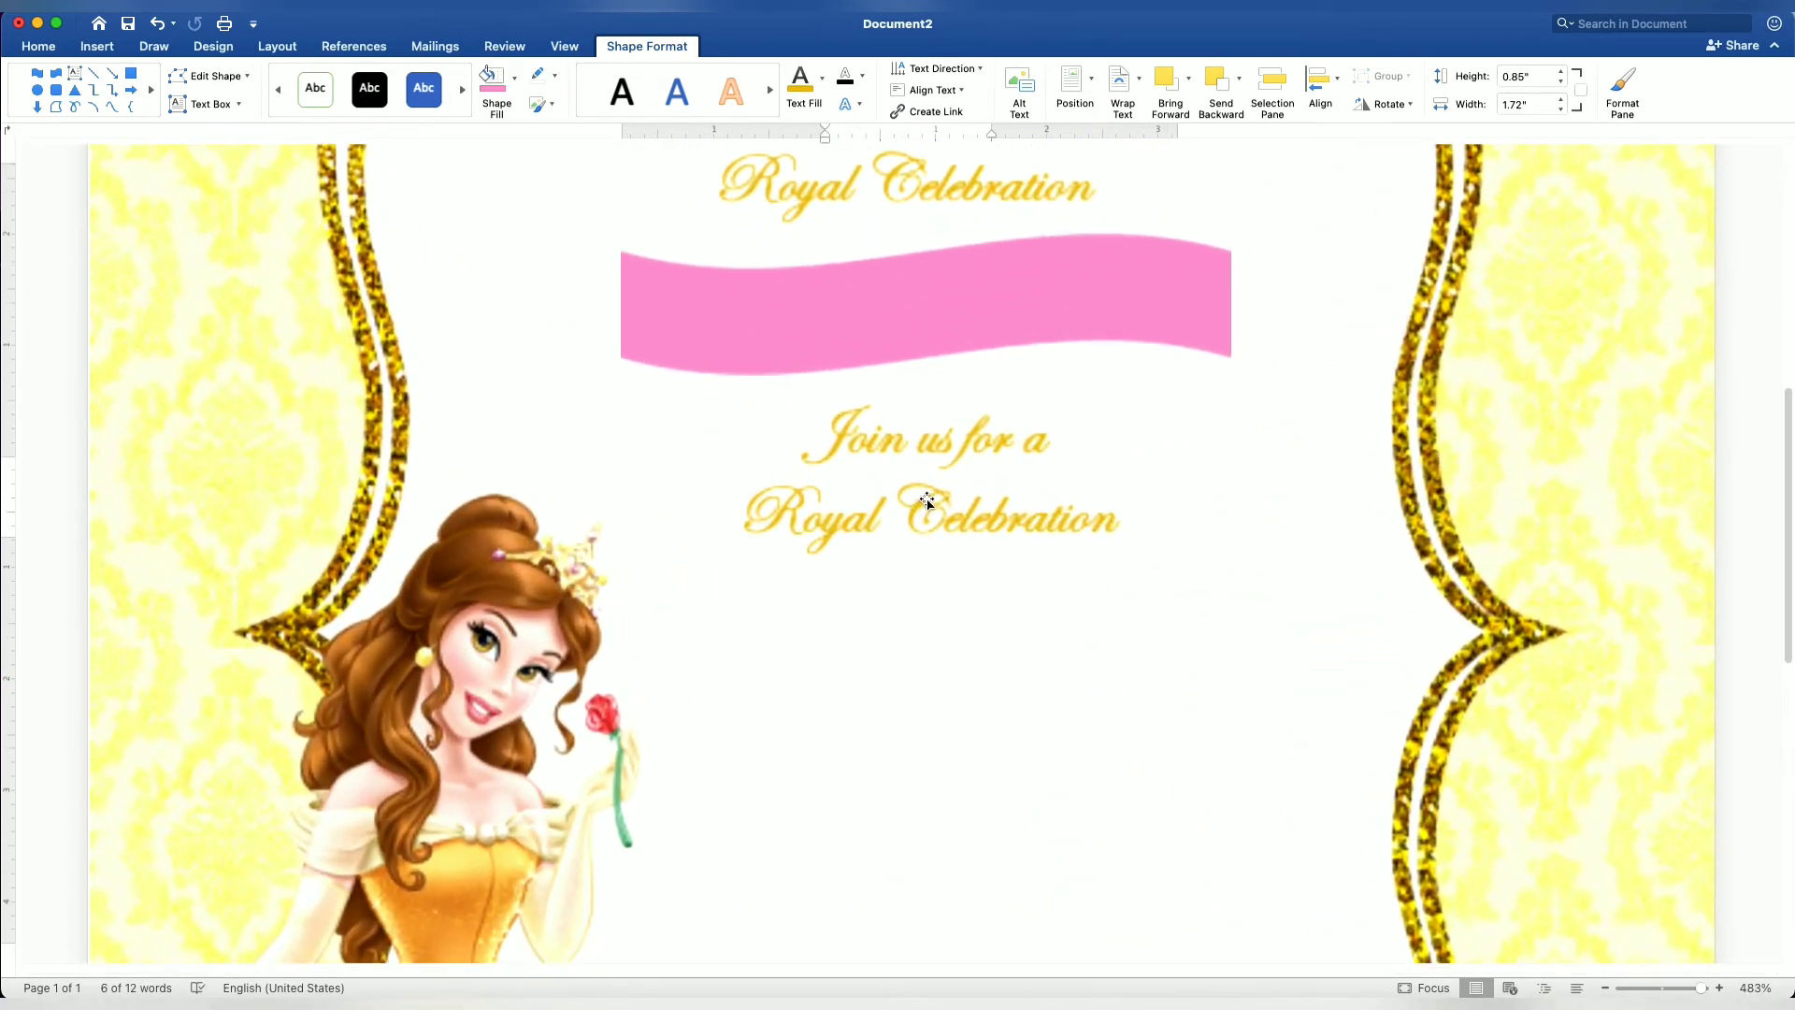
- Change the copy's text to 'in honor of princess' in white
{"action": "left_click", "coordinate": [967, 493]}
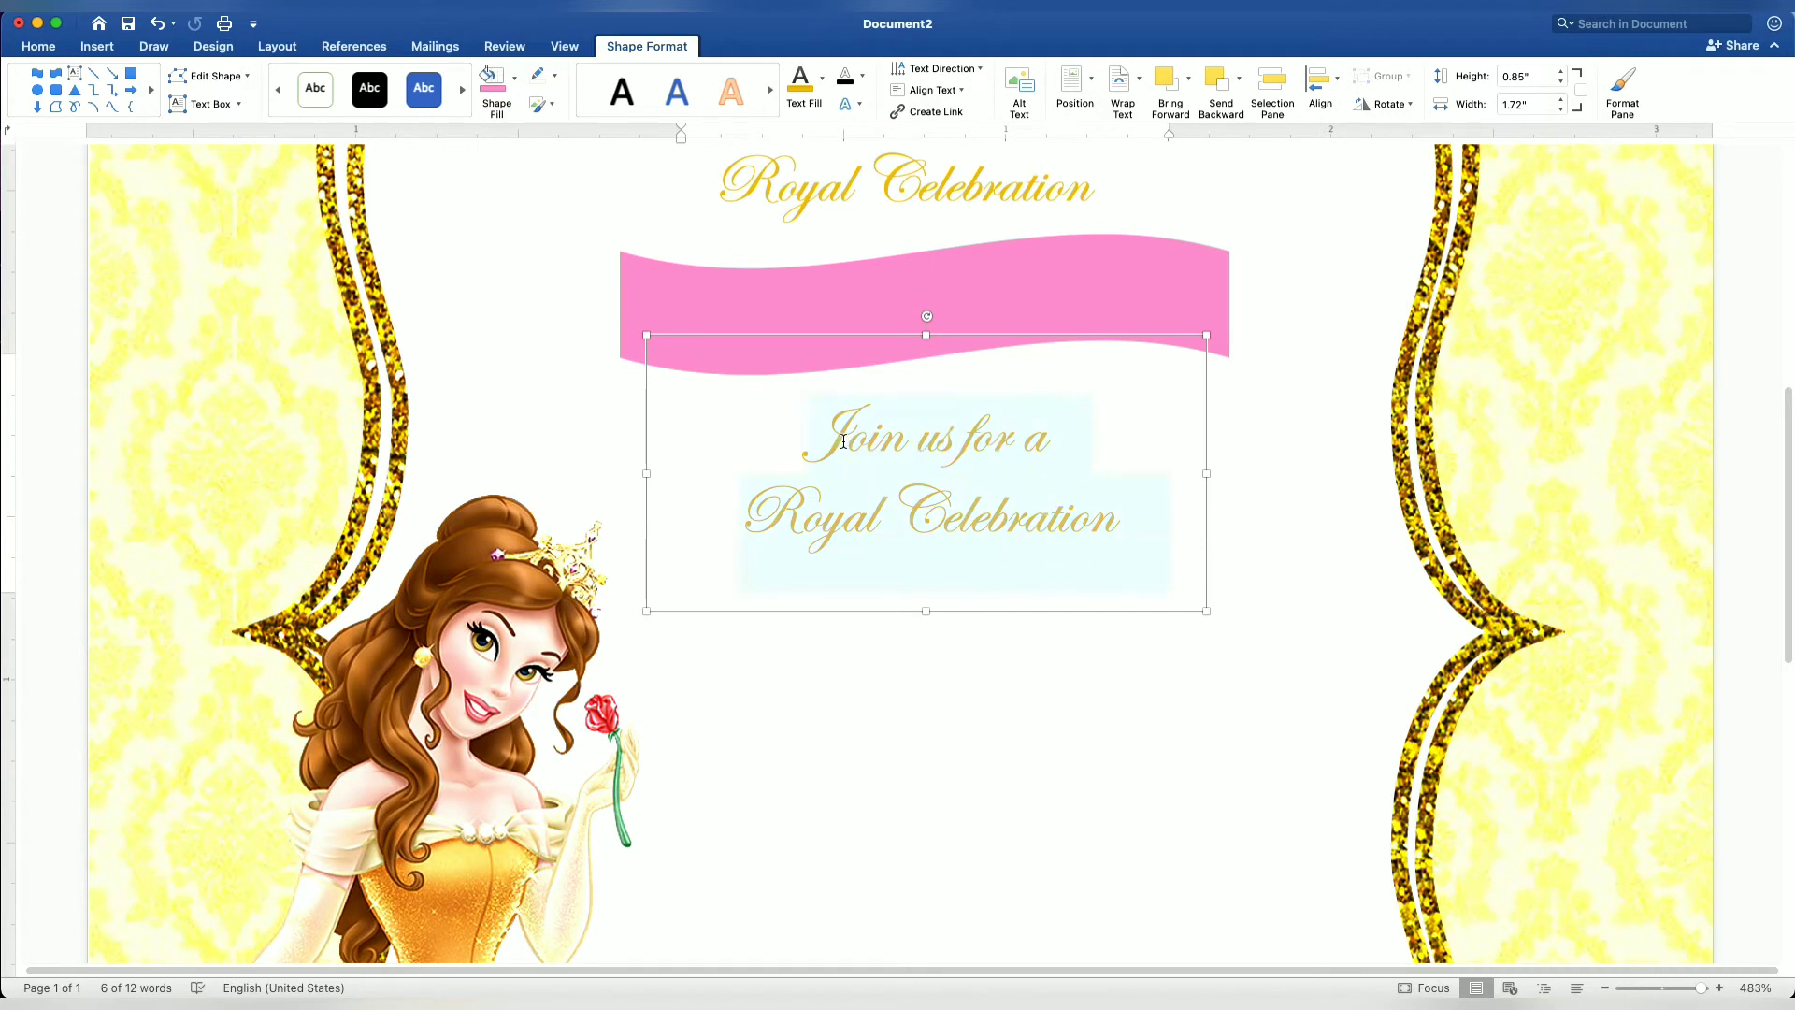
{"action": "type", "text": "In "}
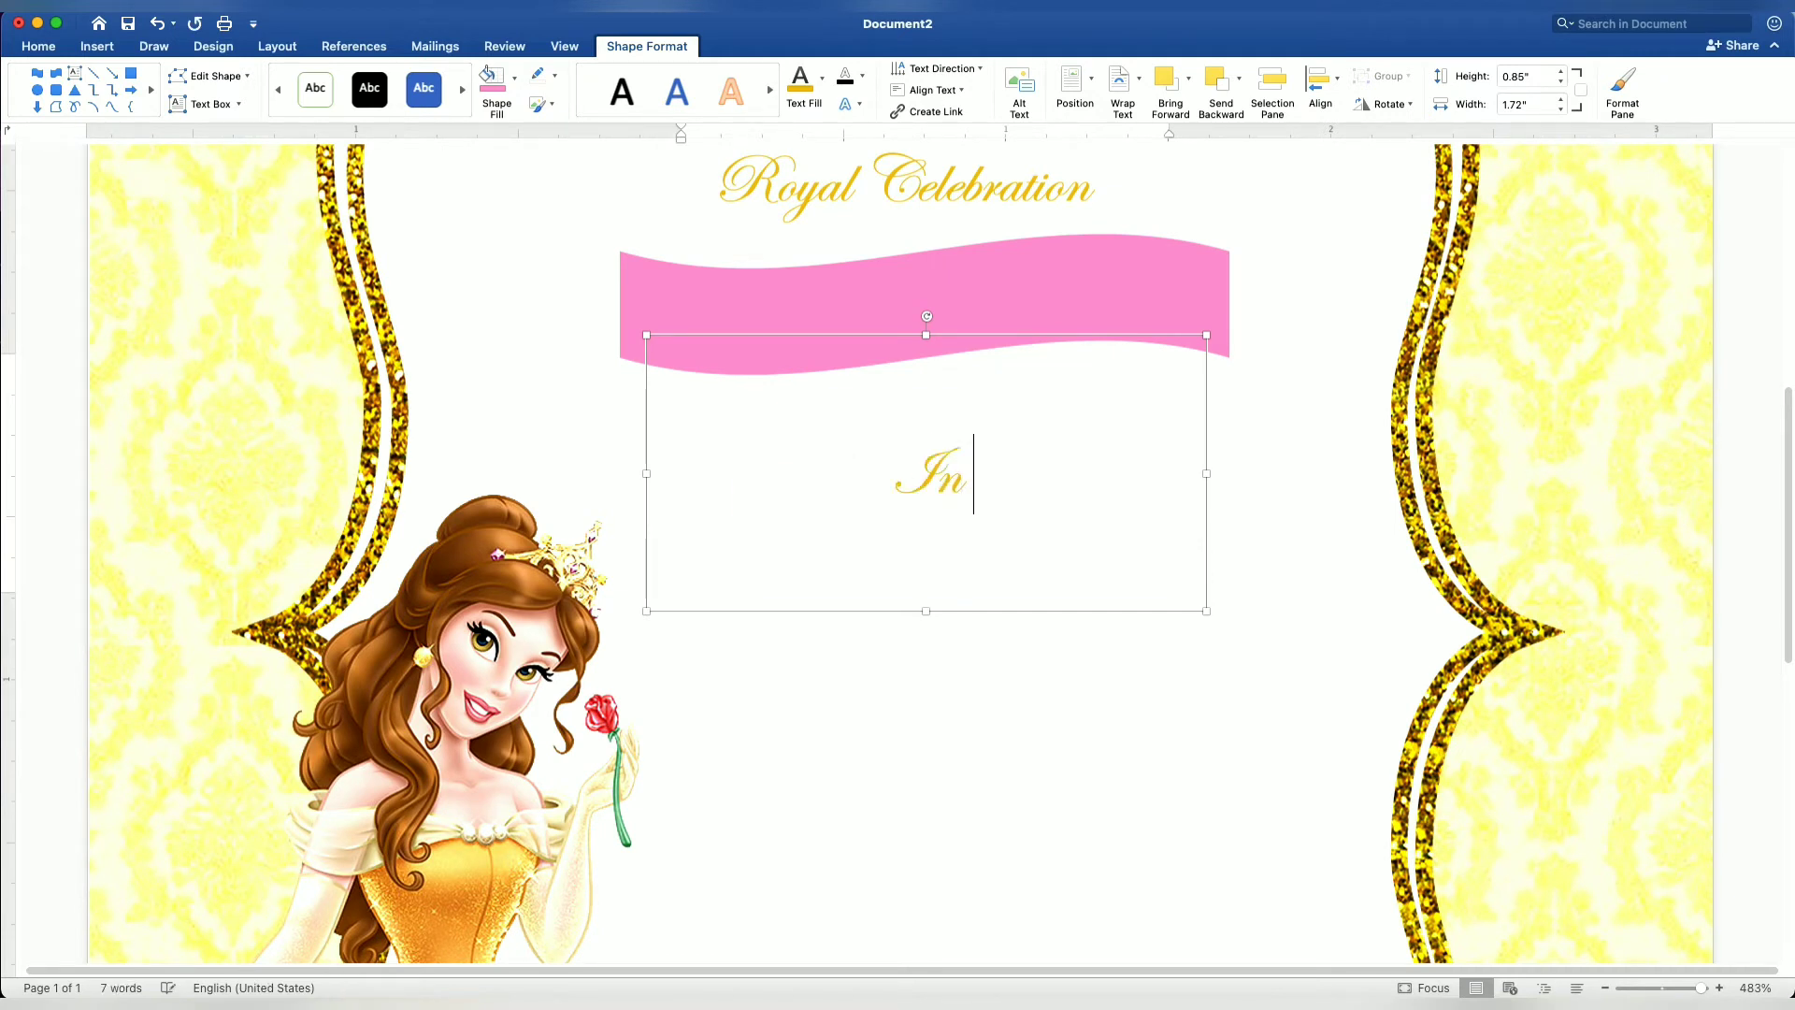
{"action": "type", "text": "honor of "}
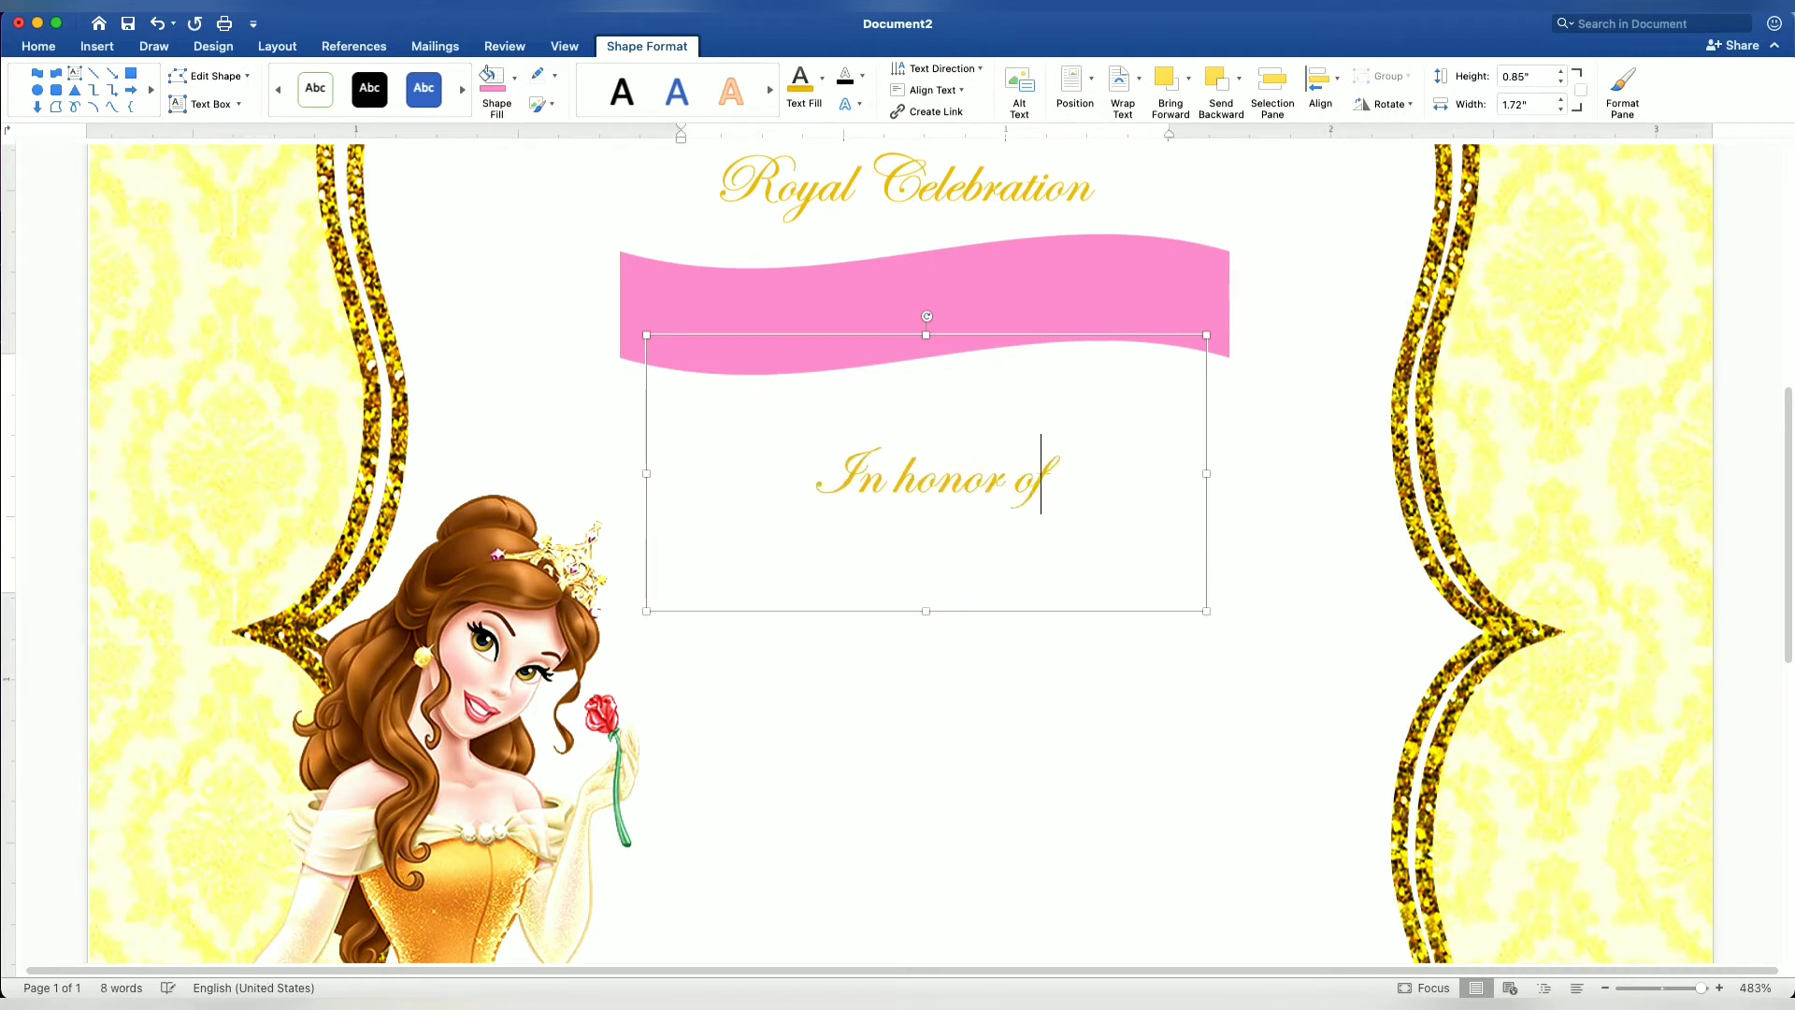
{"action": "type", "text": "princess"}
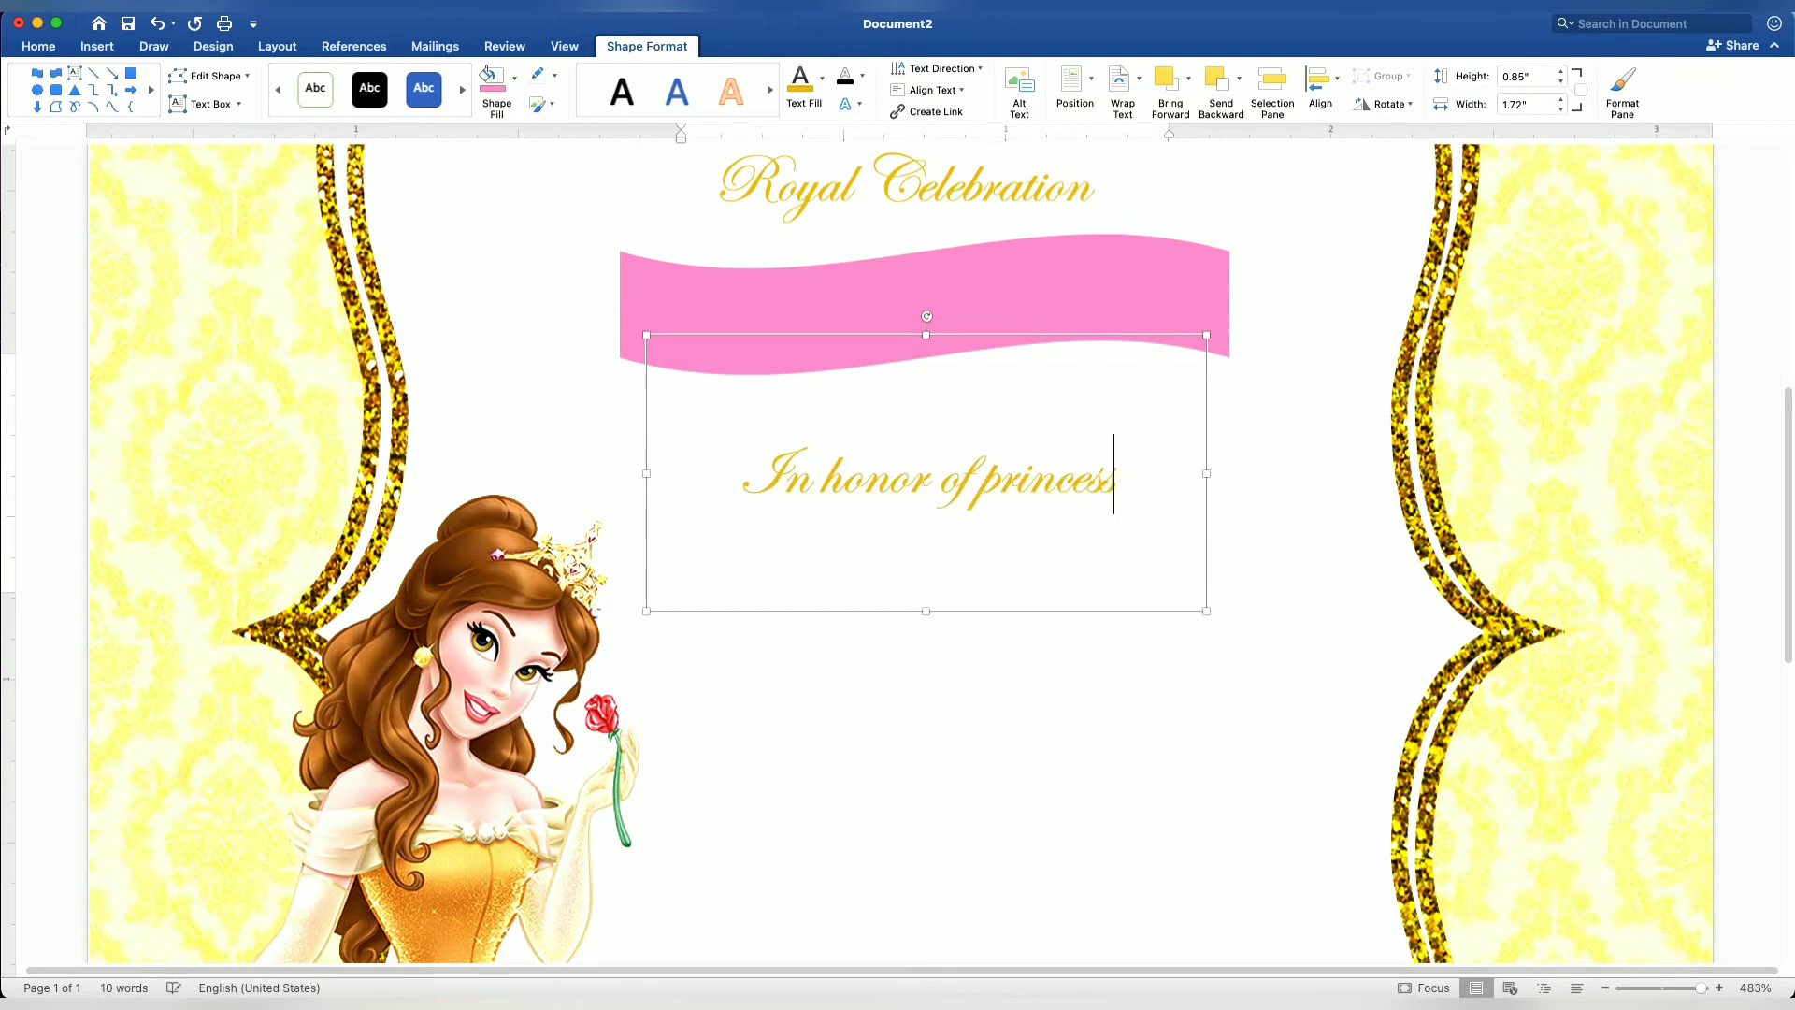
{"action": "left_click", "coordinate": [789, 485]}
{"action": "key", "text": "BackSpace"}
{"action": "type", "text": "i"}
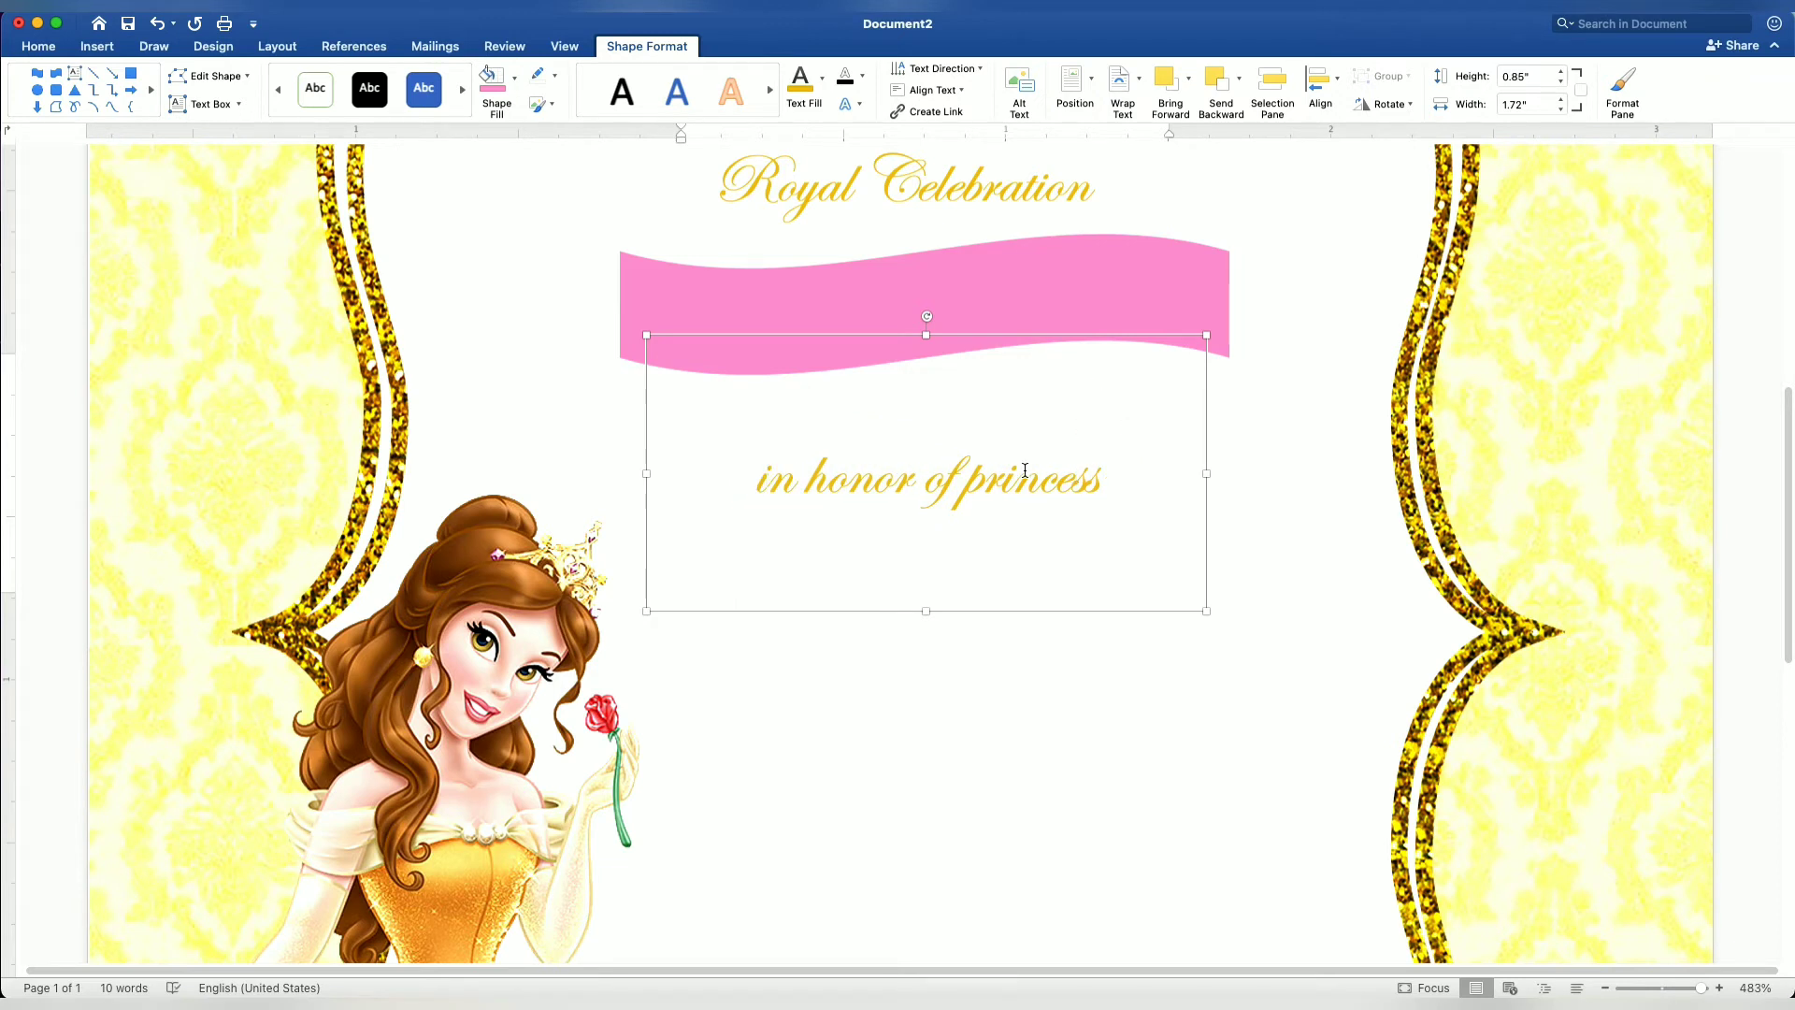
{"action": "left_click", "coordinate": [823, 91]}
{"action": "left_click", "coordinate": [799, 198]}
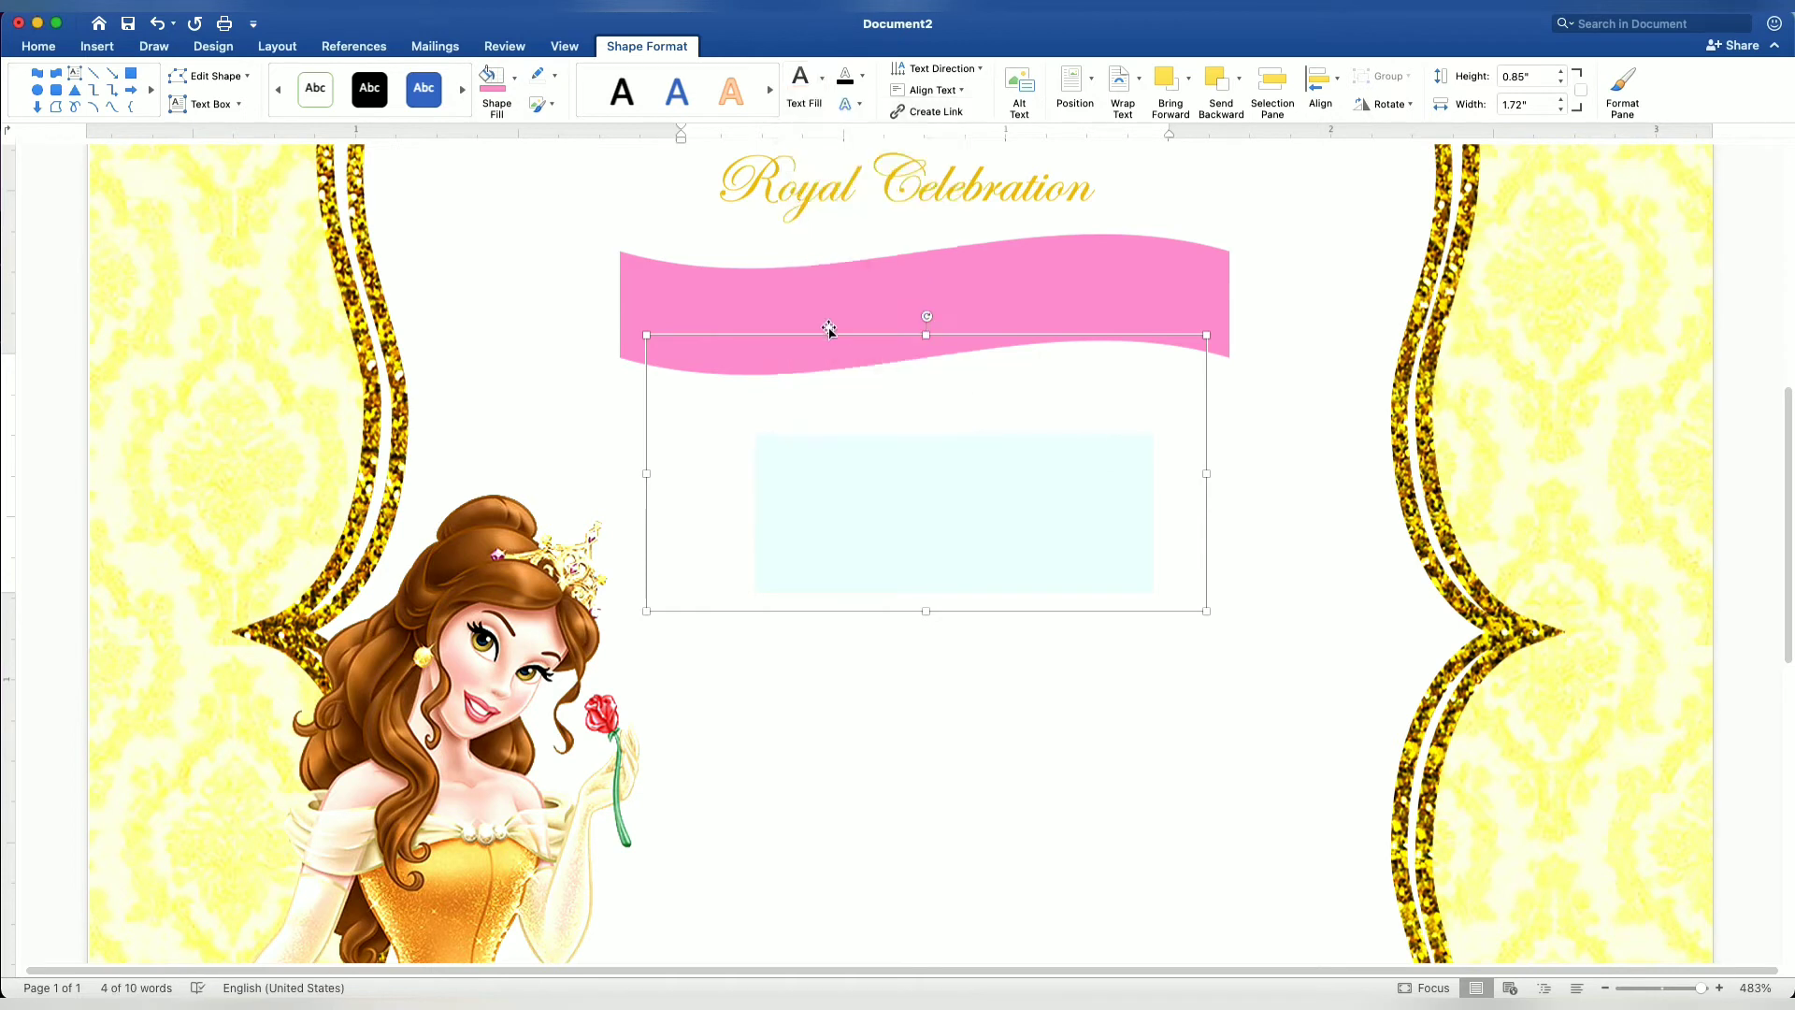
- Place the white text over the banner, shorten the banner, and nudge the text into position
{"action": "mouse_move", "coordinate": [831, 335]}
{"action": "left_mouse_down"}
{"action": "mouse_move", "coordinate": [821, 167]}
{"action": "mouse_move", "coordinate": [928, 278]}
{"action": "mouse_move", "coordinate": [944, 220]}
{"action": "left_mouse_up"}
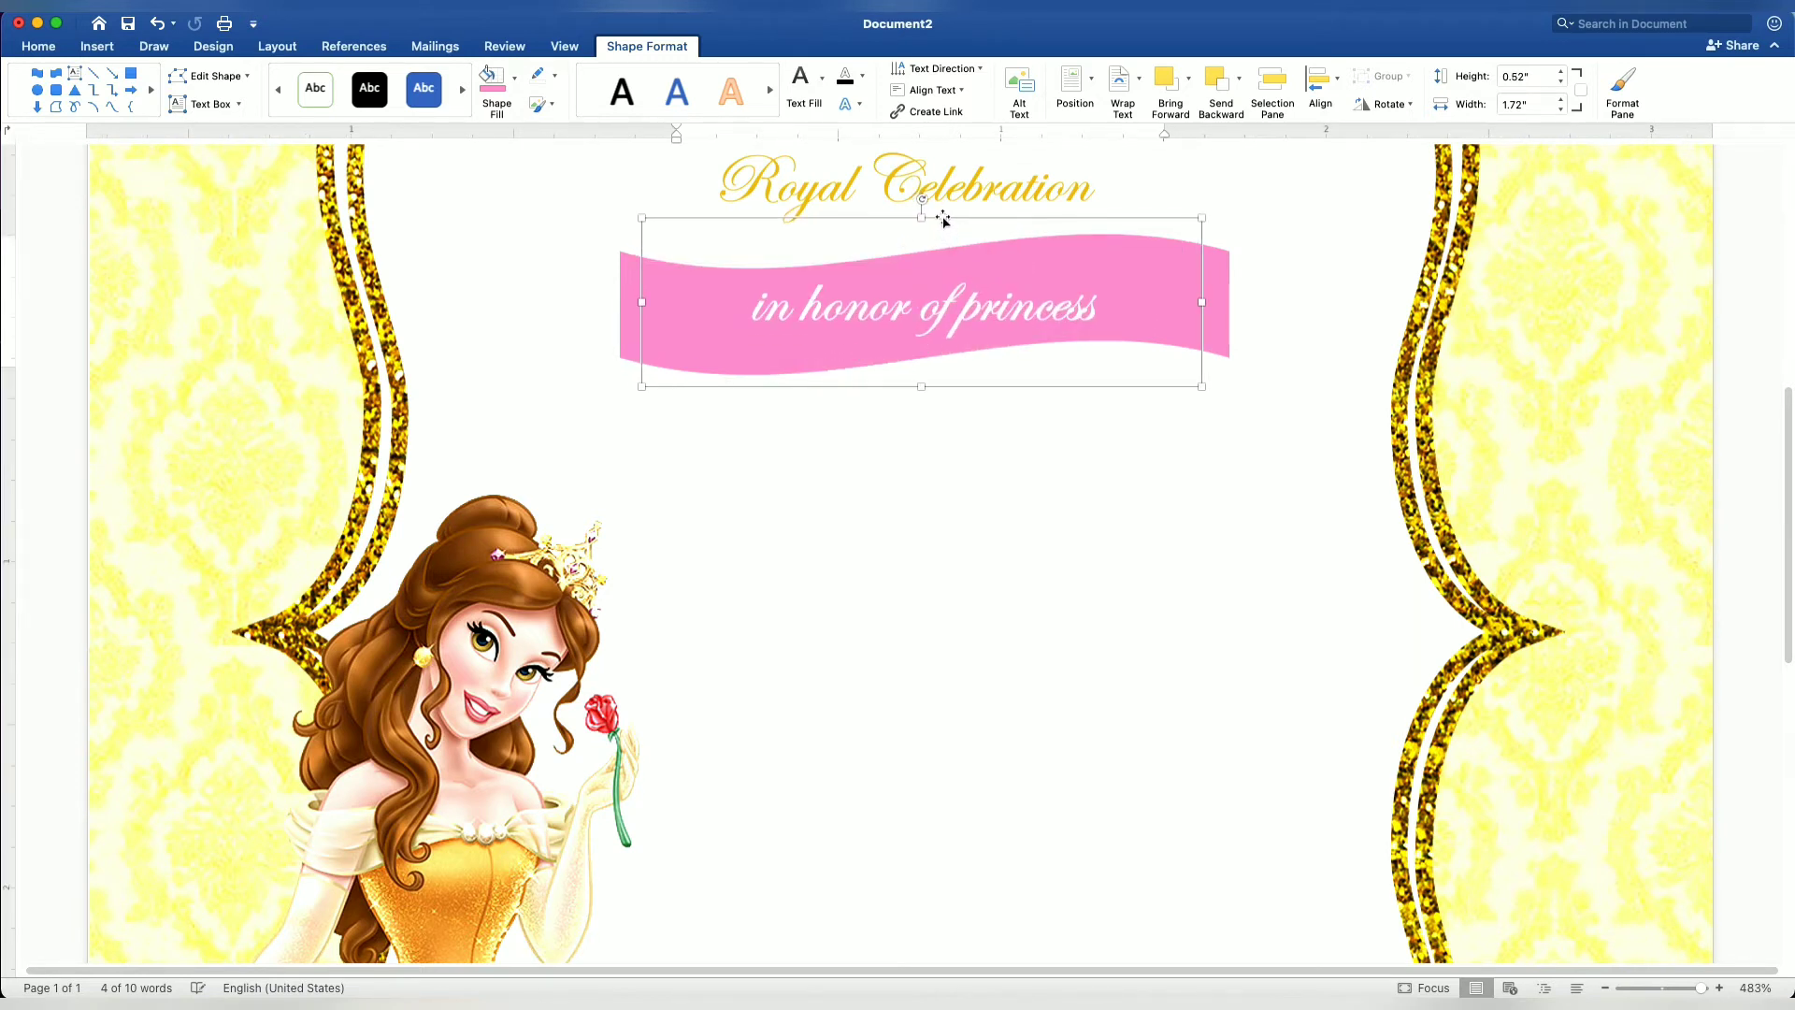
{"action": "left_click", "coordinate": [624, 343]}
{"action": "left_click_drag", "start_coordinate": [923, 376], "coordinate": [924, 349]}
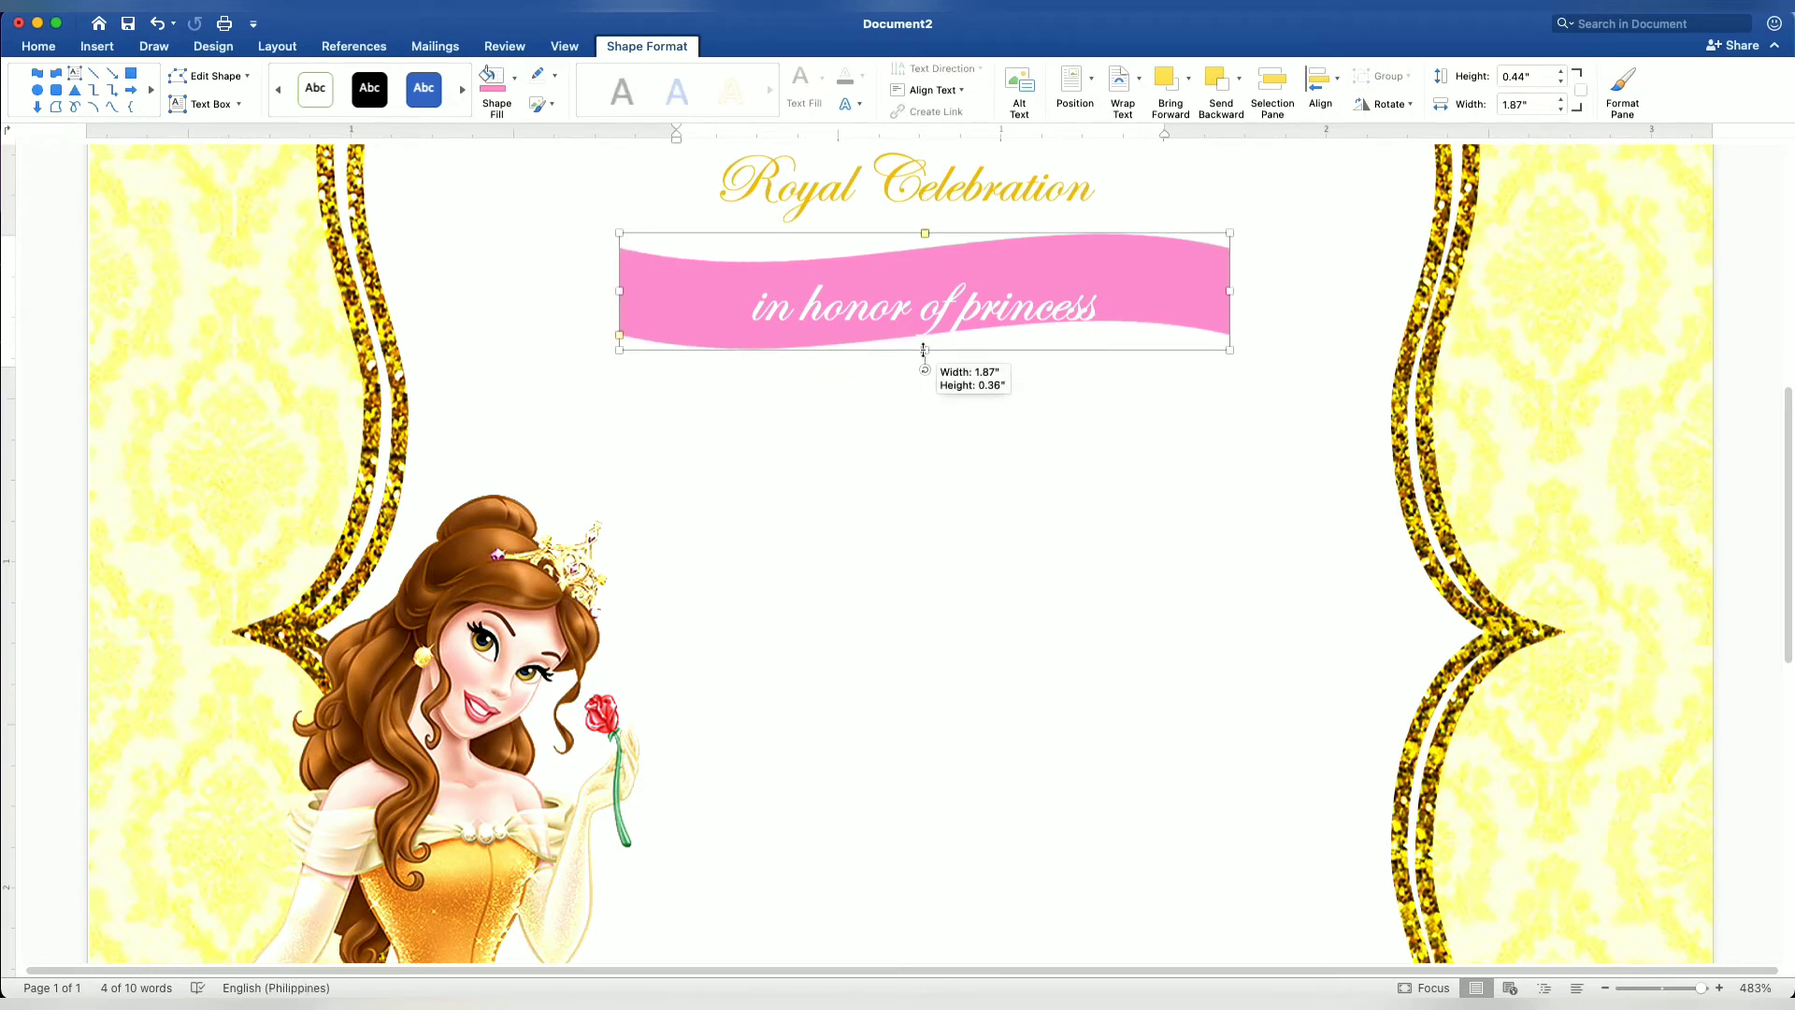
{"action": "left_click", "coordinate": [890, 299]}
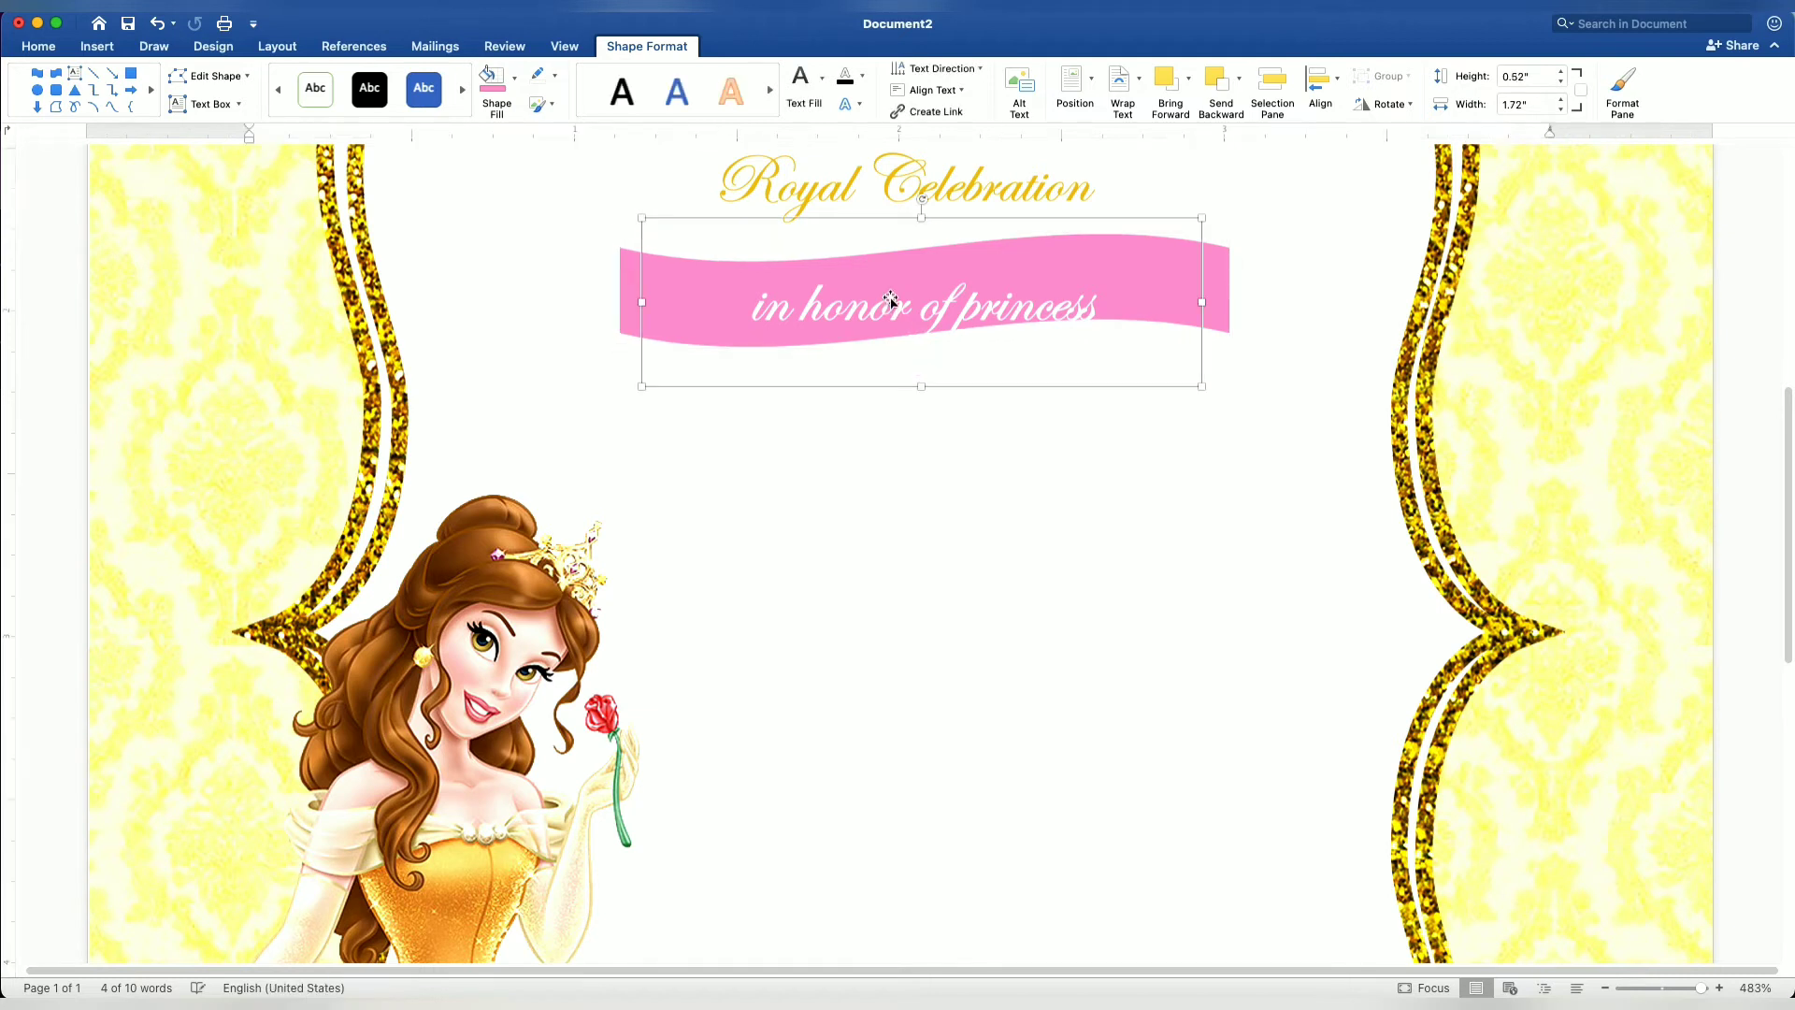
{"action": "left_click_drag", "start_coordinate": [893, 301], "coordinate": [893, 302]}
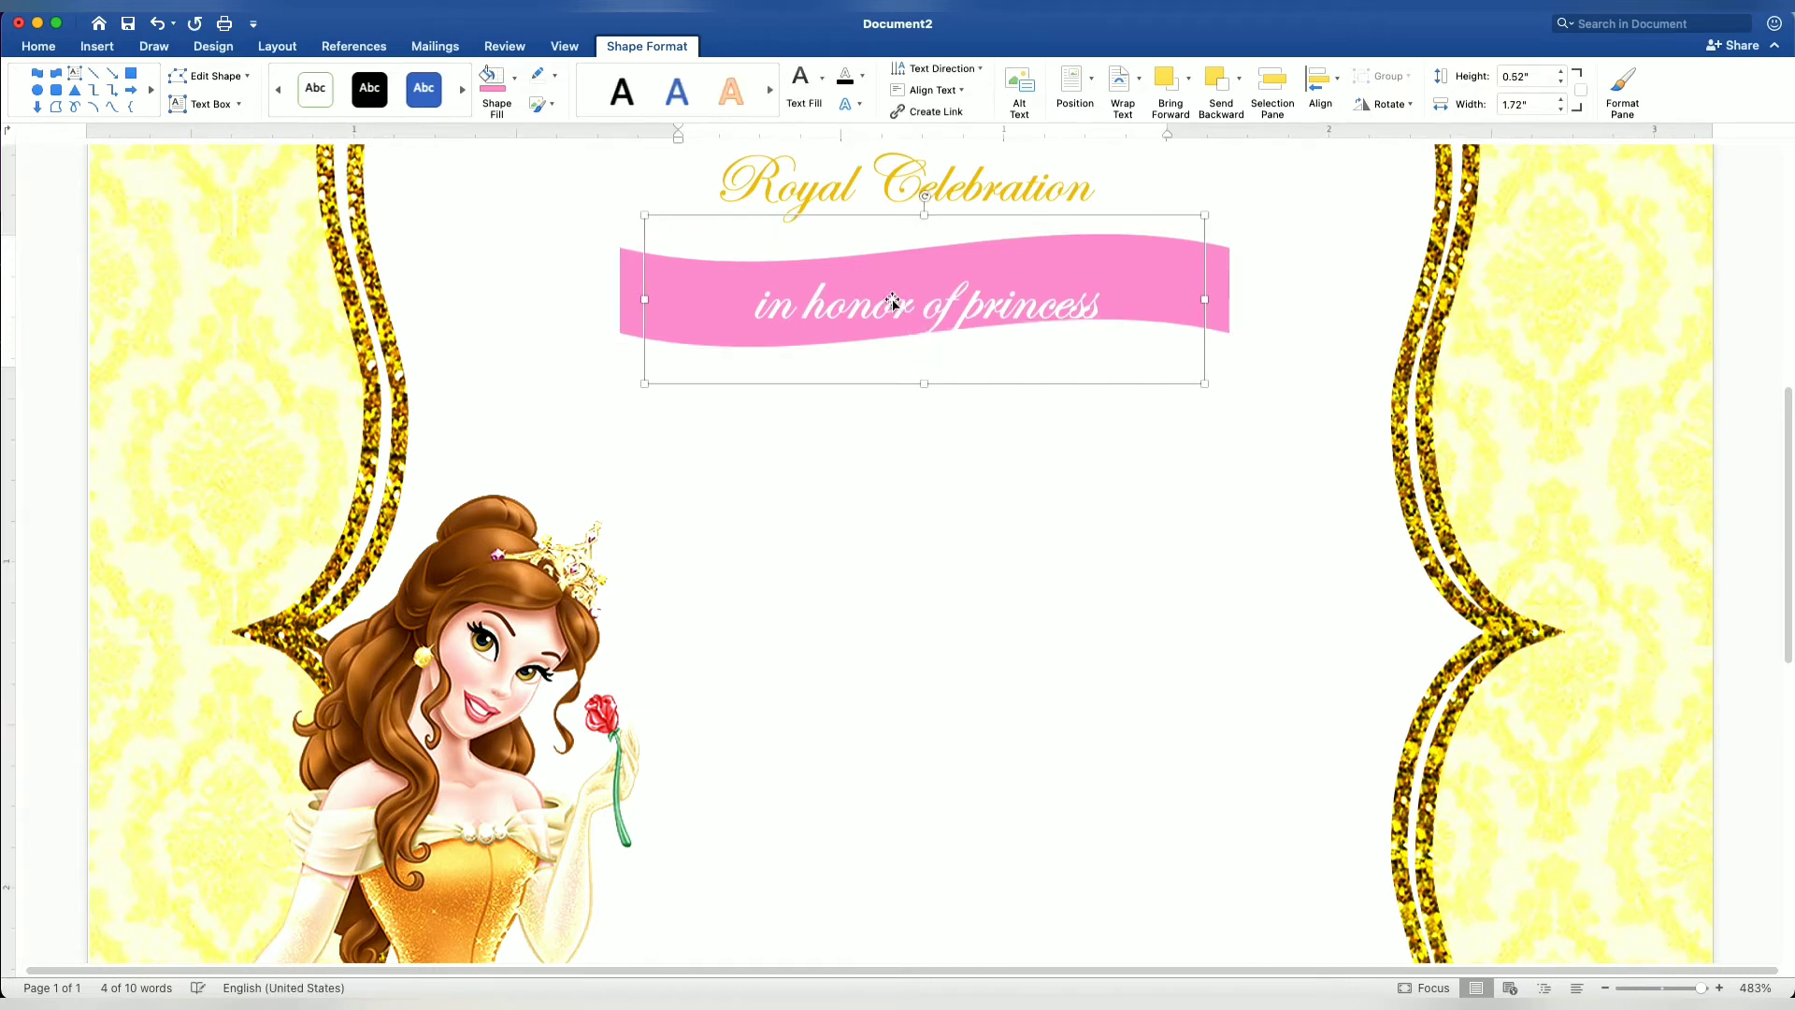
{"action": "key", "text": "Up"}
{"action": "key", "text": "Up"}
{"action": "key", "text": "Up"}
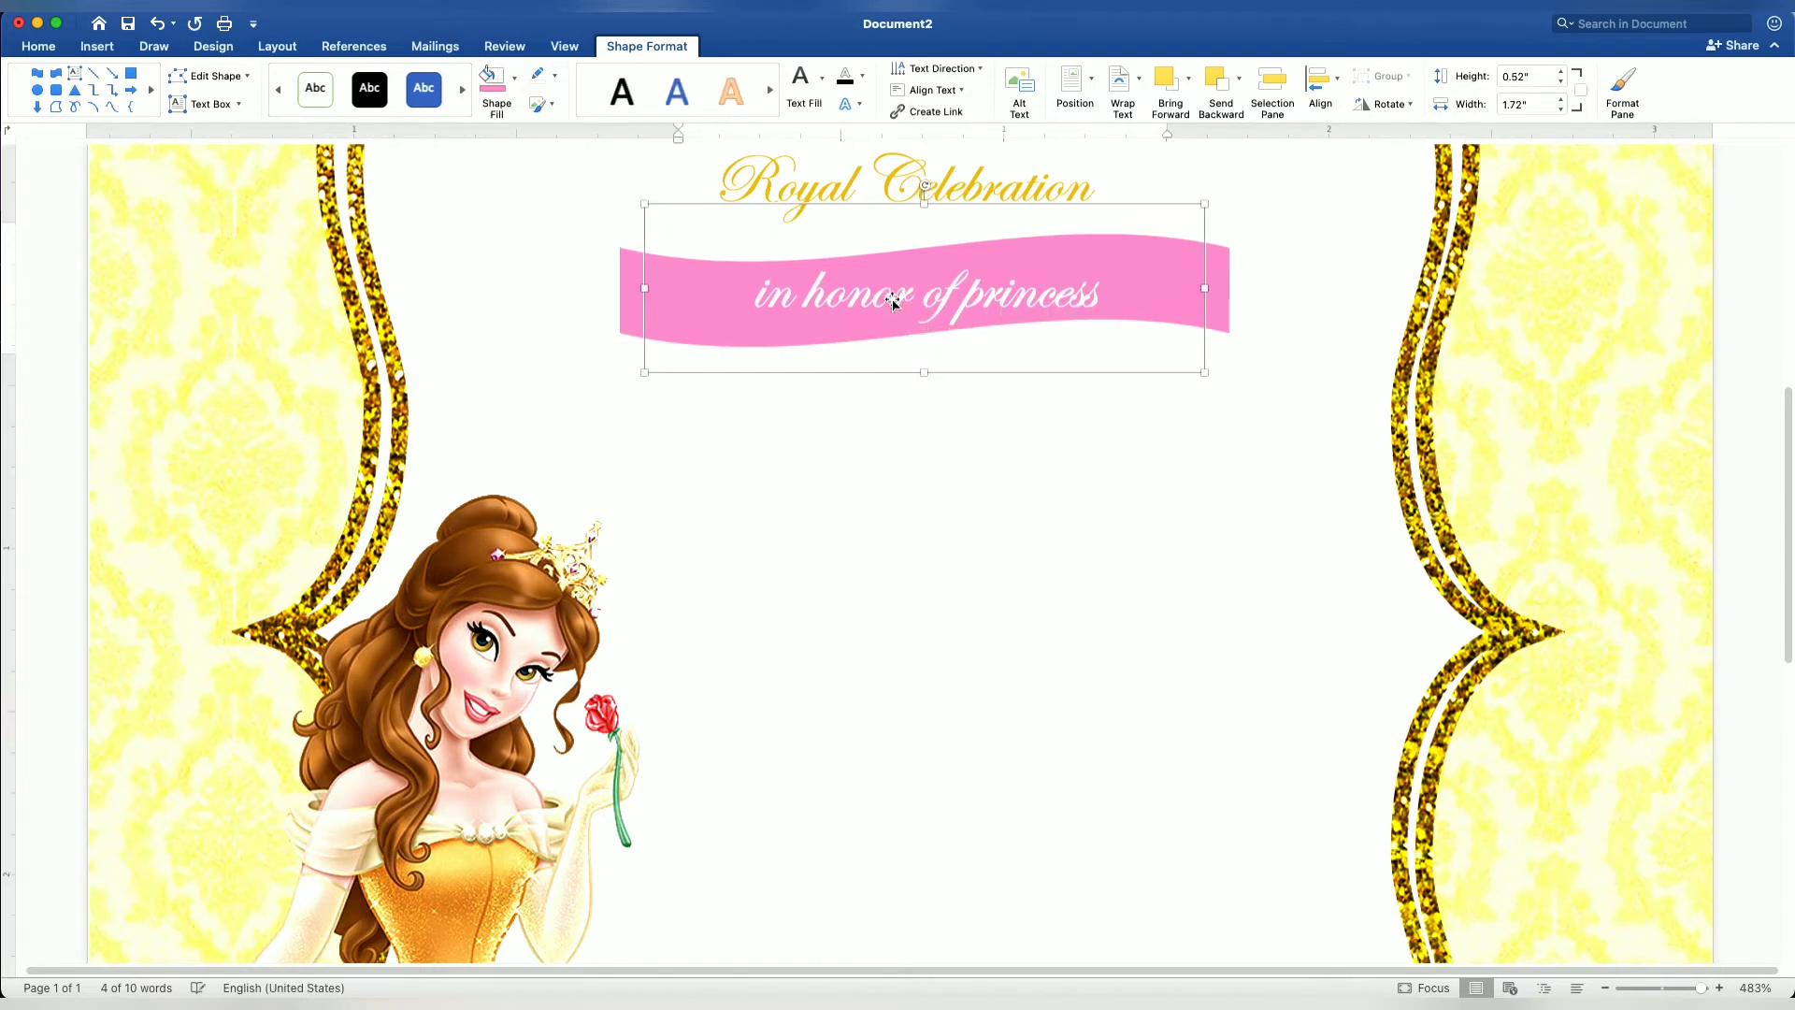
{"action": "key", "text": "Up"}
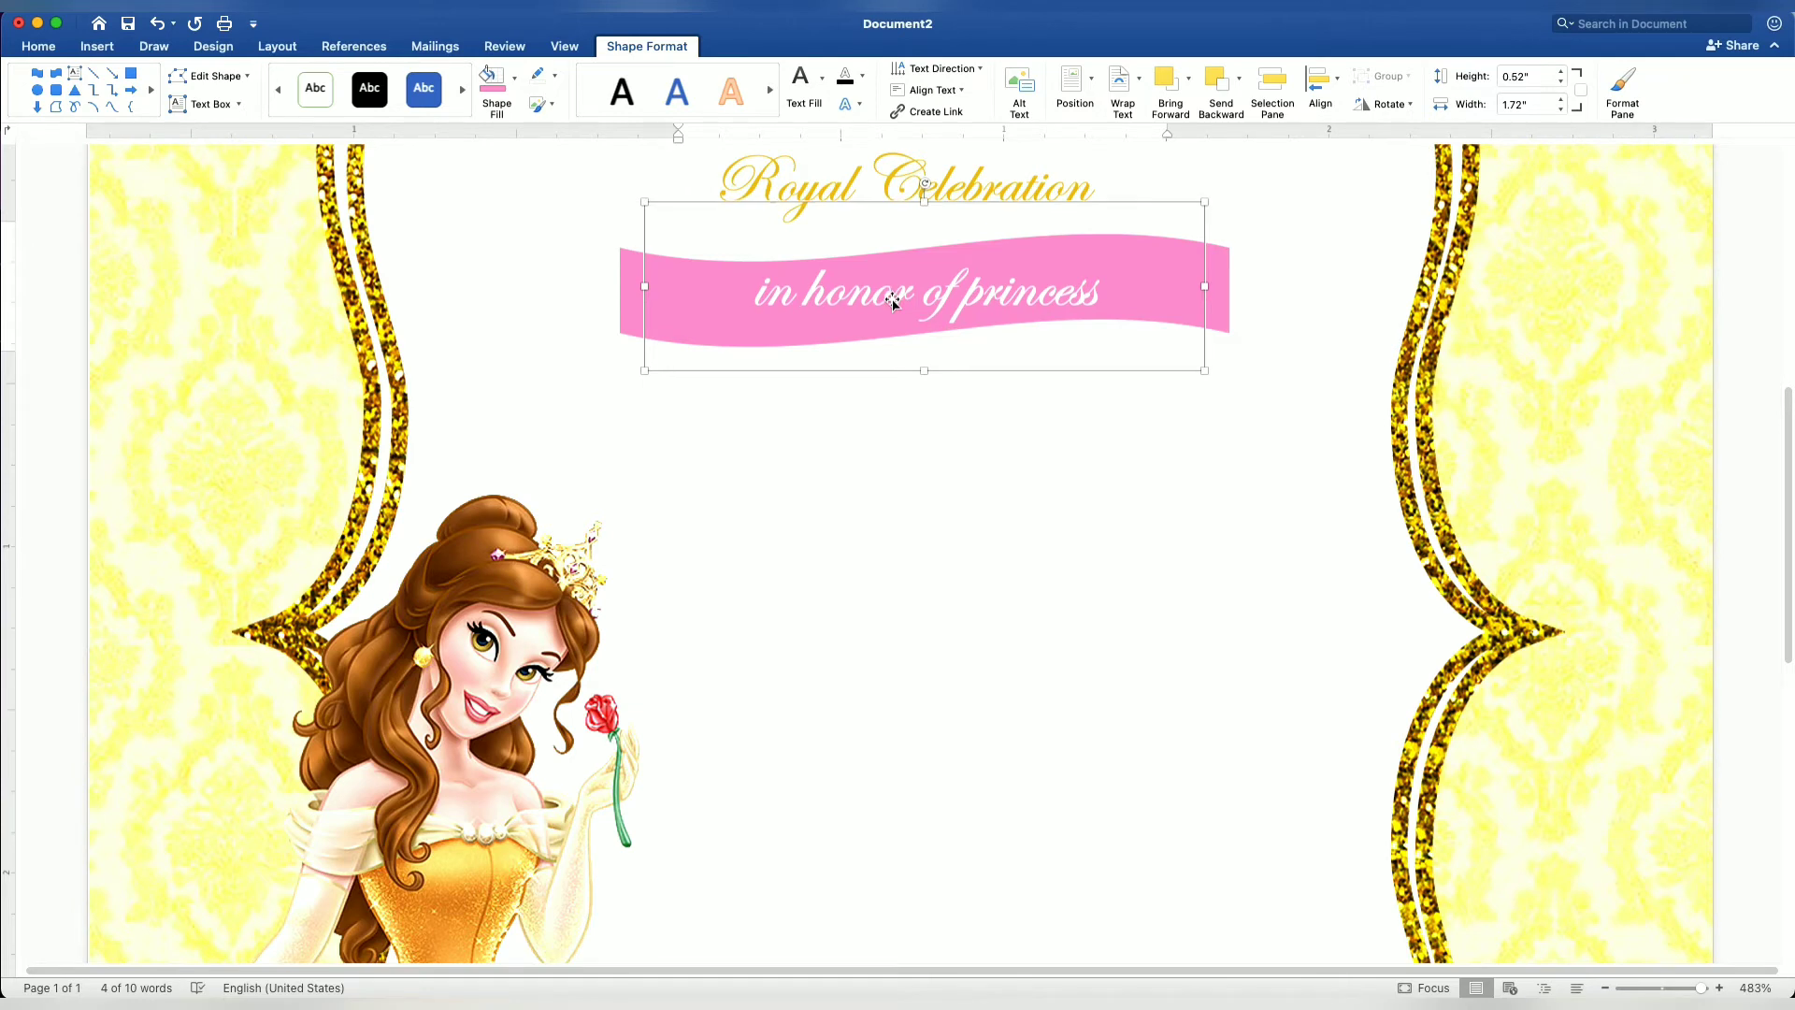
{"action": "scroll", "coordinate": [893, 301], "scroll_direction": "down", "scroll_amount": 3}
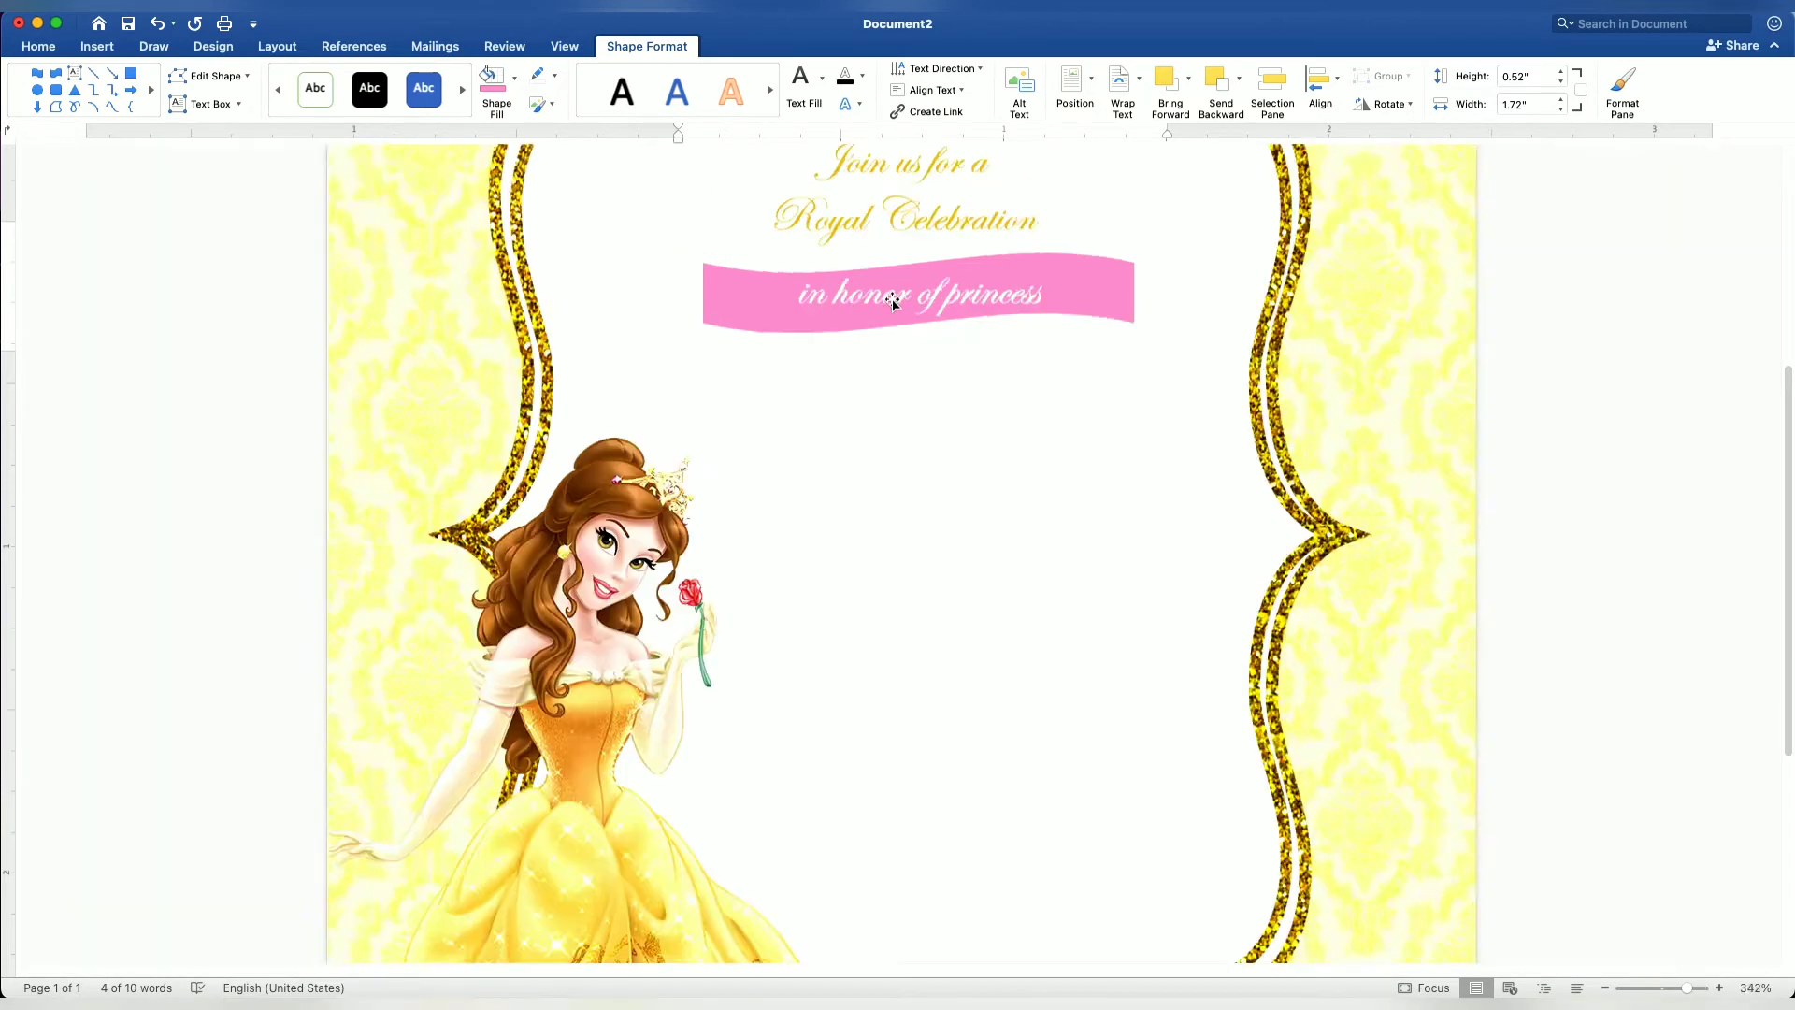
{"action": "scroll", "coordinate": [893, 301], "scroll_direction": "down", "scroll_amount": 2}
{"action": "scroll", "coordinate": [893, 301], "scroll_direction": "down", "scroll_amount": 2}
{"action": "scroll", "coordinate": [893, 301], "scroll_direction": "down", "scroll_amount": 1}
{"action": "scroll", "coordinate": [893, 301], "scroll_direction": "down", "scroll_amount": 1}
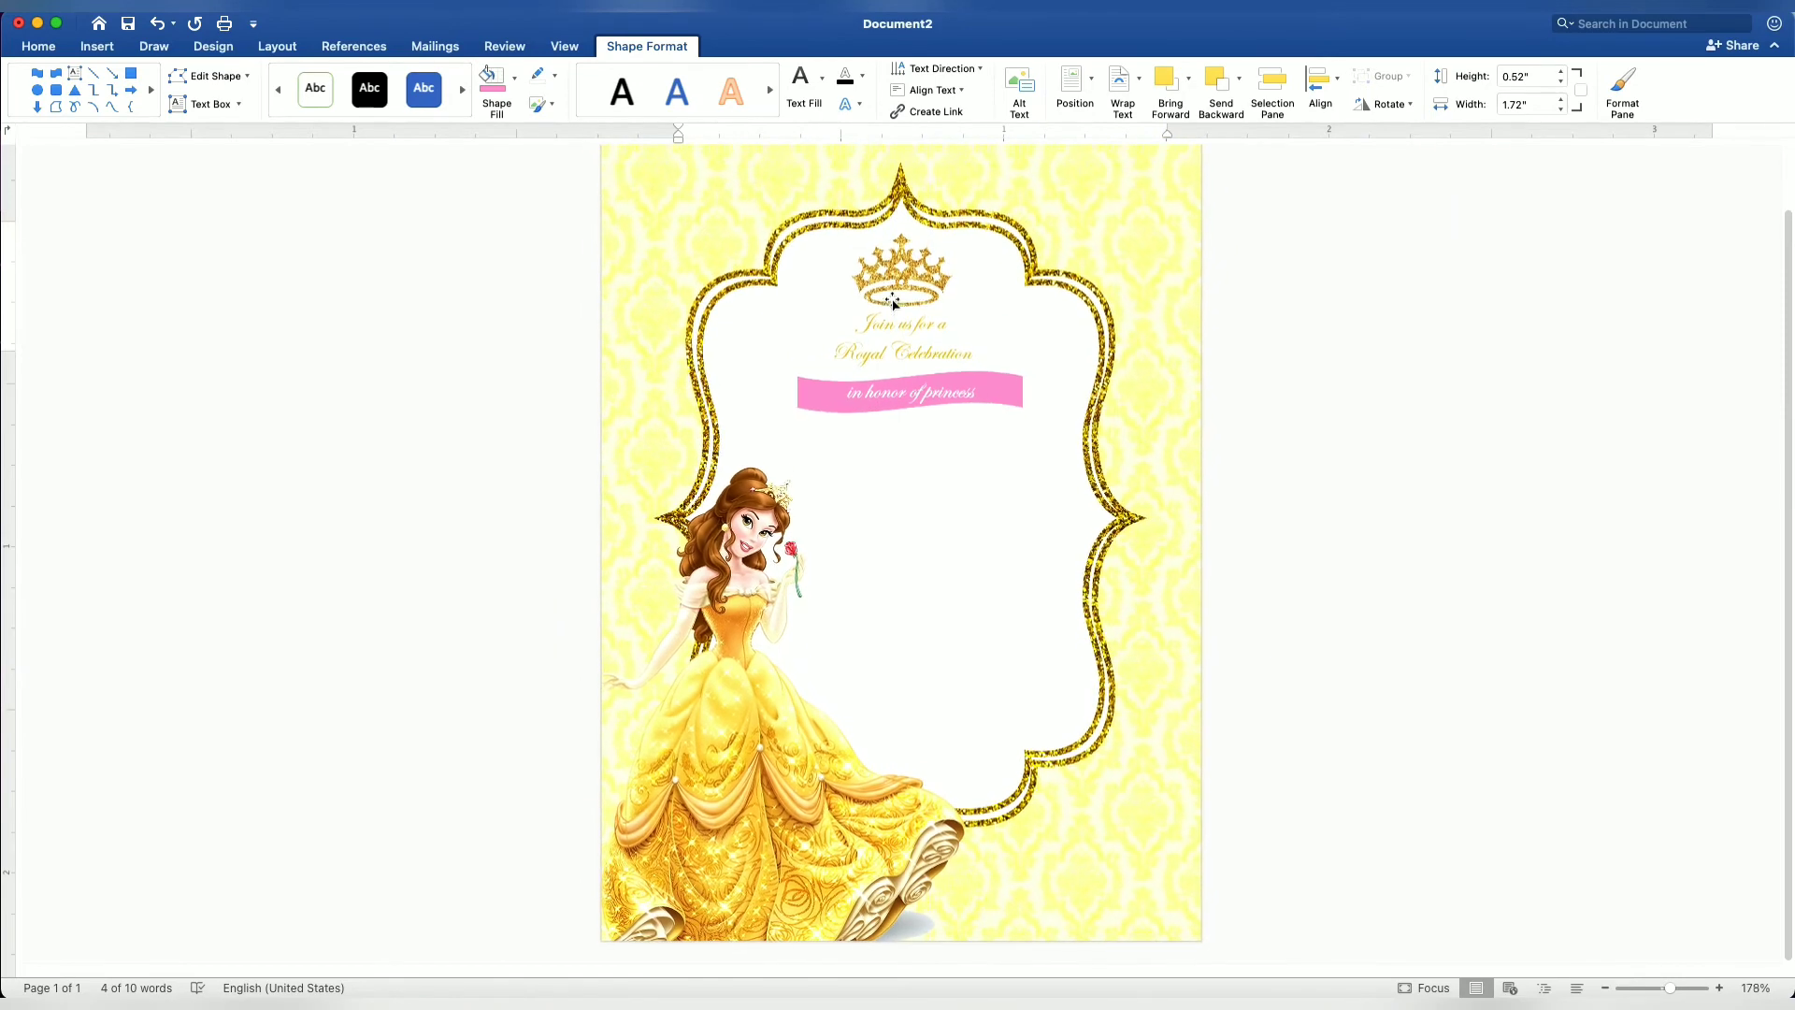
{"action": "scroll", "coordinate": [893, 301], "scroll_direction": "down", "scroll_amount": 1}
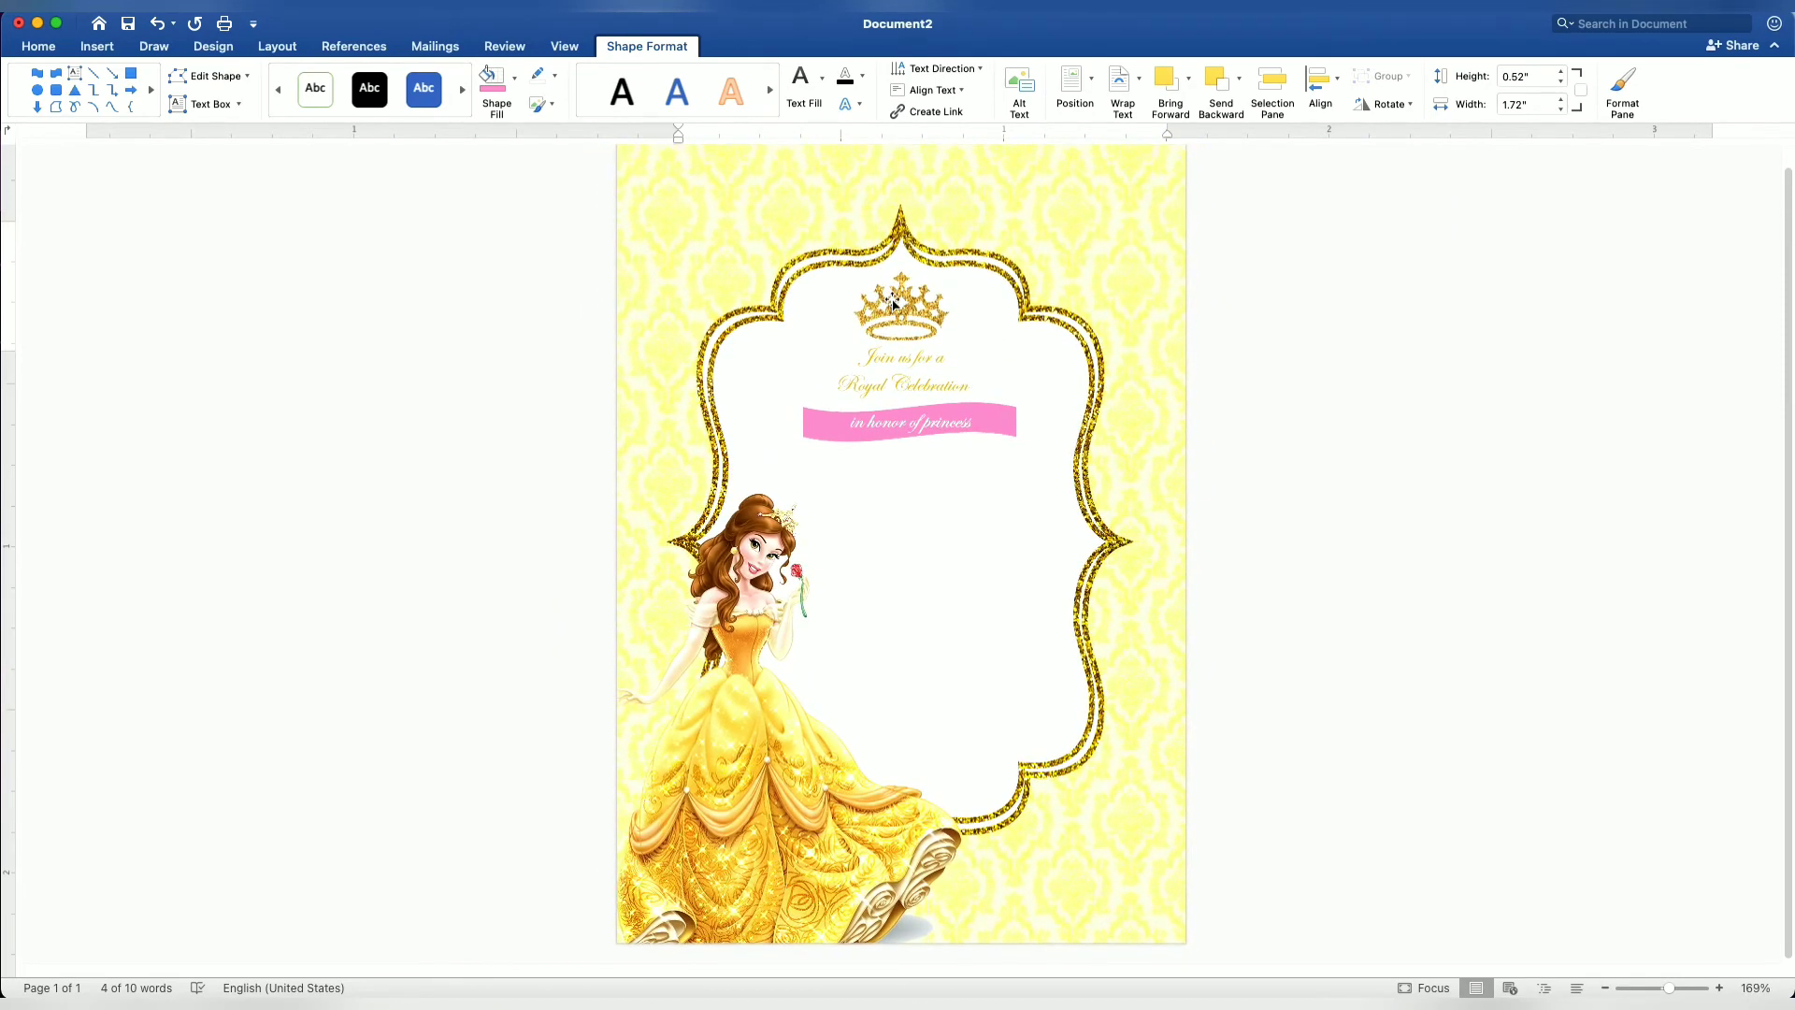
{"action": "left_click", "coordinate": [954, 451]}
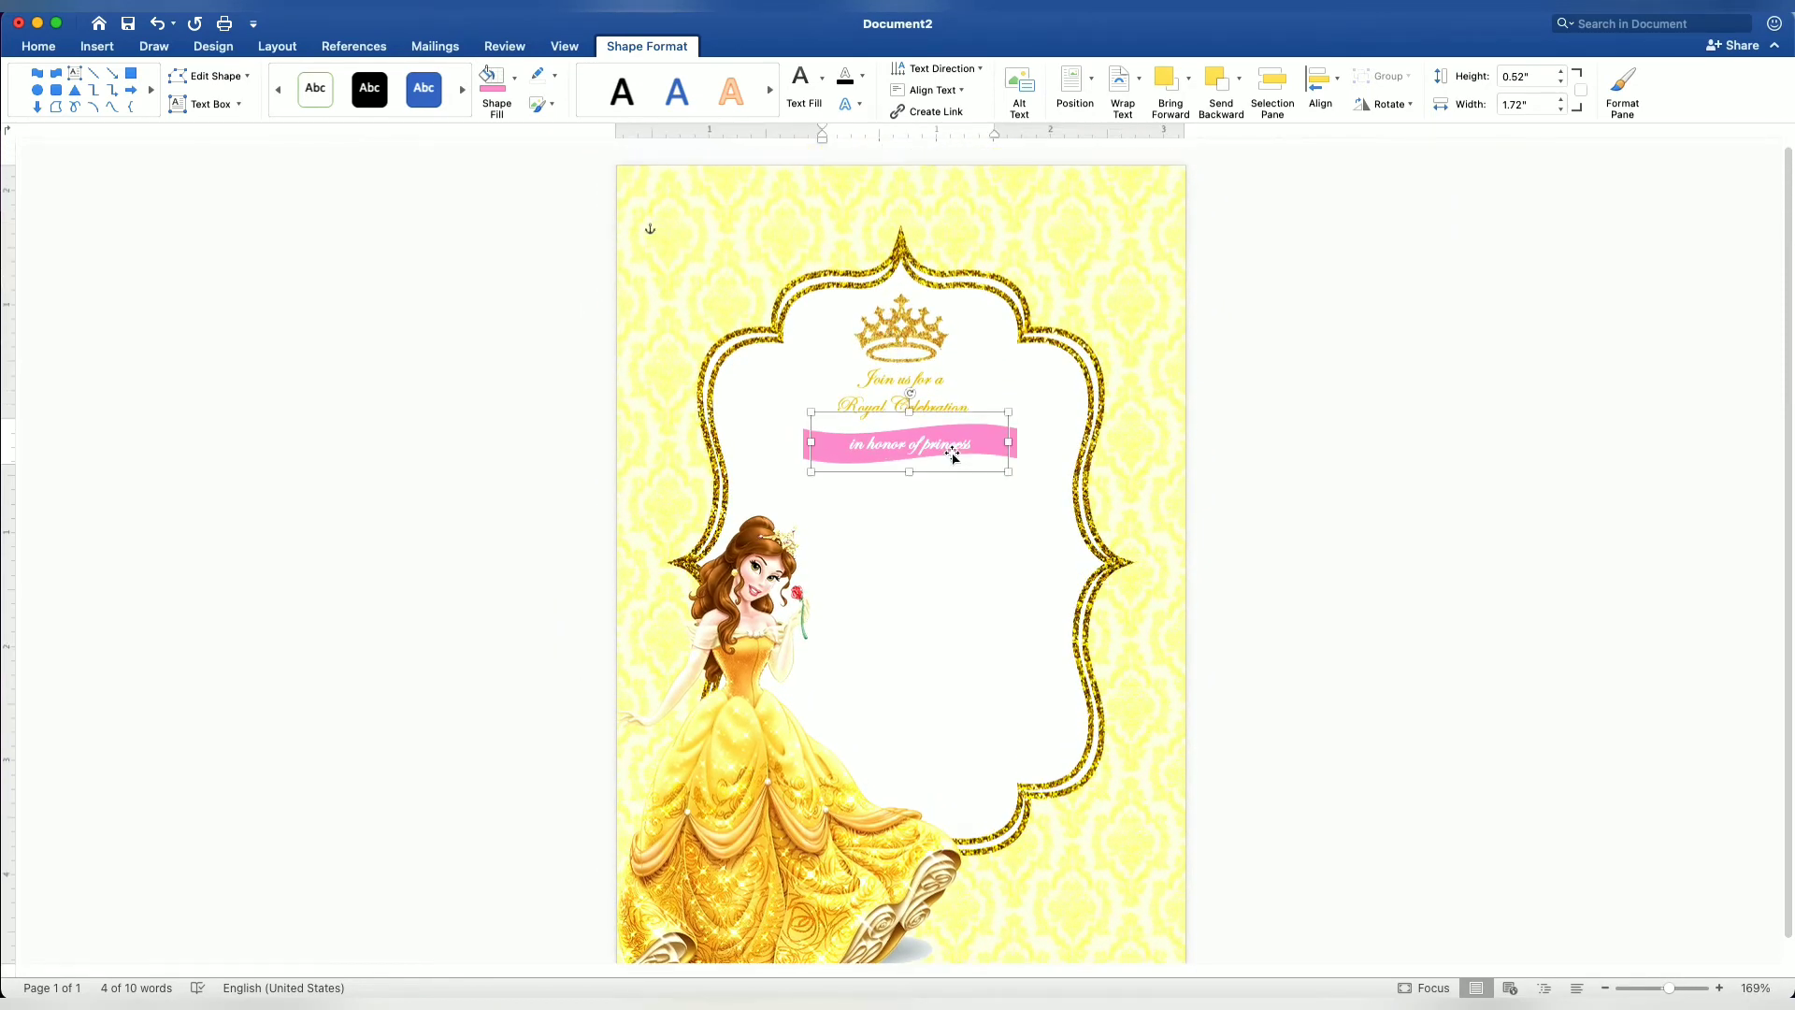
{"action": "scroll", "coordinate": [954, 452], "scroll_direction": "down", "scroll_amount": 1}
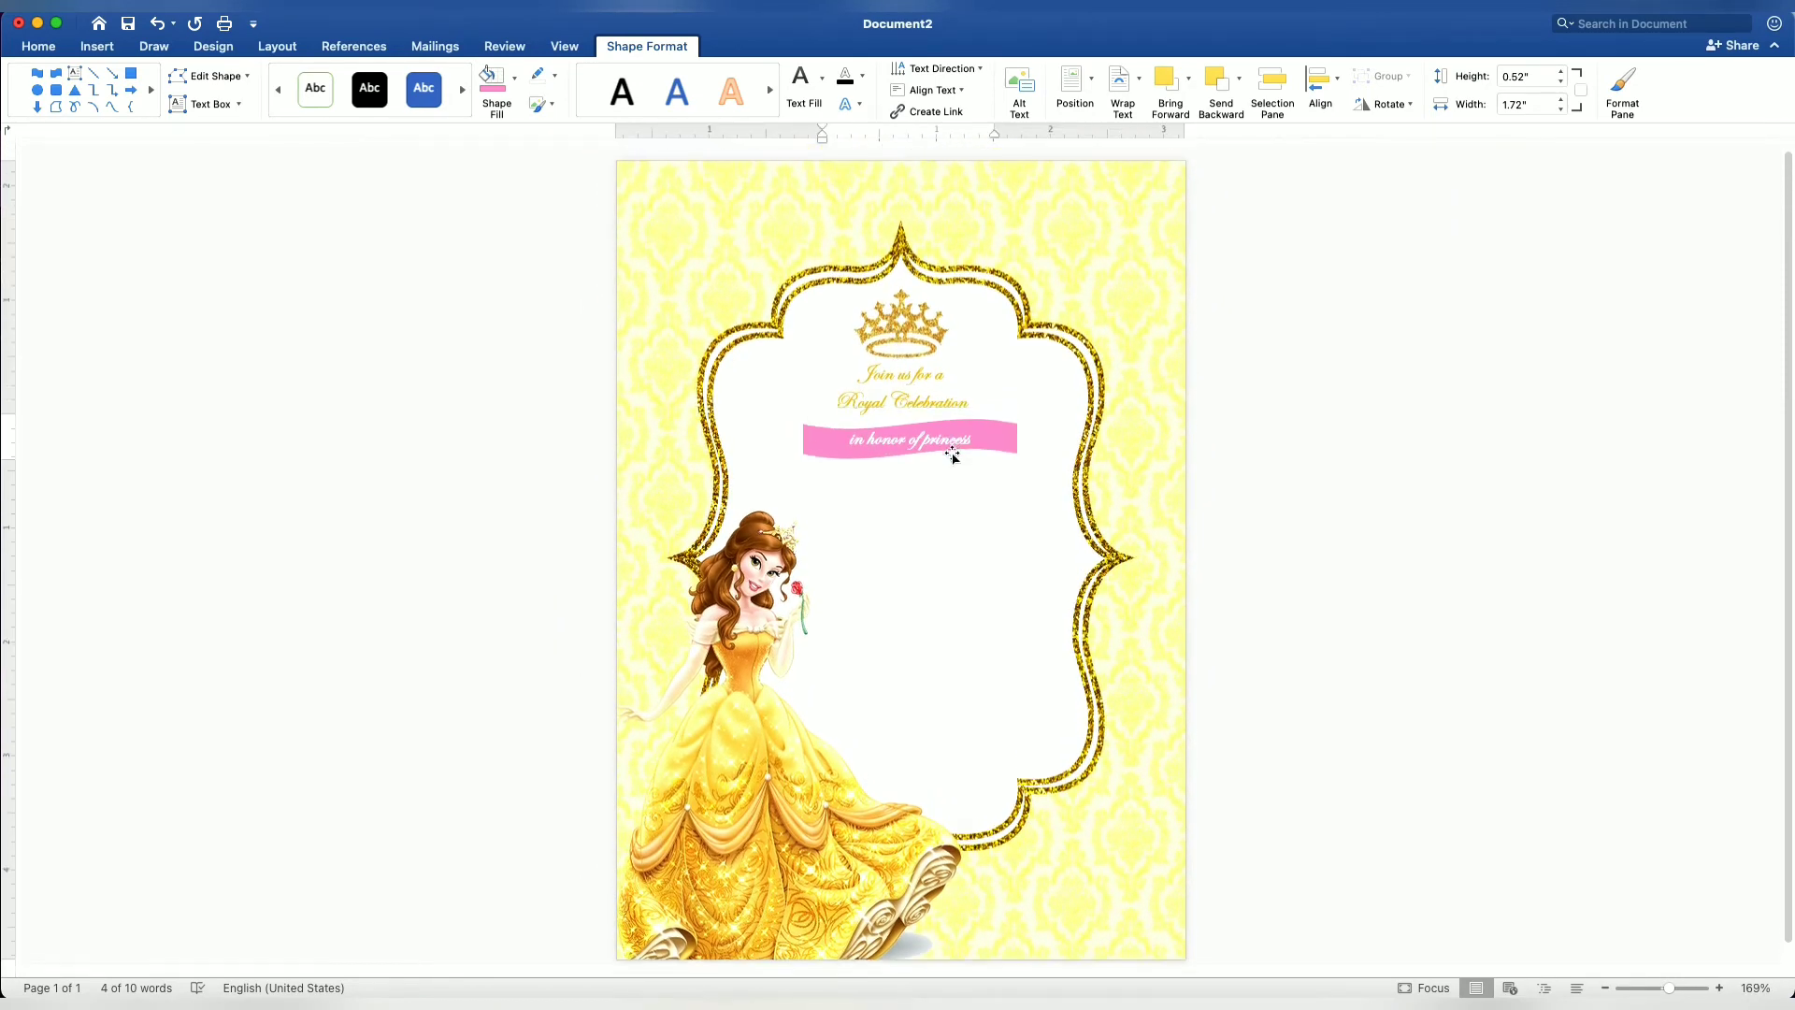
{"action": "left_click", "coordinate": [936, 383]}
- Duplicate the heading text box below the banner and type the celebrant's name
{"action": "right_click", "coordinate": [945, 389]}
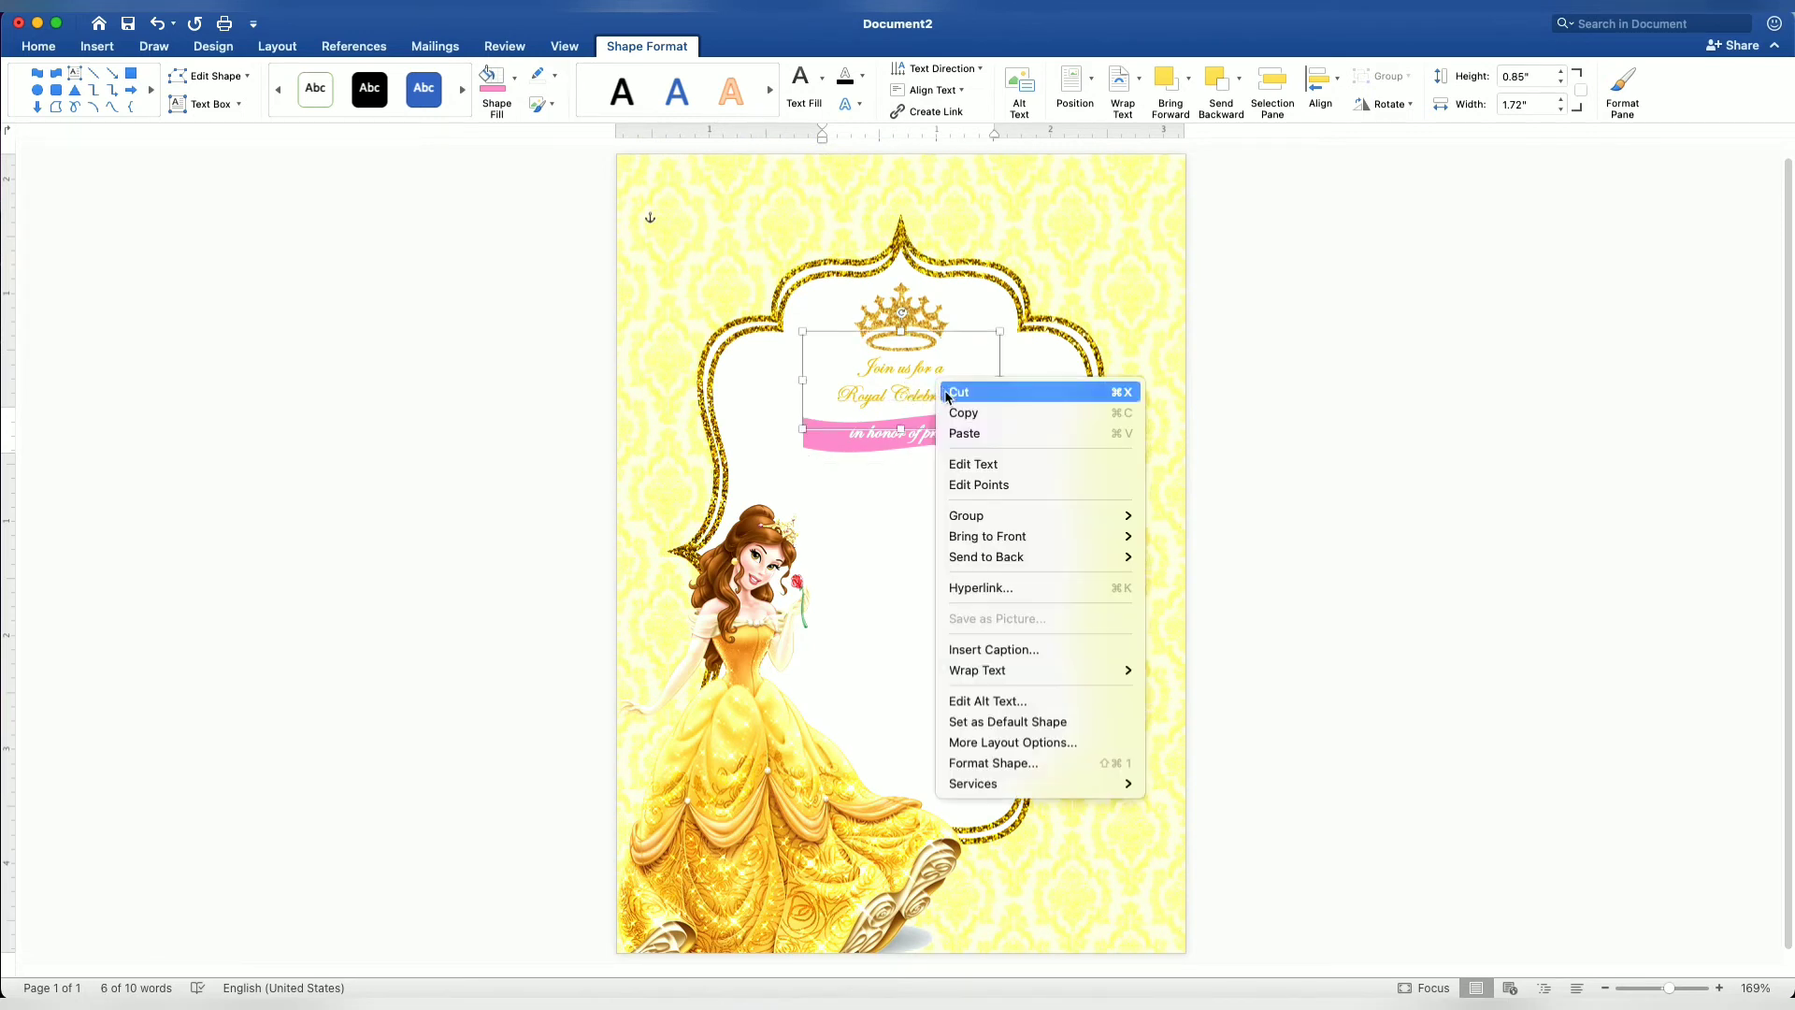
{"action": "key", "text": "Escape"}
{"action": "right_click", "coordinate": [946, 390]}
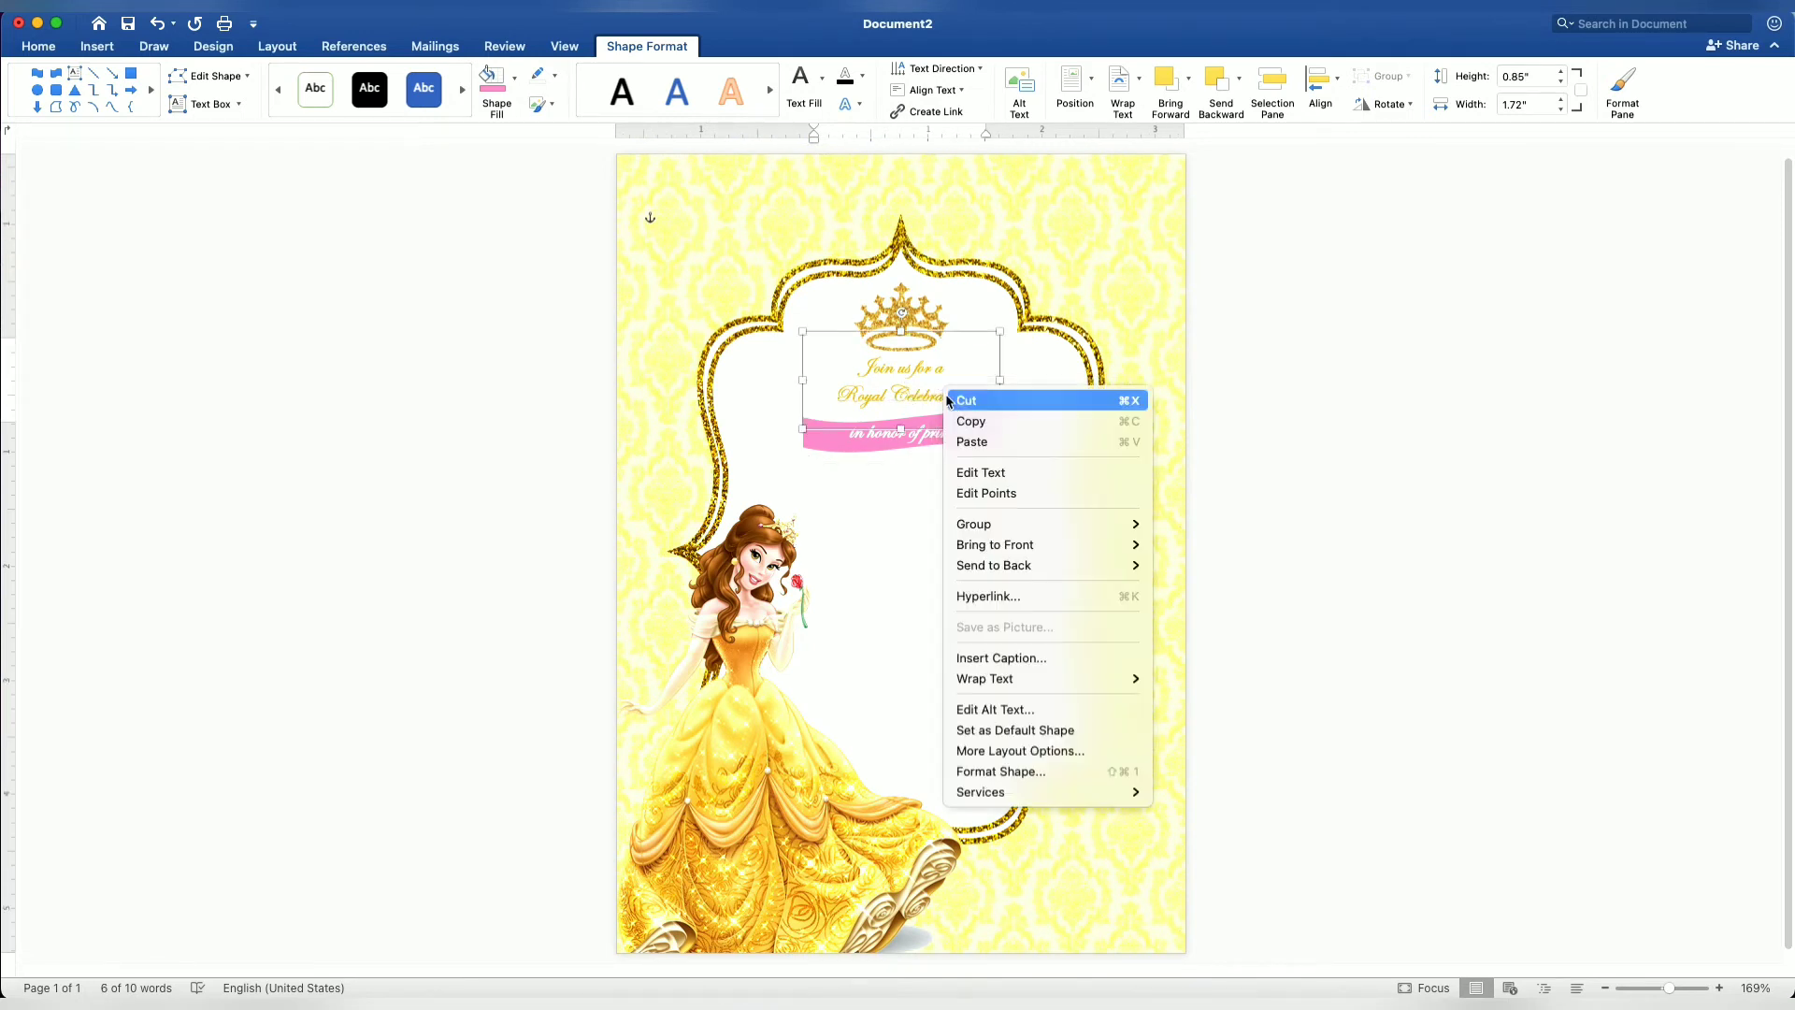
{"action": "left_click", "coordinate": [973, 441]}
{"action": "left_click_drag", "start_coordinate": [907, 419], "coordinate": [946, 518]}
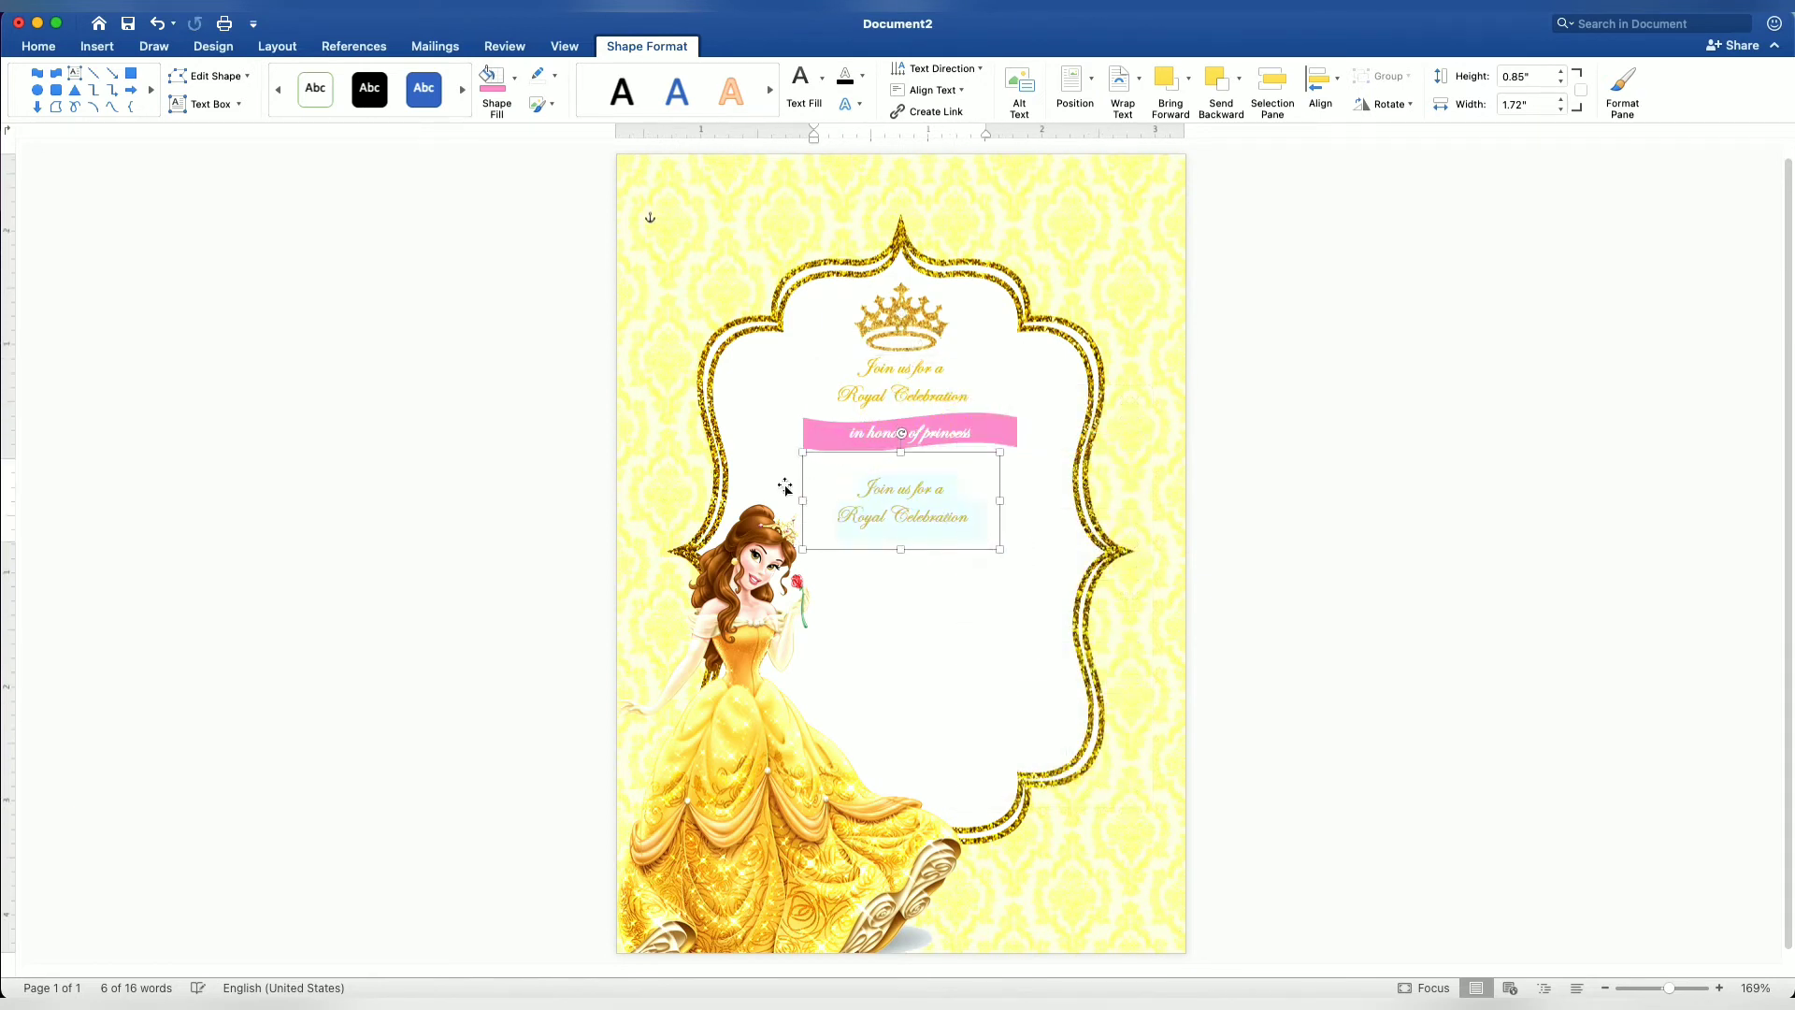
{"action": "type", "text": "Cai"}
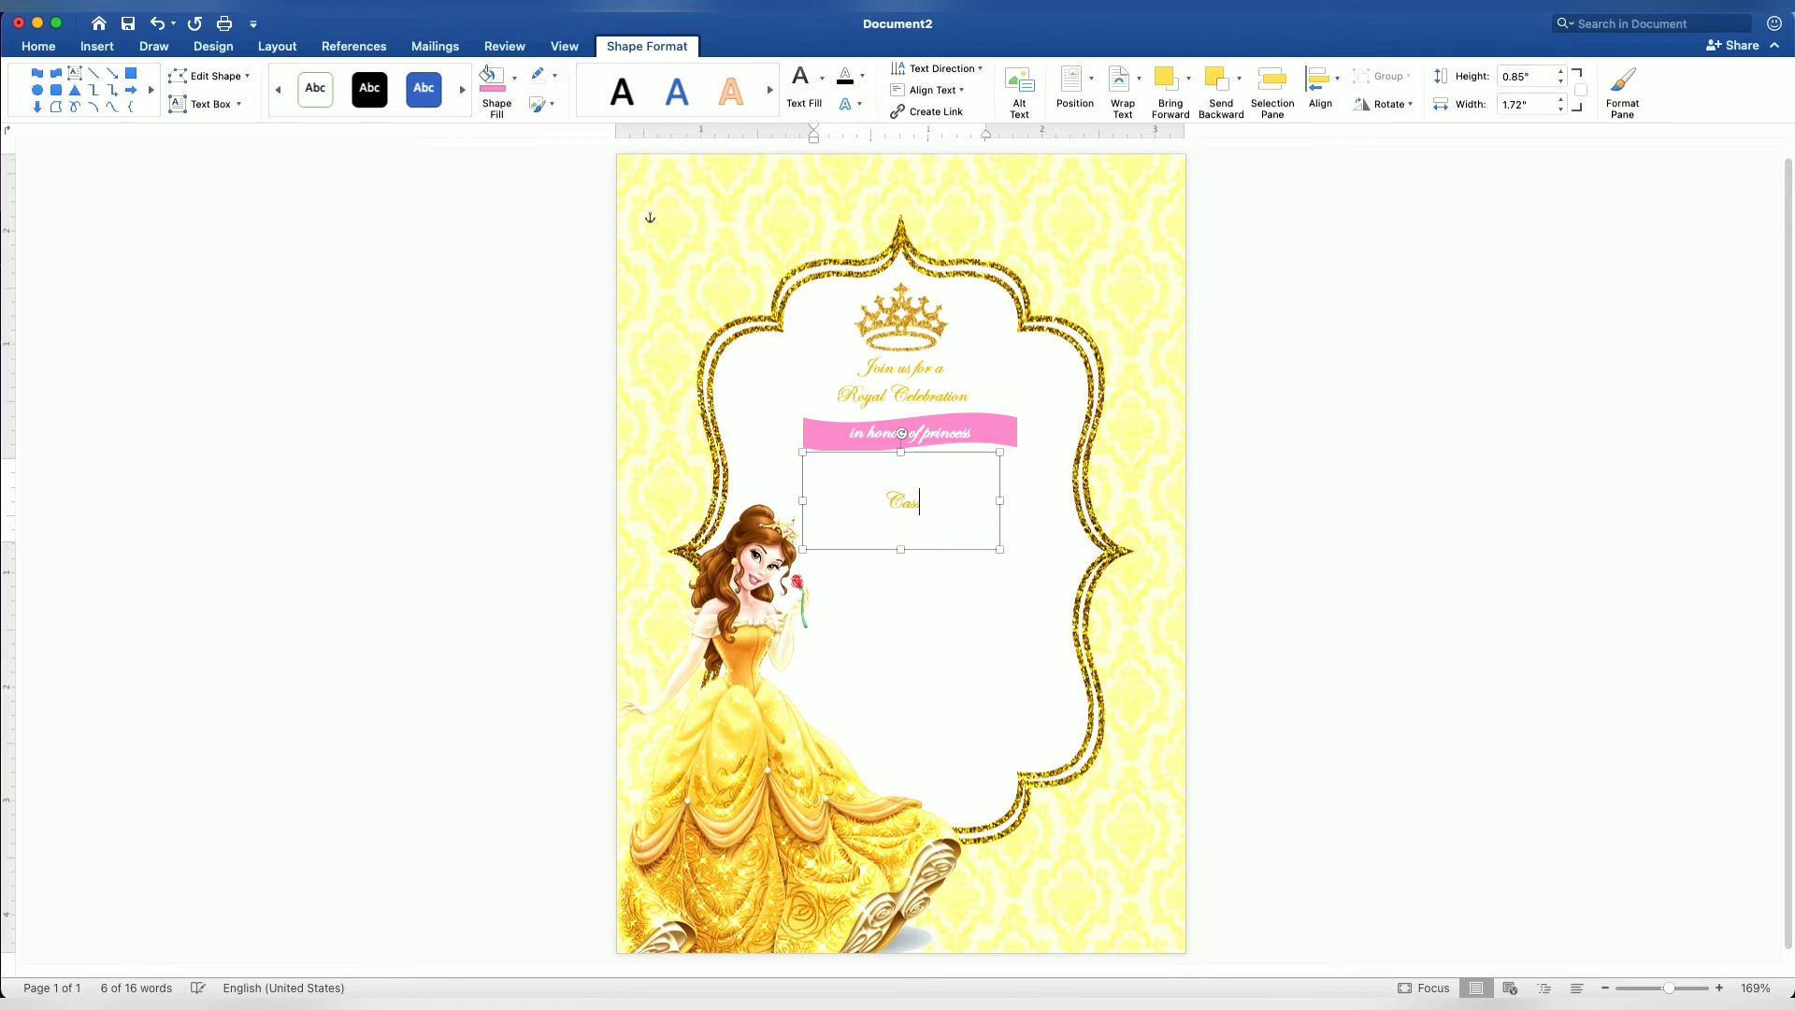
{"action": "type", "text": "ssy's"}
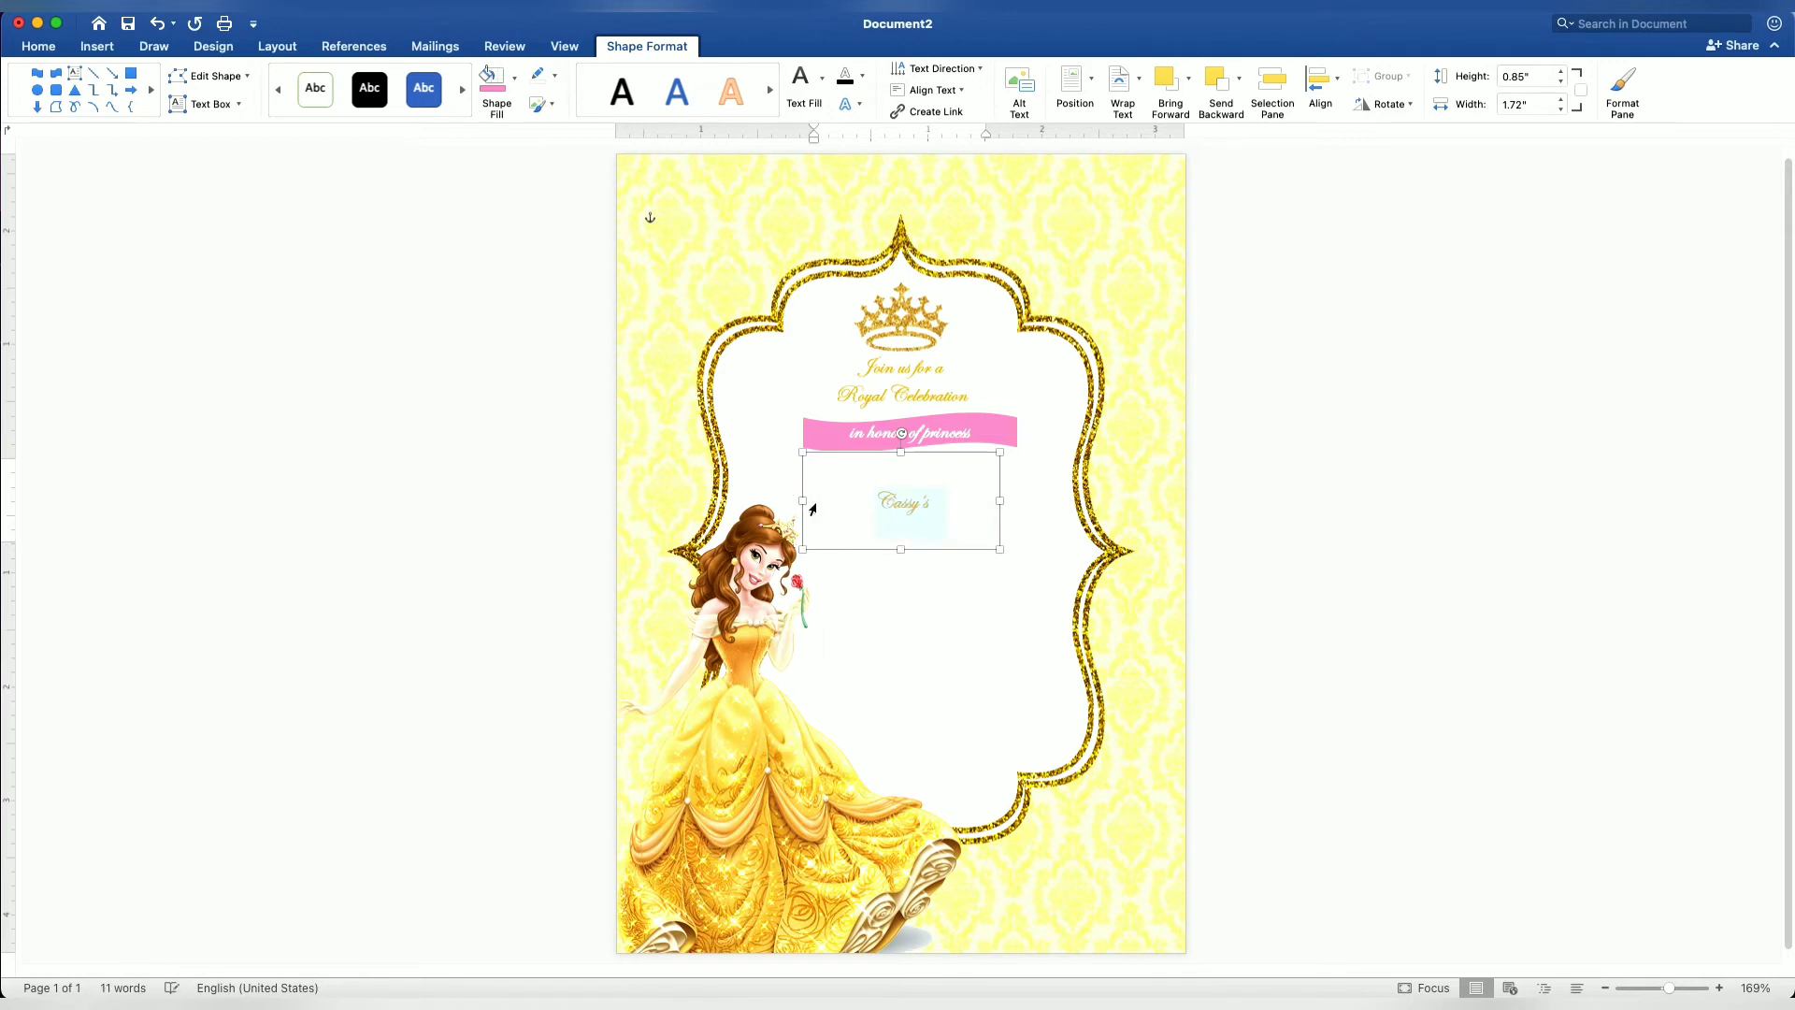
- Enlarge the name text to 55 pt and widen and heighten its box to fit
{"action": "key", "text": "super+a"}
{"action": "key", "text": "super+shift+period"}
{"action": "key", "text": "super+shift+period"}
{"action": "key", "text": "super+shift+period"}
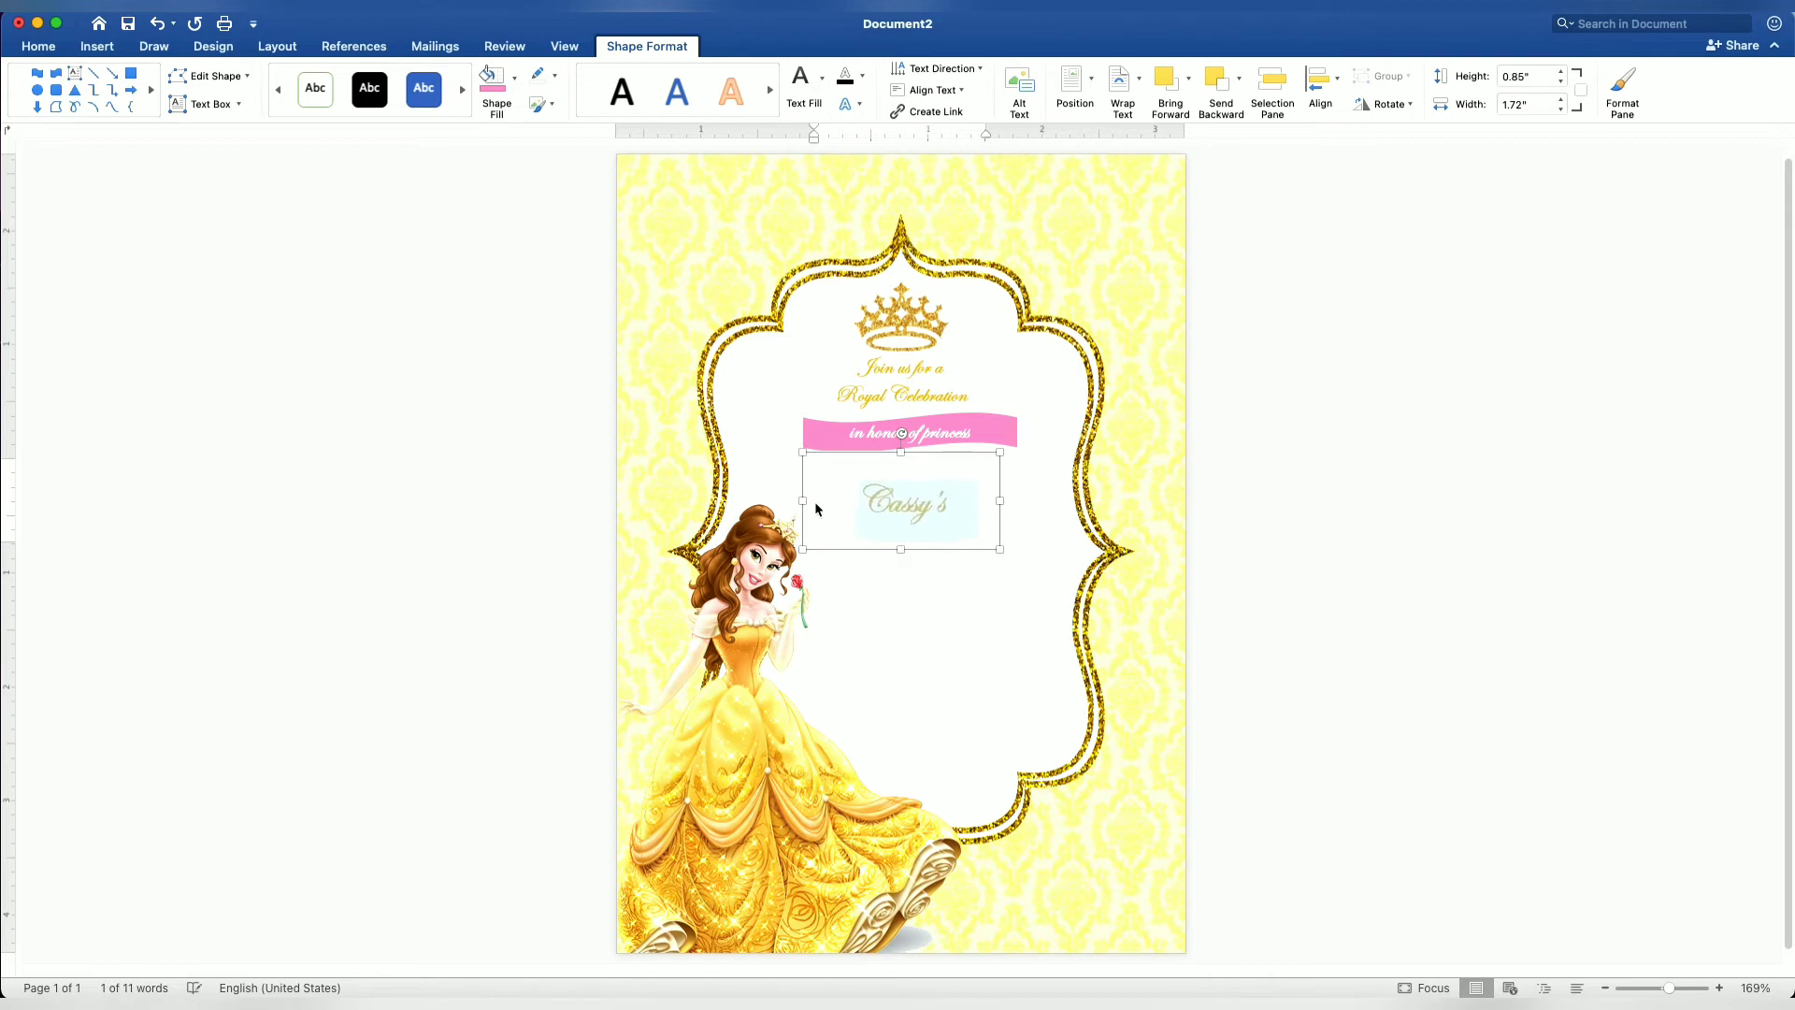
{"action": "key", "text": "super+shift+period"}
{"action": "key", "text": "super+shift+period"}
{"action": "key", "text": "super+shift+period"}
{"action": "key", "text": "super+shift+period"}
{"action": "key", "text": "super+shift+period"}
{"action": "key", "text": "super+shift+period"}
{"action": "key", "text": "super+shift+period"}
{"action": "key", "text": "super+shift+period"}
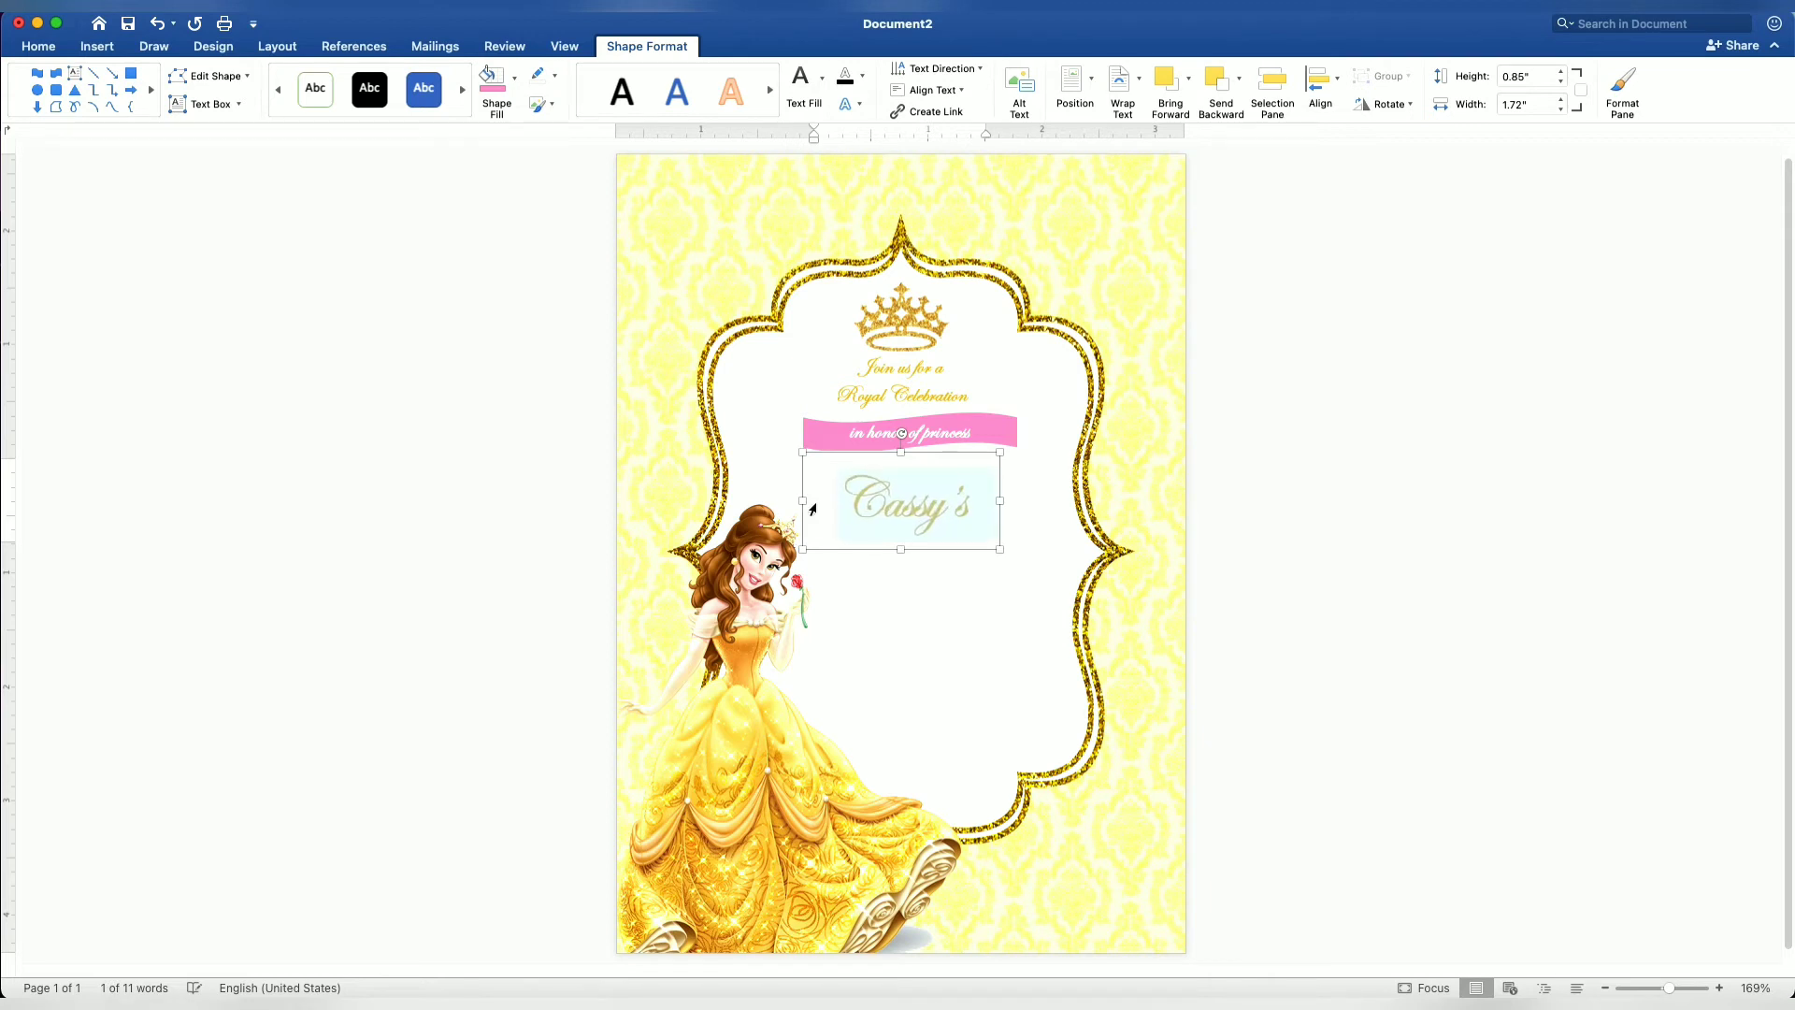
{"action": "key", "text": "super+shift+period"}
{"action": "key", "text": "super+shift+period"}
{"action": "key", "text": "super+shift+period"}
{"action": "key", "text": "super+shift+period"}
{"action": "key", "text": "super+shift+period"}
{"action": "key", "text": "super+shift+period"}
{"action": "key", "text": "super+shift+period"}
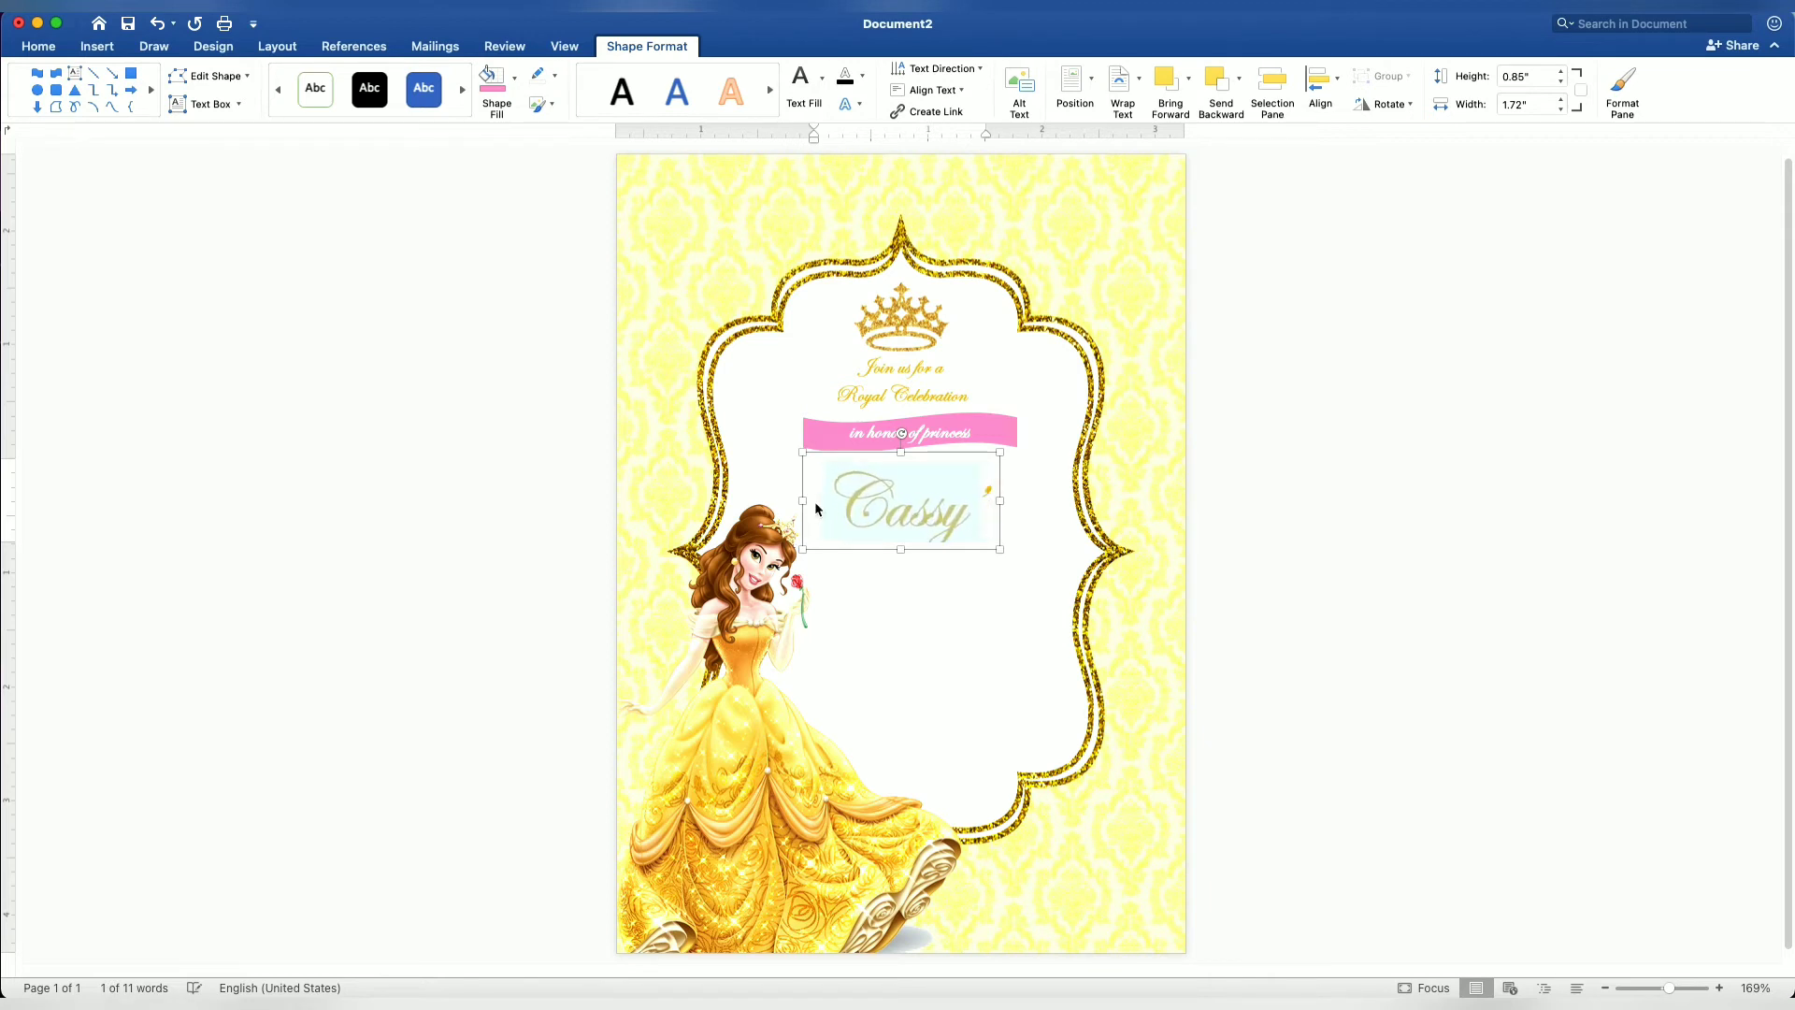
{"action": "key", "text": "super+shift+period"}
{"action": "left_click_drag", "start_coordinate": [1000, 501], "coordinate": [1025, 501]}
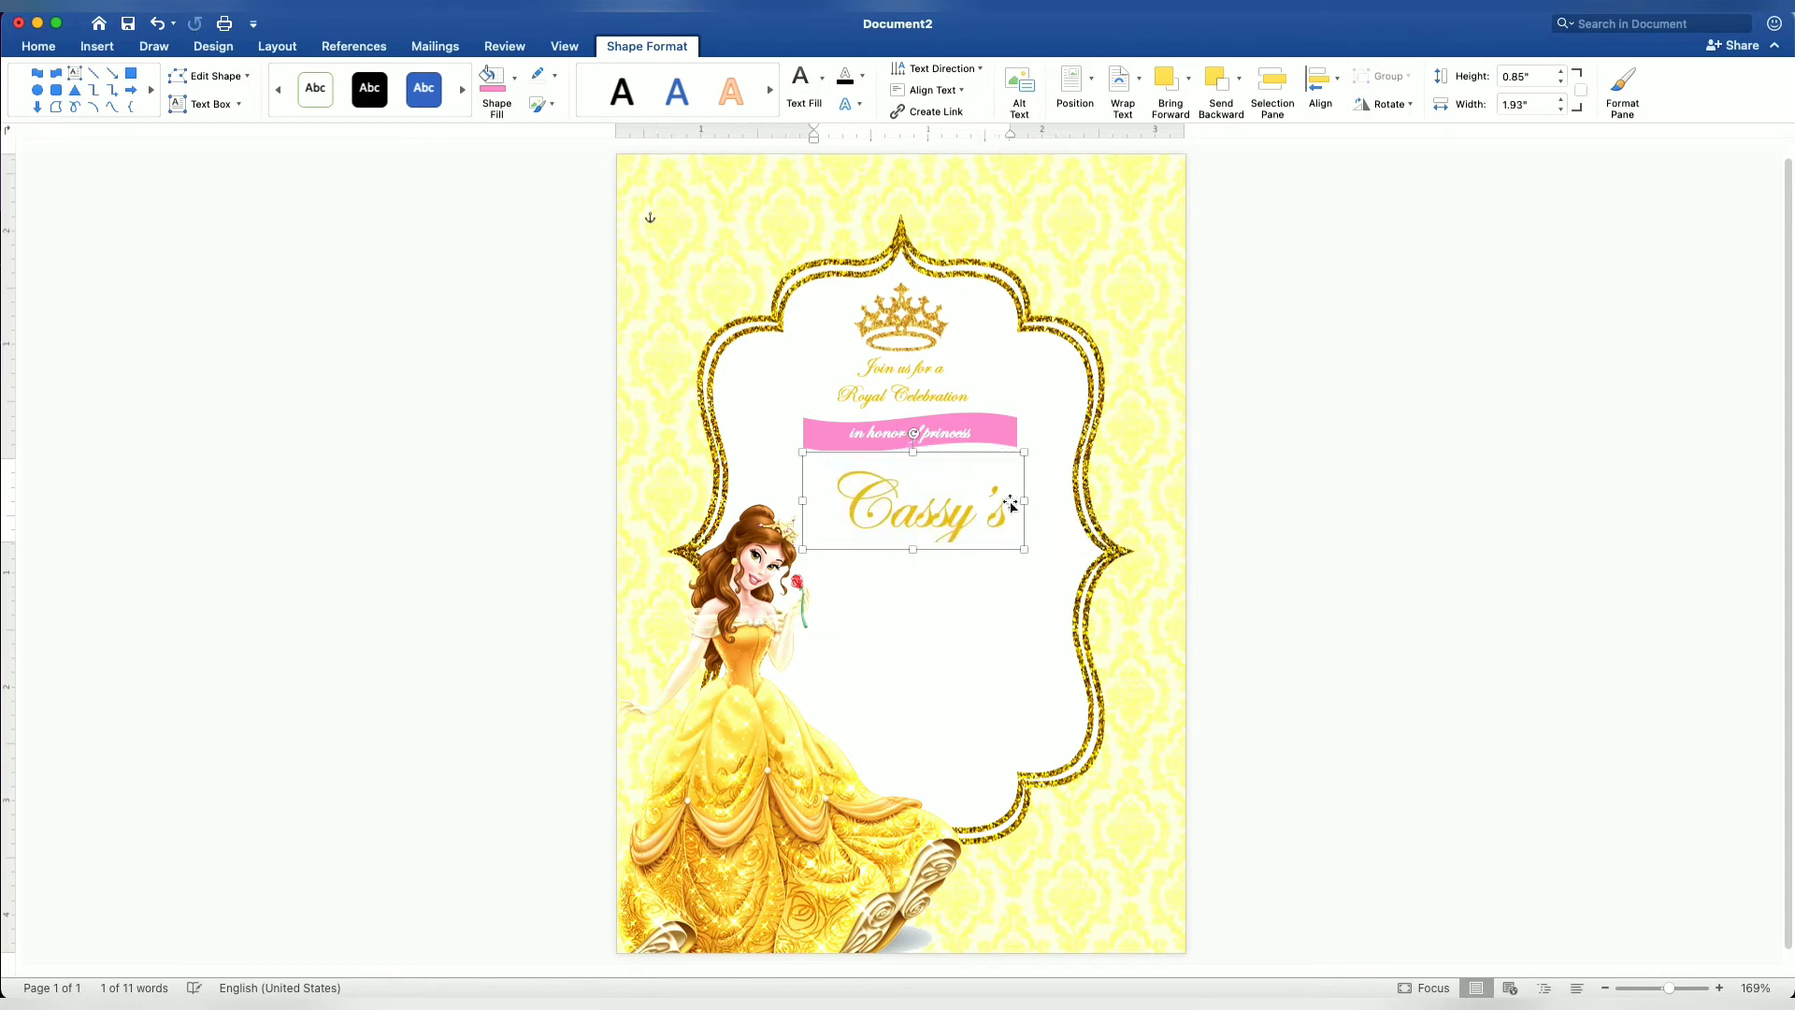
{"action": "key", "text": "Left"}
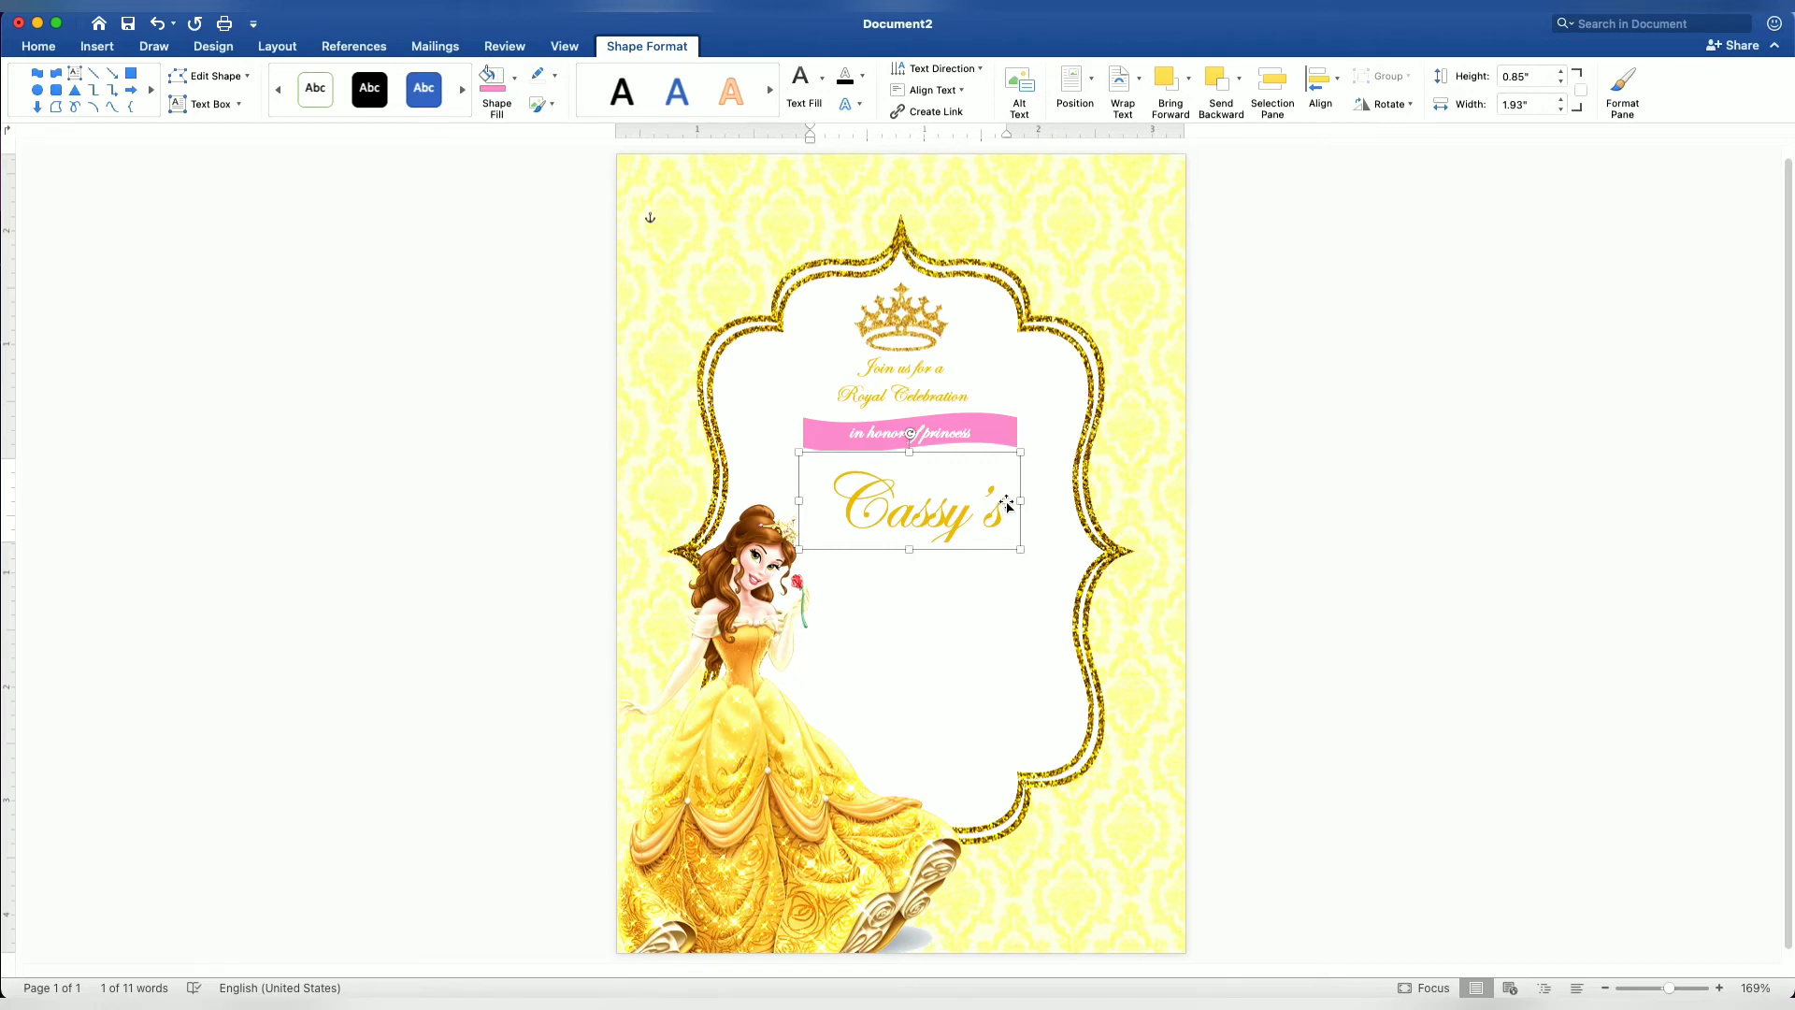
{"action": "key", "text": "super+shift+period"}
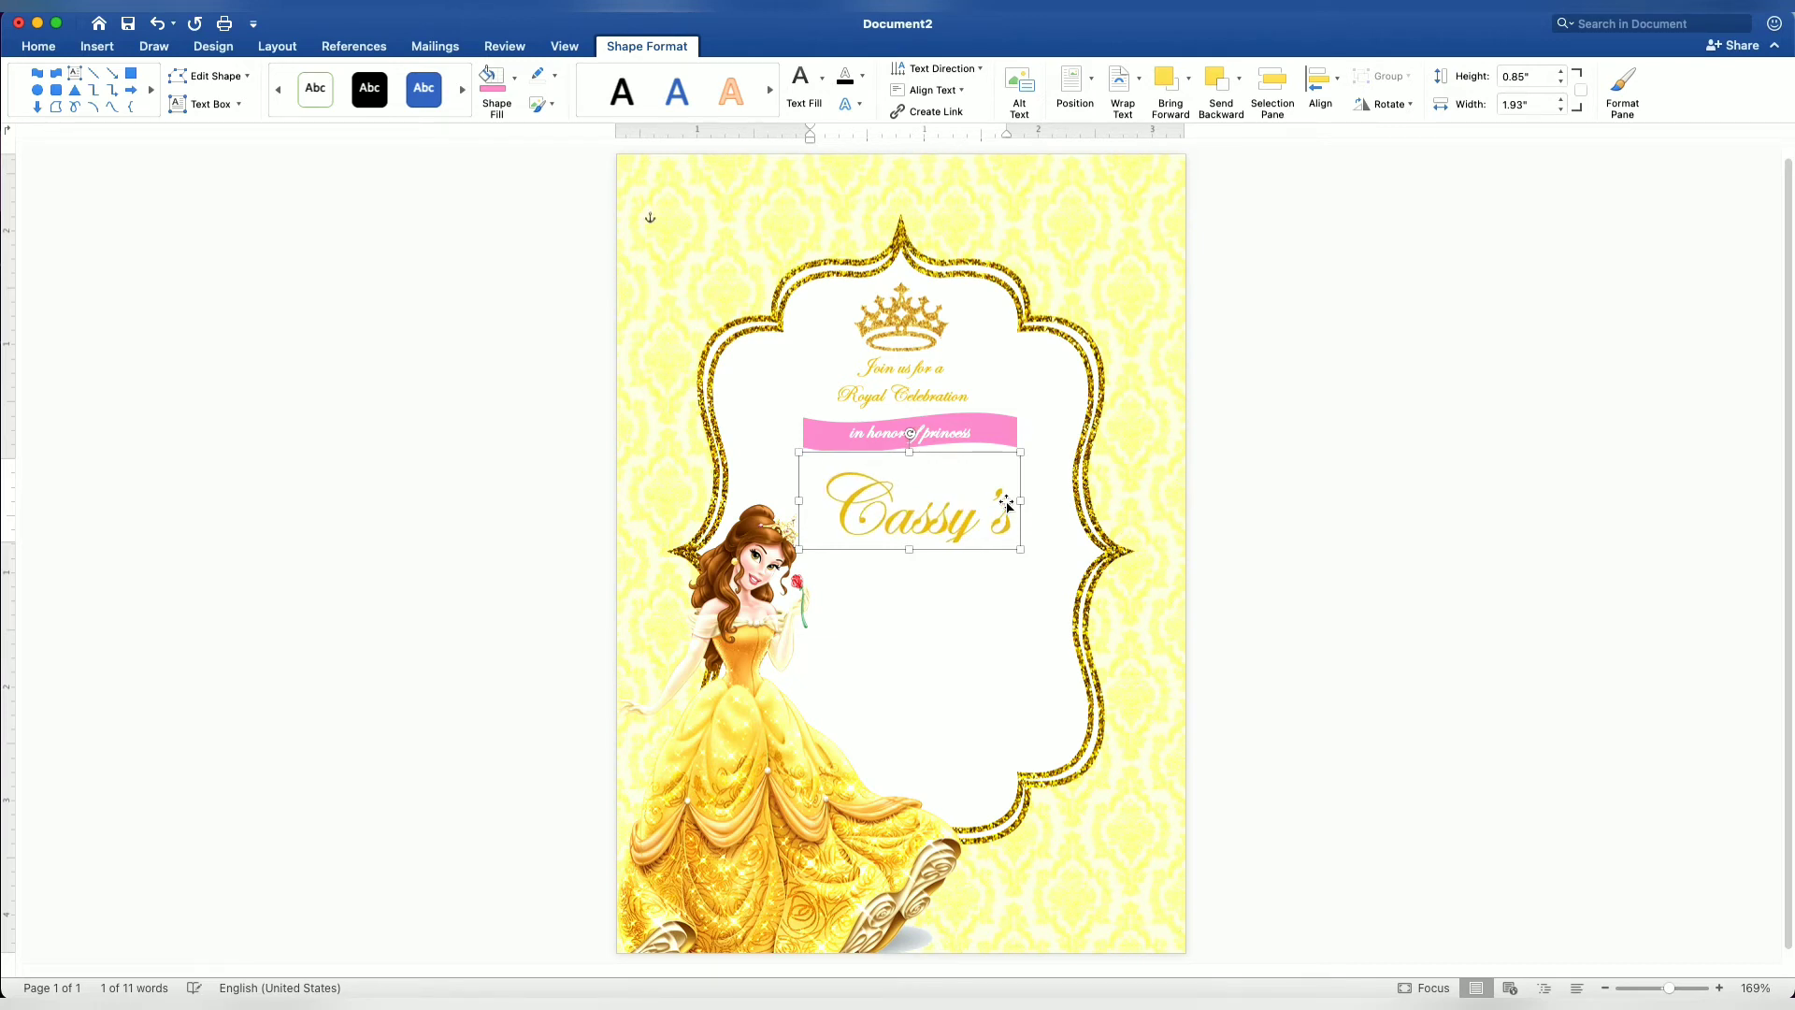
{"action": "left_click_drag", "start_coordinate": [909, 549], "coordinate": [909, 576]}
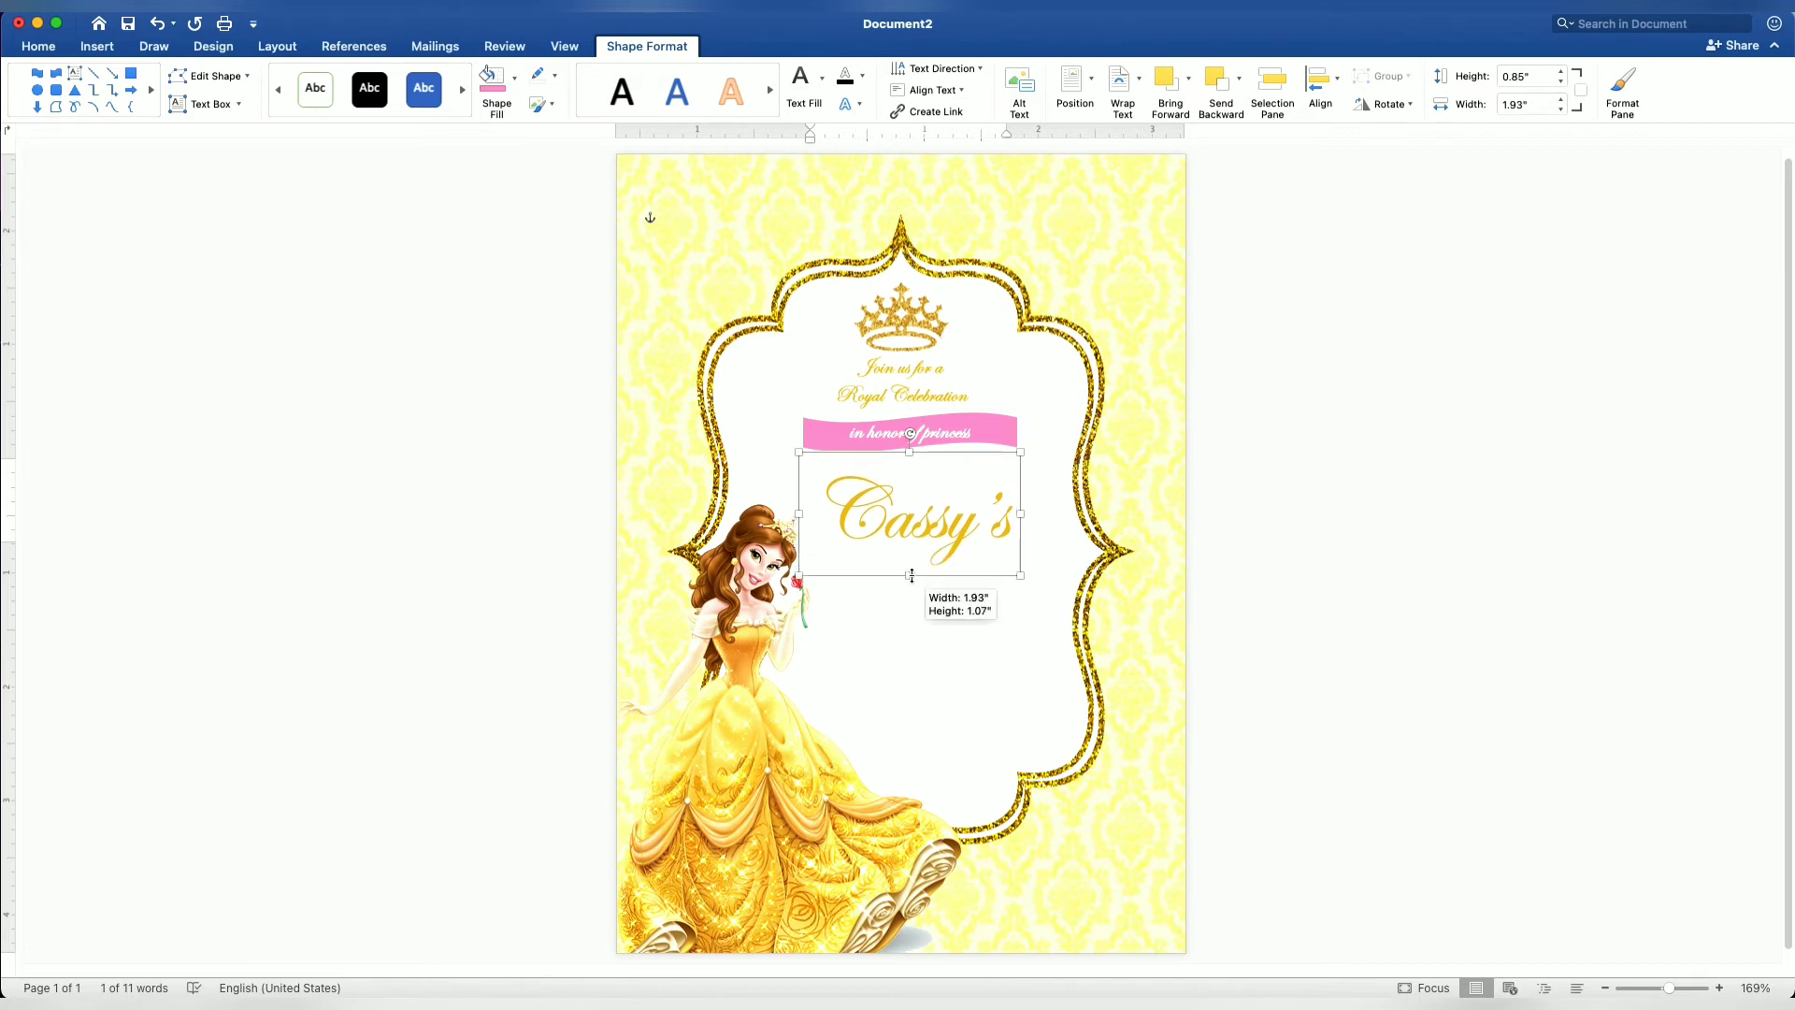
- Make the name bold and fine-tune the box's position and height
{"action": "left_click", "coordinate": [38, 46]}
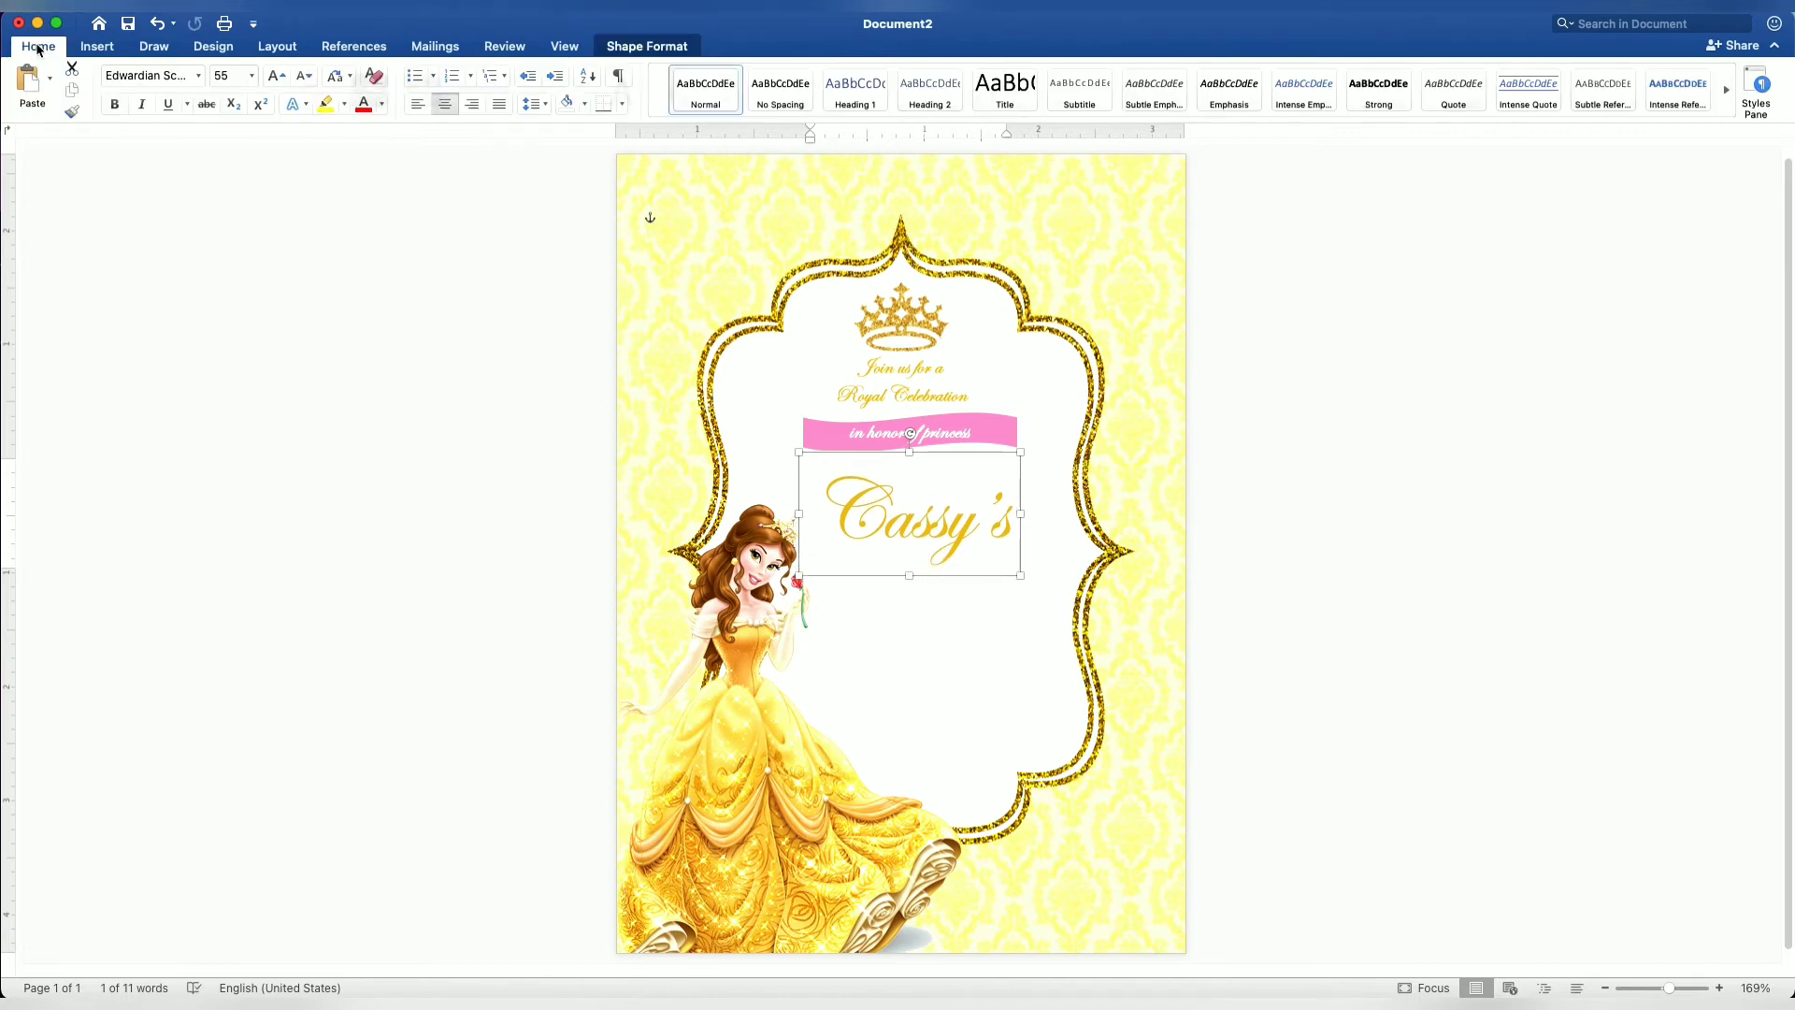
{"action": "left_click", "coordinate": [111, 103]}
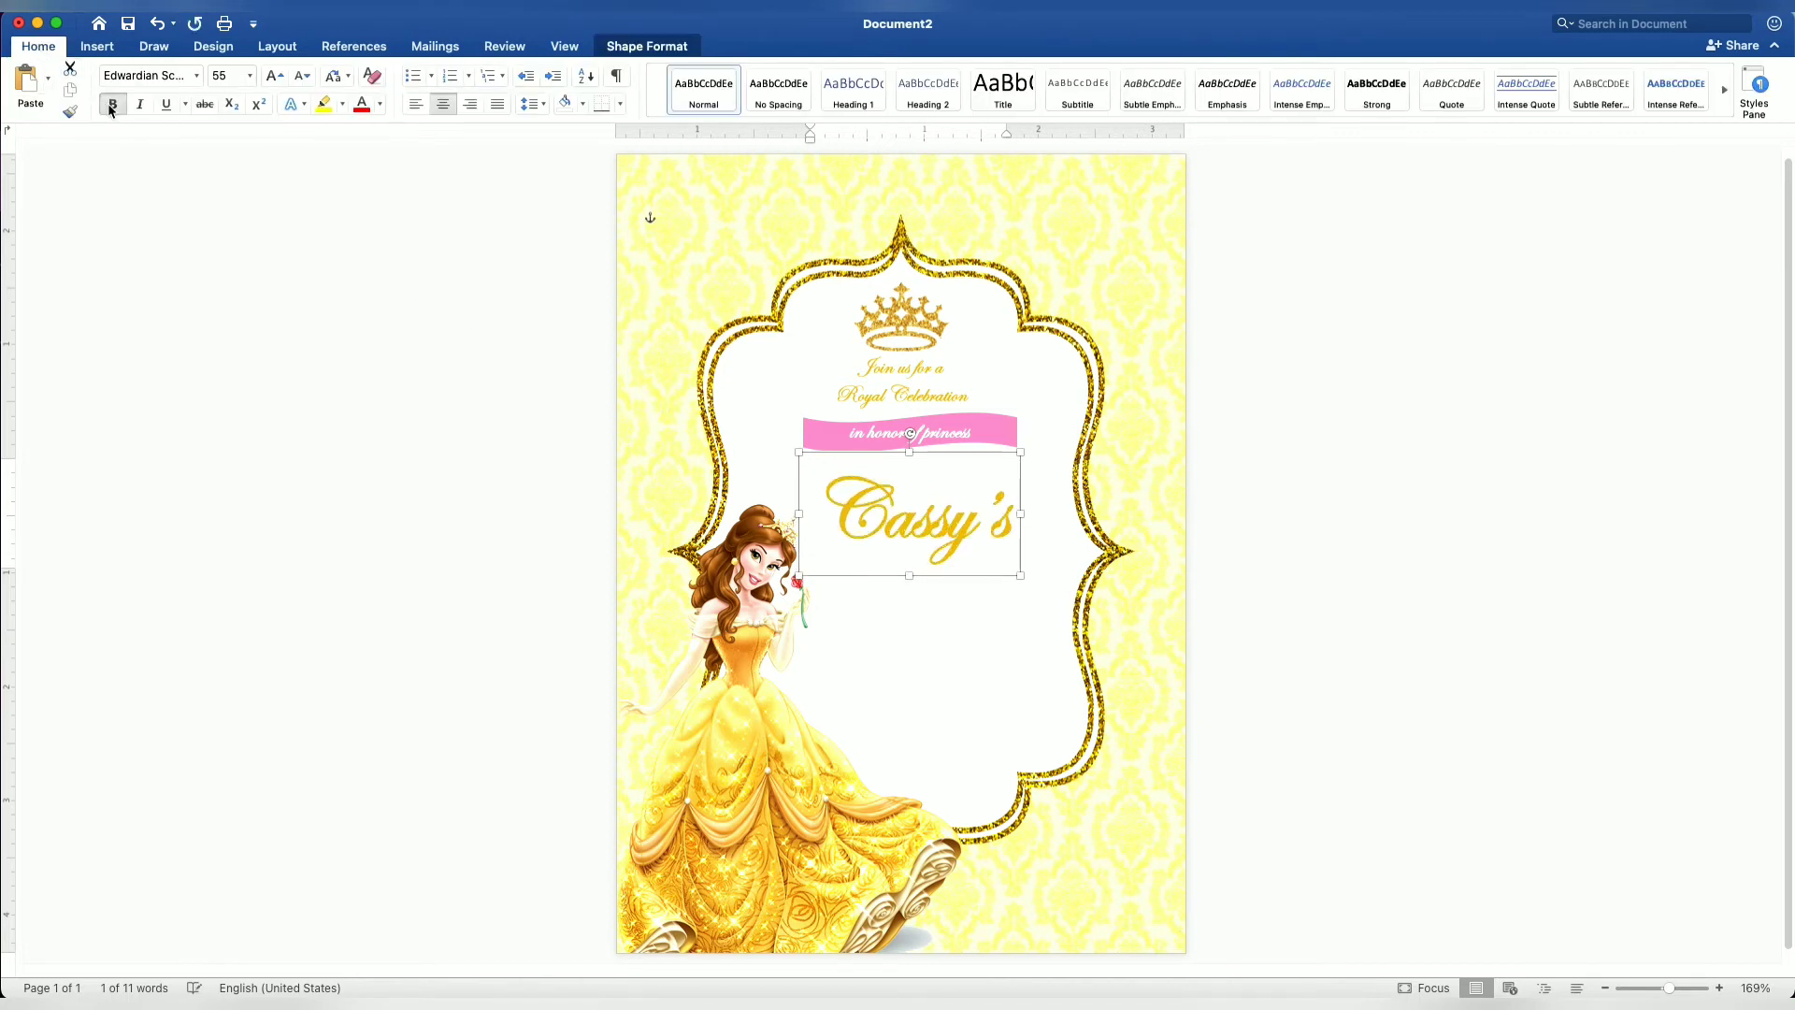
{"action": "left_click_drag", "start_coordinate": [836, 468], "coordinate": [841, 467]}
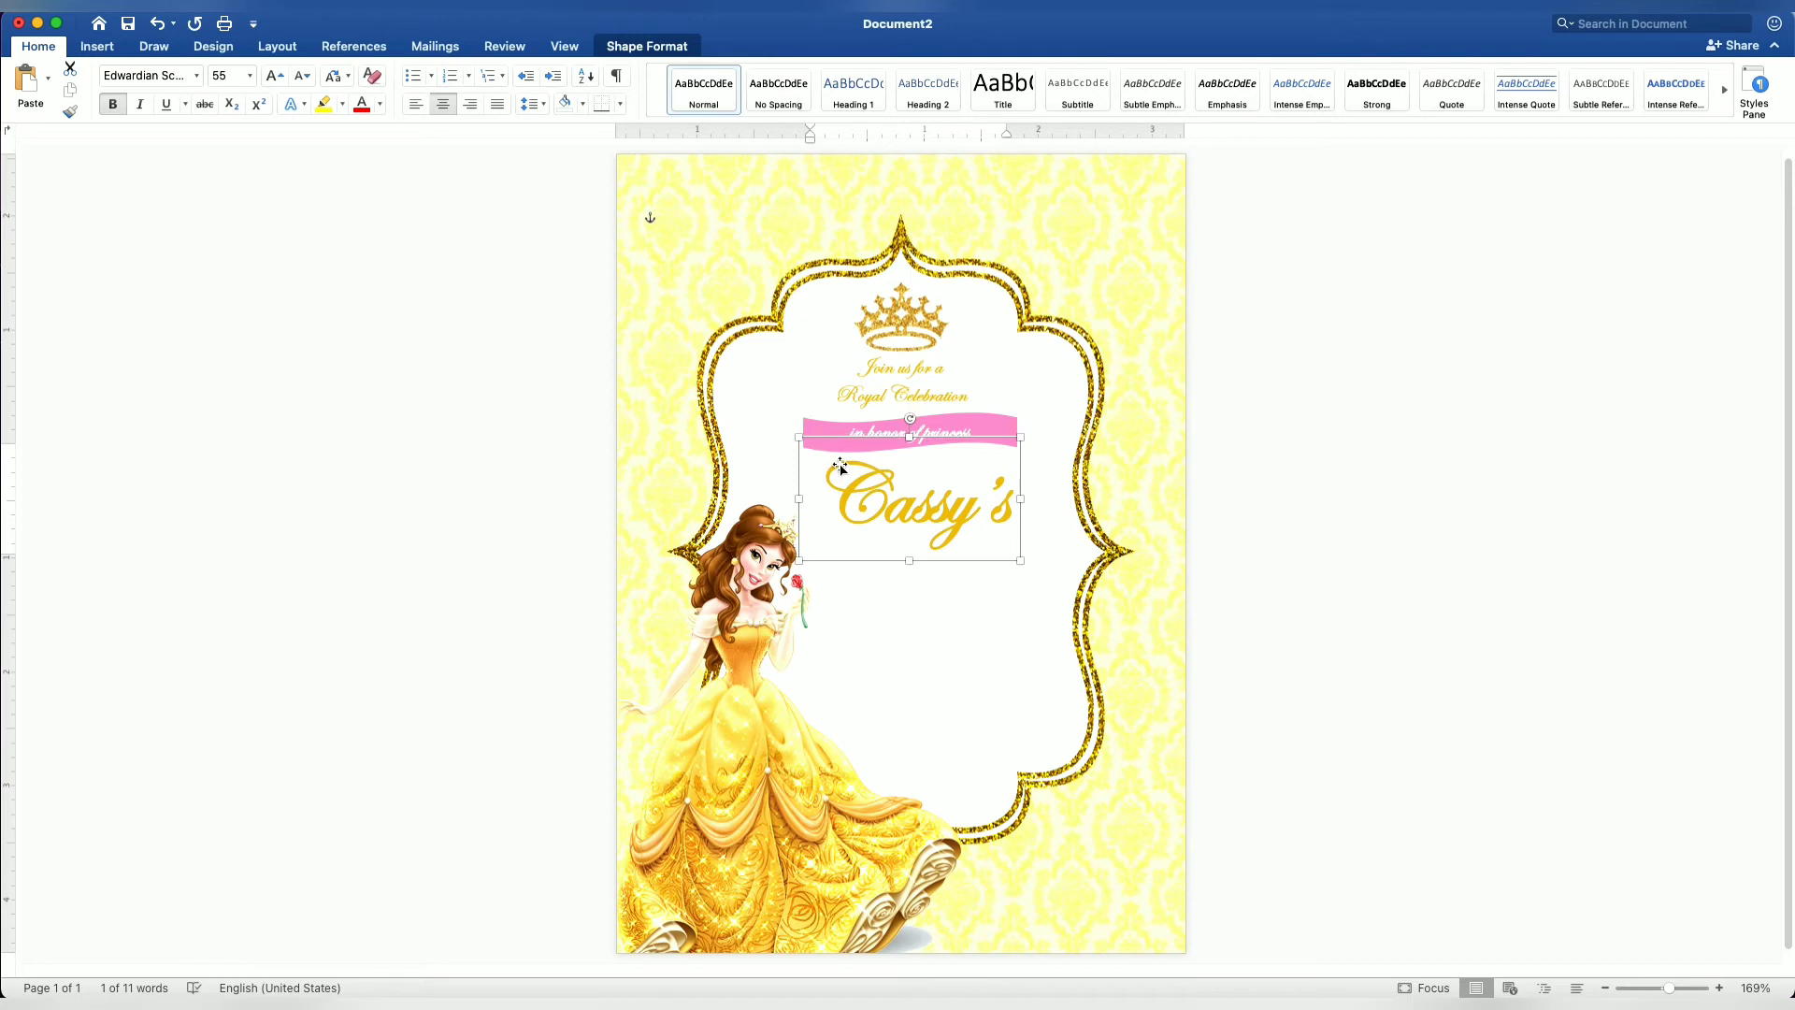
{"action": "left_click_drag", "start_coordinate": [911, 562], "coordinate": [911, 566]}
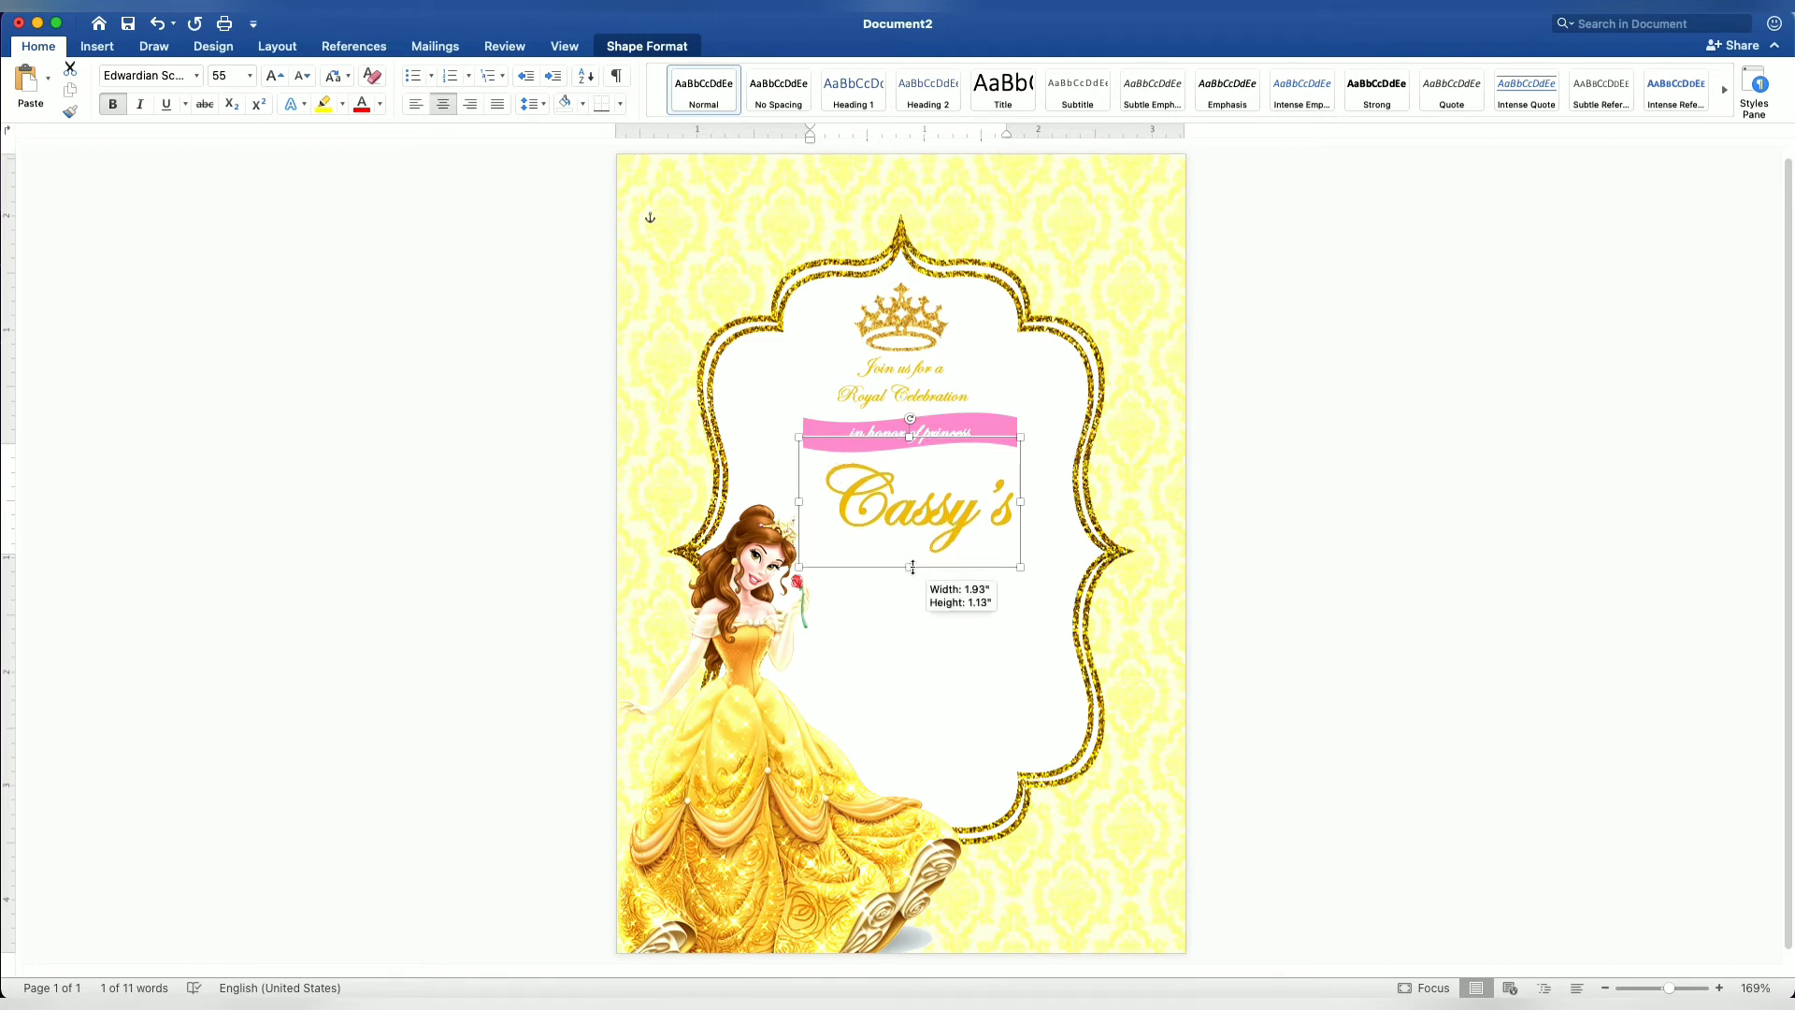
{"action": "left_click", "coordinate": [895, 385]}
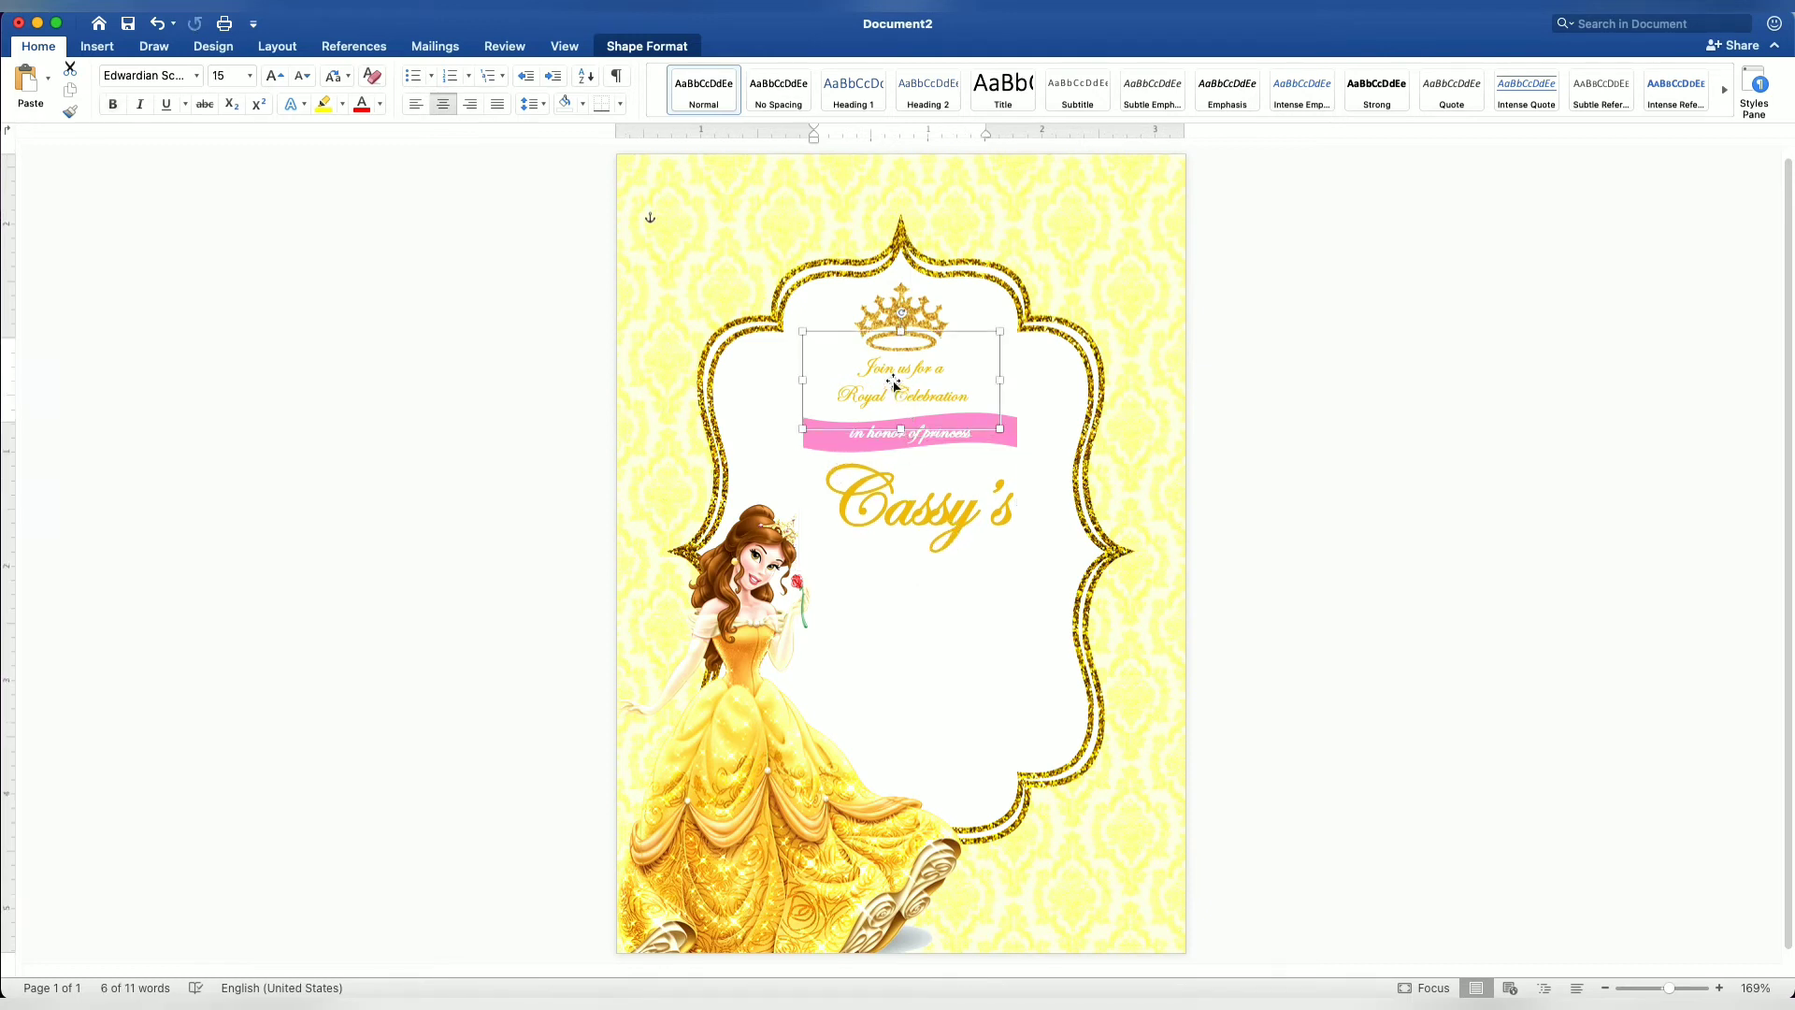
- Duplicate the 'Join us' heading box and move the copy below the name
{"action": "right_click", "coordinate": [896, 384]}
{"action": "left_click", "coordinate": [914, 414]}
{"action": "right_click", "coordinate": [912, 412]}
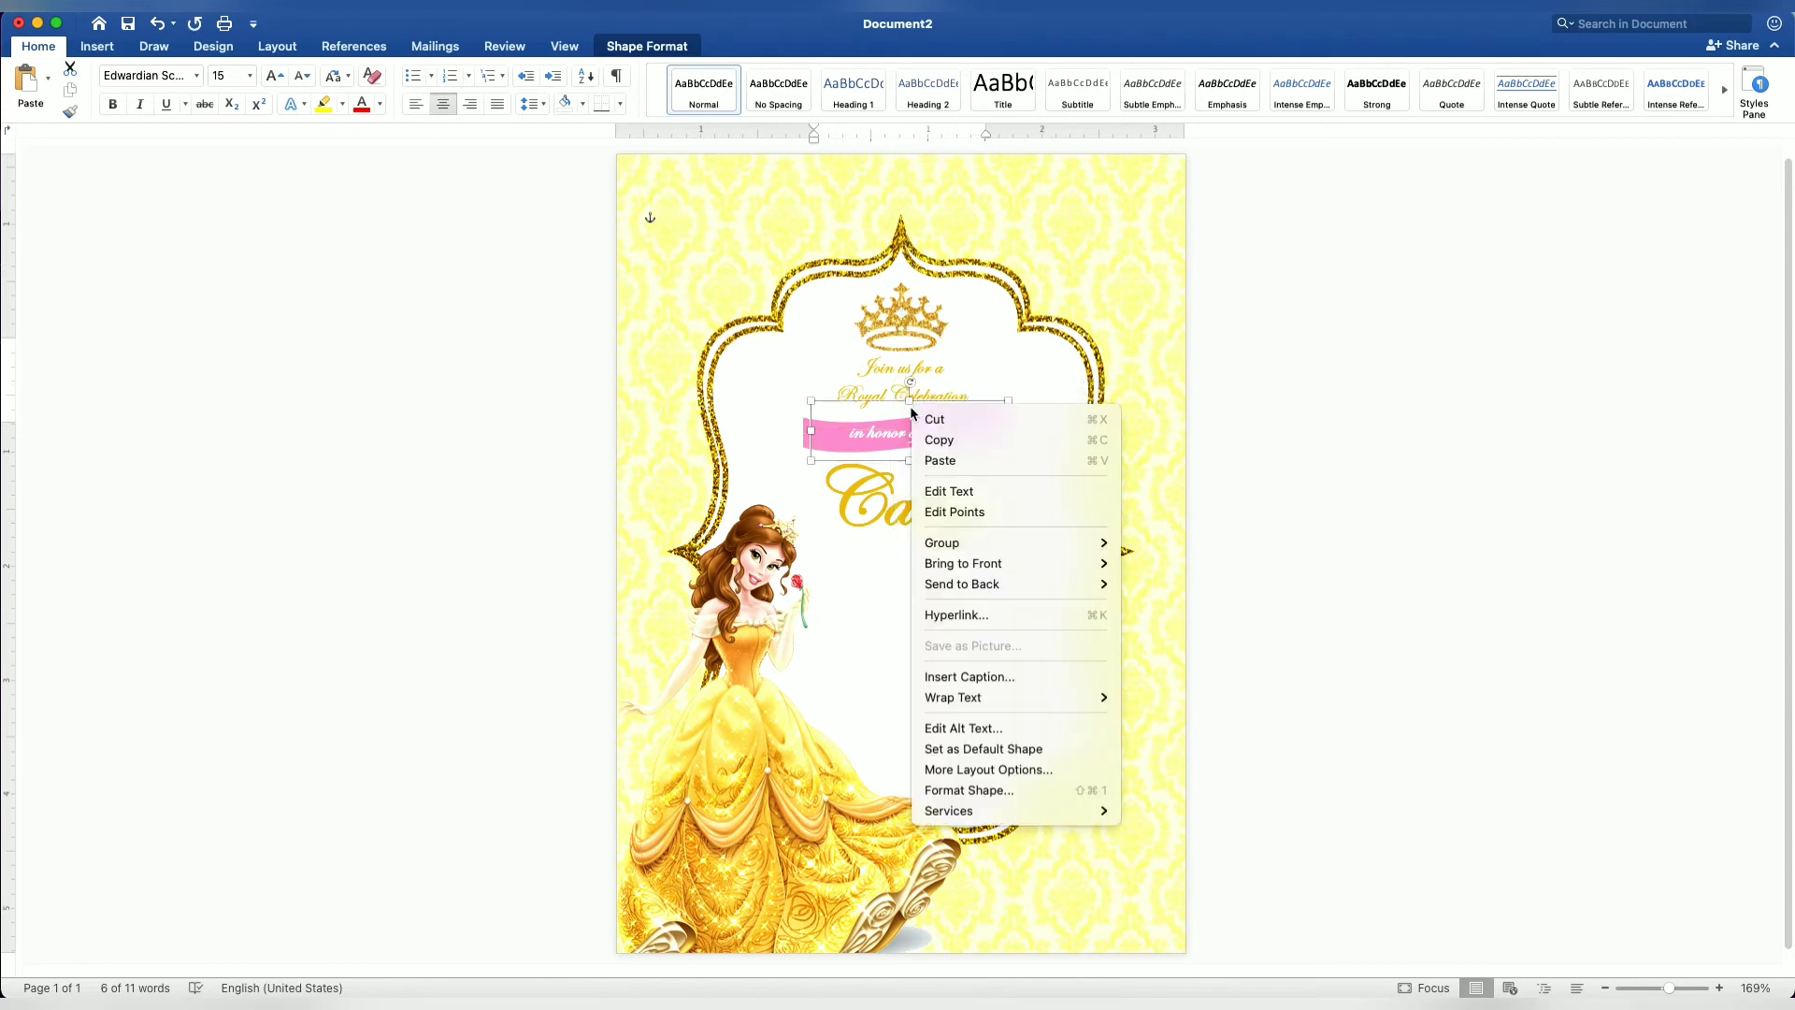
{"action": "left_click", "coordinate": [913, 382]}
{"action": "left_click", "coordinate": [935, 379]}
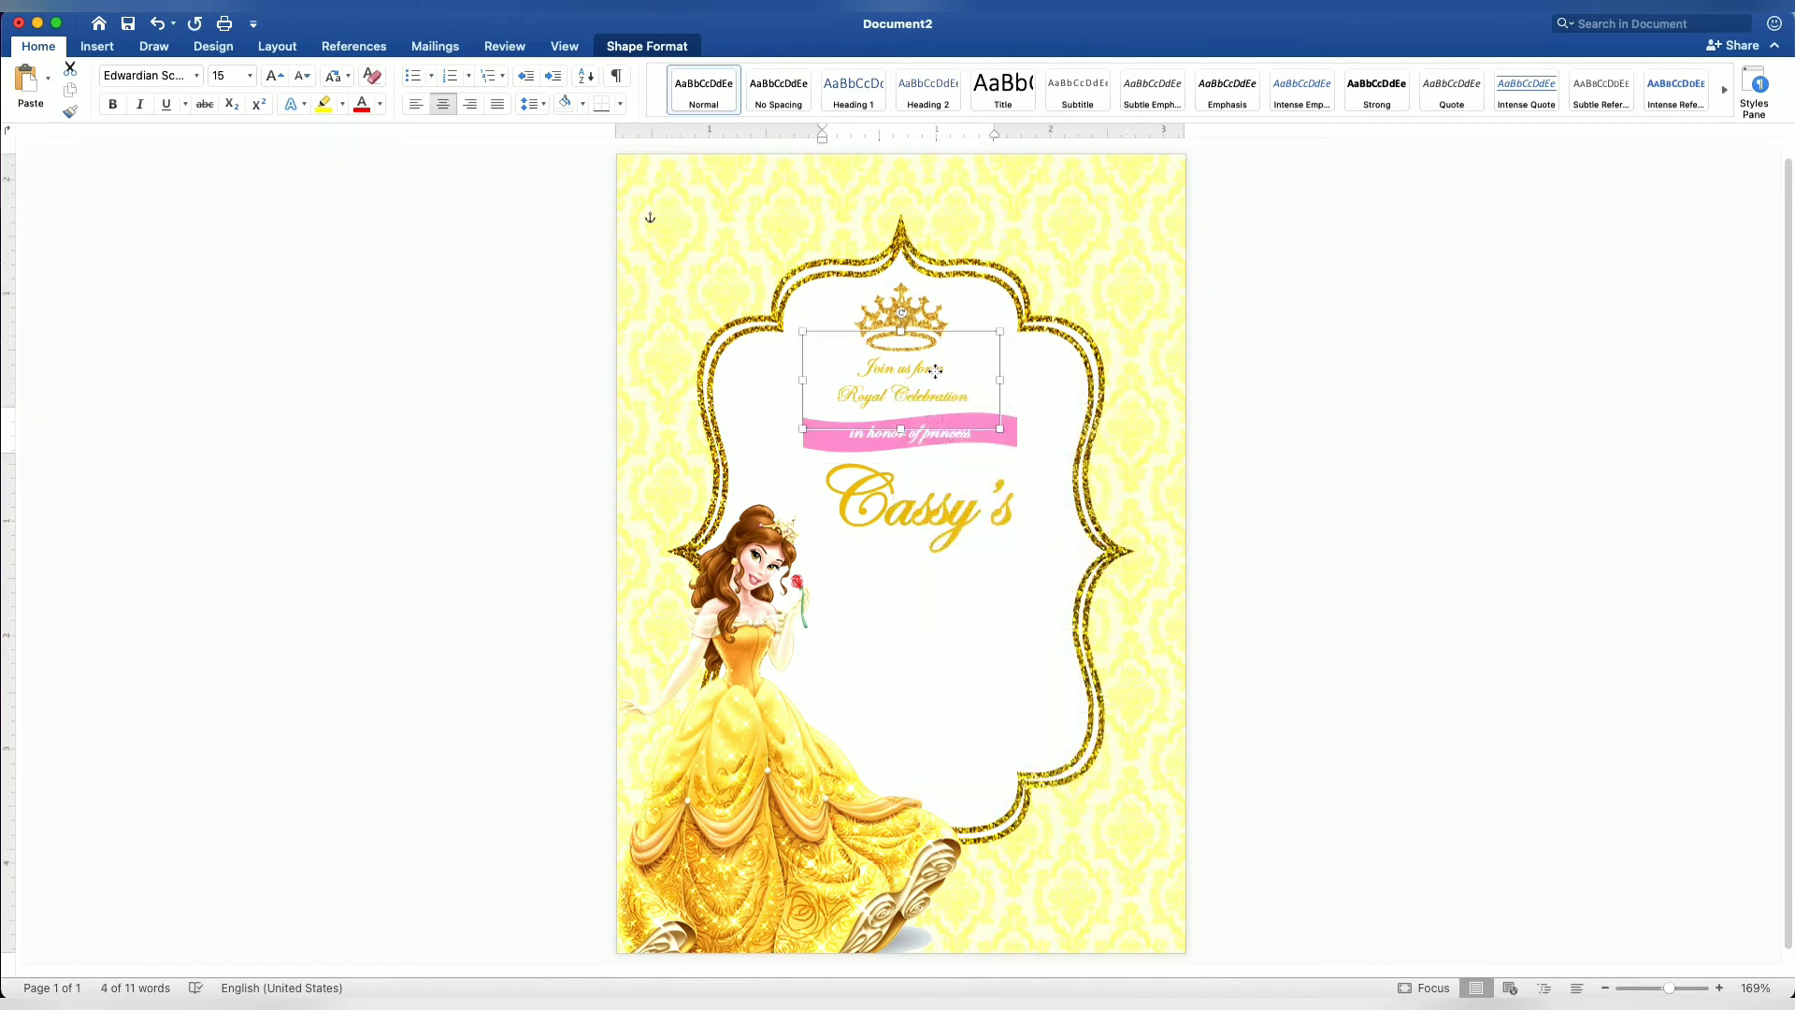
{"action": "right_click", "coordinate": [936, 370]}
{"action": "left_click", "coordinate": [956, 425]}
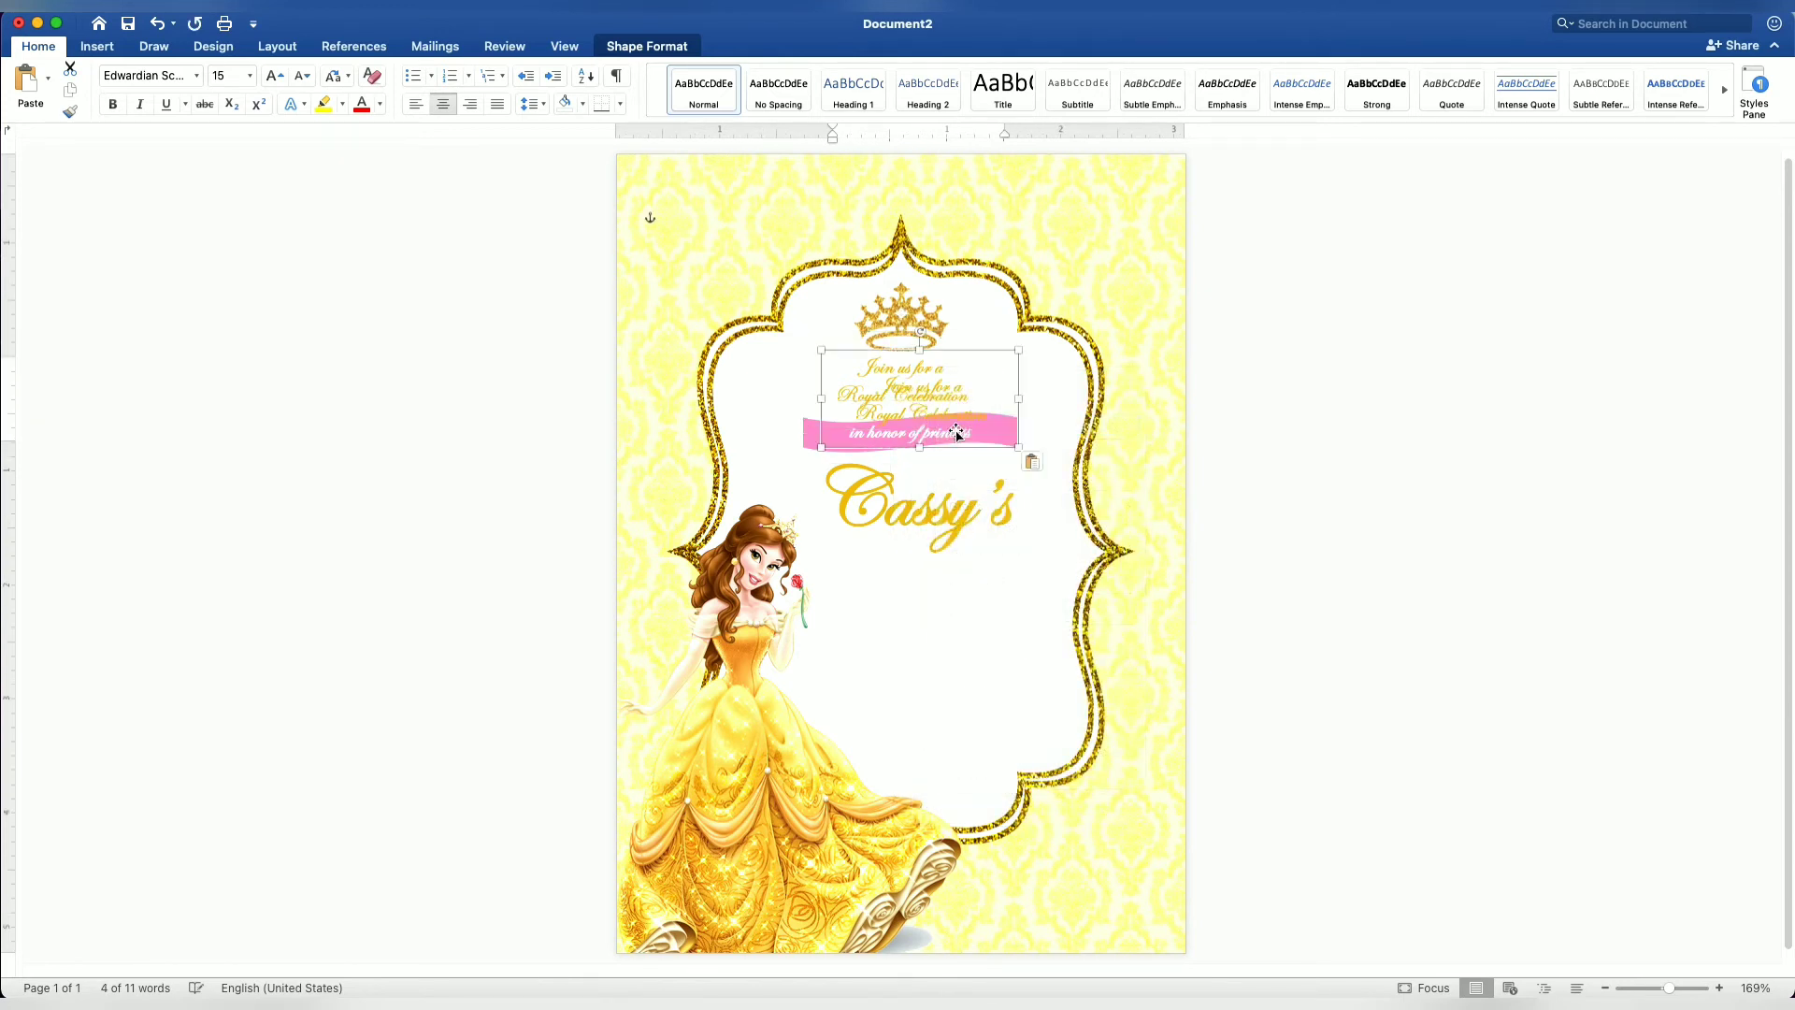
{"action": "left_click_drag", "start_coordinate": [949, 416], "coordinate": [947, 596]}
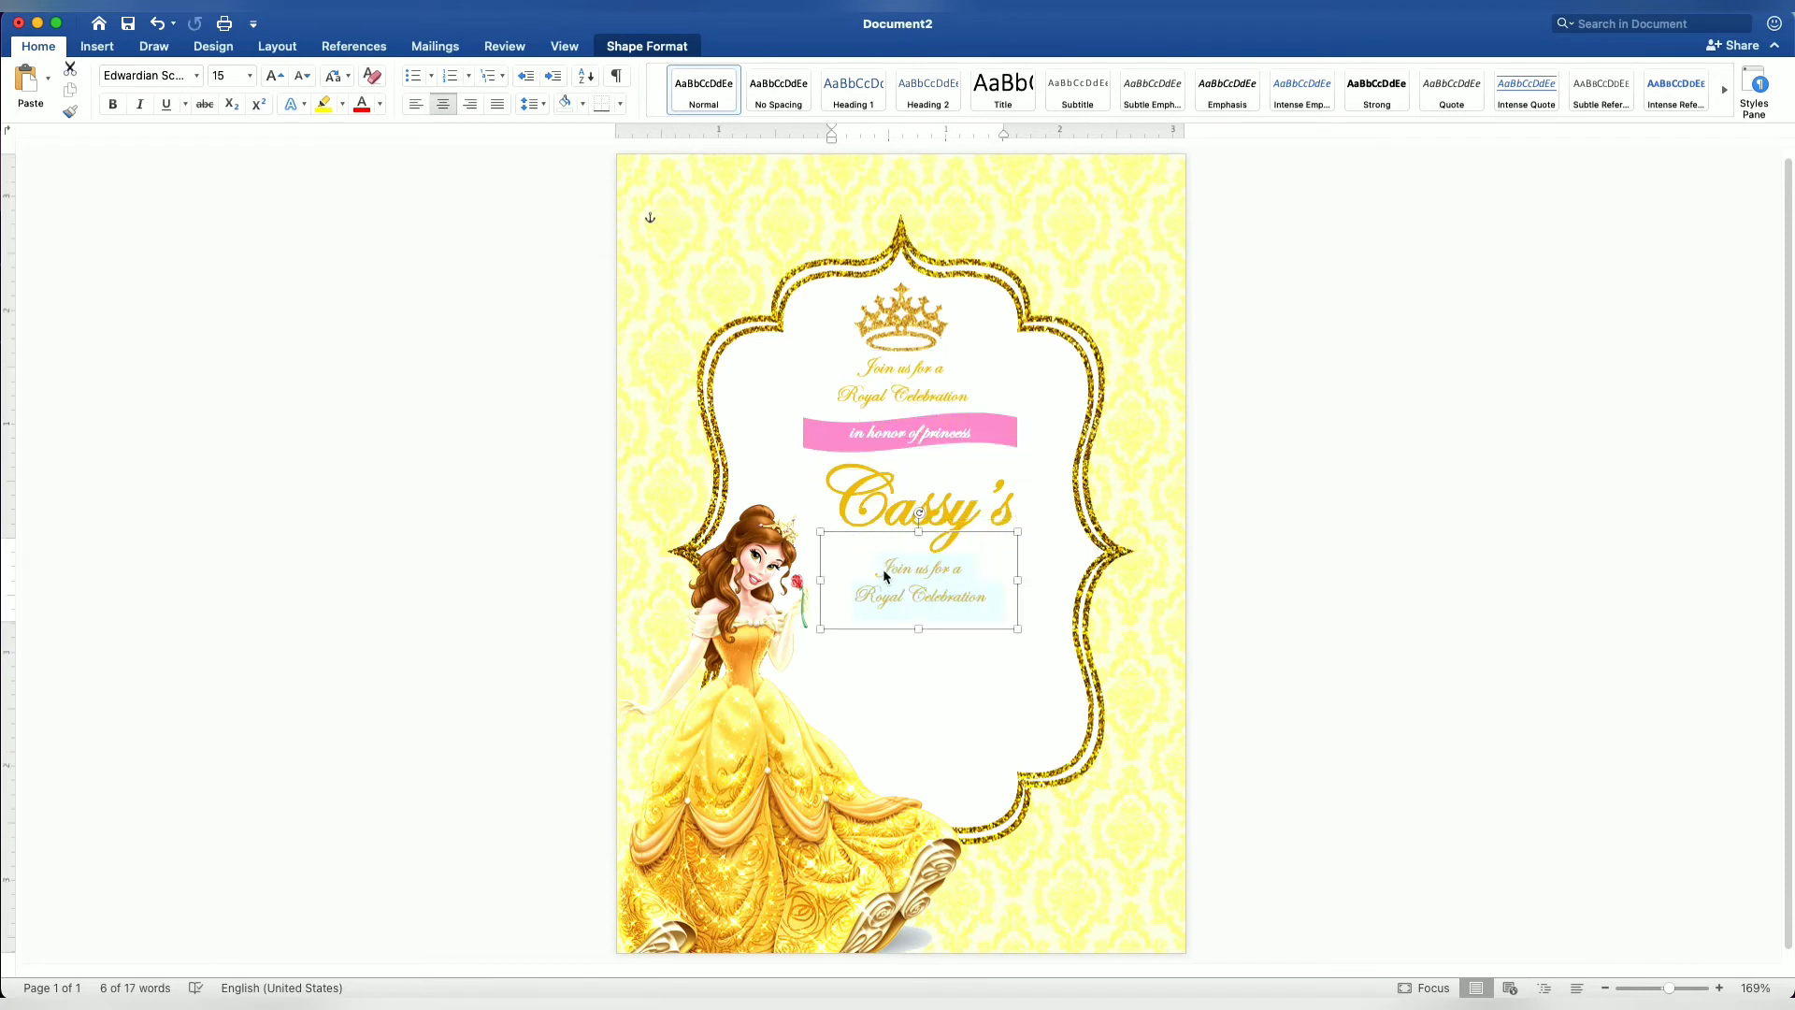
{"action": "scroll", "coordinate": [884, 568], "scroll_direction": "up", "scroll_amount": 3}
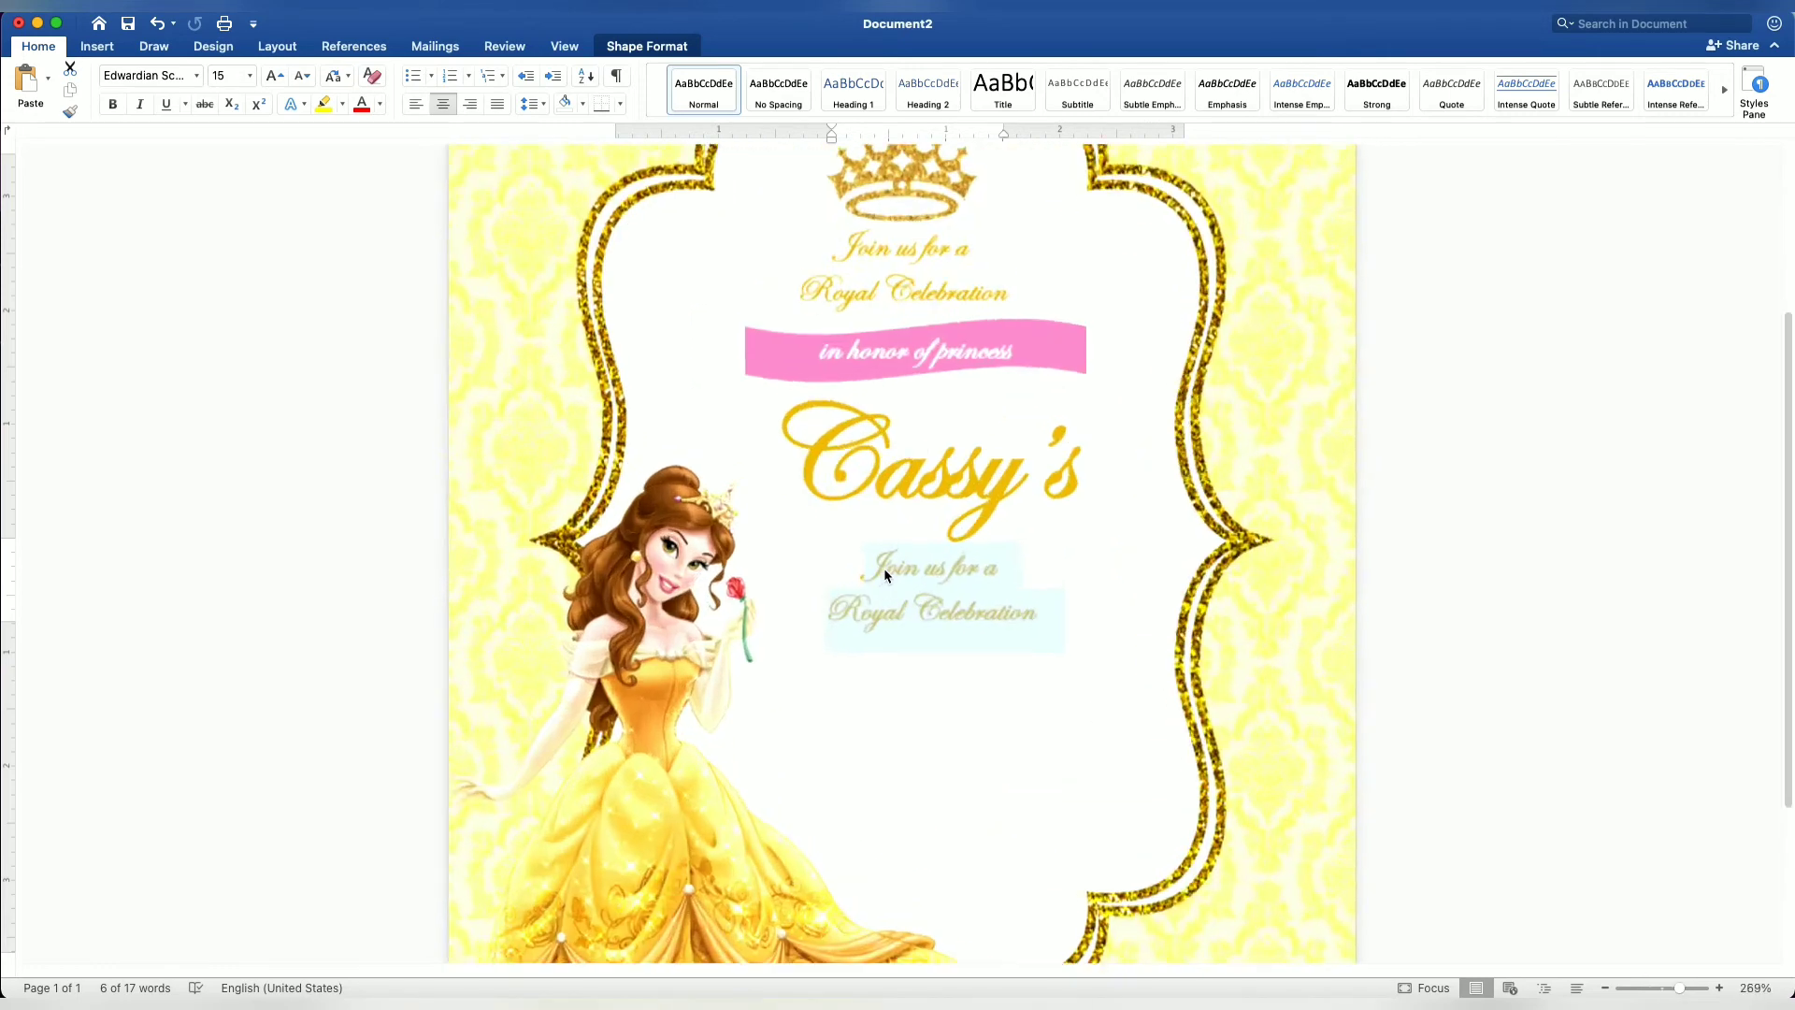
{"action": "scroll", "coordinate": [884, 569], "scroll_direction": "up", "scroll_amount": 3}
- Replace the copy's text with '18th Birthday' and colour it pink
{"action": "key", "text": "BackSpace"}
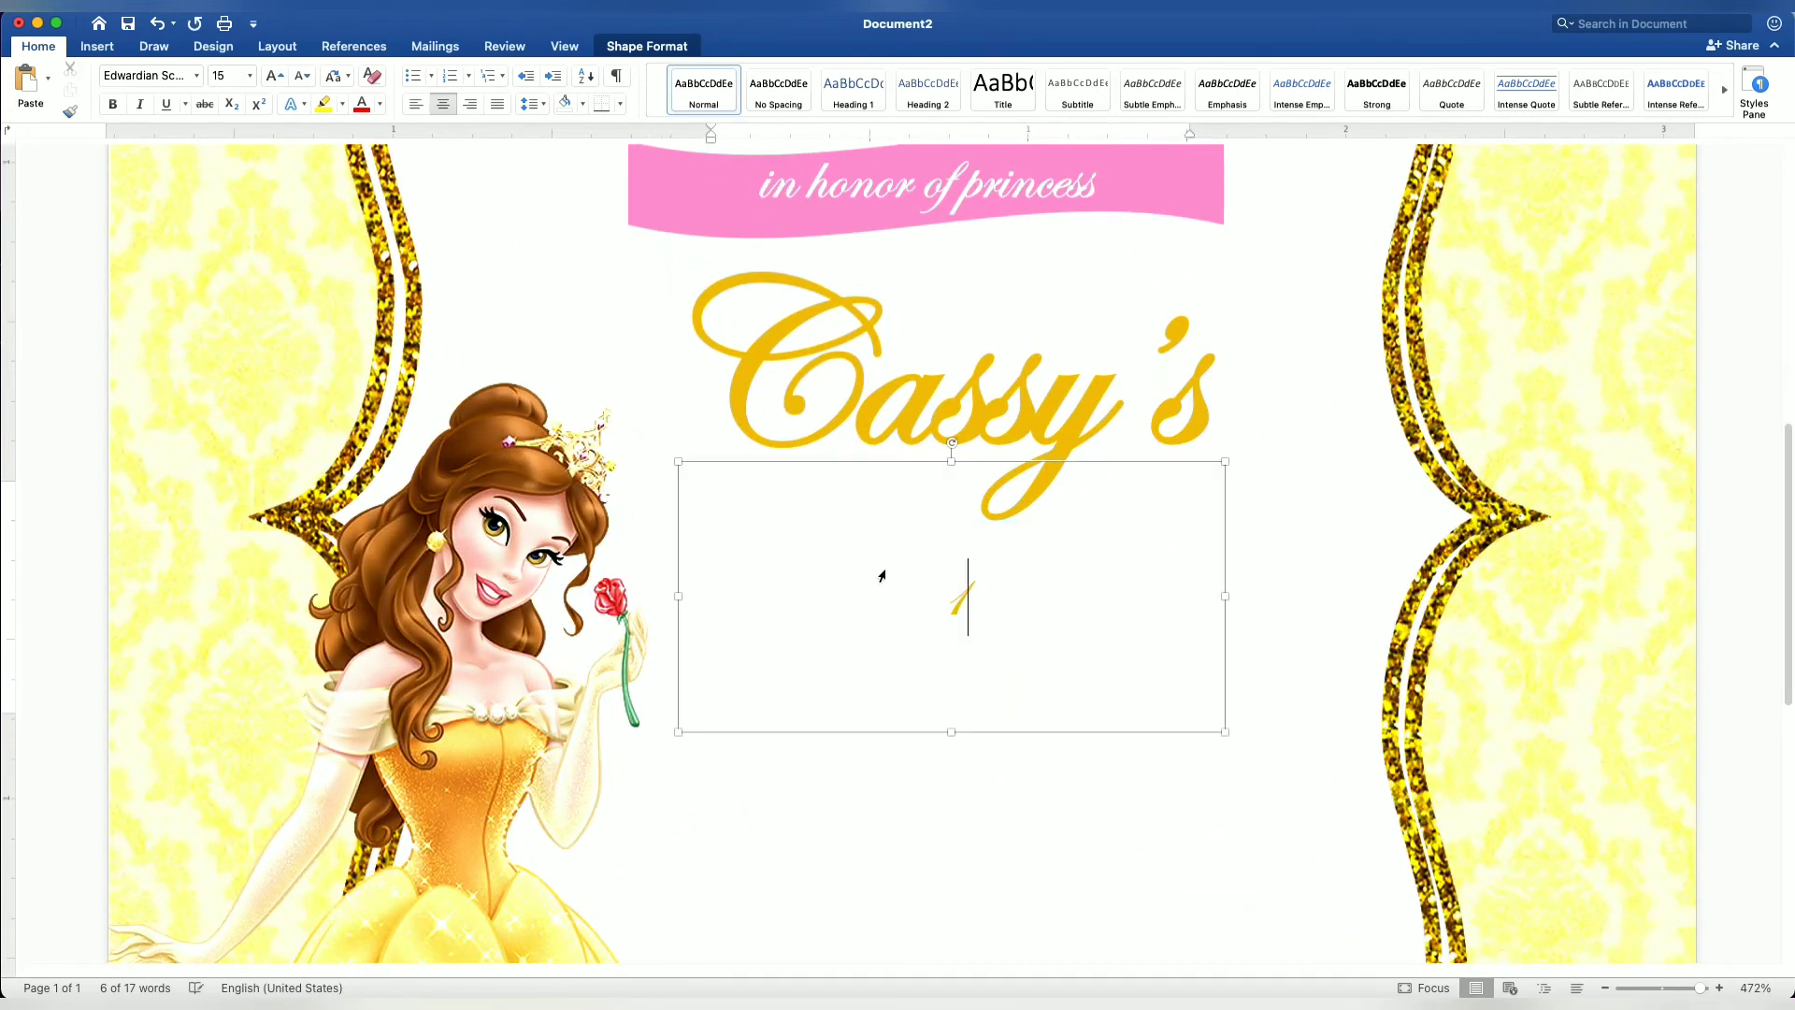
{"action": "type", "text": "18th B"}
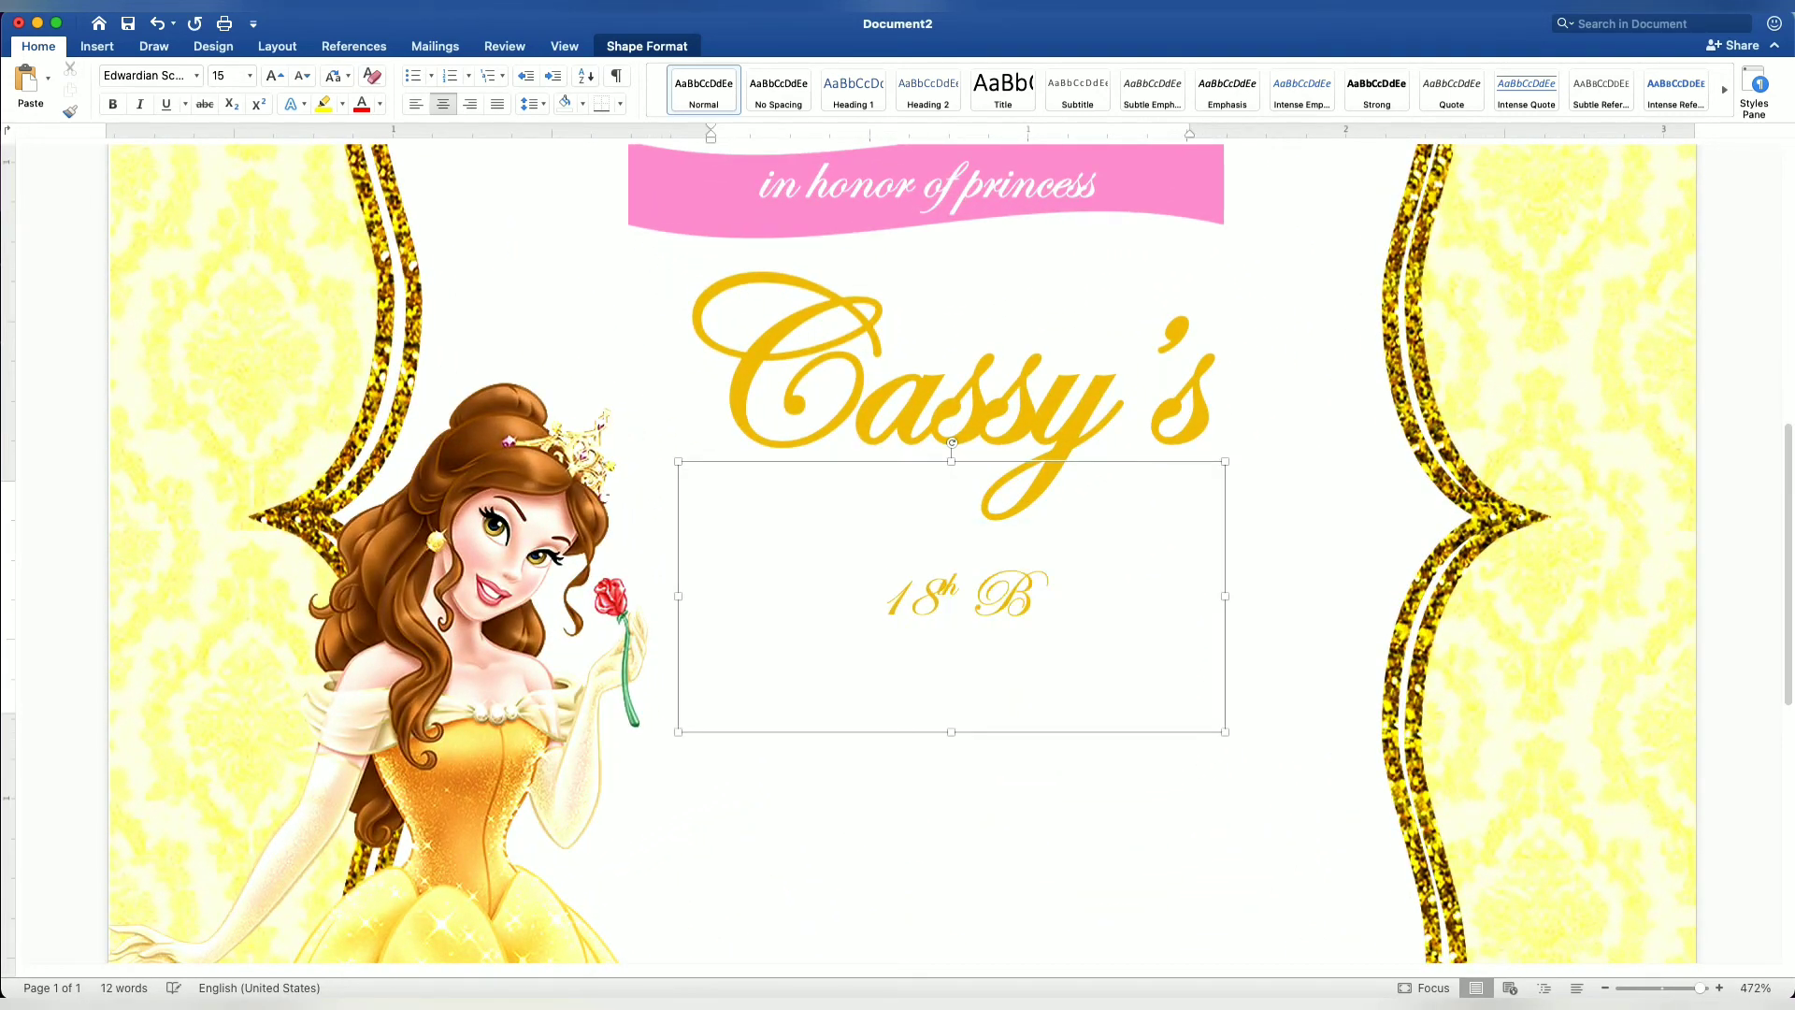
{"action": "type", "text": "irthday"}
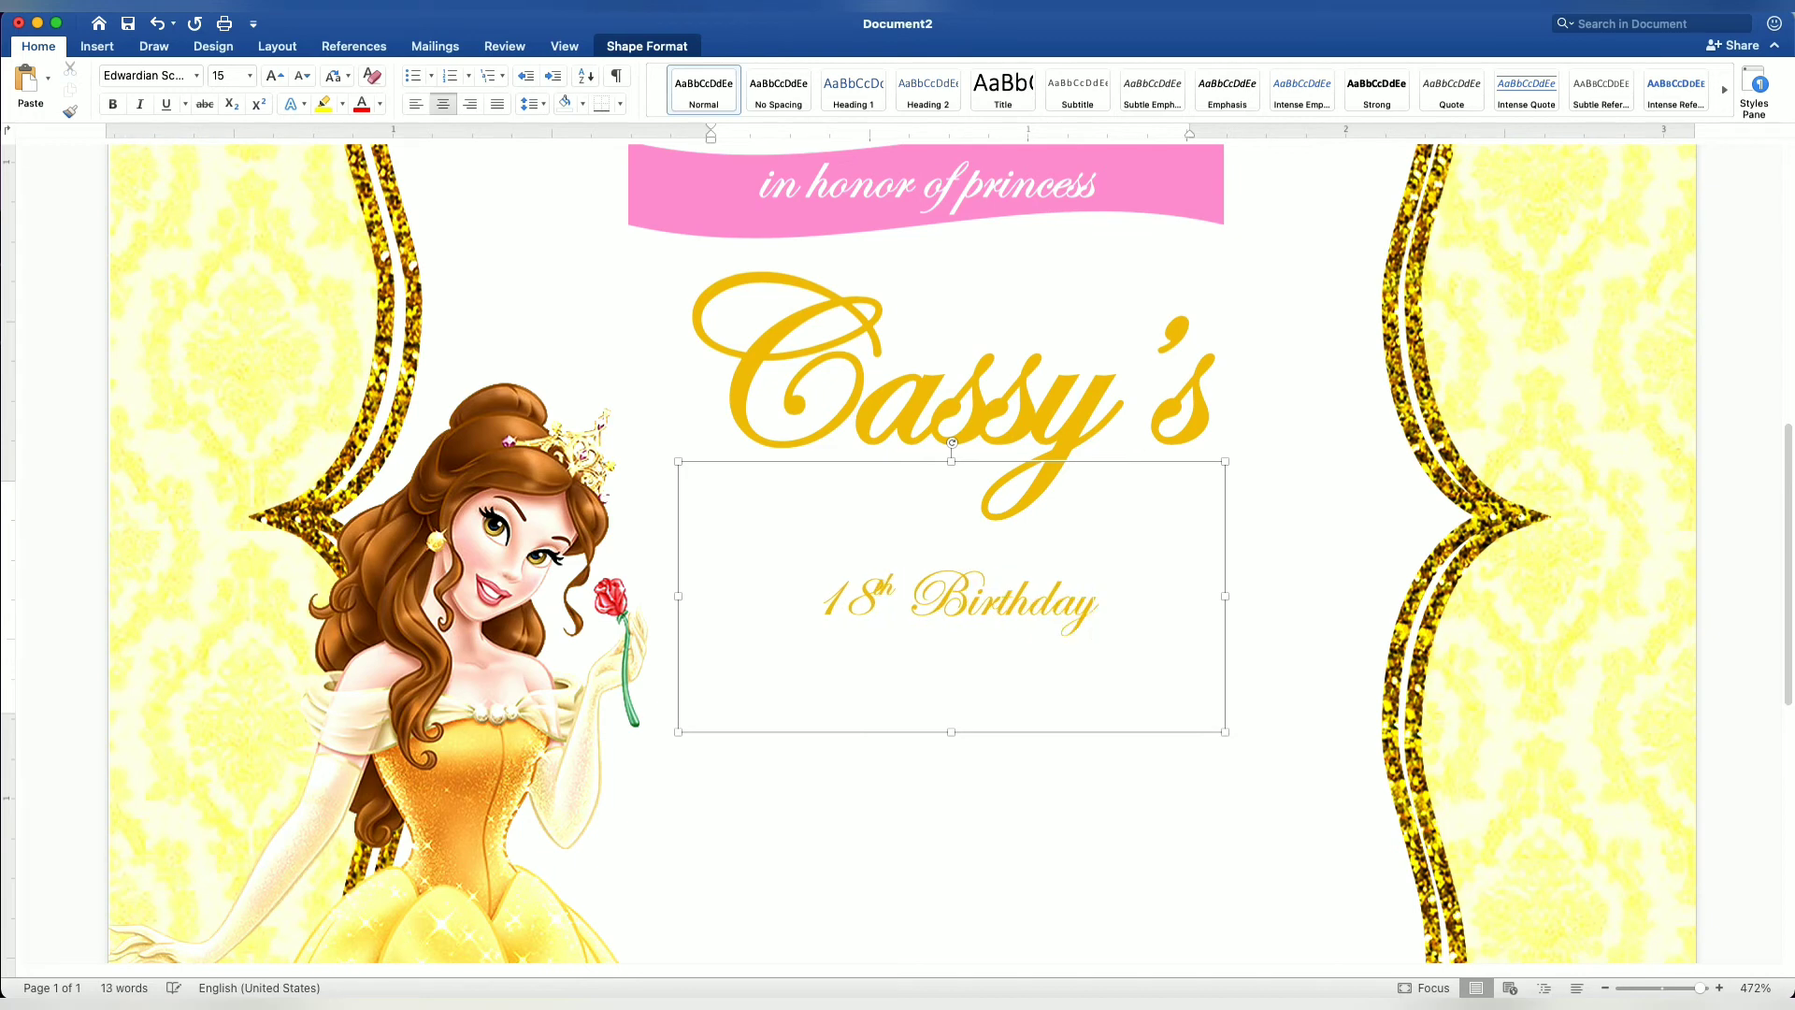
{"action": "left_click_drag", "start_coordinate": [1104, 622], "coordinate": [1007, 620]}
{"action": "left_click_drag", "start_coordinate": [816, 609], "coordinate": [784, 423]}
{"action": "left_click", "coordinate": [643, 48]}
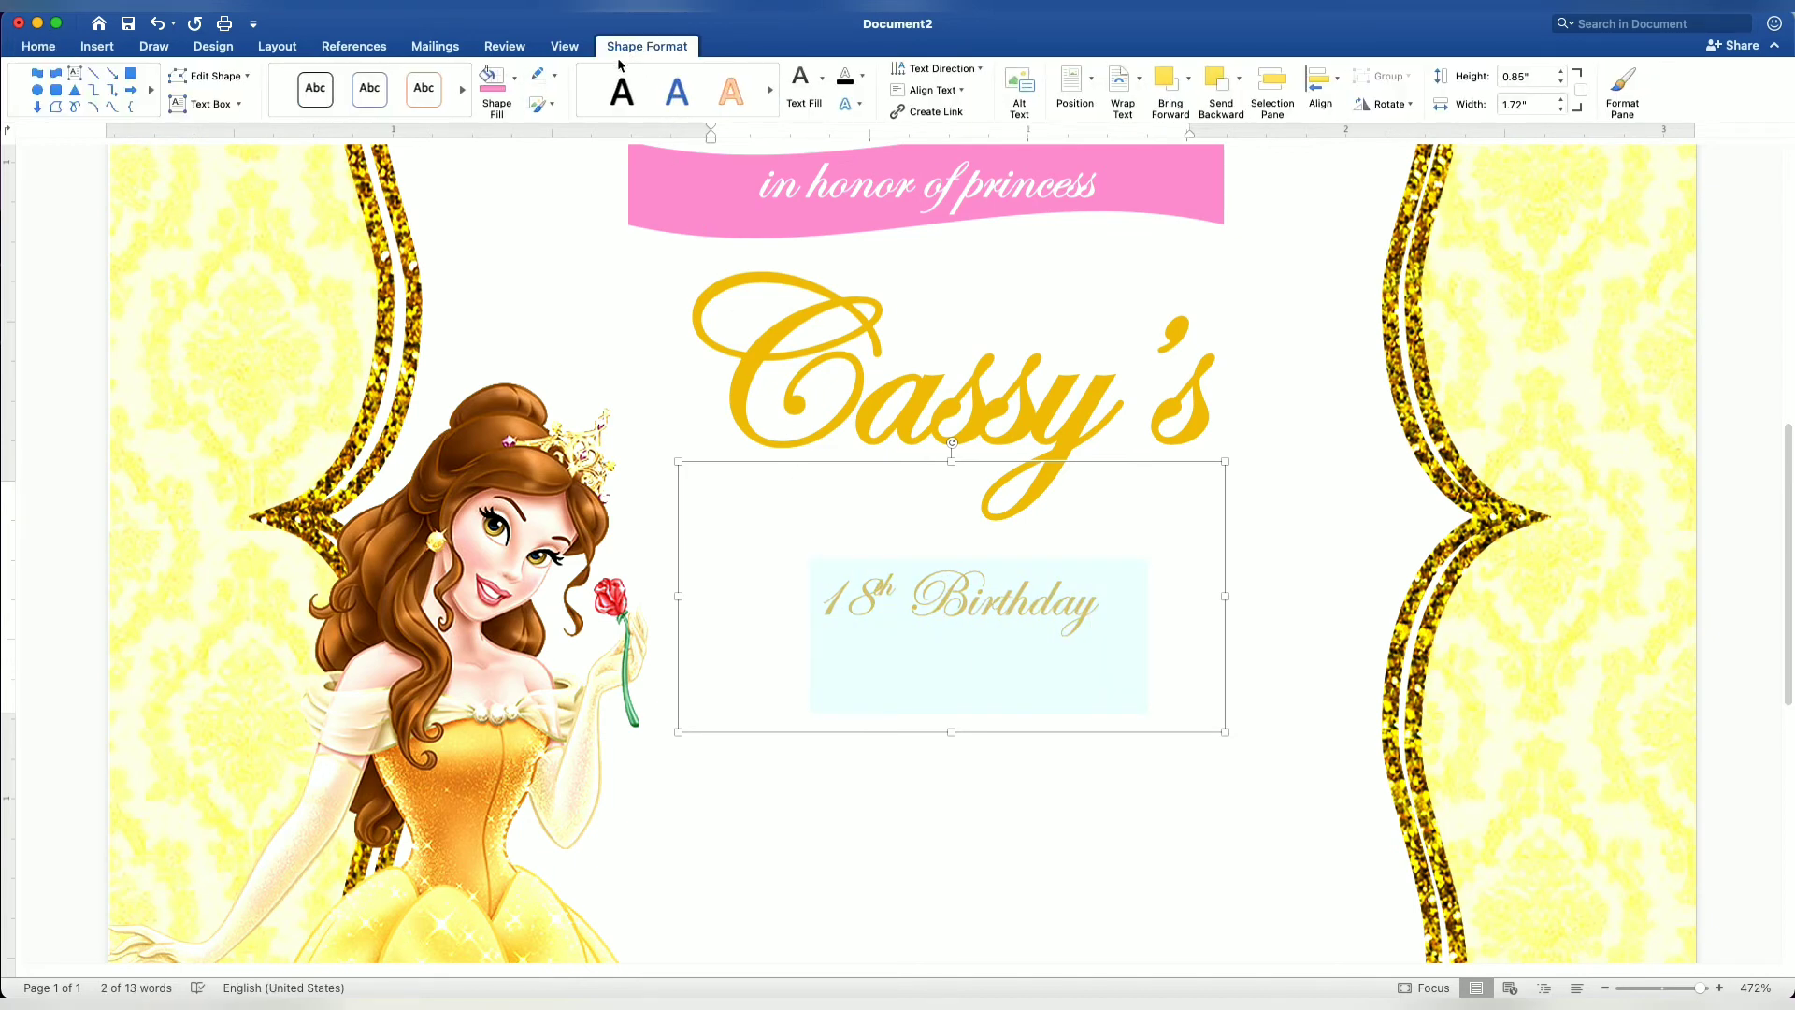
{"action": "left_click", "coordinate": [823, 80]}
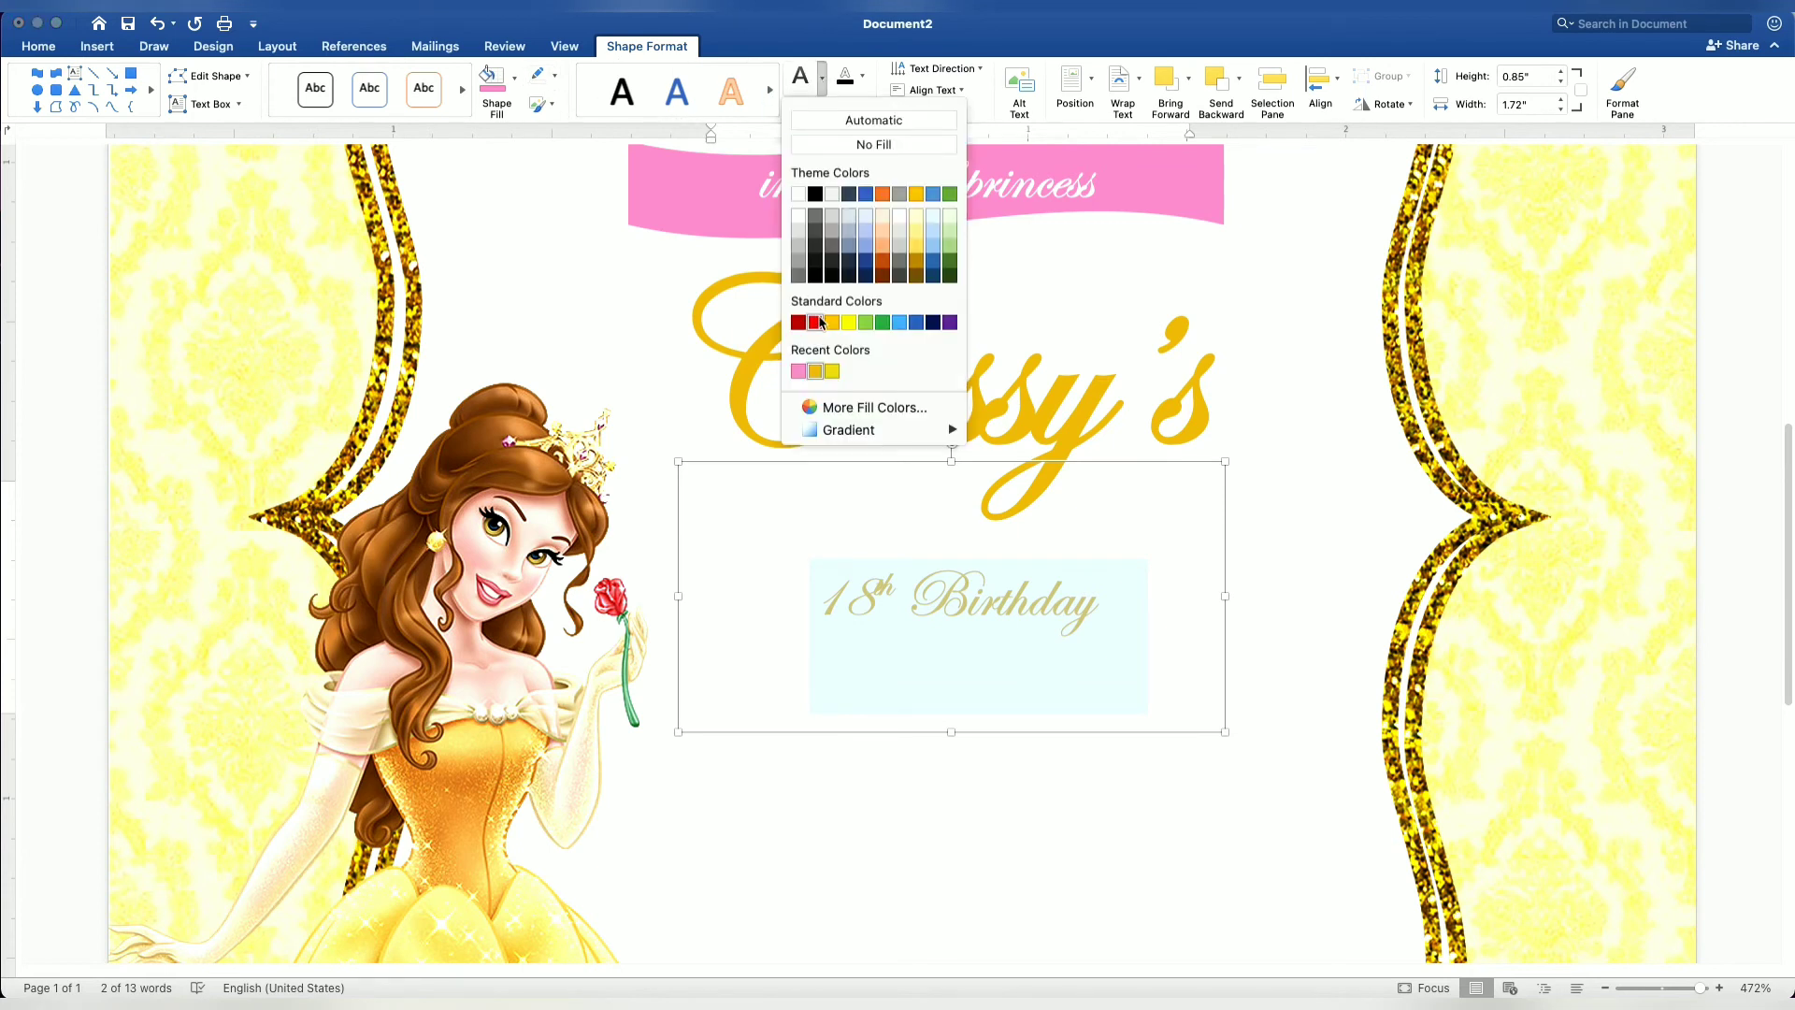
{"action": "left_click", "coordinate": [798, 372]}
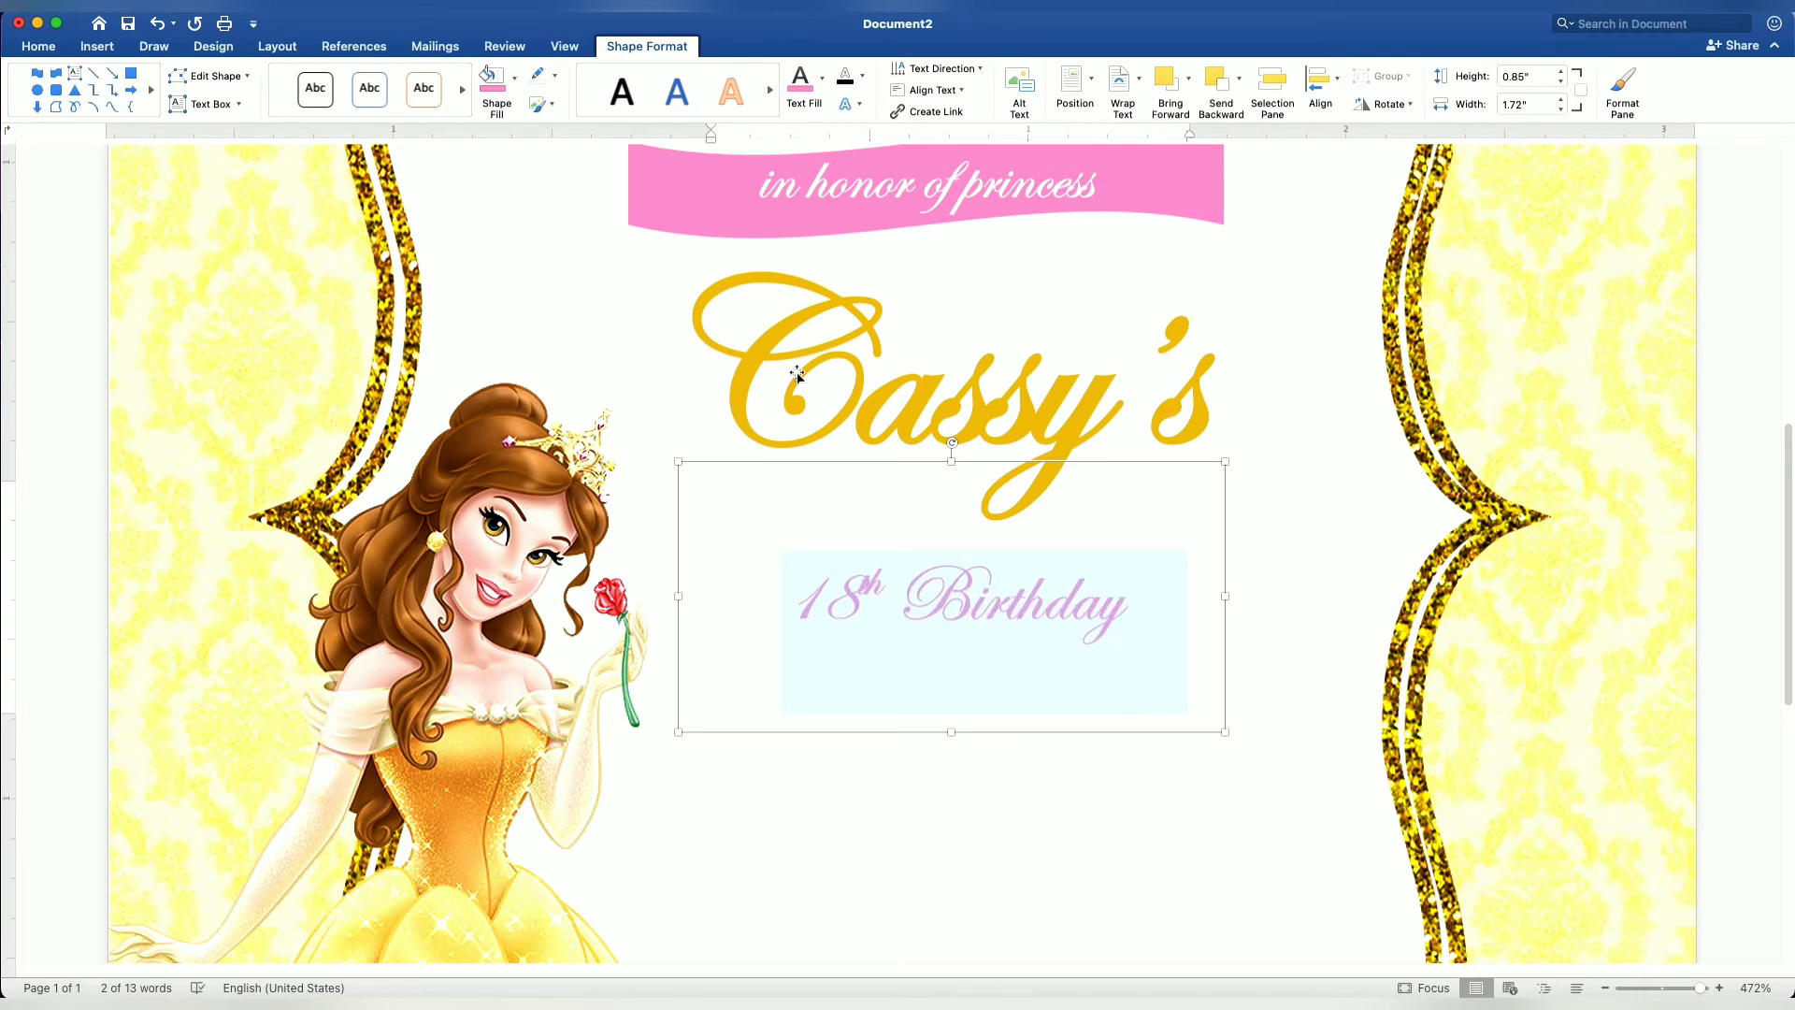
{"action": "scroll", "coordinate": [931, 519], "scroll_direction": "down", "scroll_amount": 10}
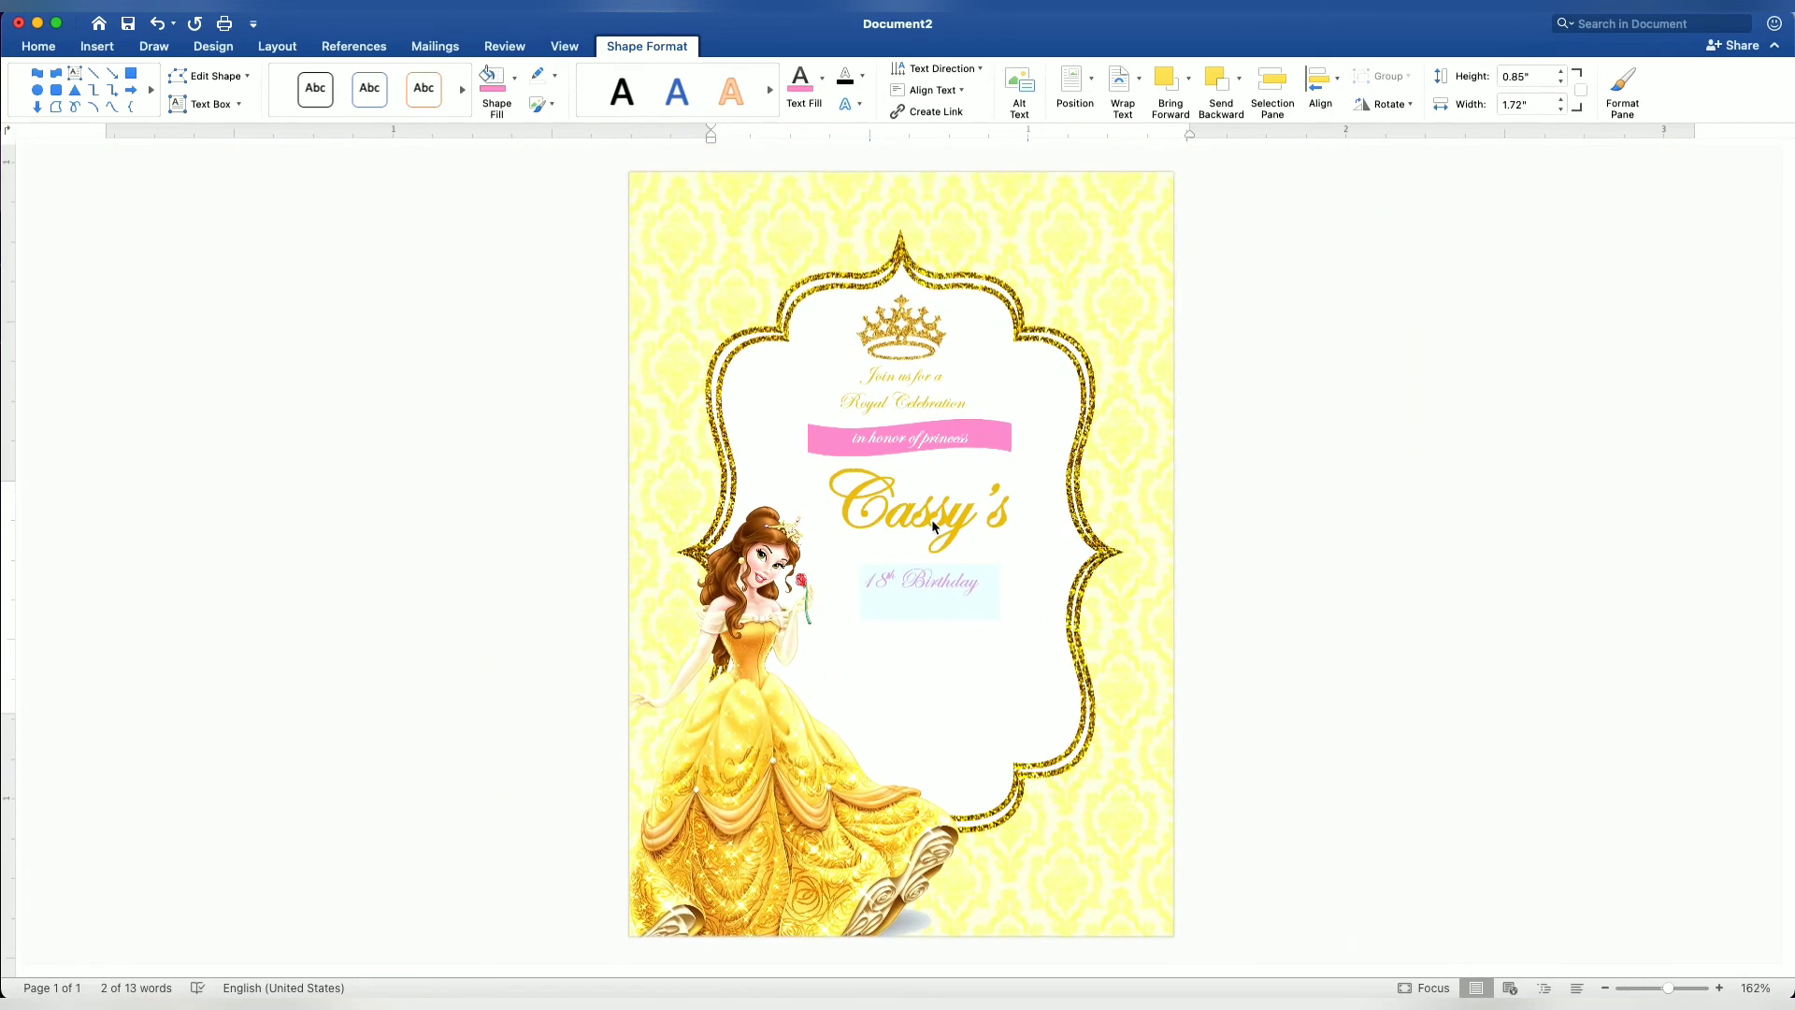
- Raise the '18th Birthday' text two font sizes and tuck it just below the name
{"action": "left_click", "coordinate": [964, 567]}
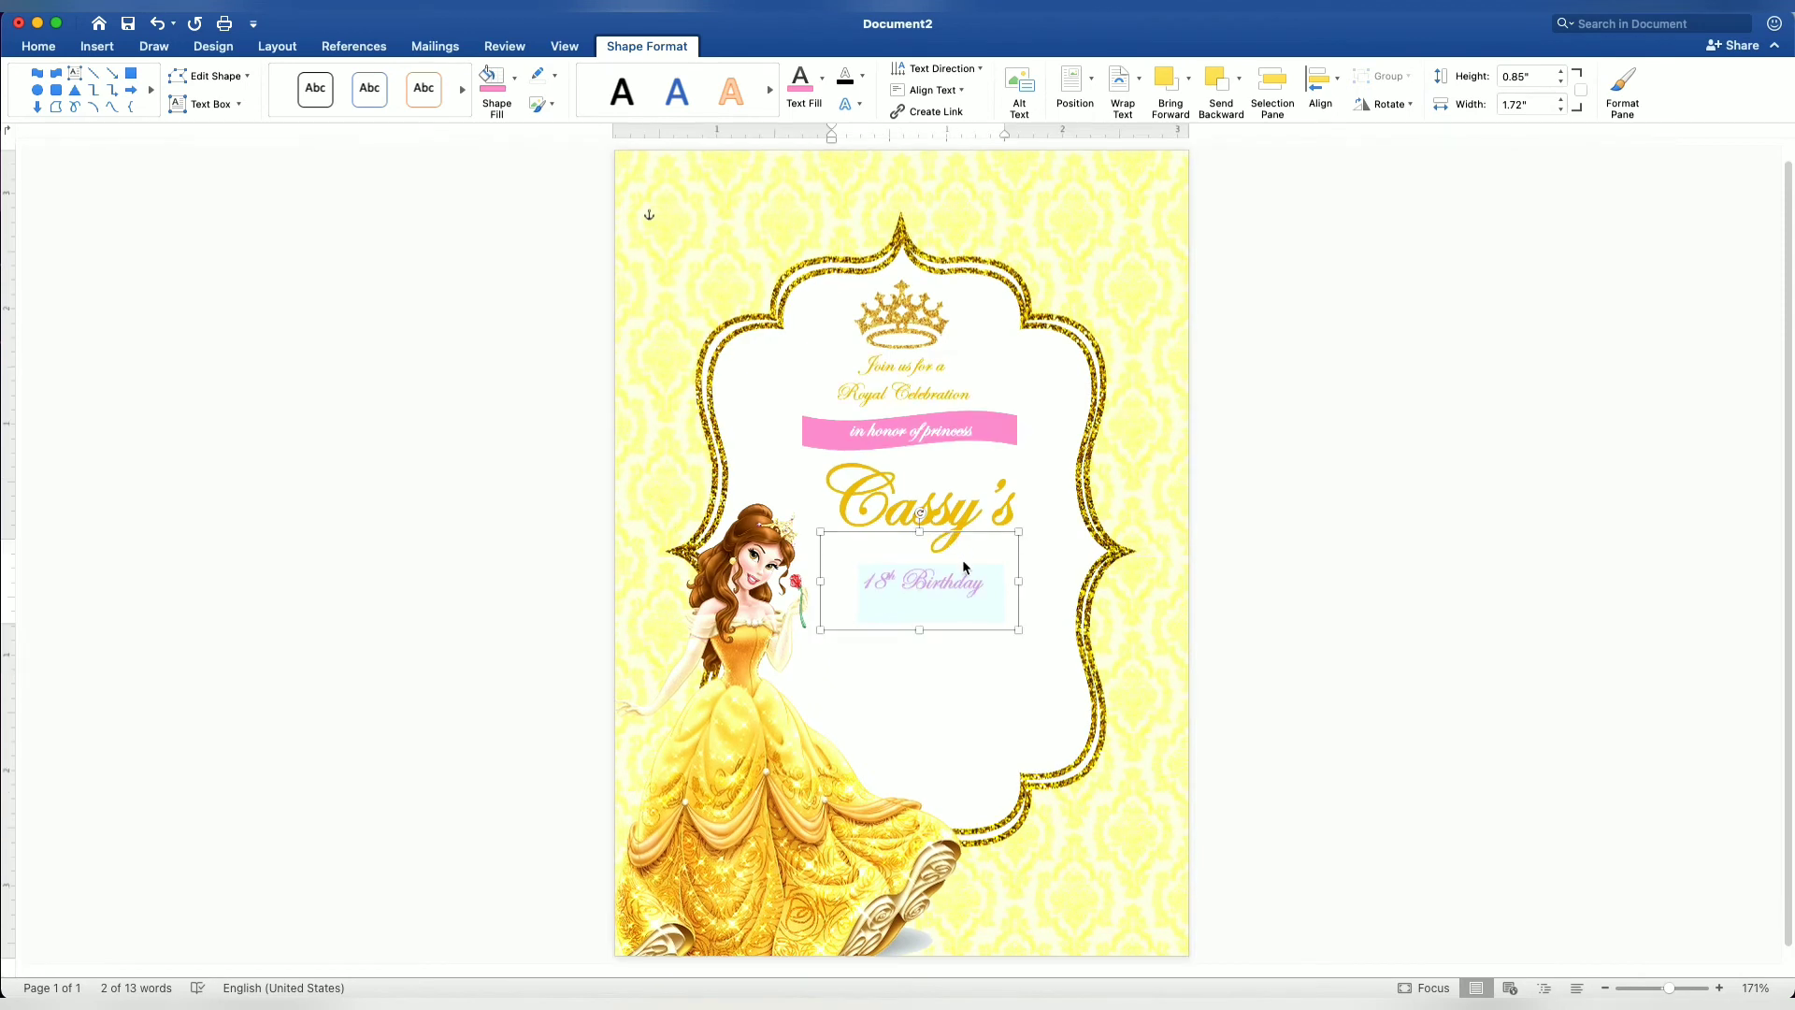
{"action": "left_click_drag", "start_coordinate": [979, 533], "coordinate": [983, 520]}
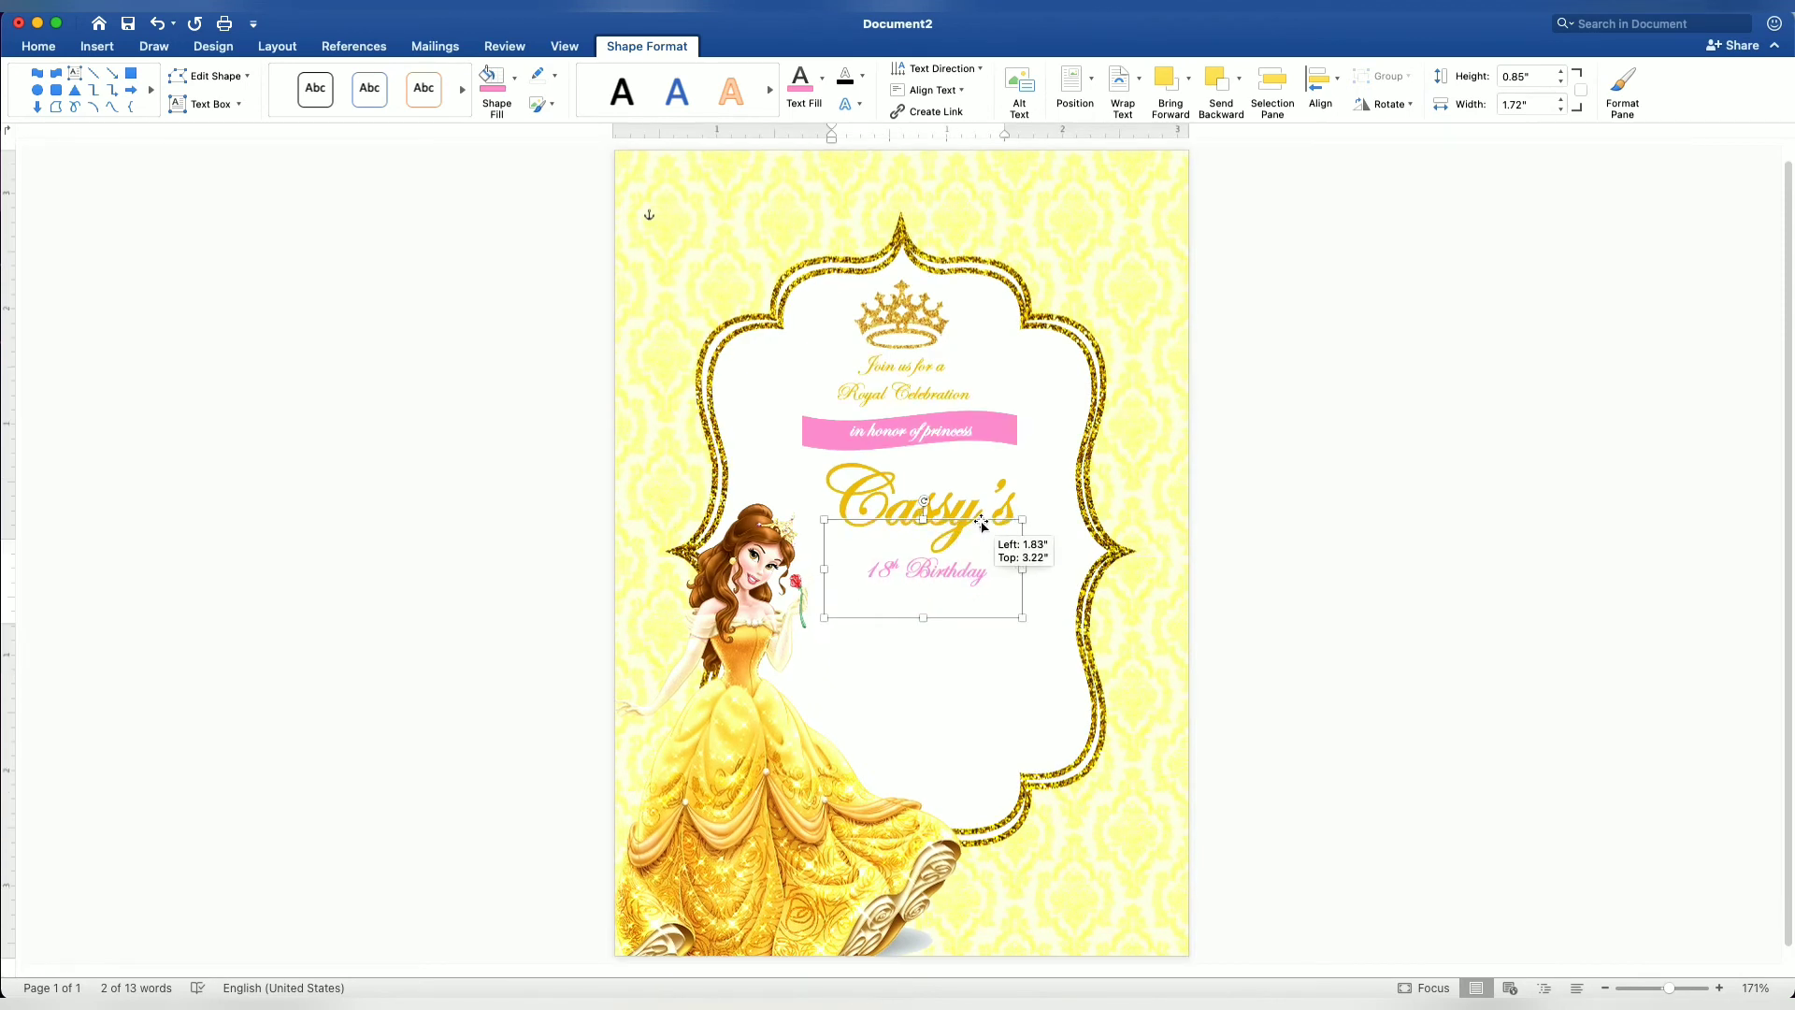
{"action": "key", "text": "super+shift+period"}
{"action": "key", "text": "super+shift+period"}
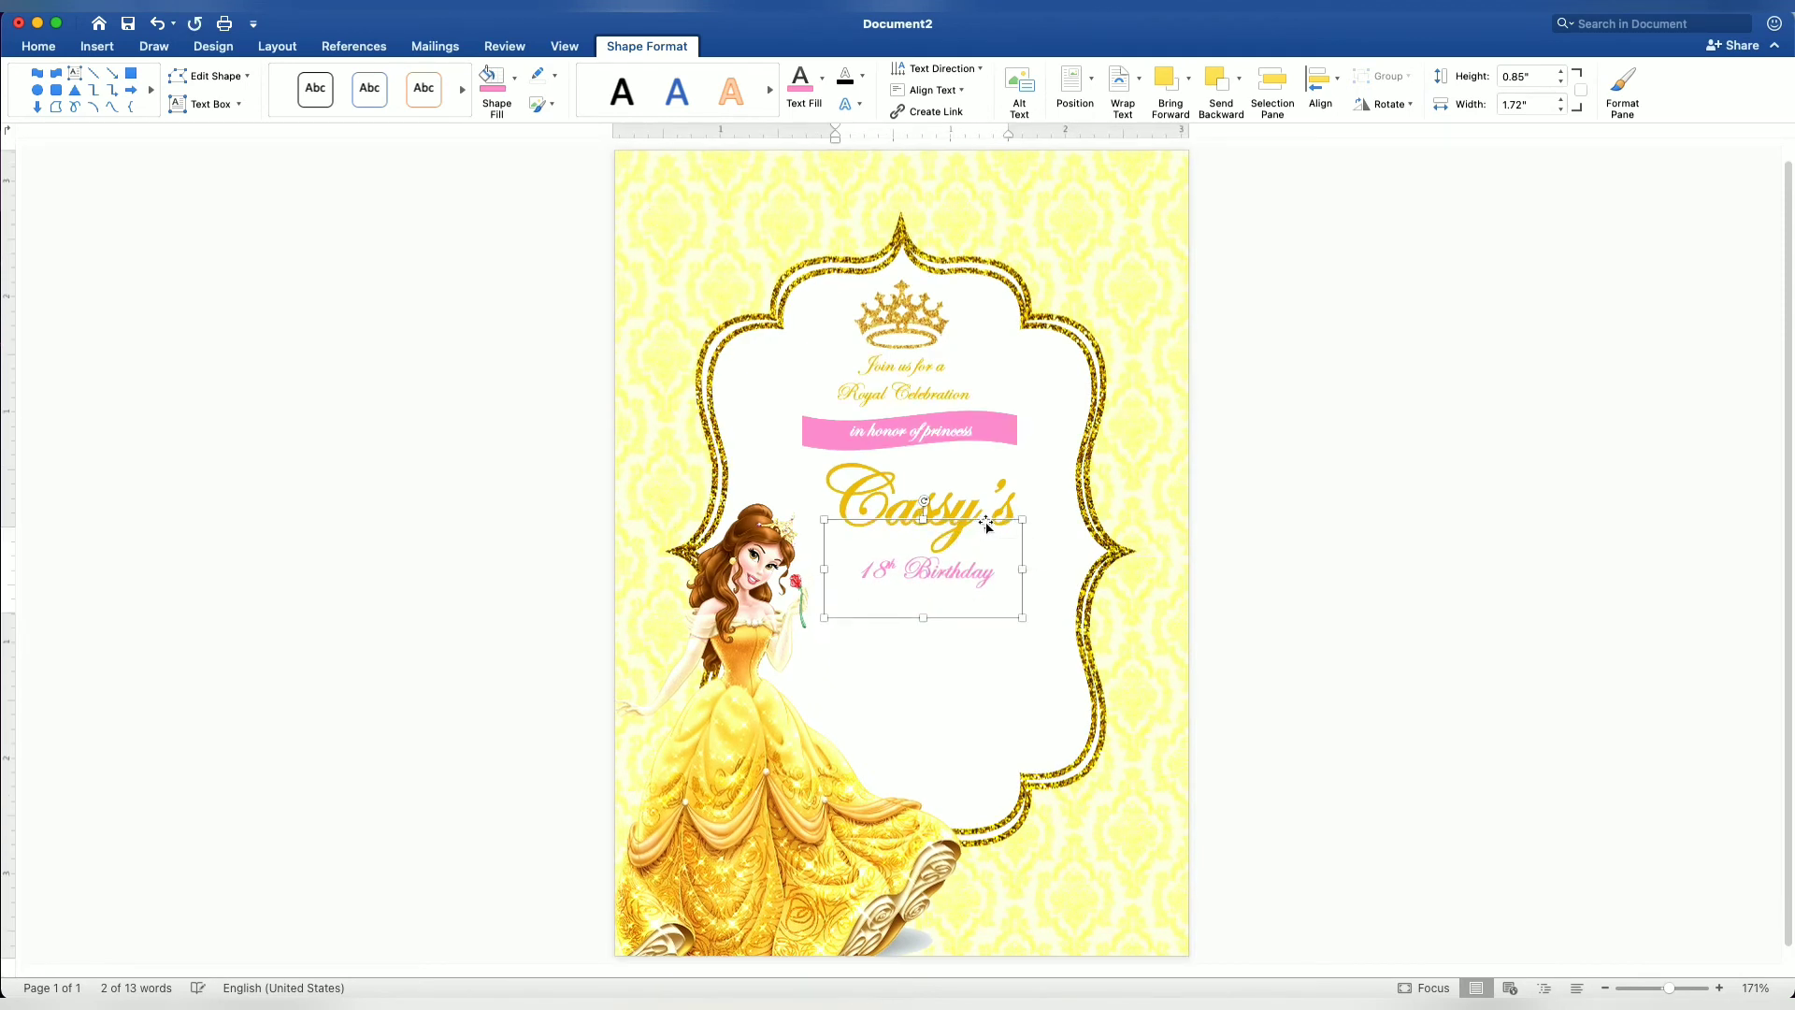
{"action": "key", "text": "super+shift+period"}
{"action": "key", "text": "super+shift+period"}
{"action": "key", "text": "Down"}
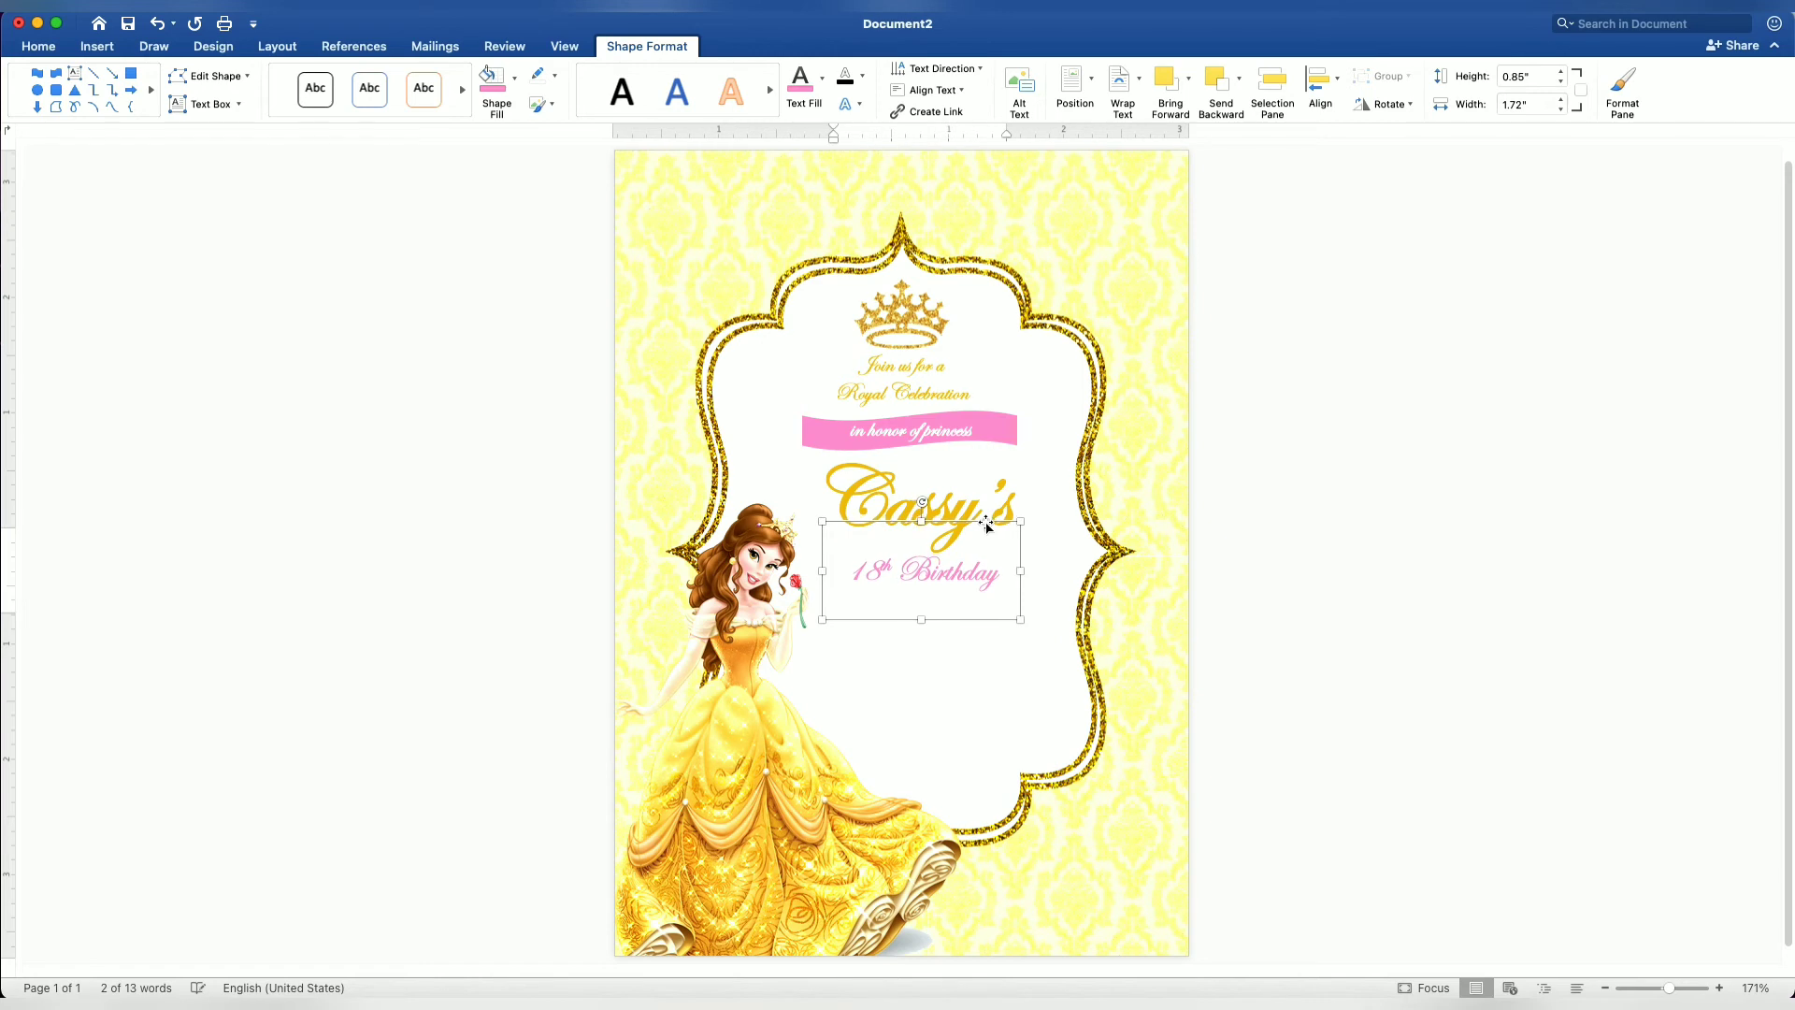
{"action": "key", "text": "Left"}
{"action": "key", "text": "Down"}
{"action": "key", "text": "Down"}
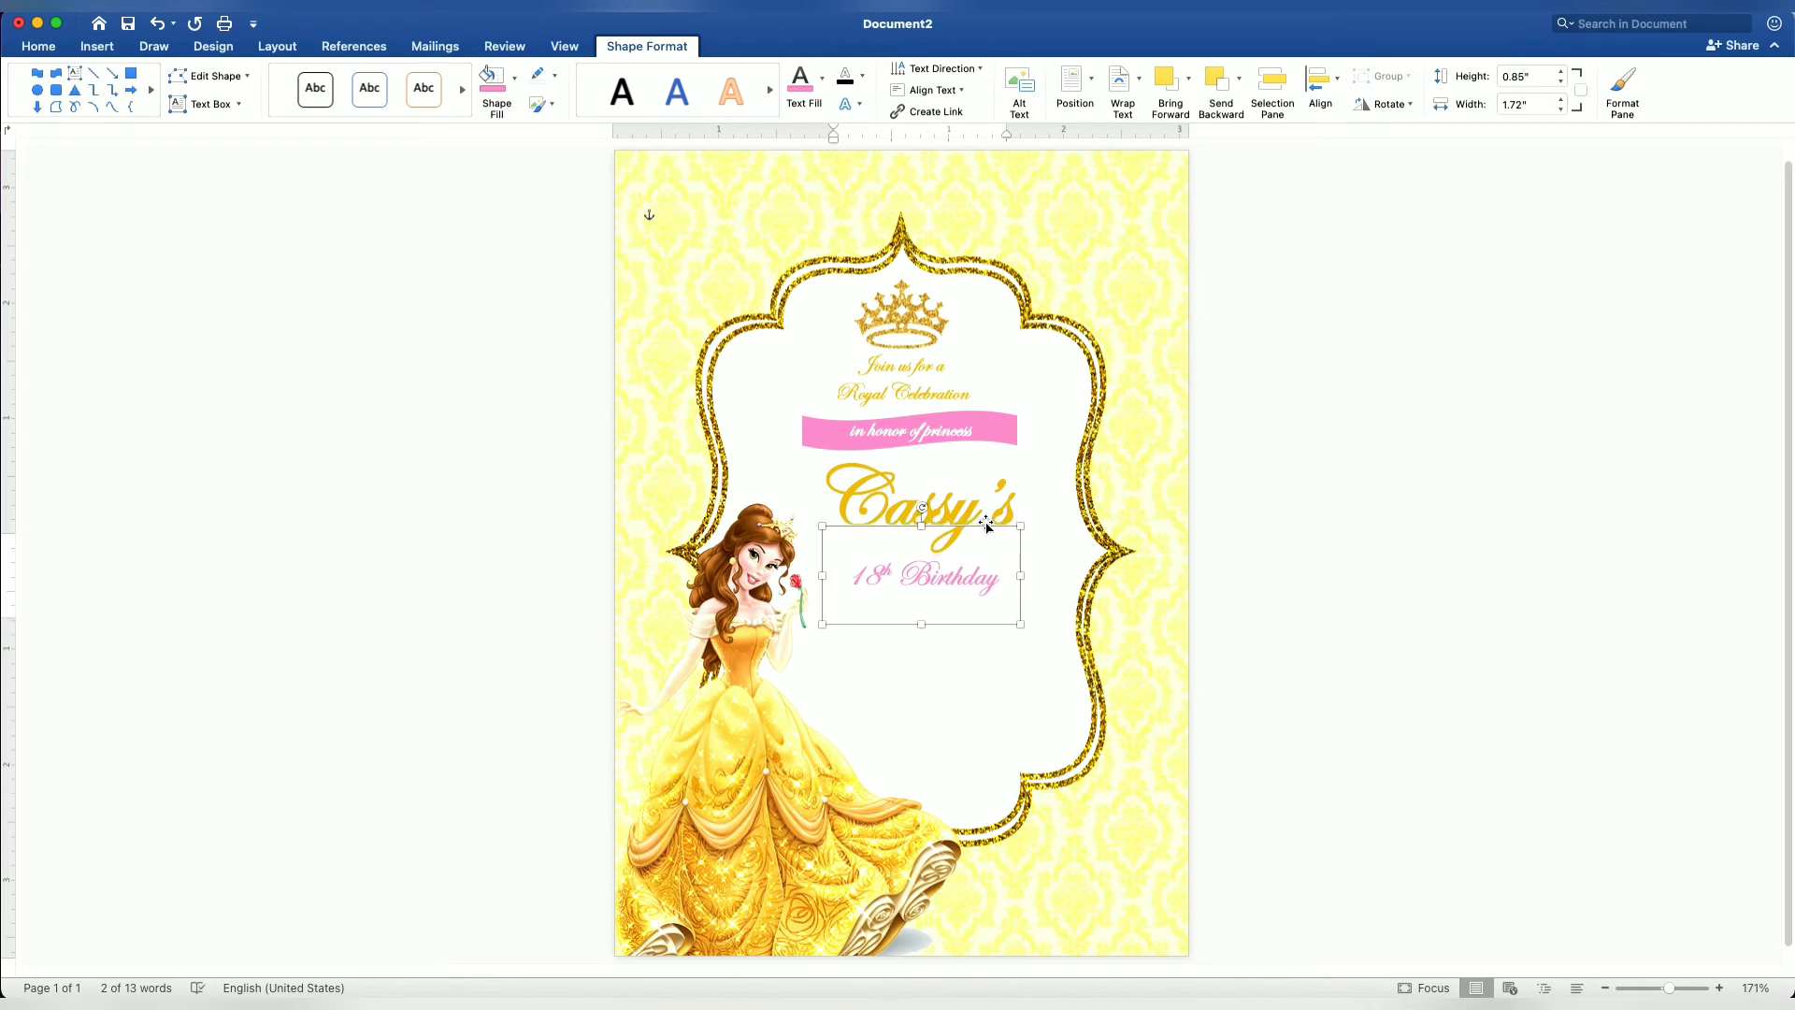
- Duplicate the 'Join us' text box below '18th Birthday' and widen it to 2.07 inches
{"action": "left_click", "coordinate": [905, 374]}
{"action": "right_click", "coordinate": [905, 374]}
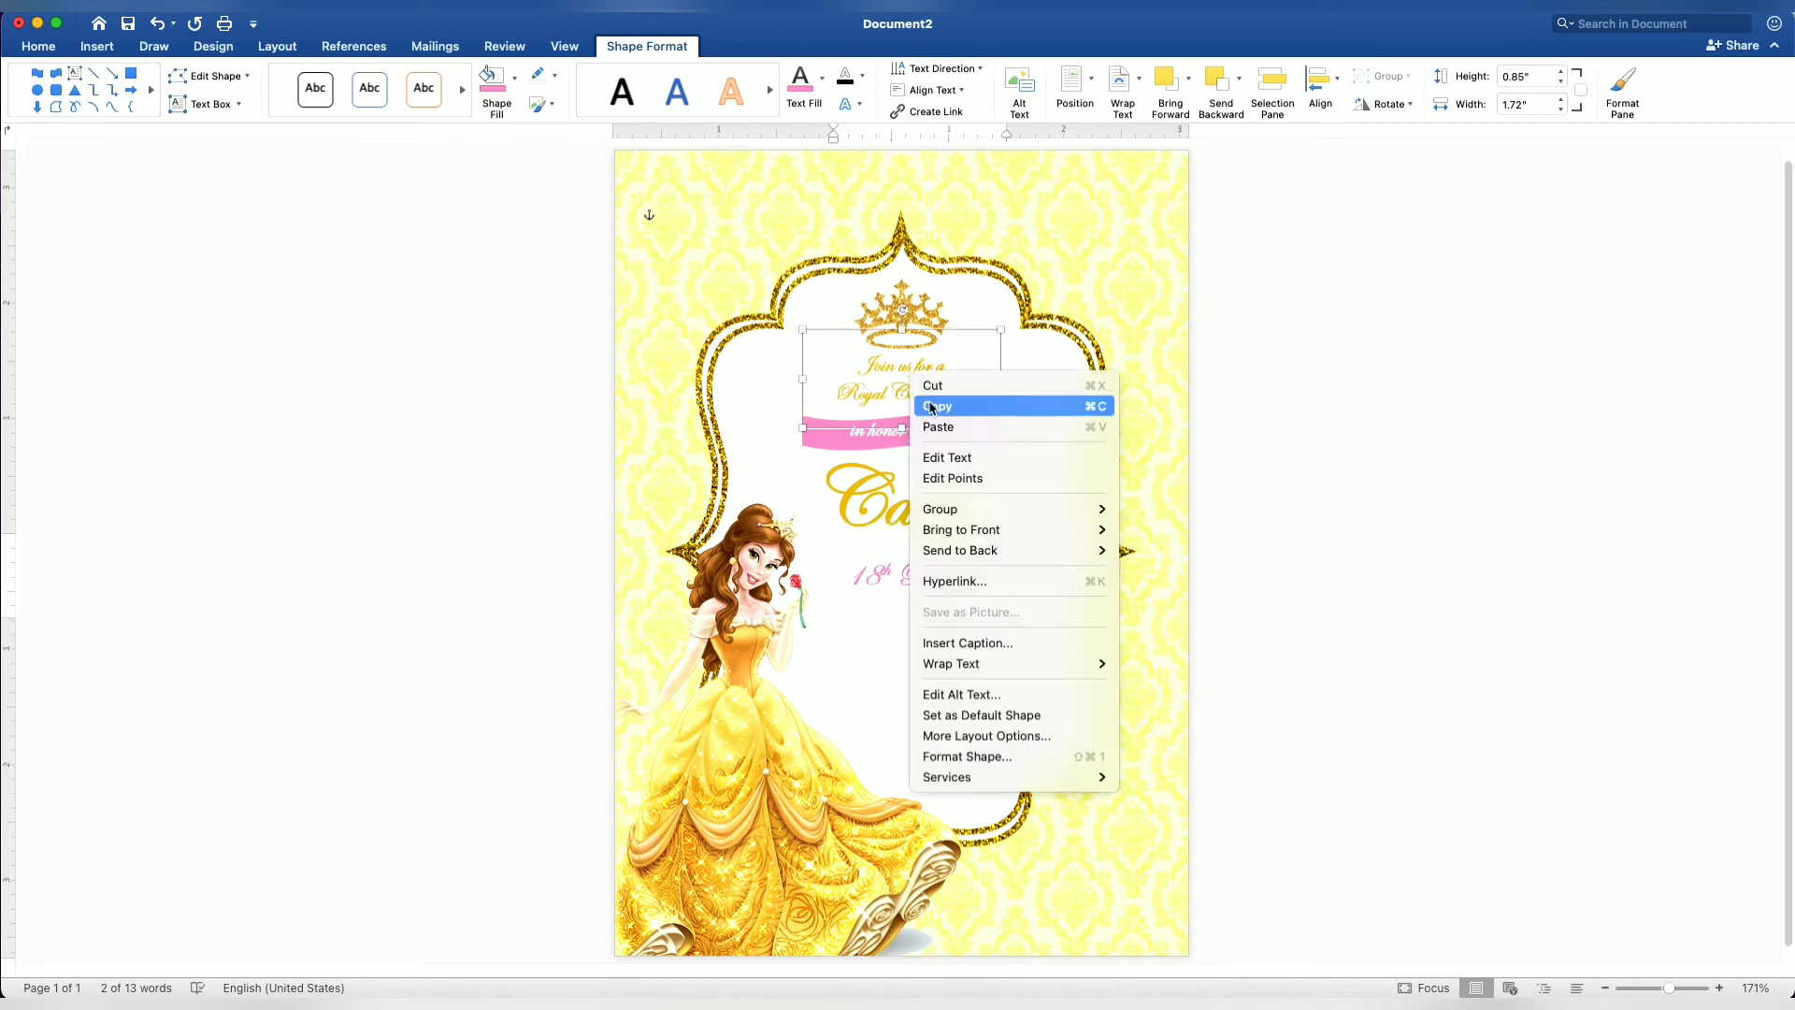
{"action": "left_click", "coordinate": [932, 407]}
{"action": "right_click", "coordinate": [924, 385]}
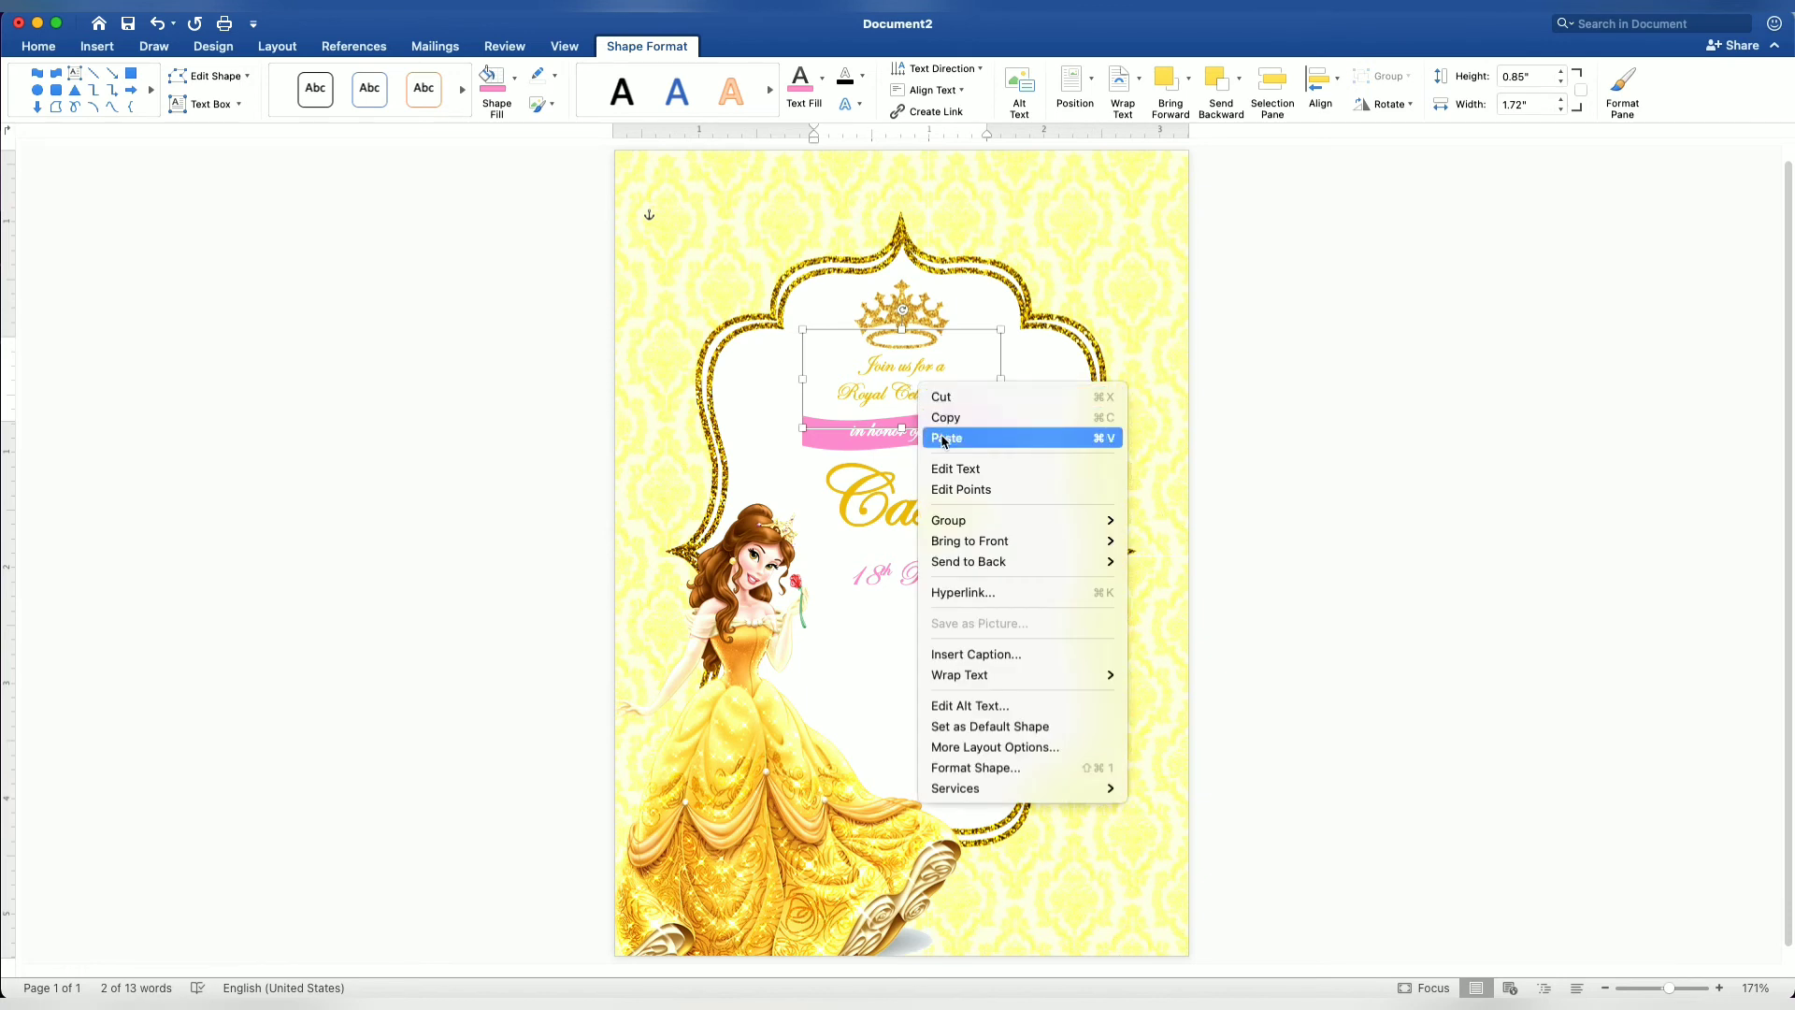
{"action": "left_click", "coordinate": [943, 433]}
{"action": "left_click_drag", "start_coordinate": [942, 436], "coordinate": [931, 788]}
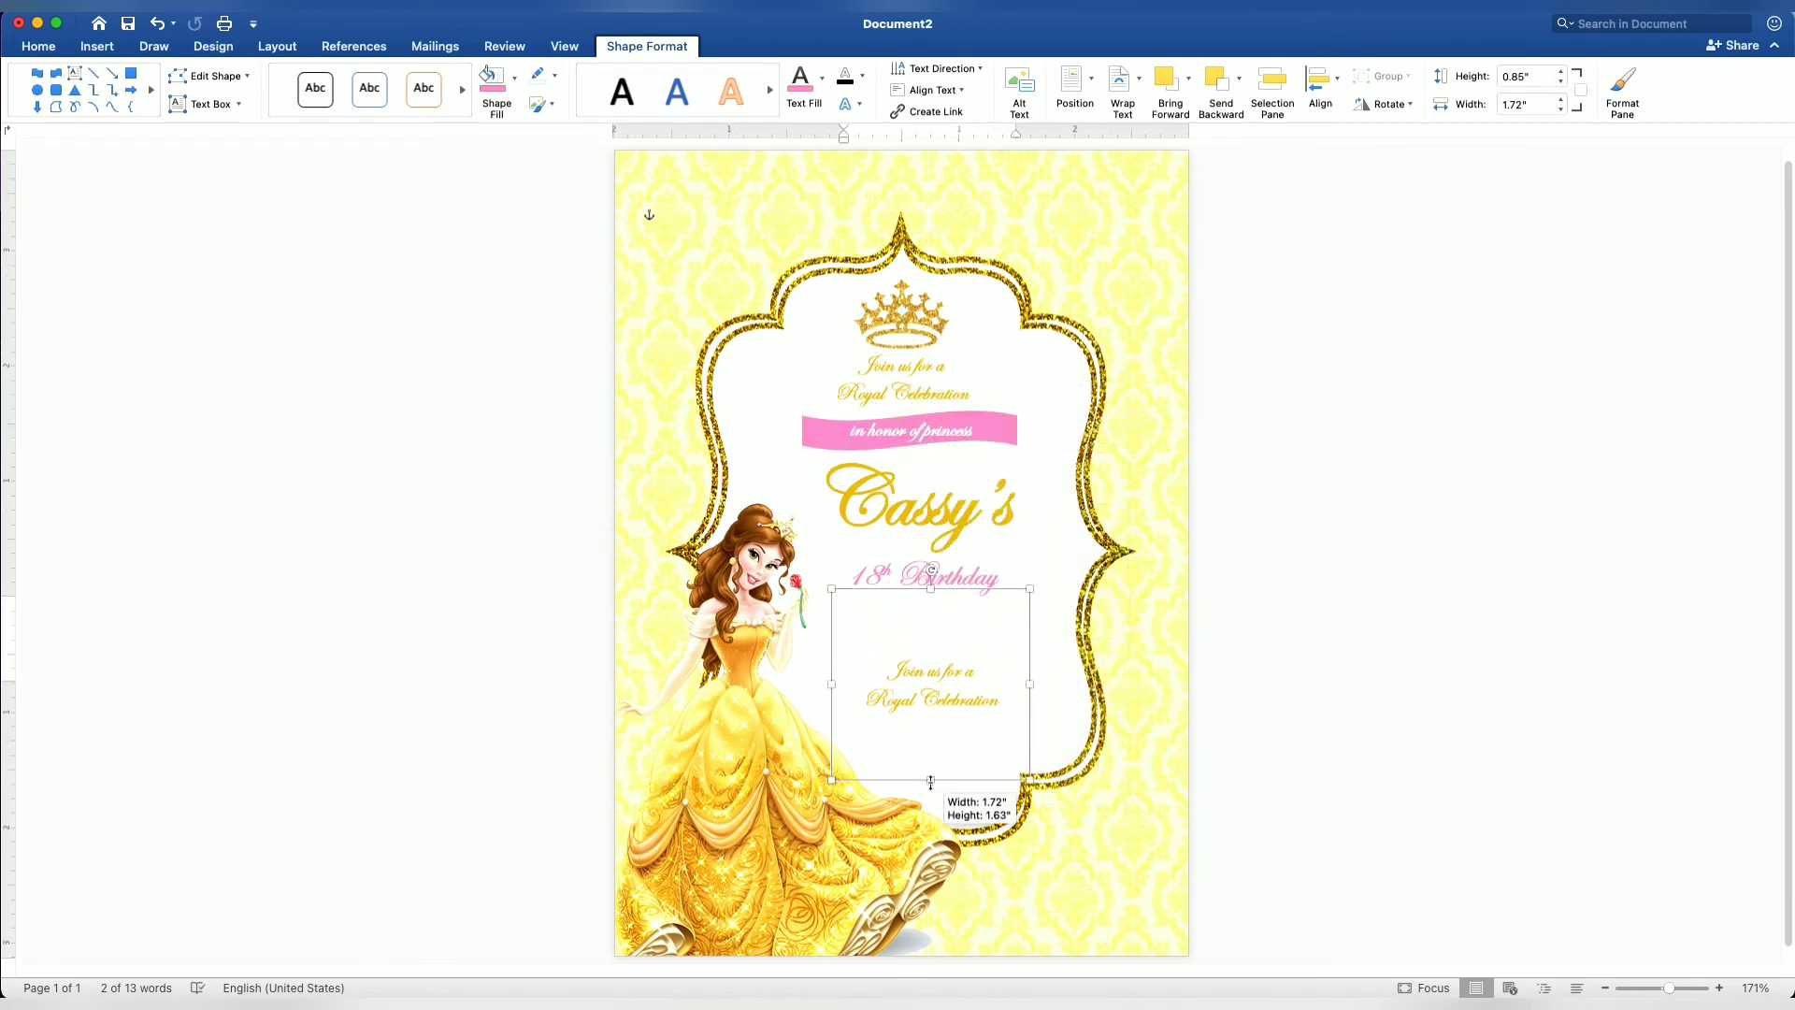
{"action": "left_click_drag", "start_coordinate": [1031, 688], "coordinate": [1071, 688]}
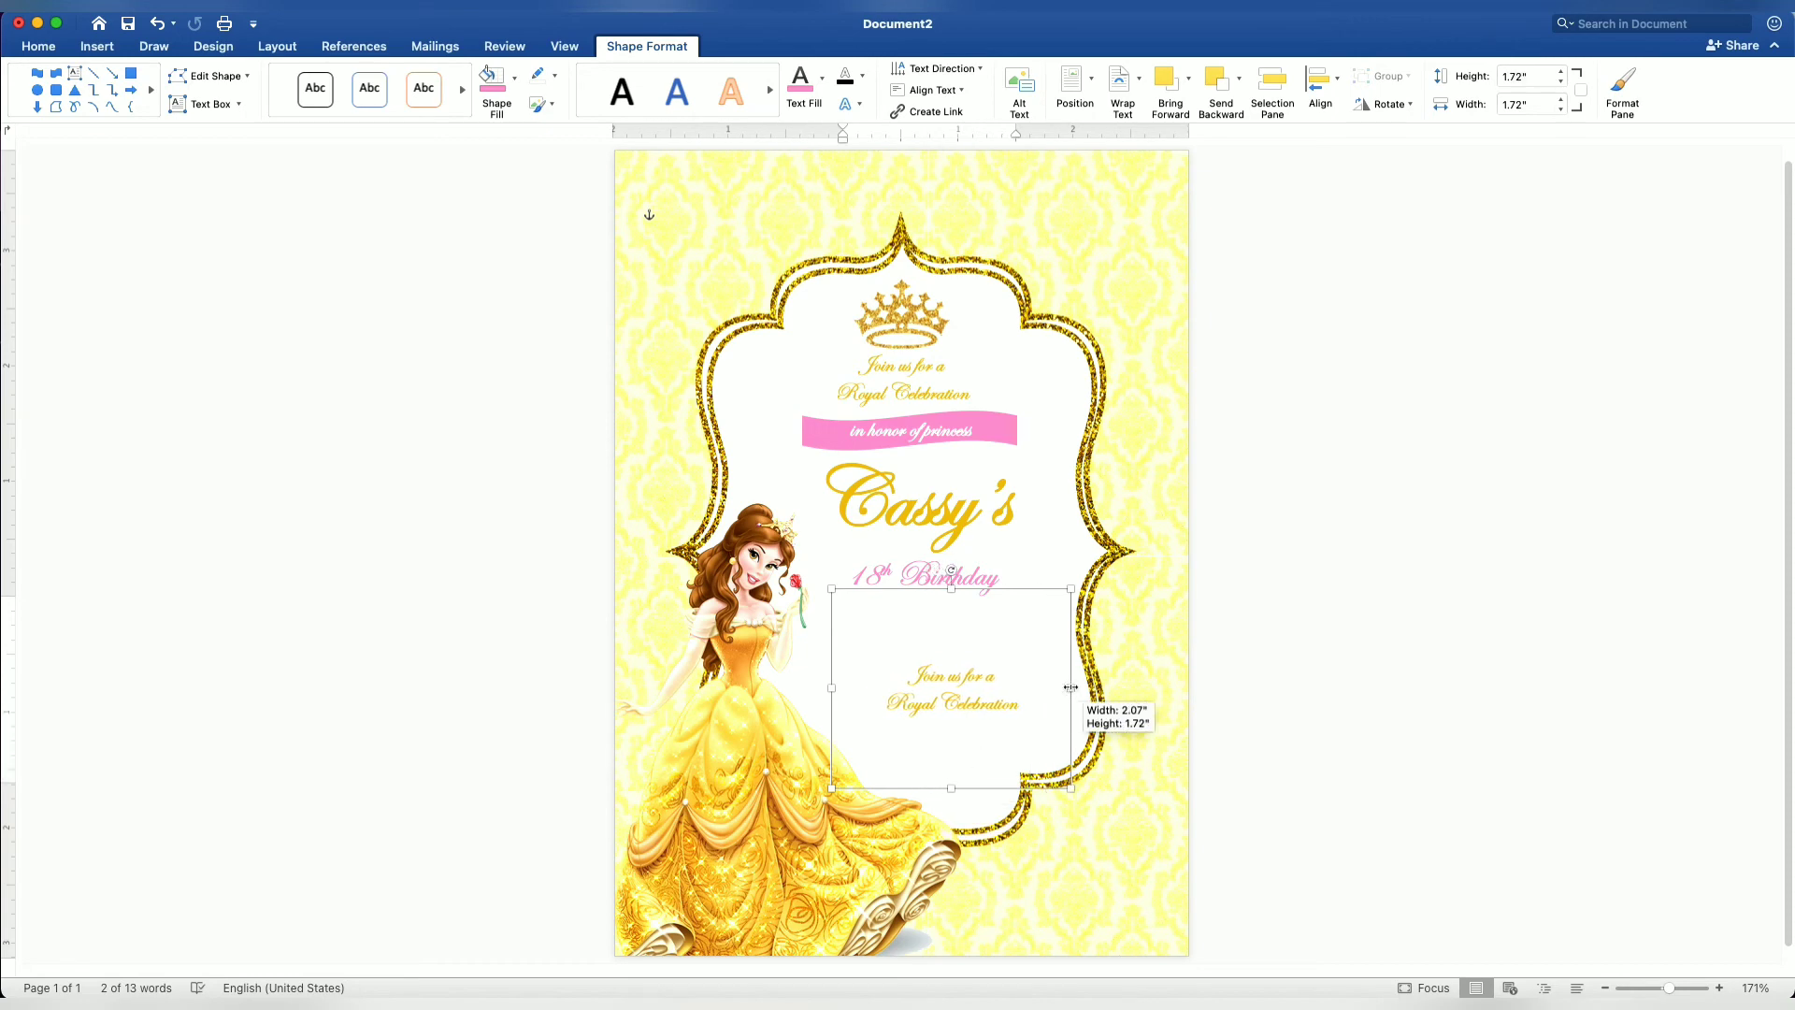
- Replace its text with '5:00 - 8:00pm' and 'Saturday, July 17, 2021' on separate lines
{"action": "scroll", "coordinate": [1049, 689], "scroll_direction": "up", "scroll_amount": 2}
{"action": "scroll", "coordinate": [1045, 688], "scroll_direction": "up", "scroll_amount": 3}
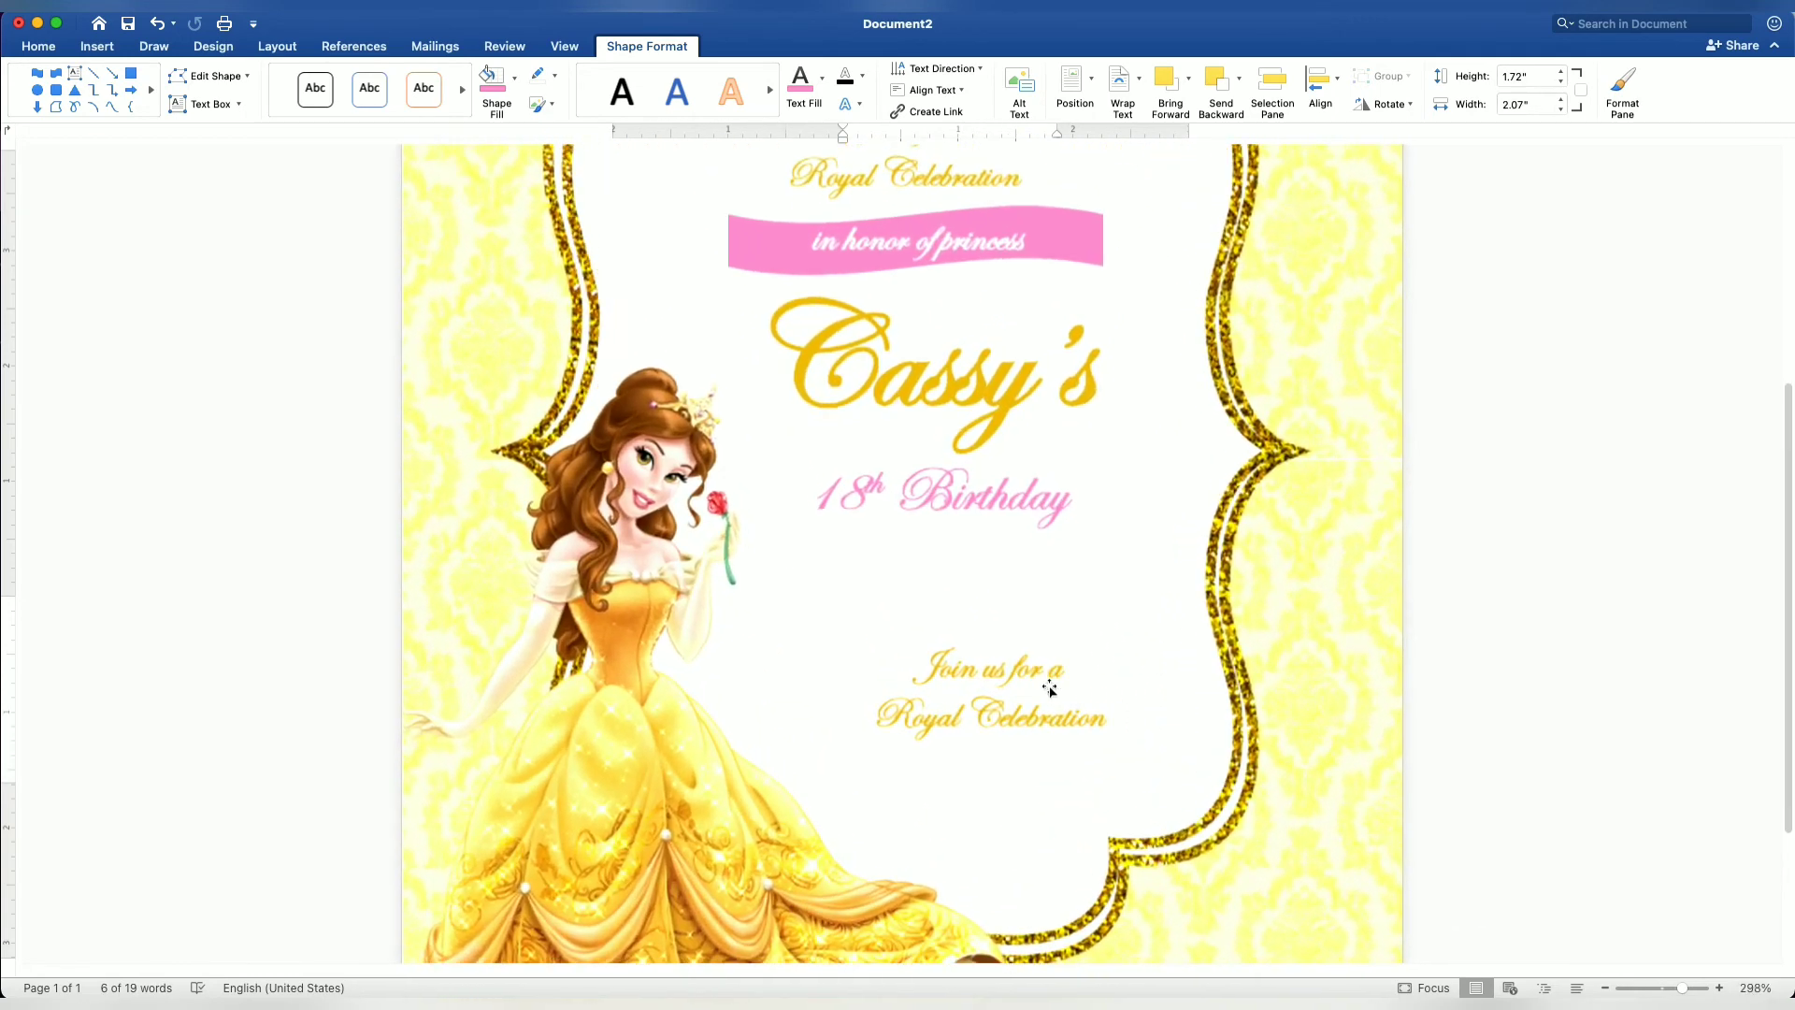
{"action": "scroll", "coordinate": [1041, 687], "scroll_direction": "up", "scroll_amount": 2}
{"action": "scroll", "coordinate": [1042, 688], "scroll_direction": "up", "scroll_amount": 2}
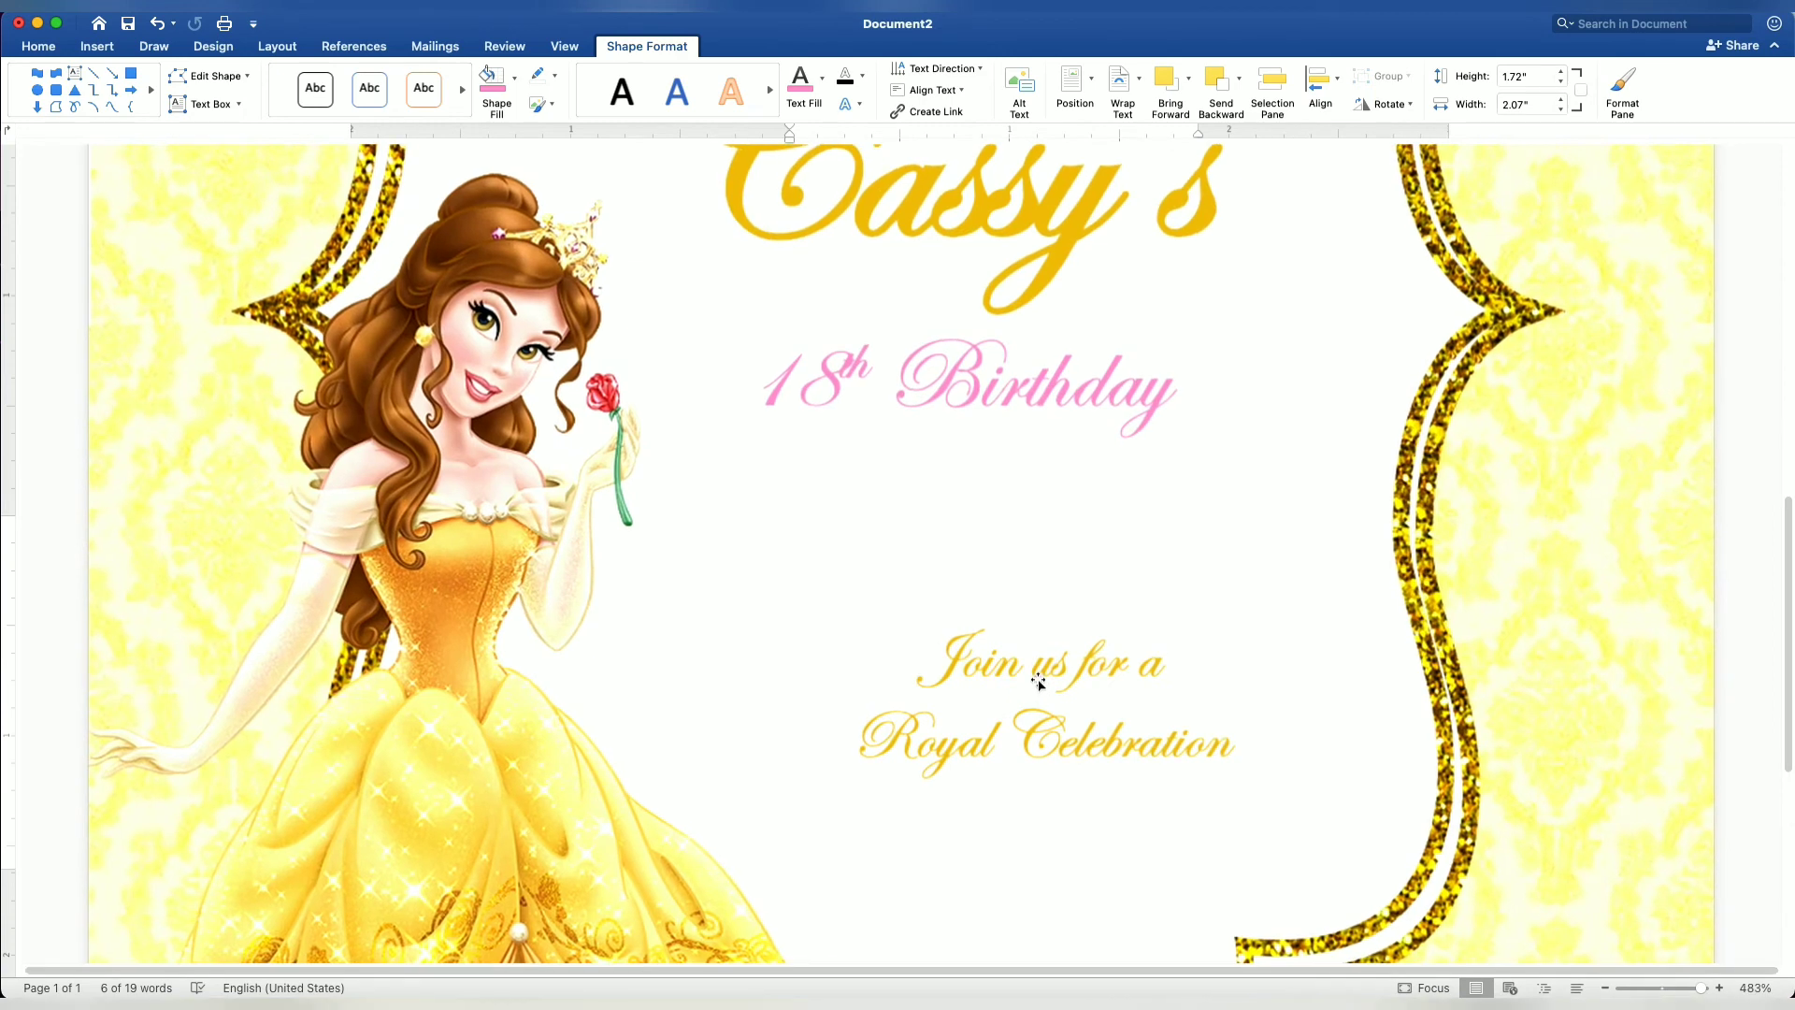
{"action": "scroll", "coordinate": [1063, 677], "scroll_direction": "up", "scroll_amount": 2}
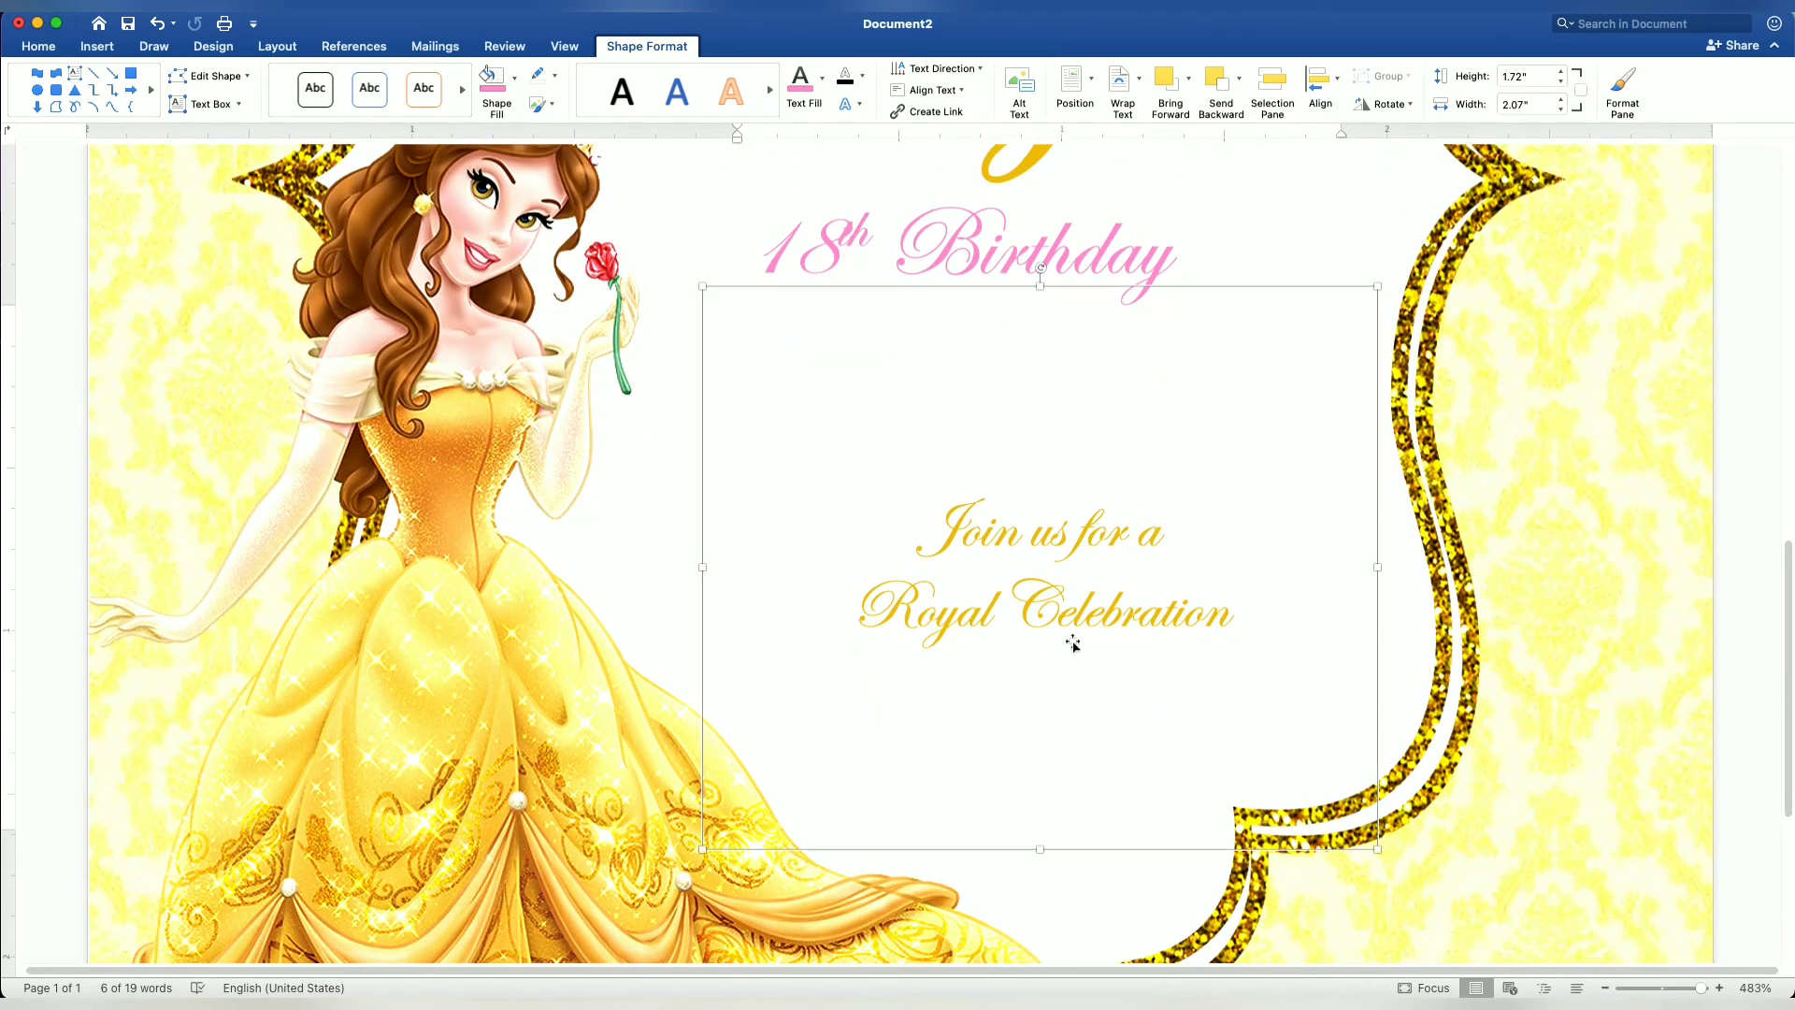
{"action": "left_click_drag", "start_coordinate": [1149, 597], "coordinate": [957, 539]}
{"action": "type", "text": "5:"}
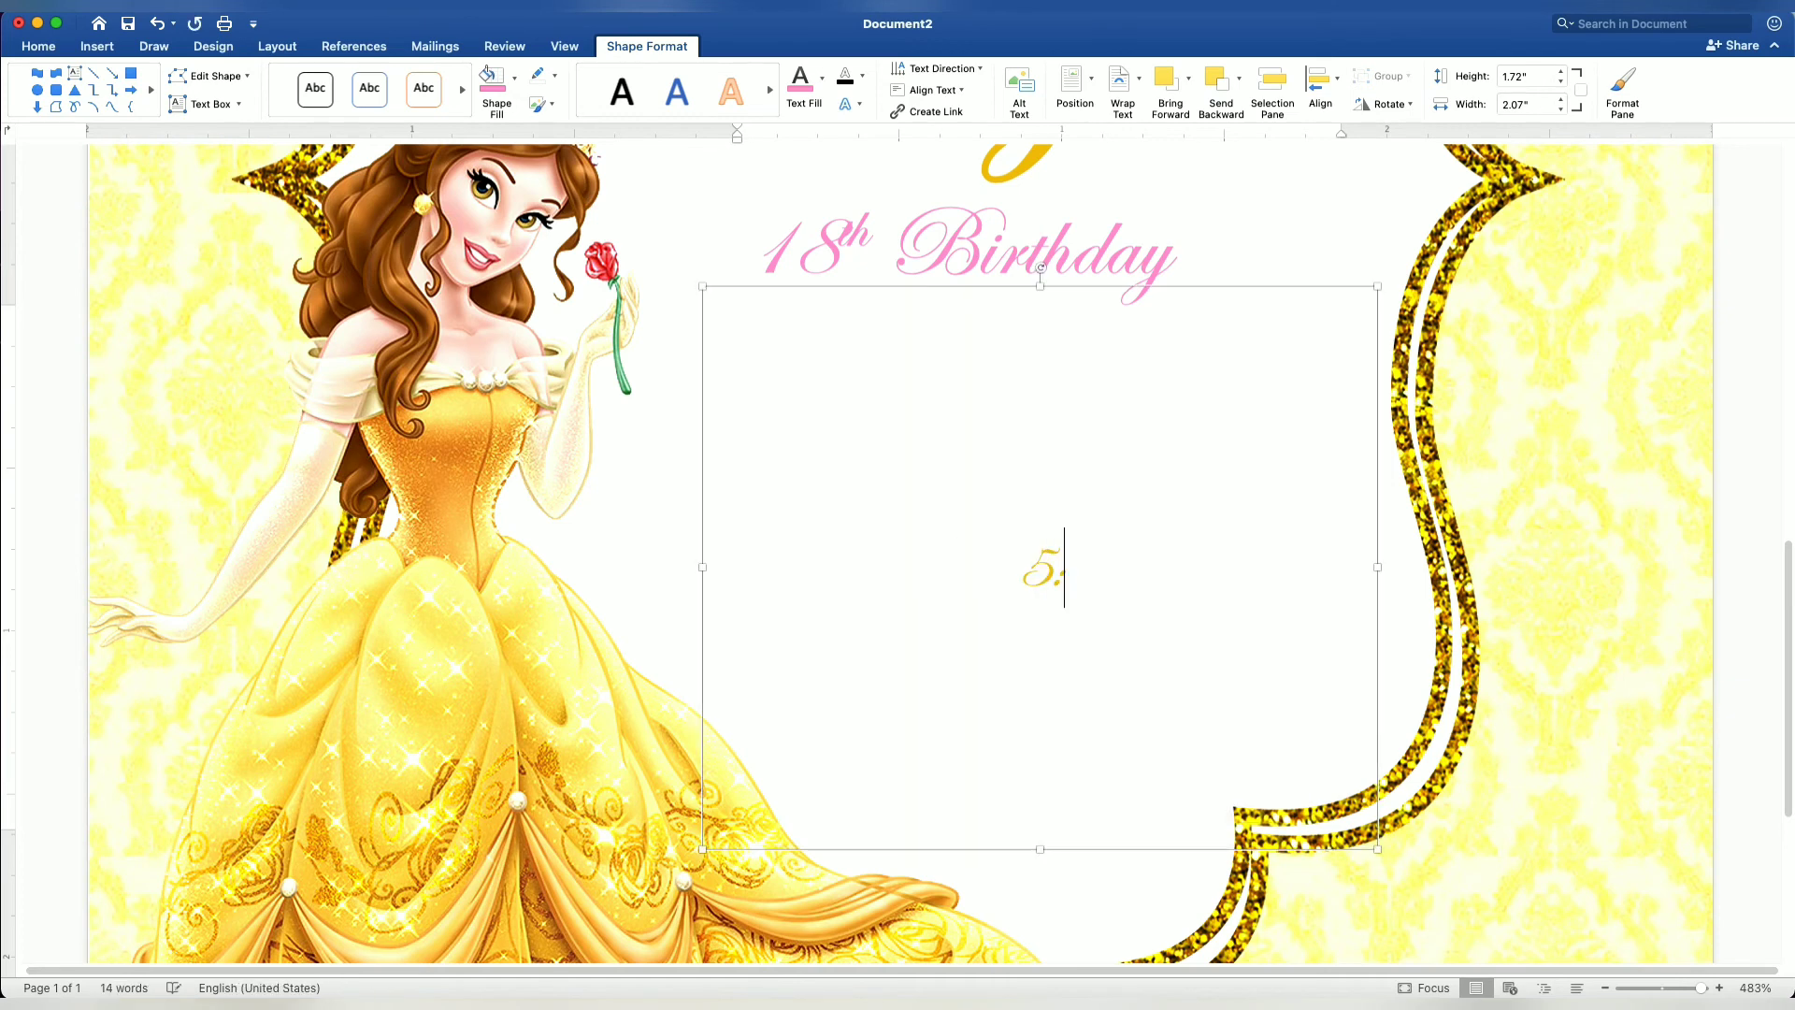
{"action": "type", "text": "00 - "}
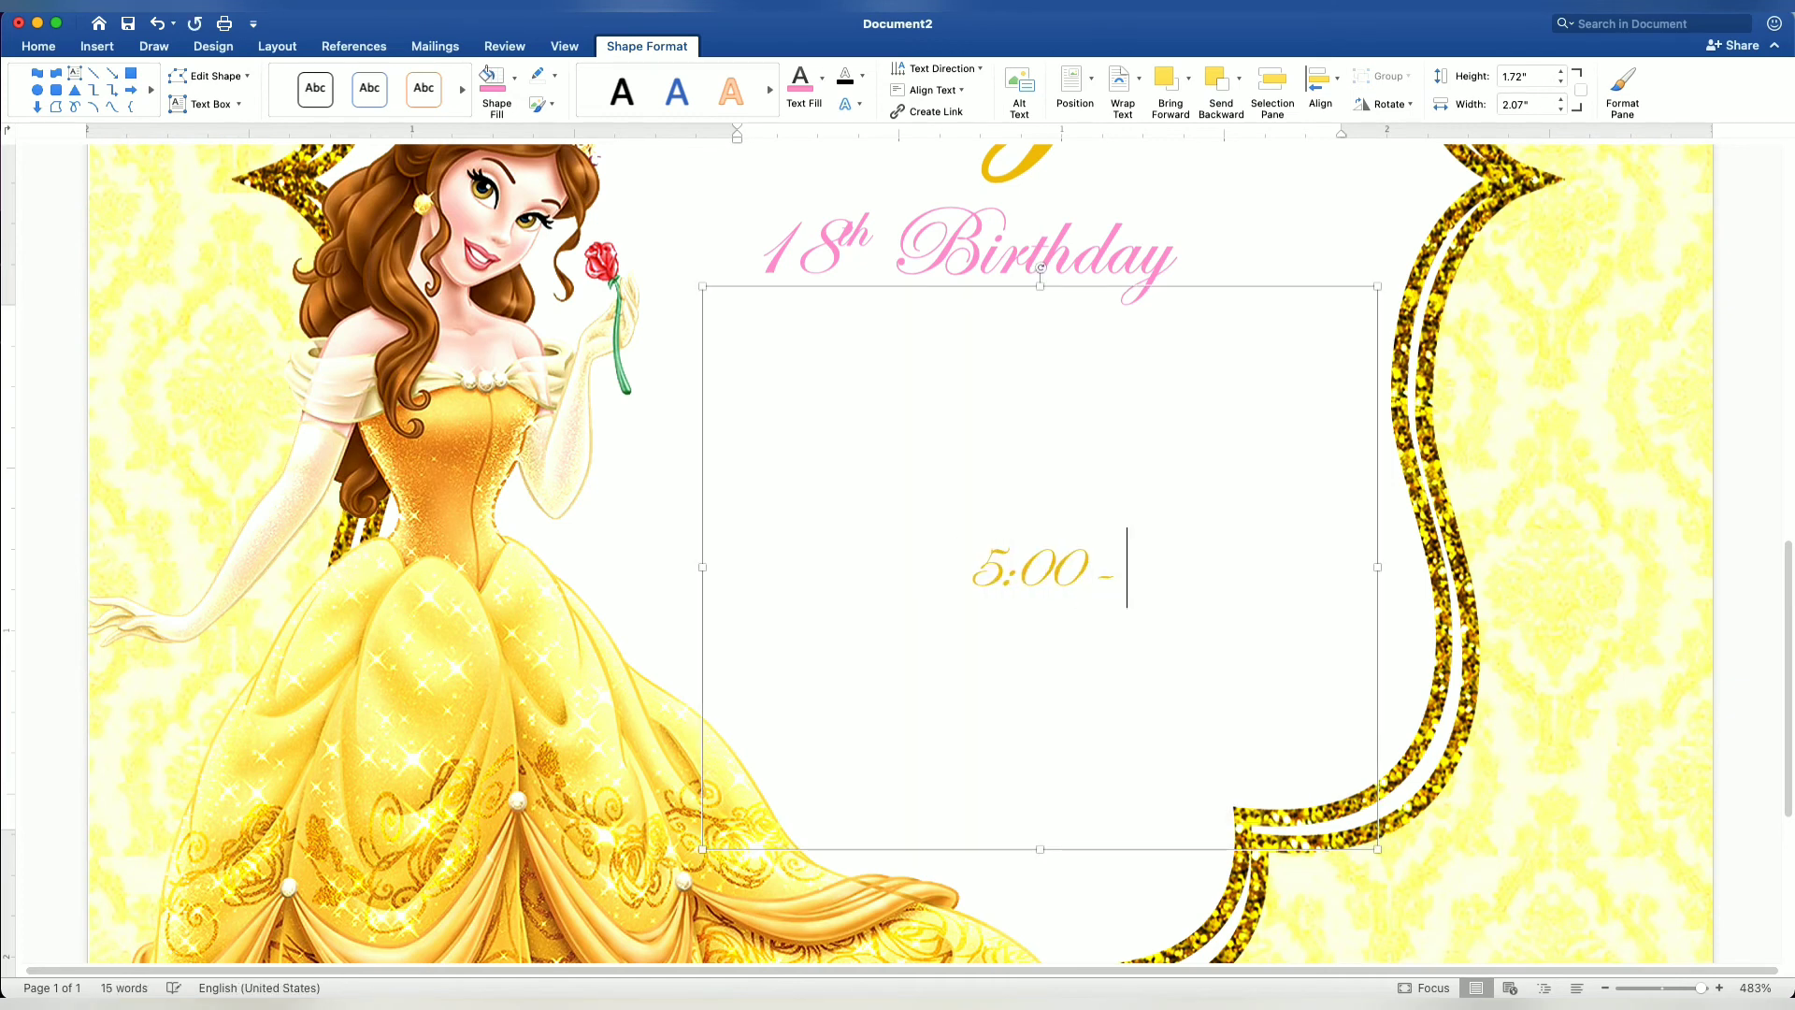
{"action": "type", "text": "8:00p"}
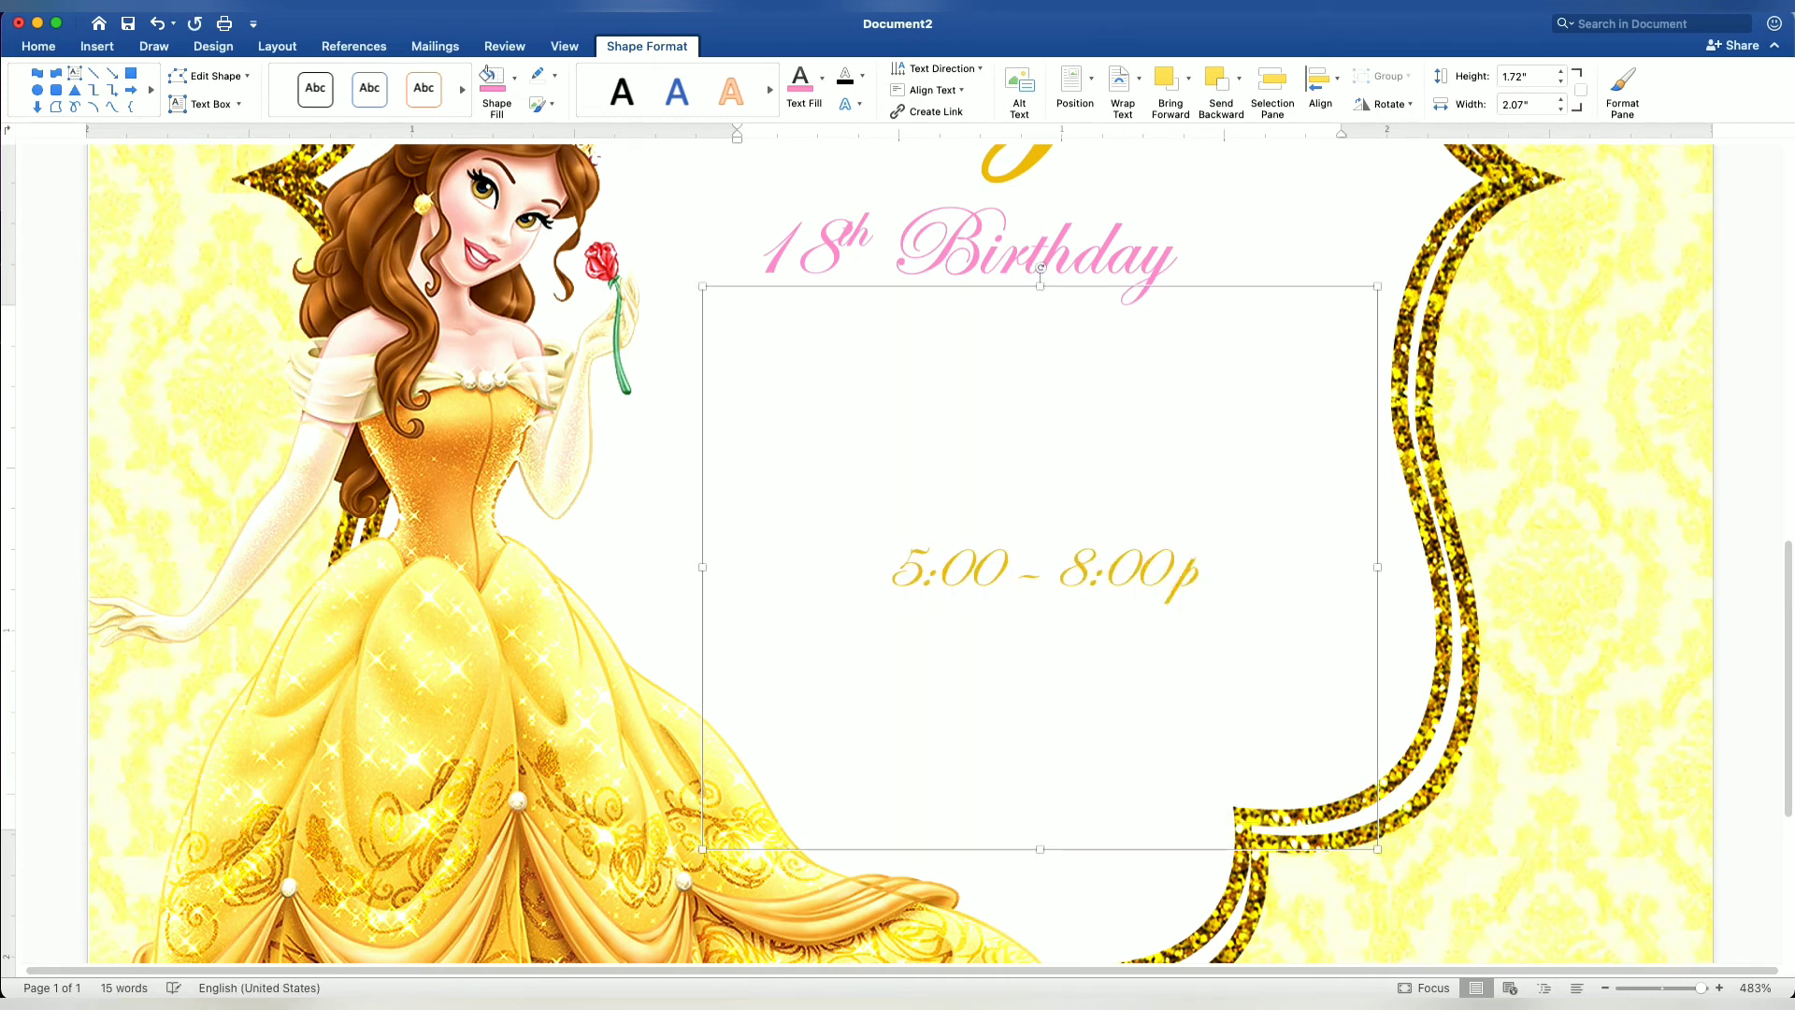
{"action": "type", "text": "m"}
{"action": "key", "text": "Return"}
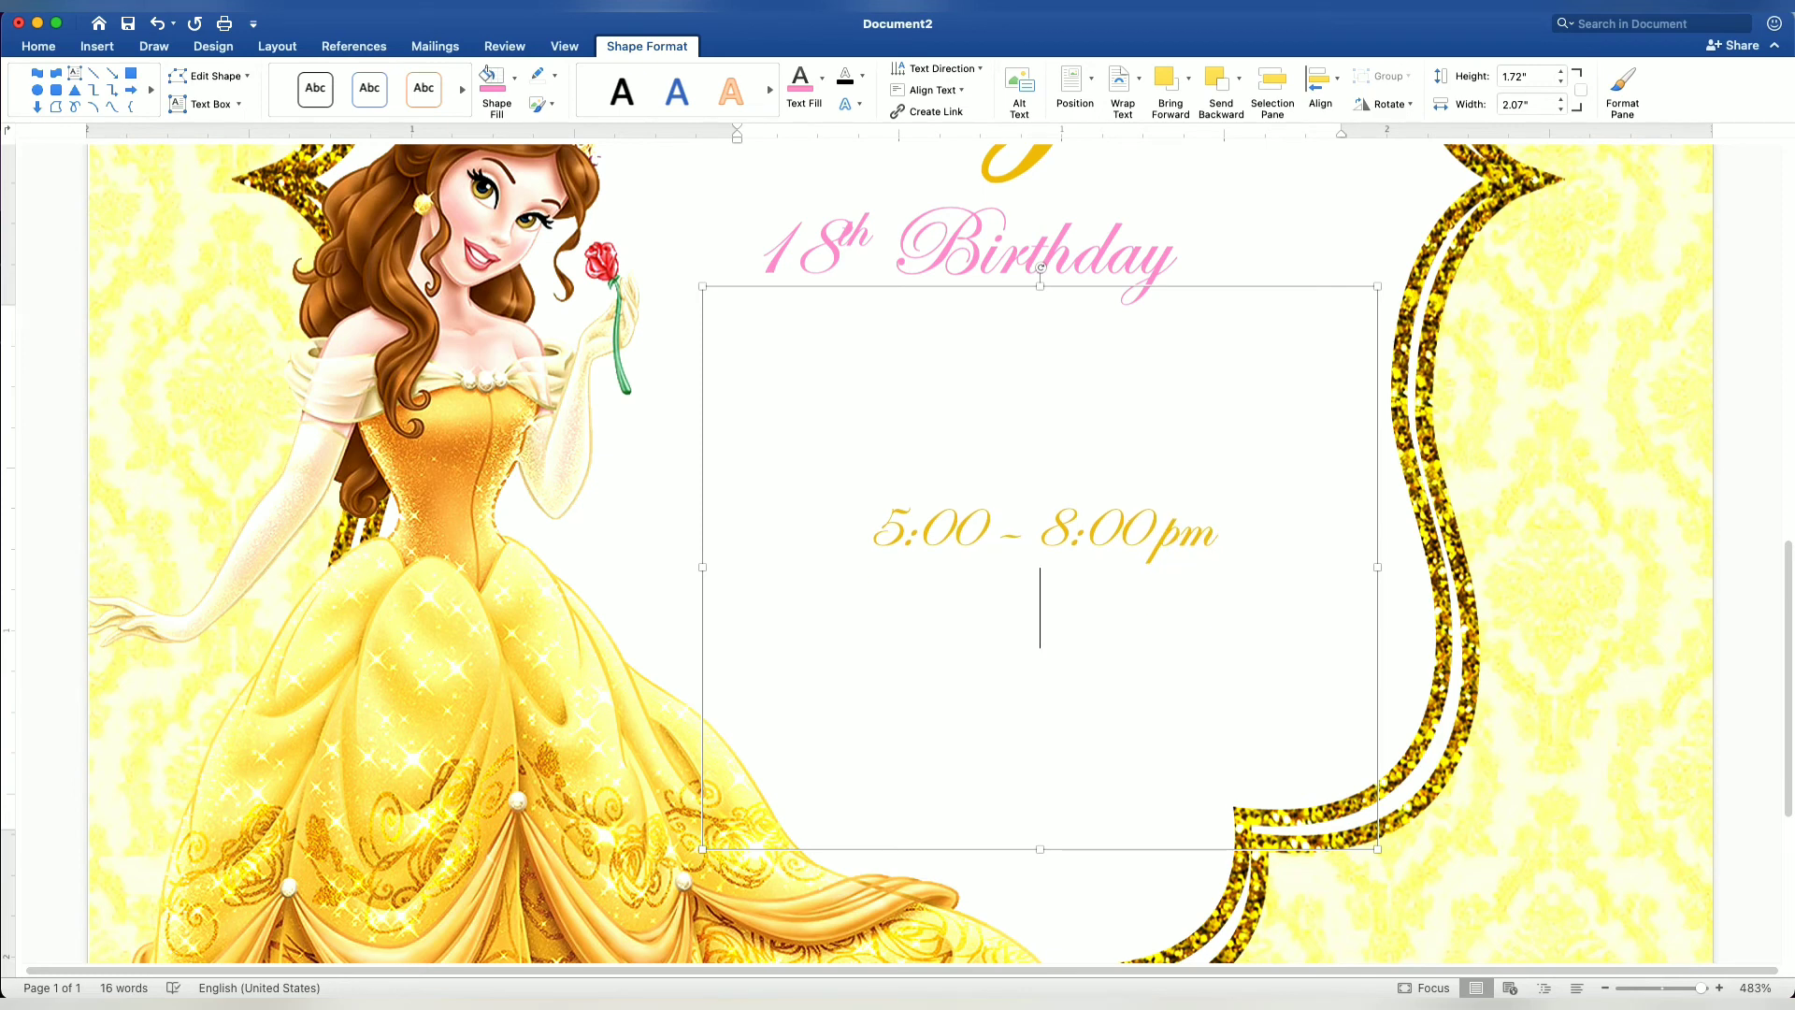
{"action": "type", "text": "Saturday, "}
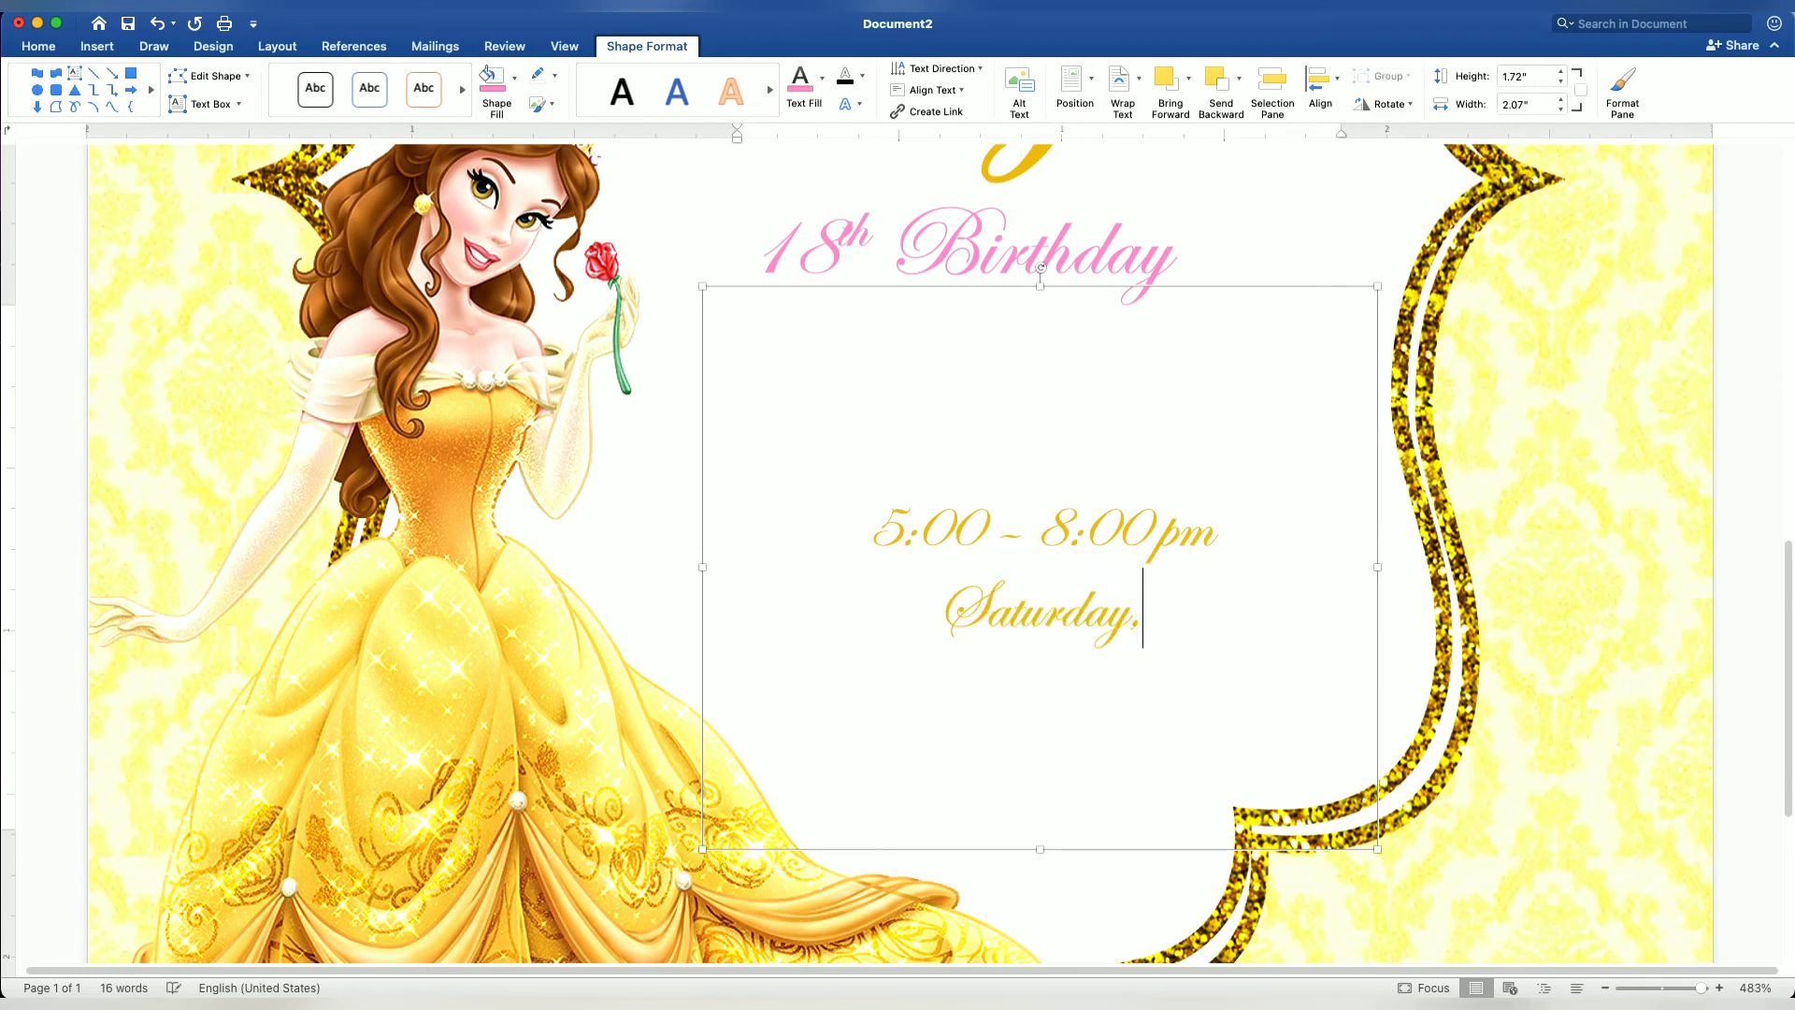
{"action": "type", "text": "Jul"}
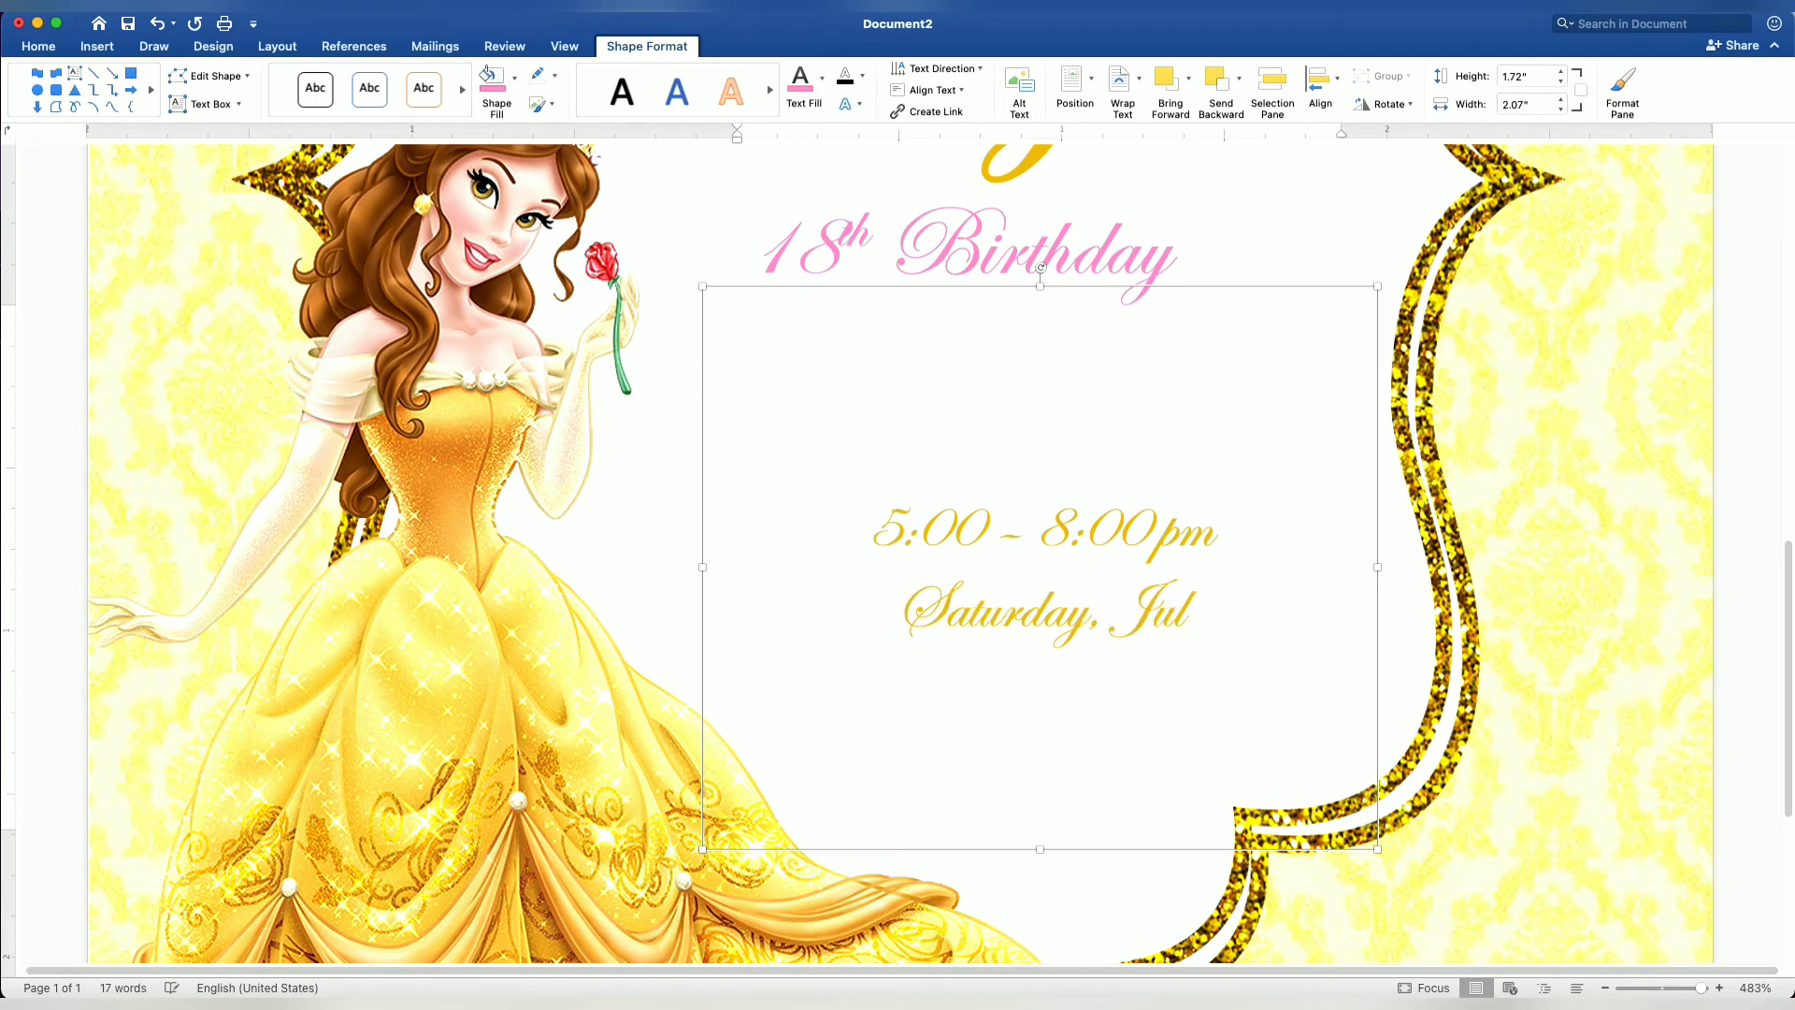
{"action": "type", "text": "y 17, 20"}
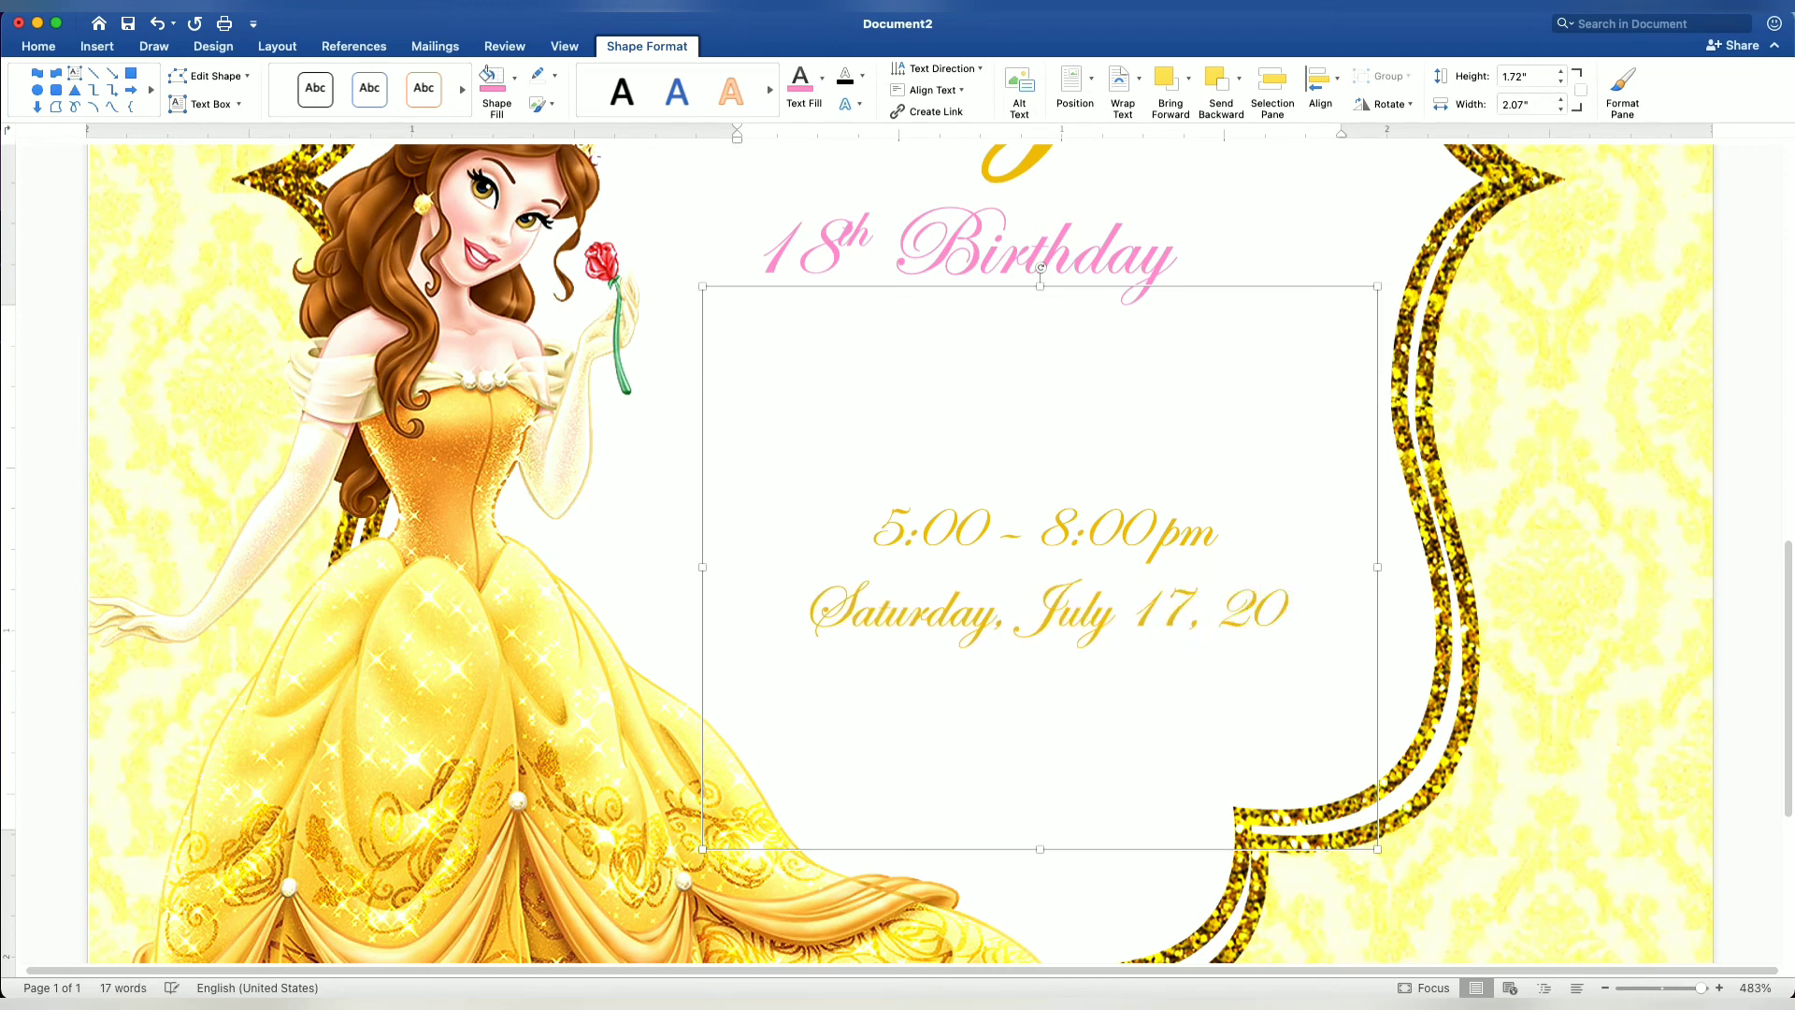
{"action": "type", "text": "21"}
- Add the venue lines 'Japanese Garden', 'Tondaligan Beach' and 'Dagupan City'
{"action": "key", "text": "Return"}
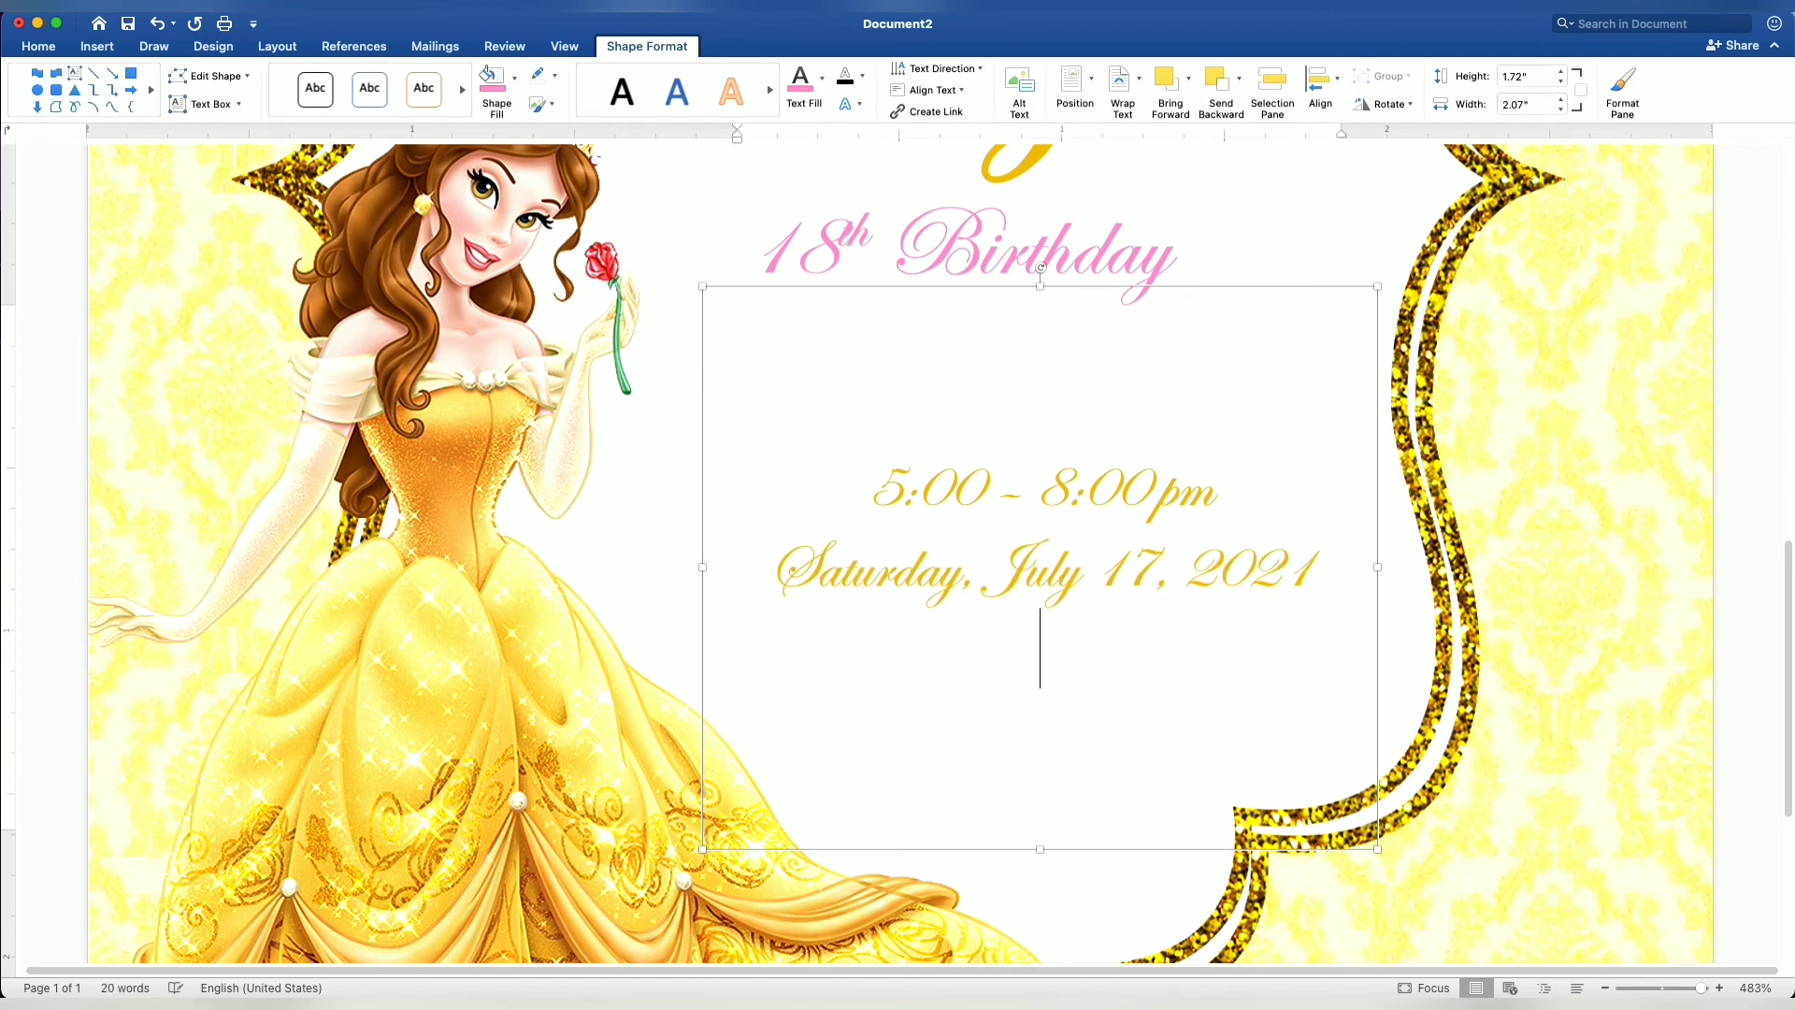
{"action": "type", "text": "Japanese"}
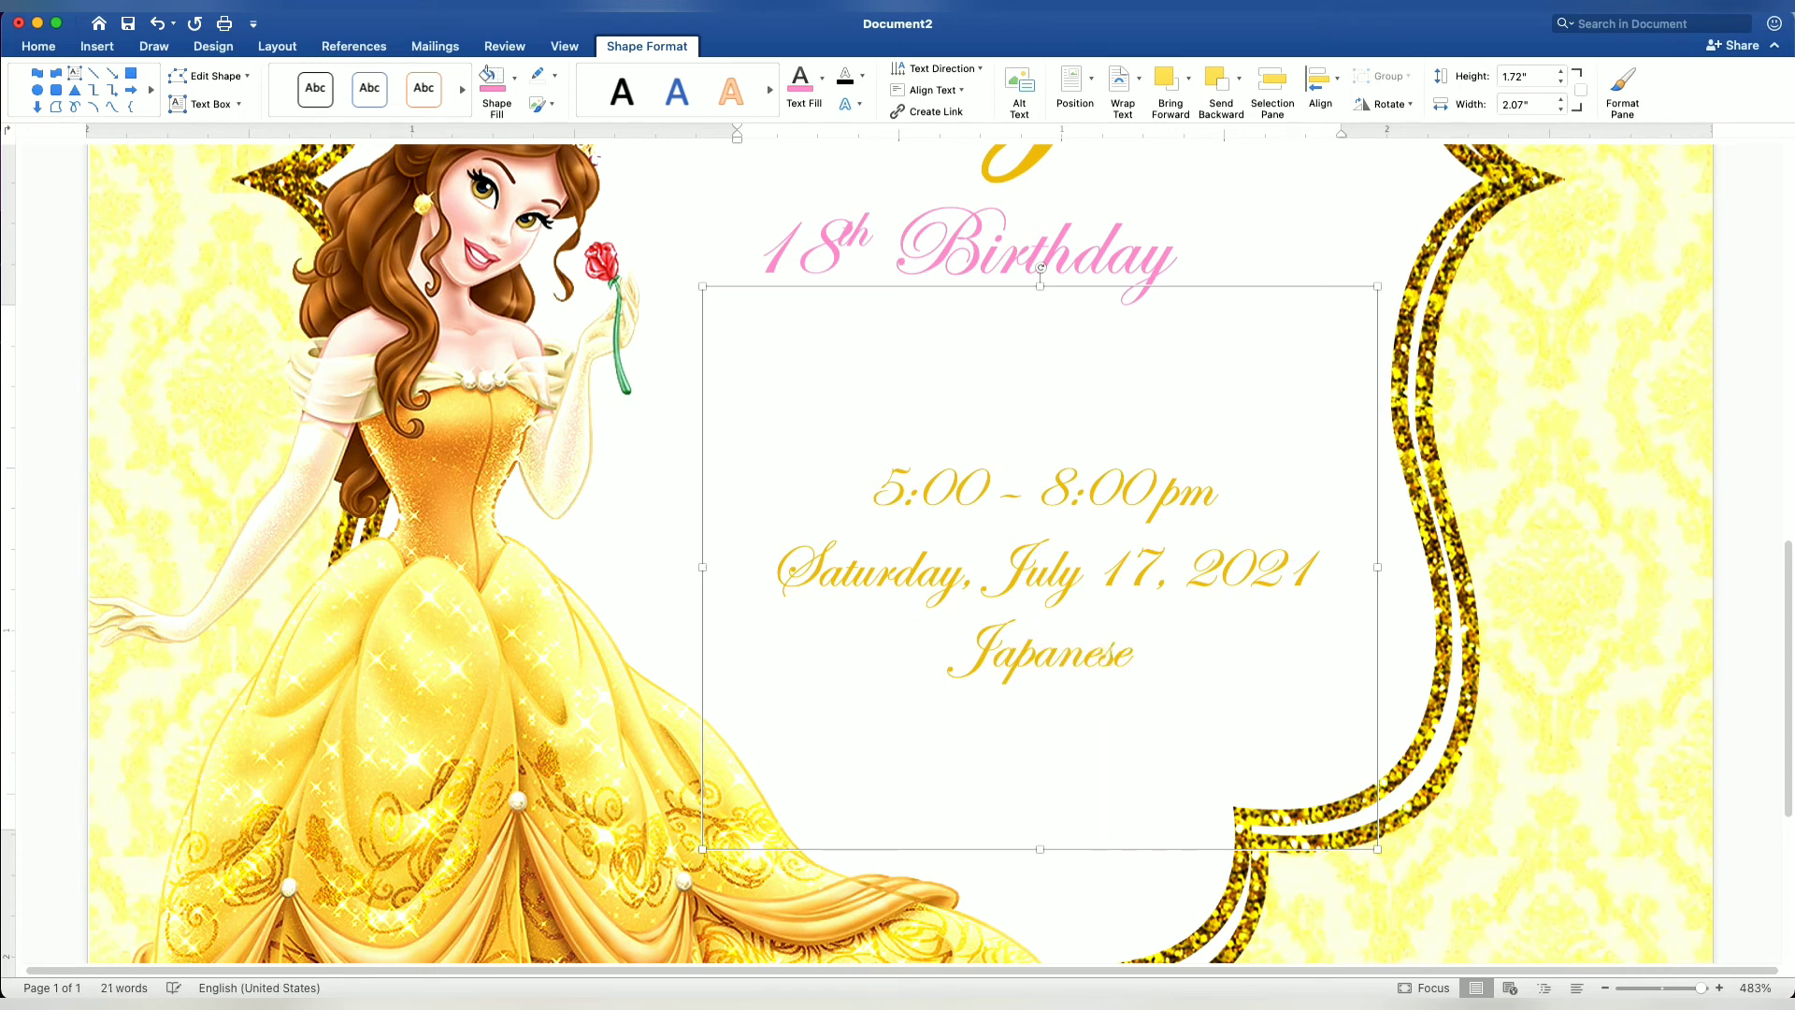
{"action": "type", "text": " Garden"}
{"action": "key", "text": "Return"}
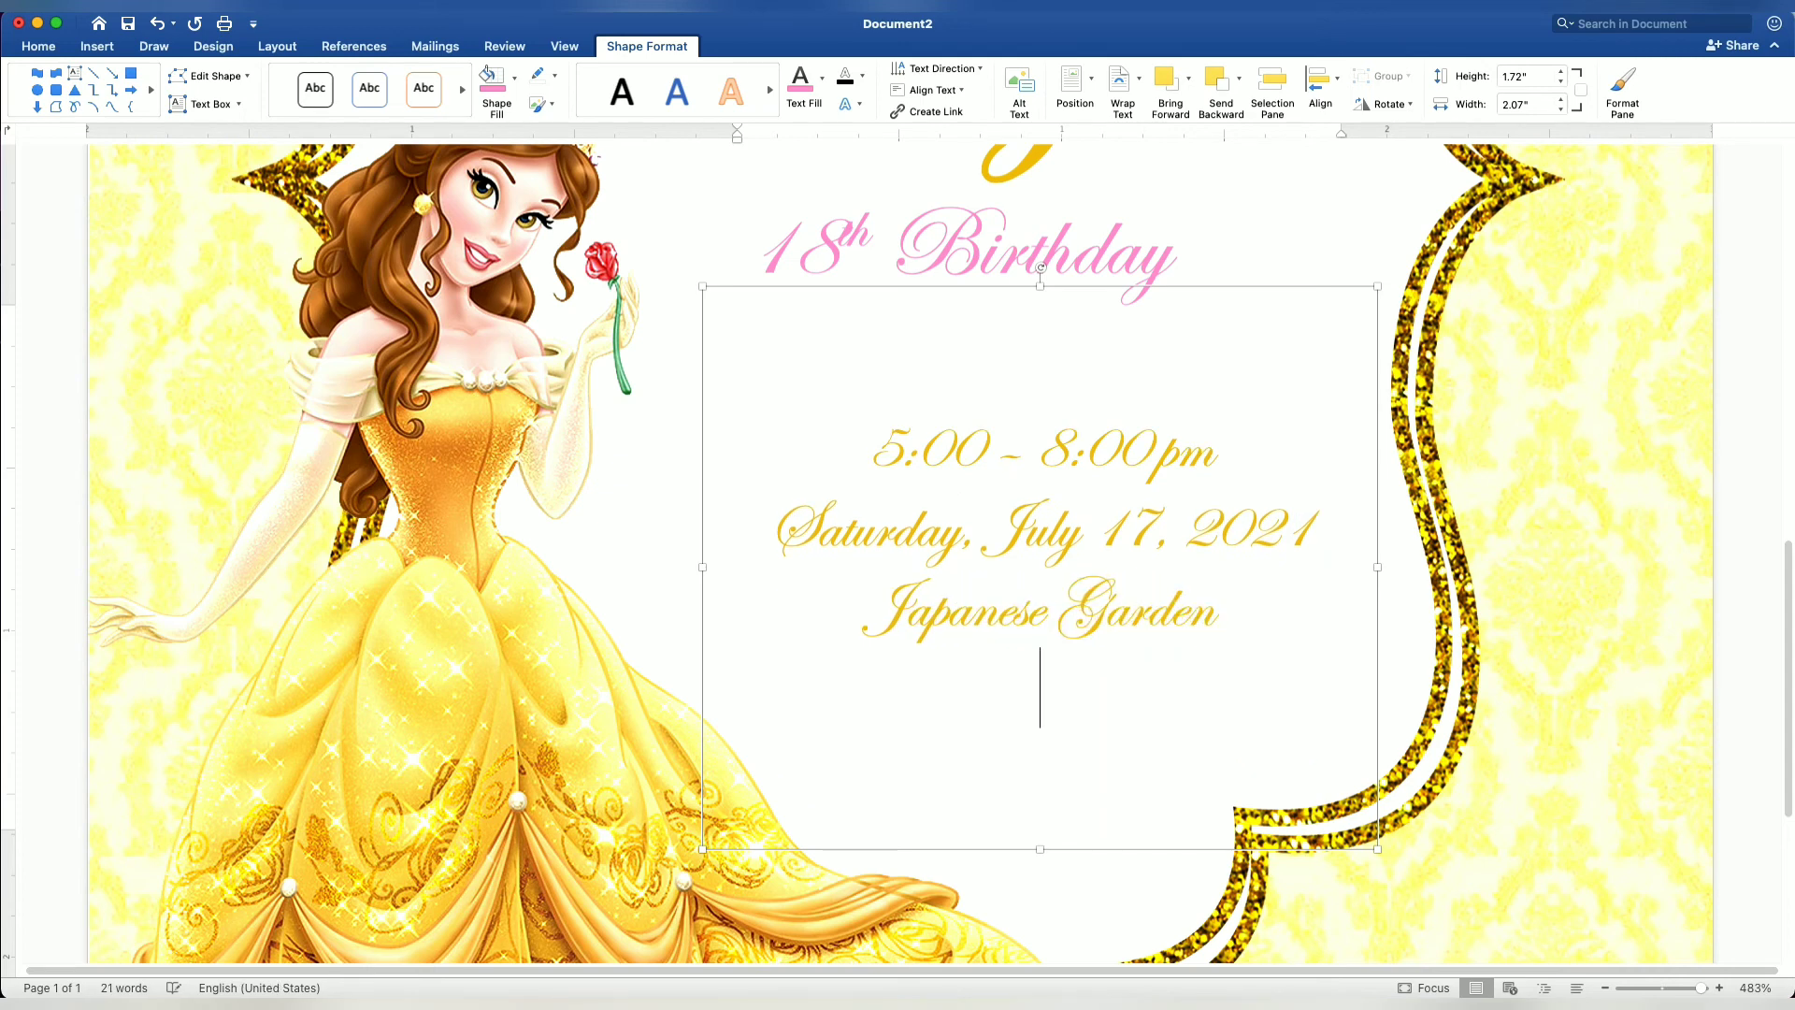
{"action": "type", "text": "Tondaligan"}
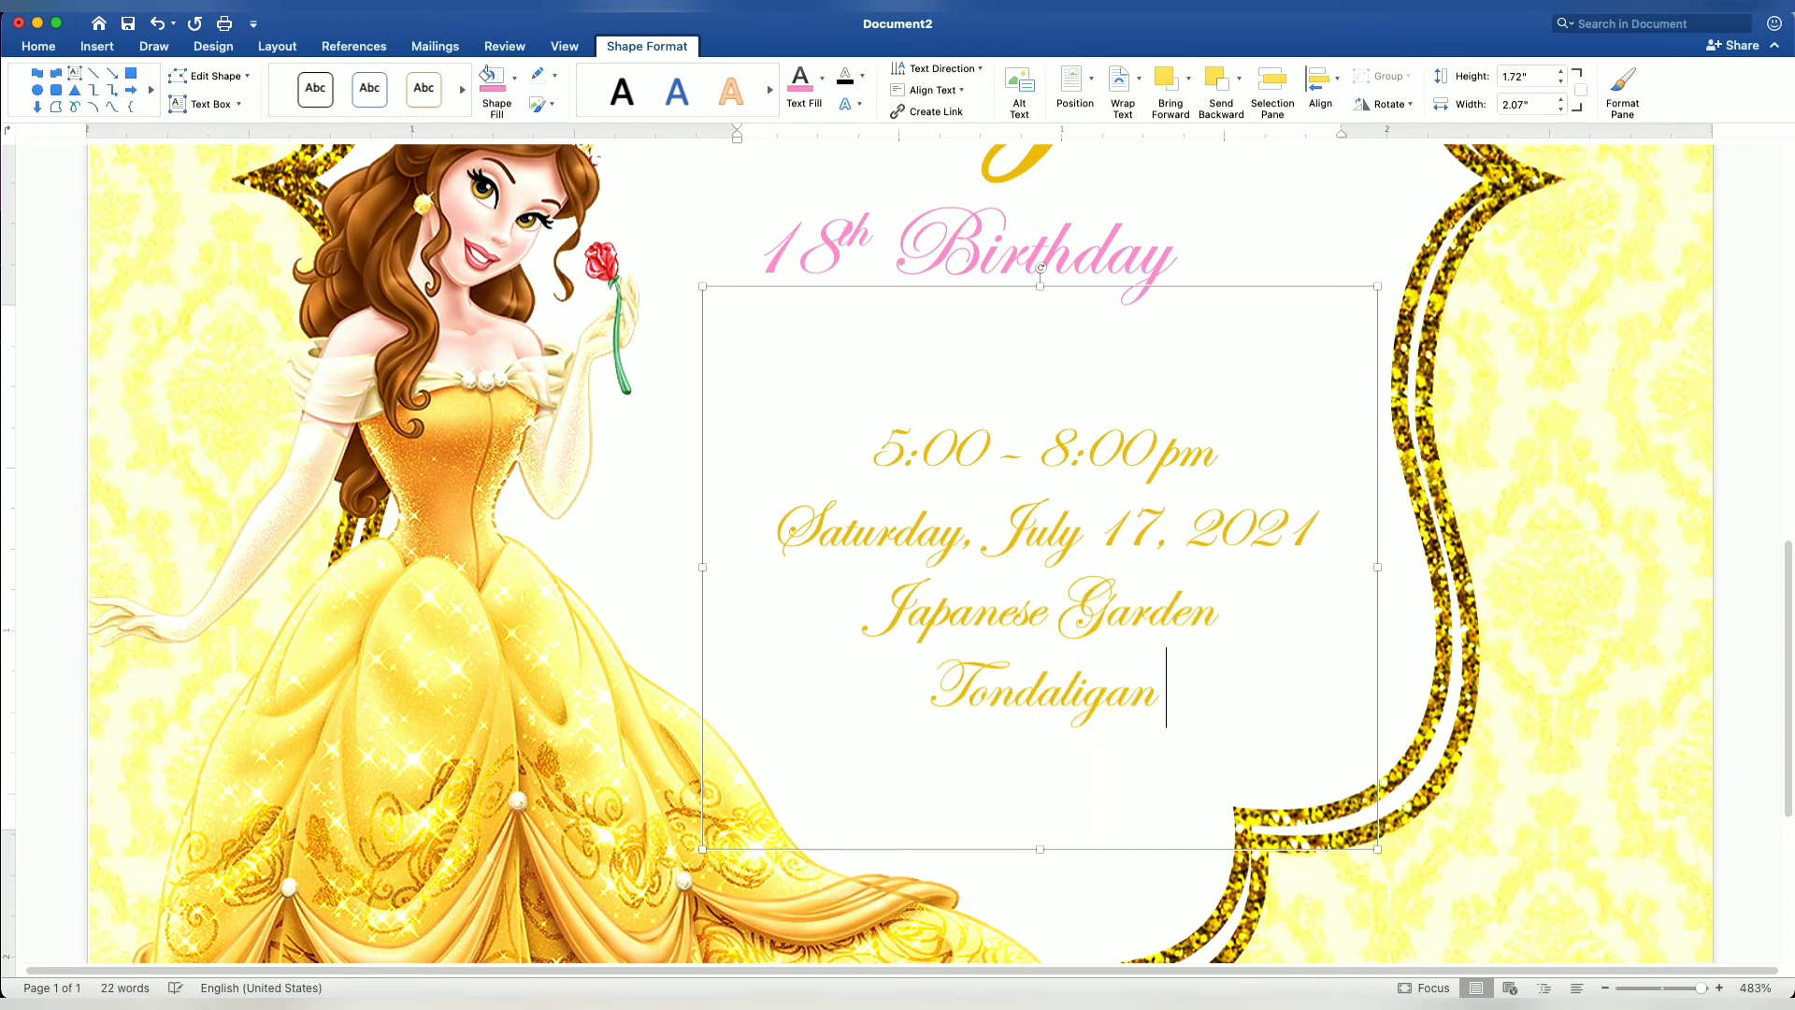
{"action": "type", "text": " Beach"}
{"action": "key", "text": "Return"}
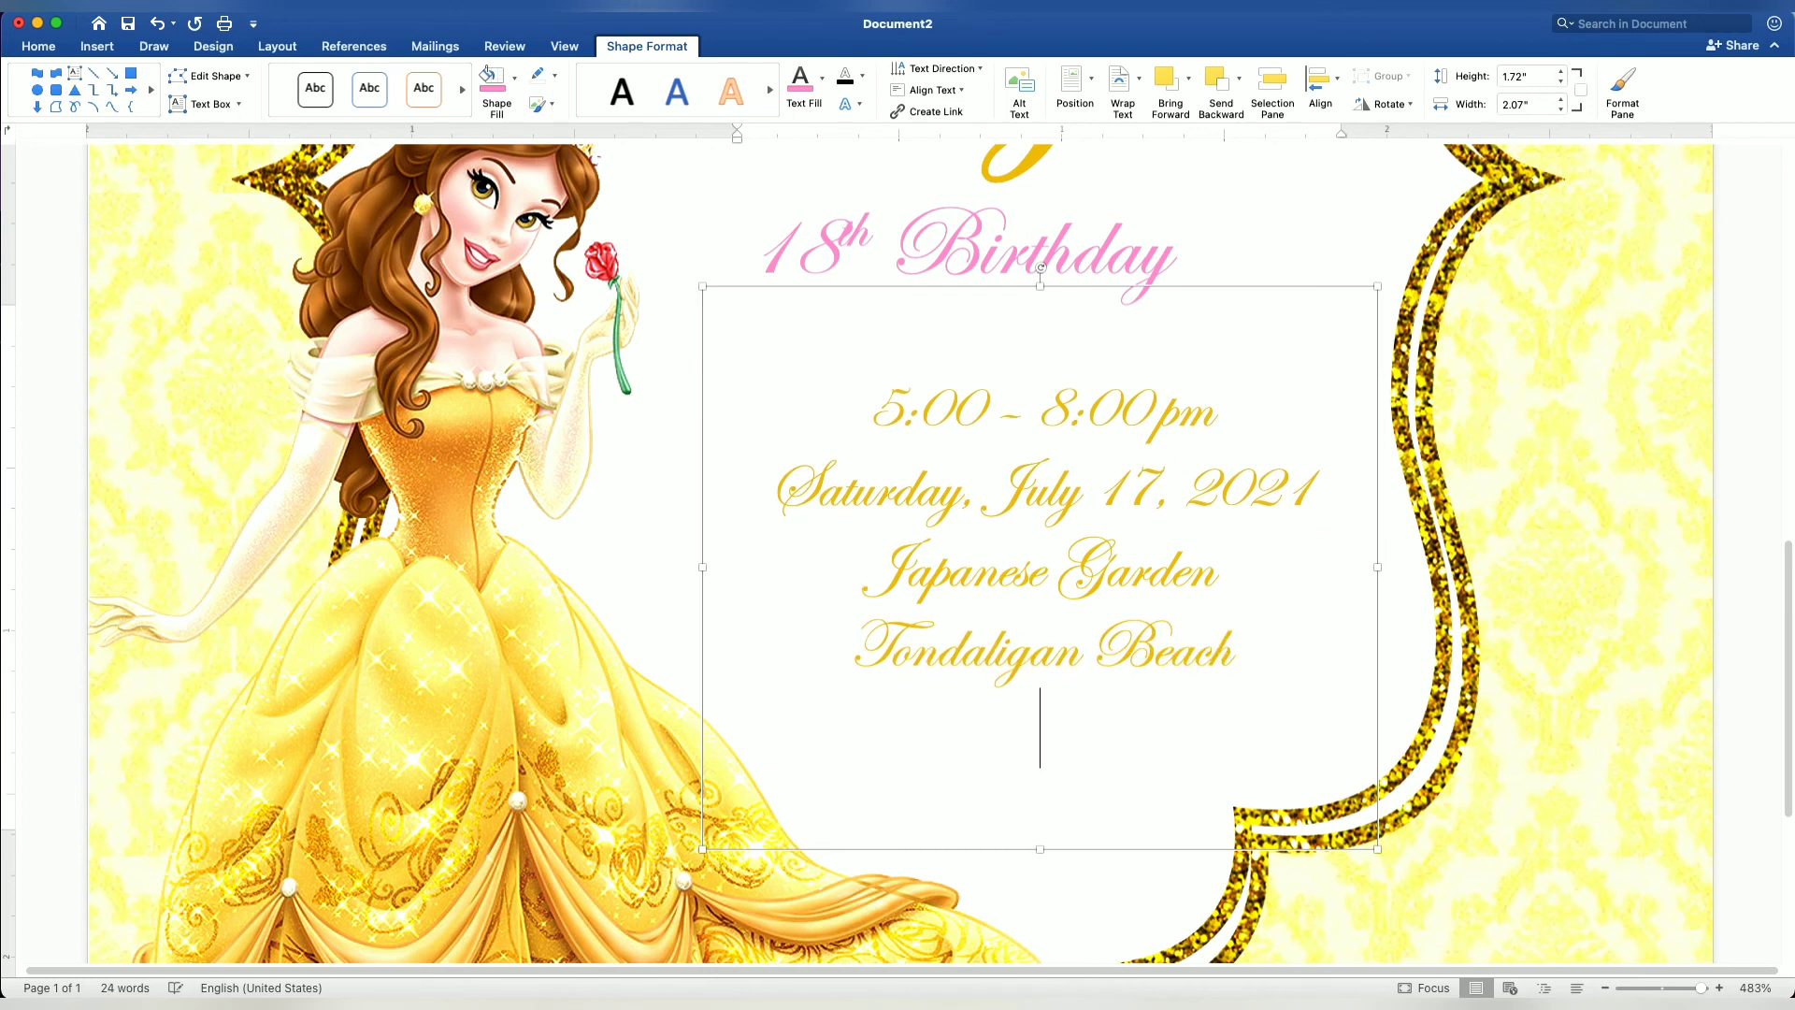
{"action": "type", "text": "Dagupa"}
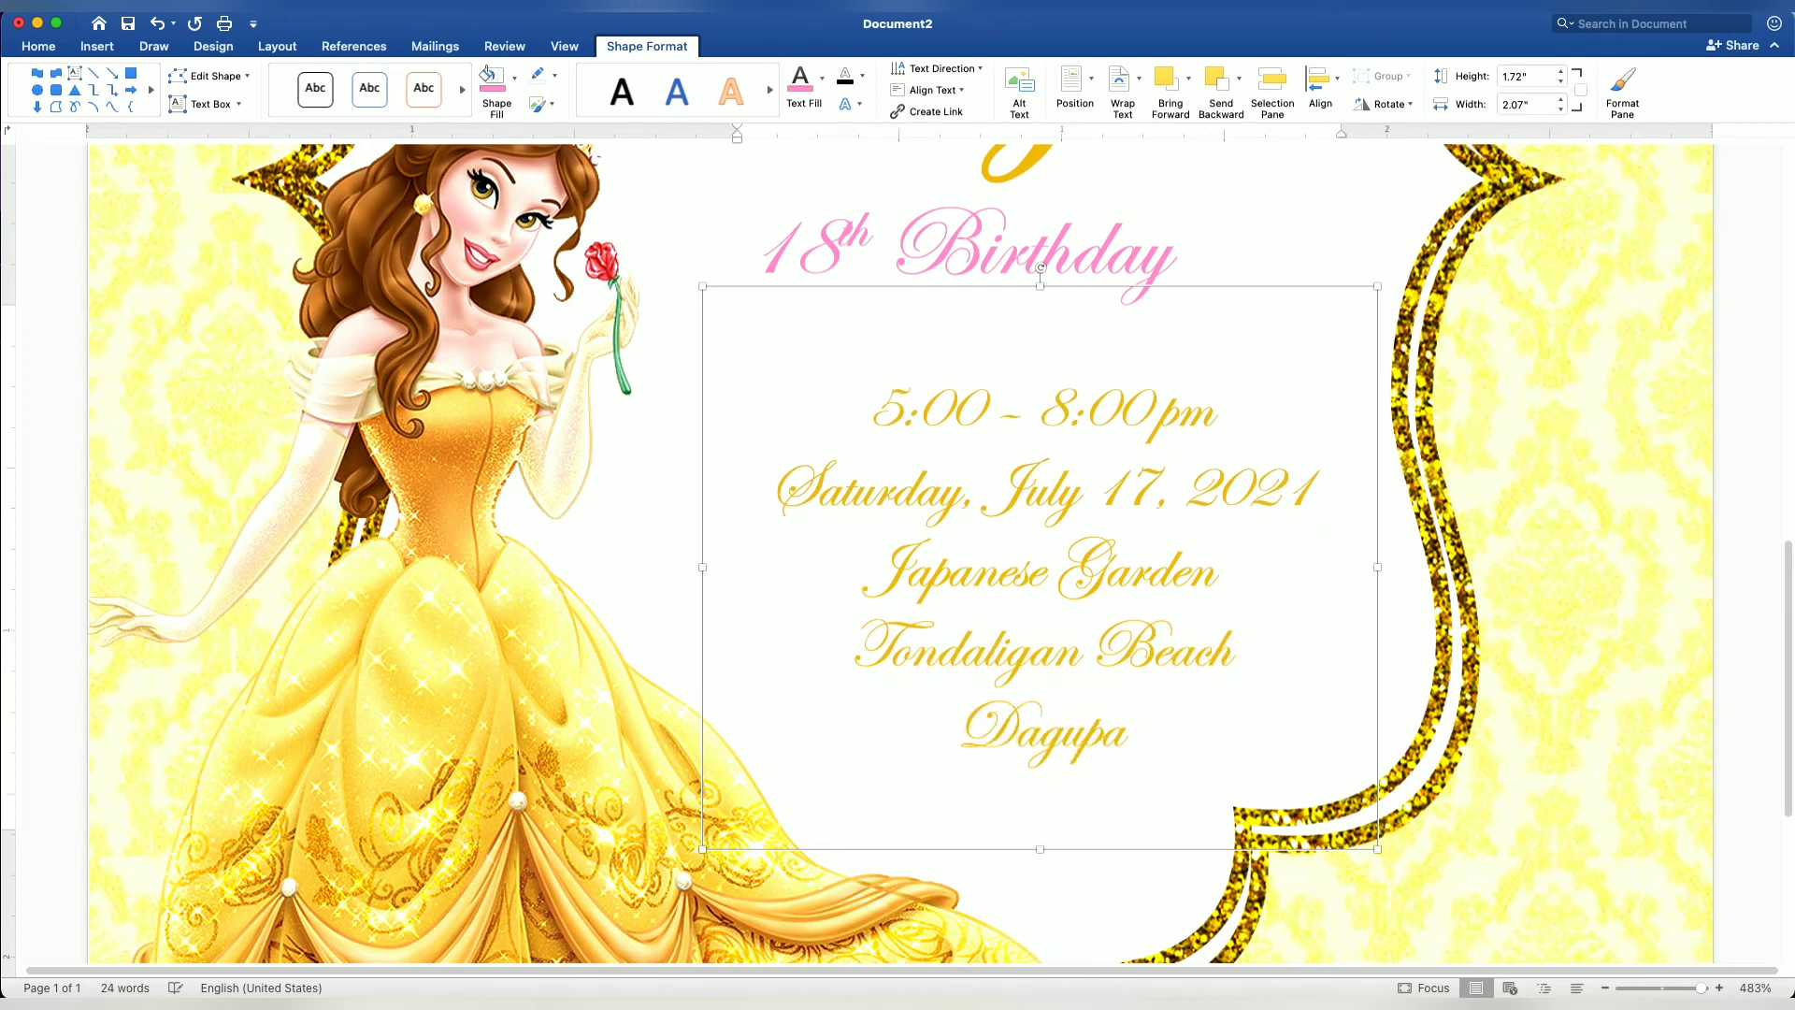
{"action": "type", "text": "n City"}
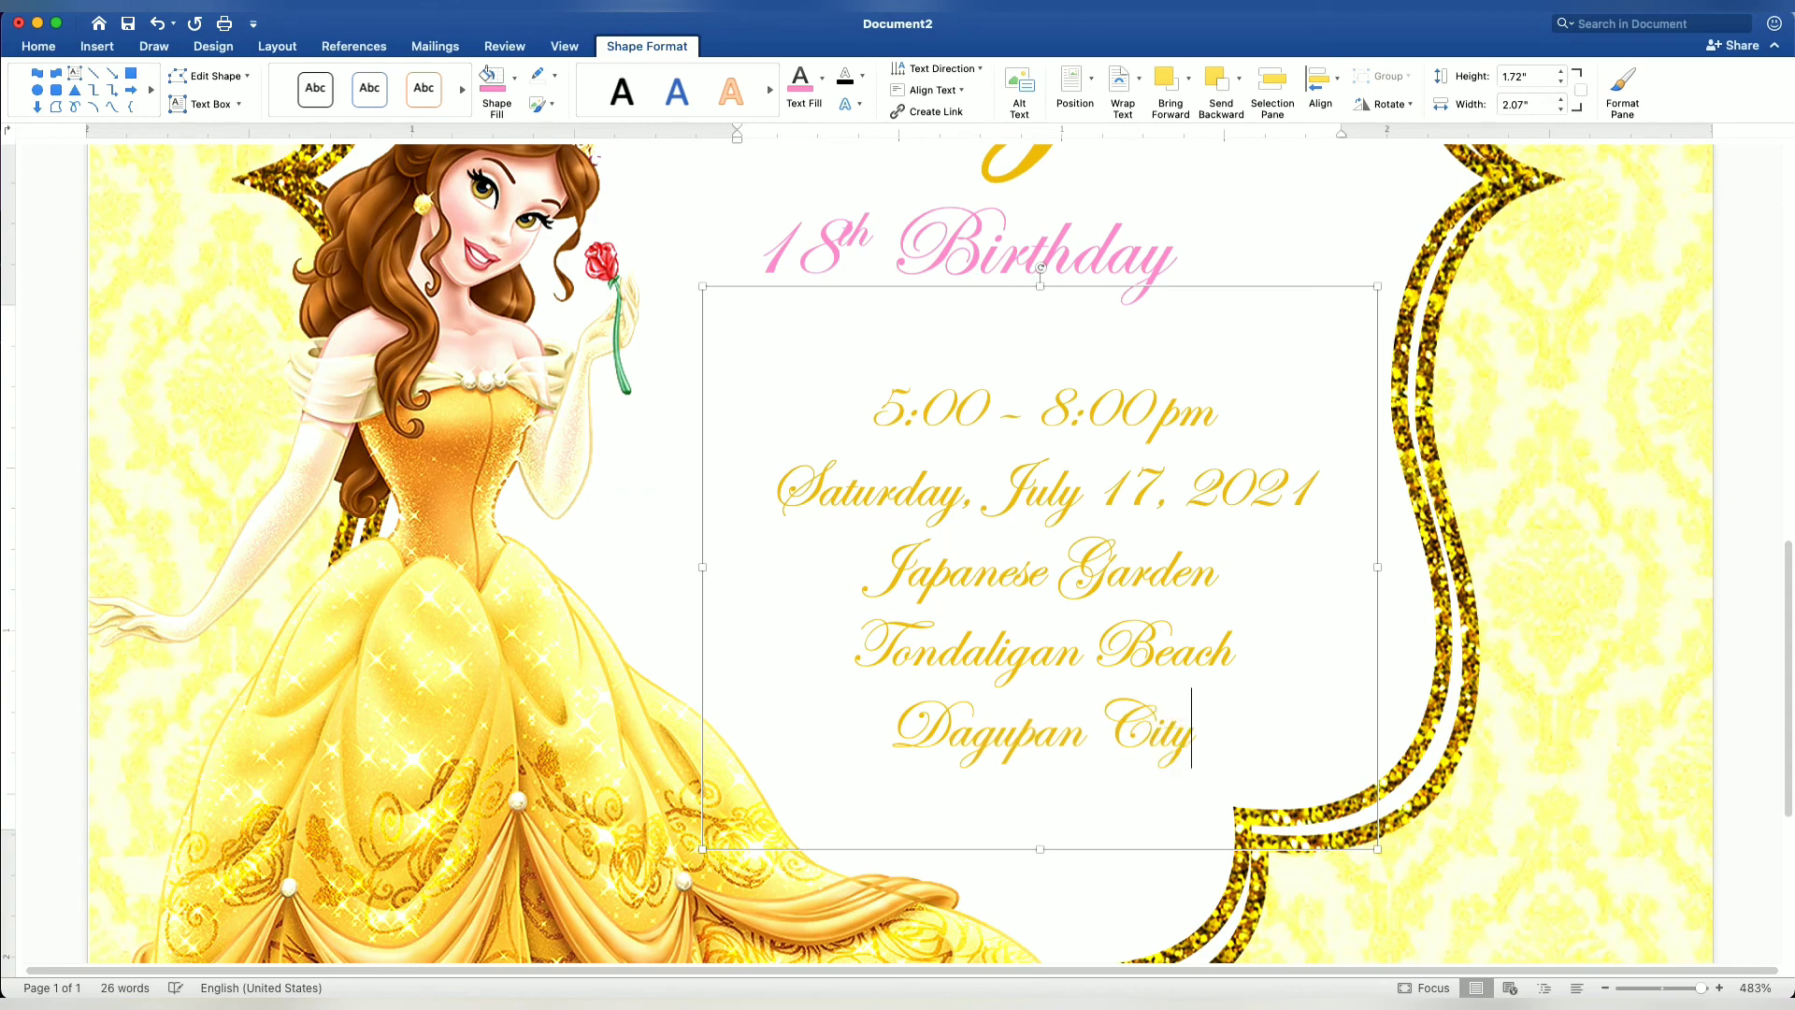
{"action": "scroll", "coordinate": [960, 540], "scroll_direction": "down", "scroll_amount": 5}
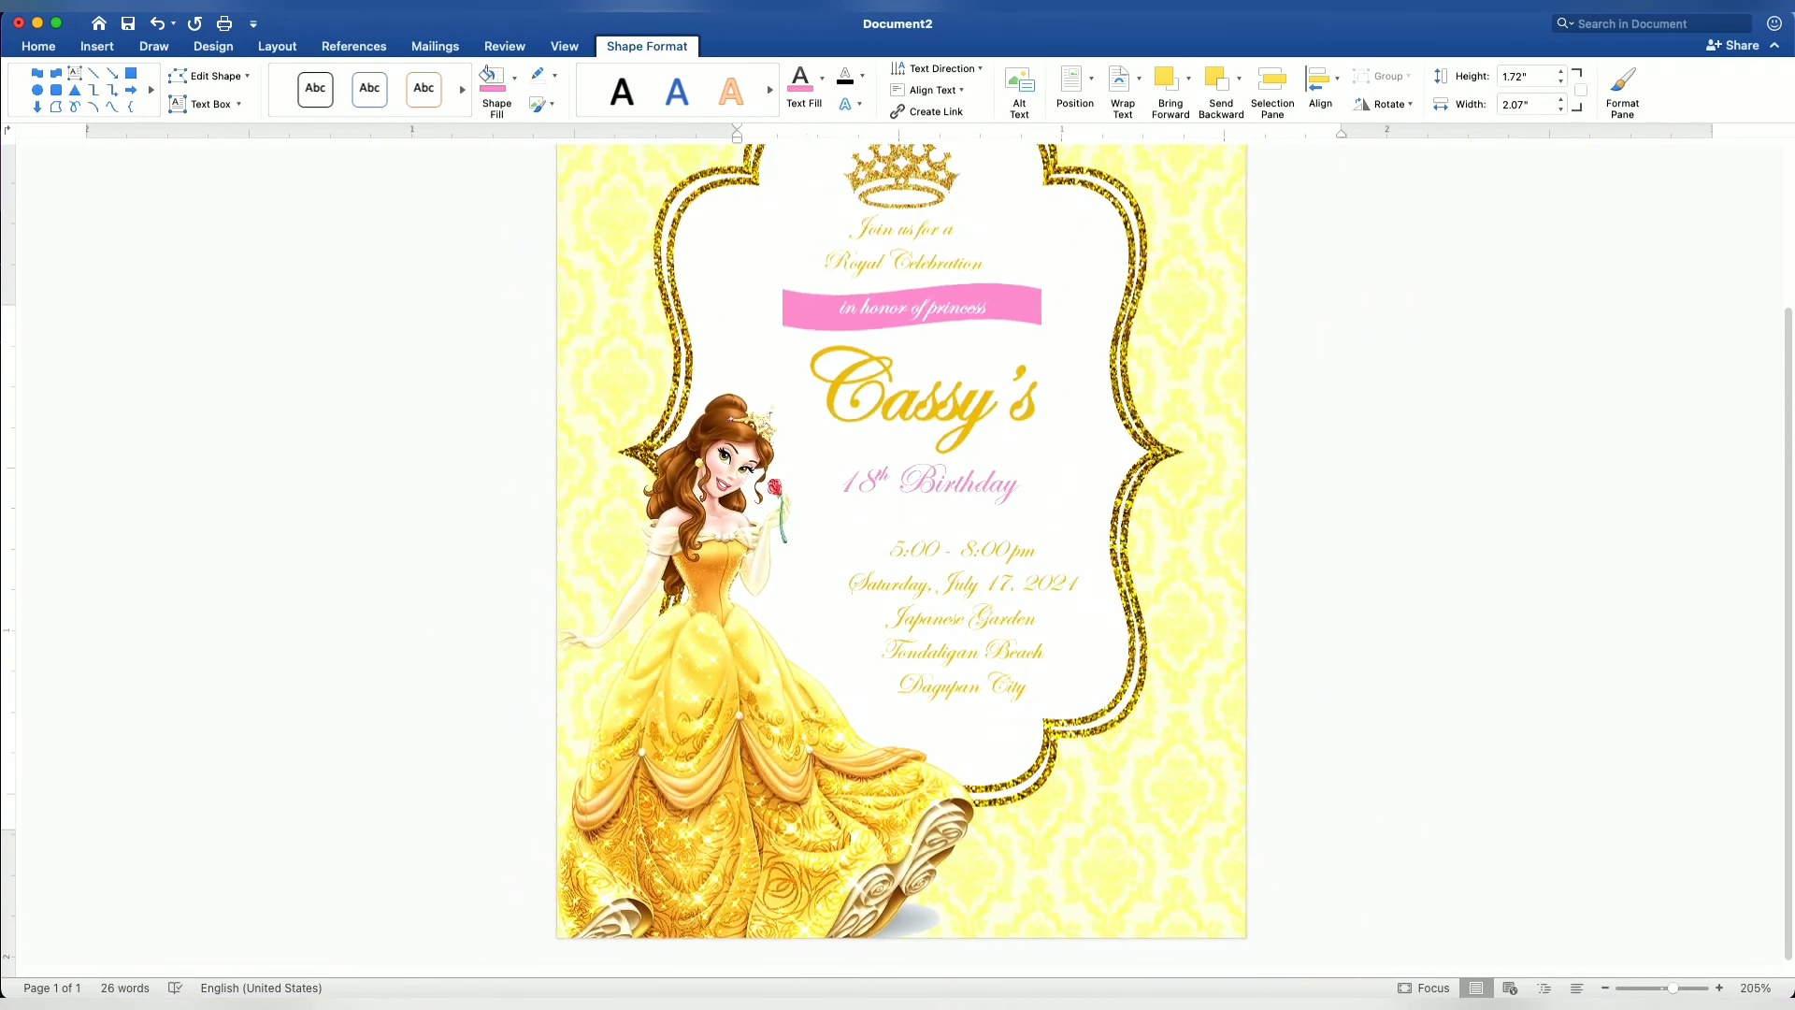
{"action": "scroll", "coordinate": [960, 540], "scroll_direction": "down", "scroll_amount": 3}
{"action": "scroll", "coordinate": [960, 539], "scroll_direction": "down", "scroll_amount": 2}
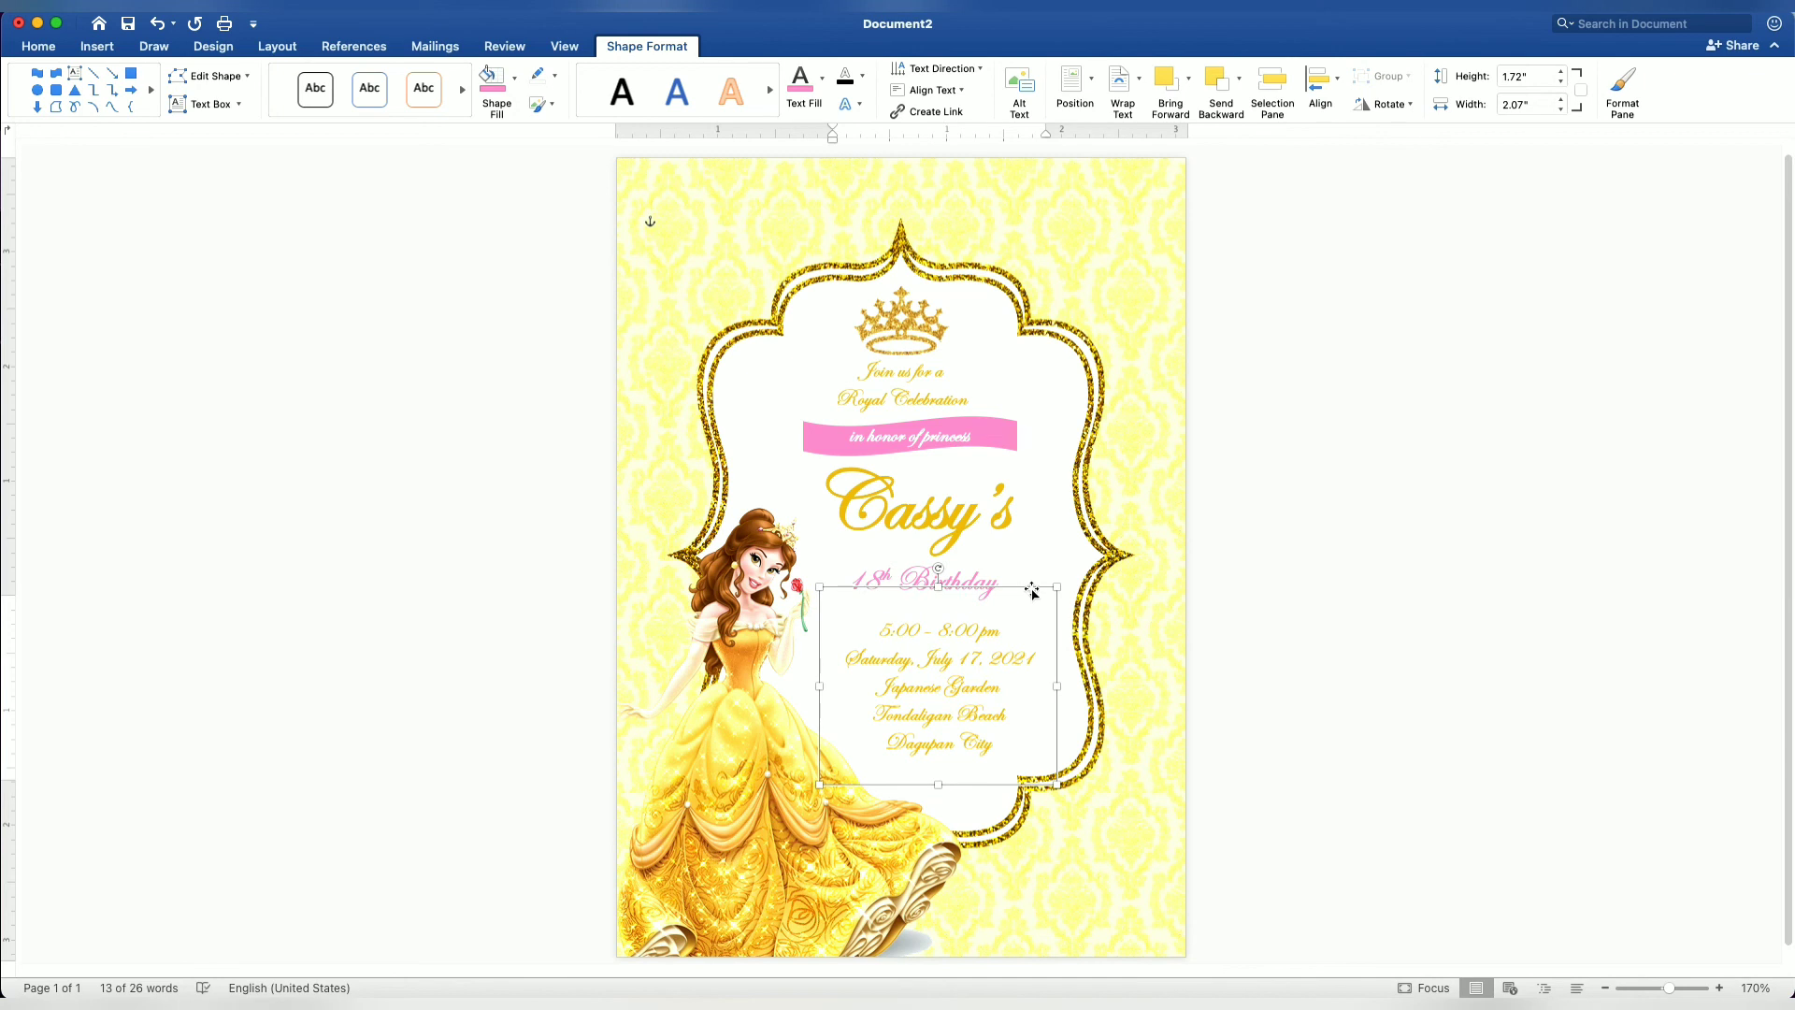
{"action": "left_click", "coordinate": [1467, 591]}
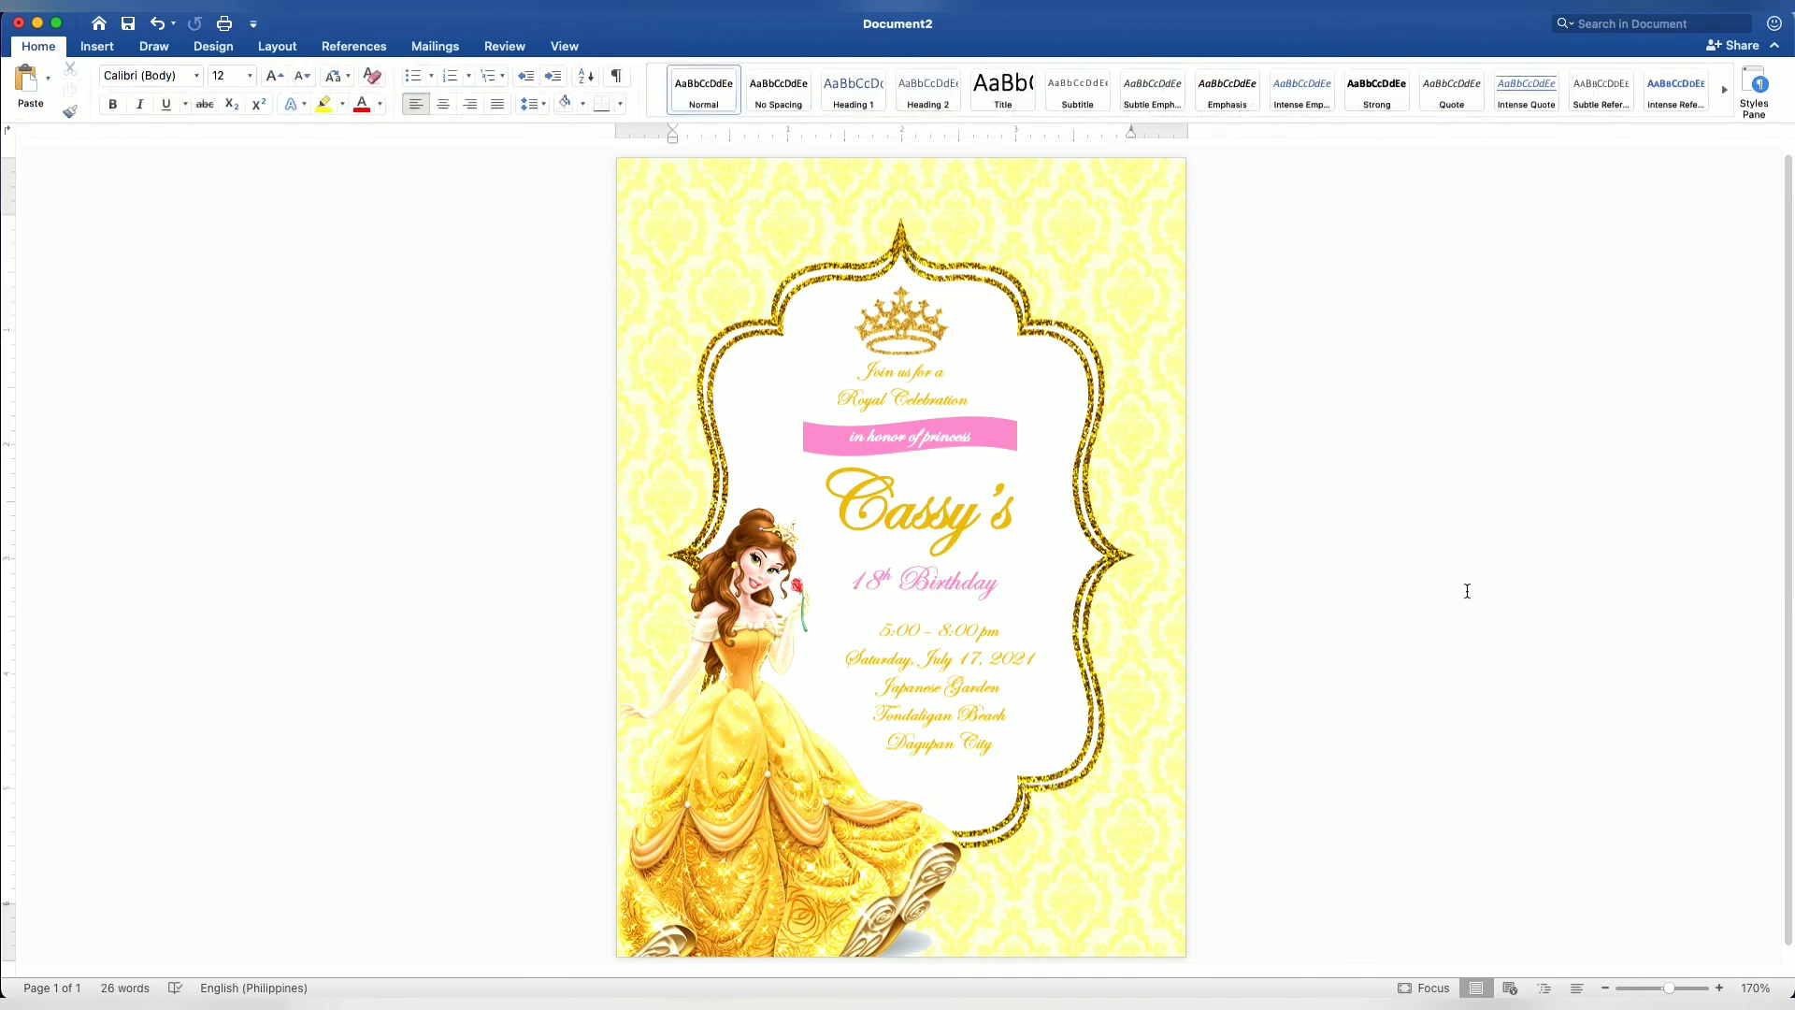